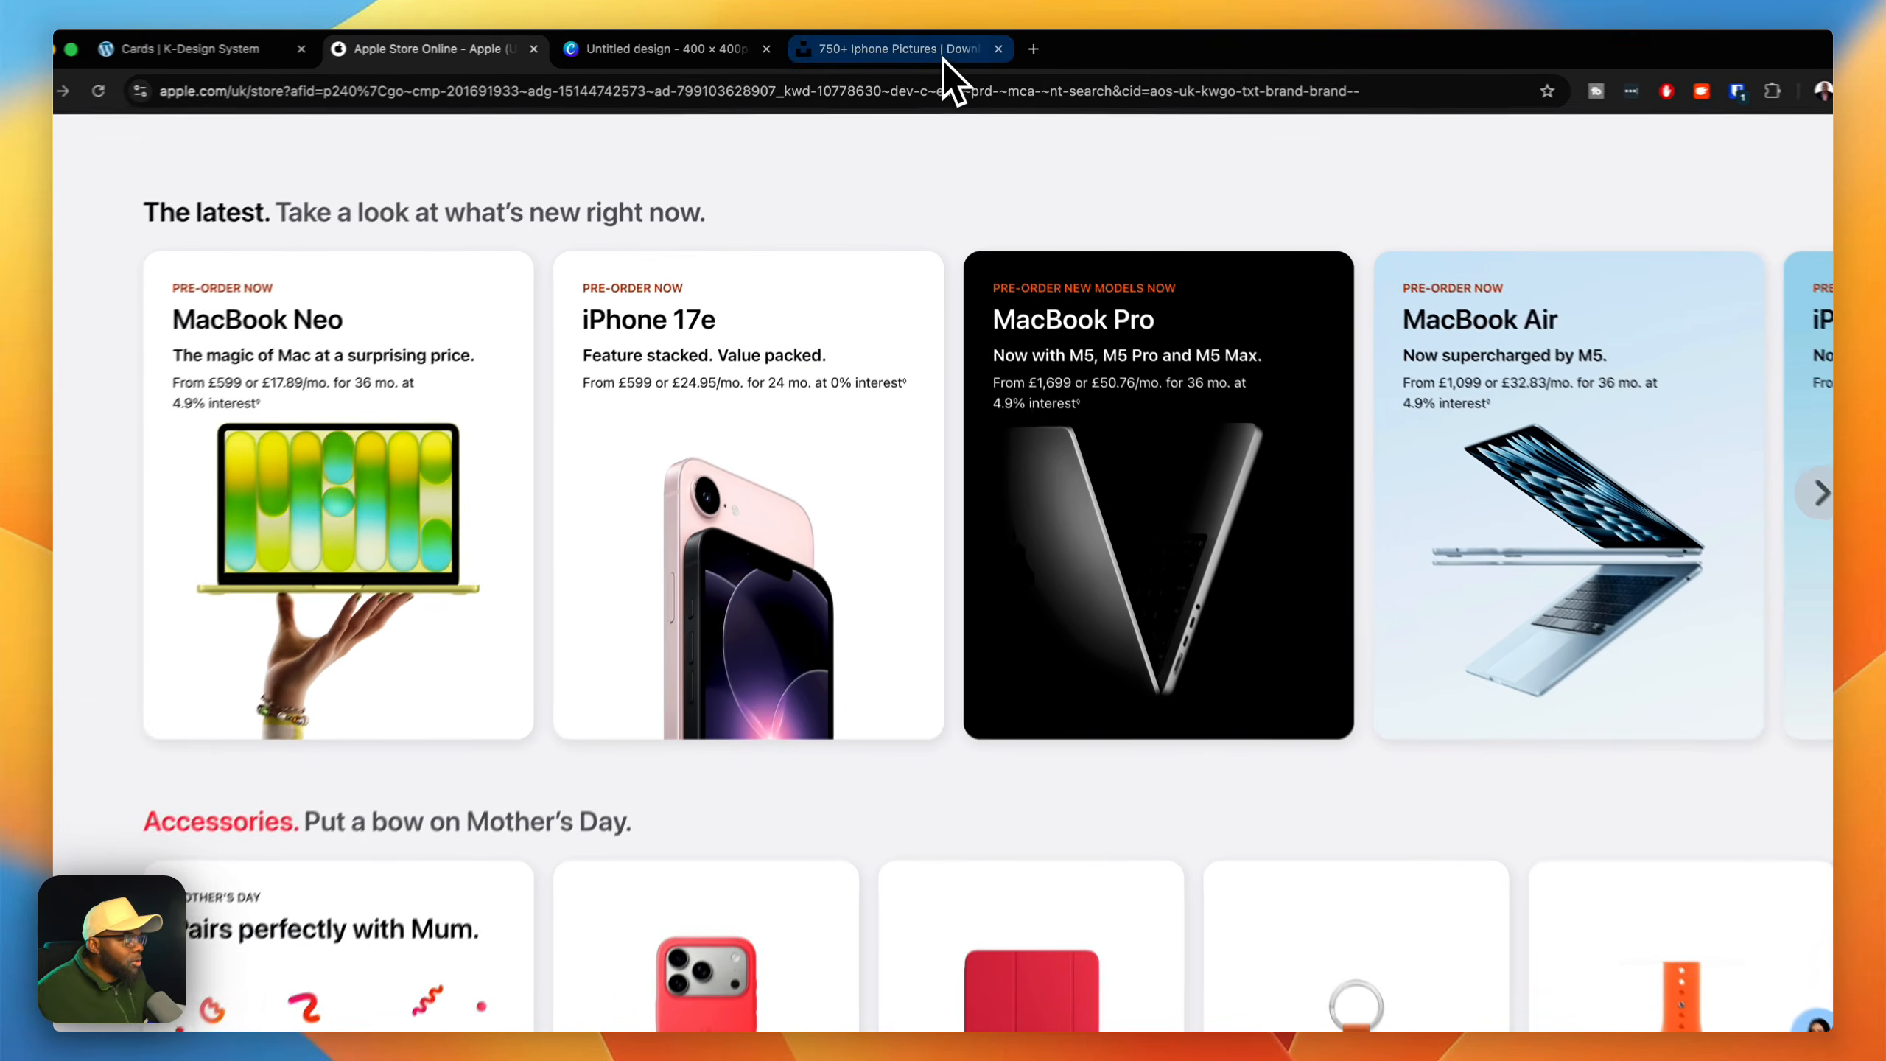
Step: Review the iPhone photos on Unsplash, the phone cutout design in Canva and the product cards on the Apple Store page
left_click(943, 52)
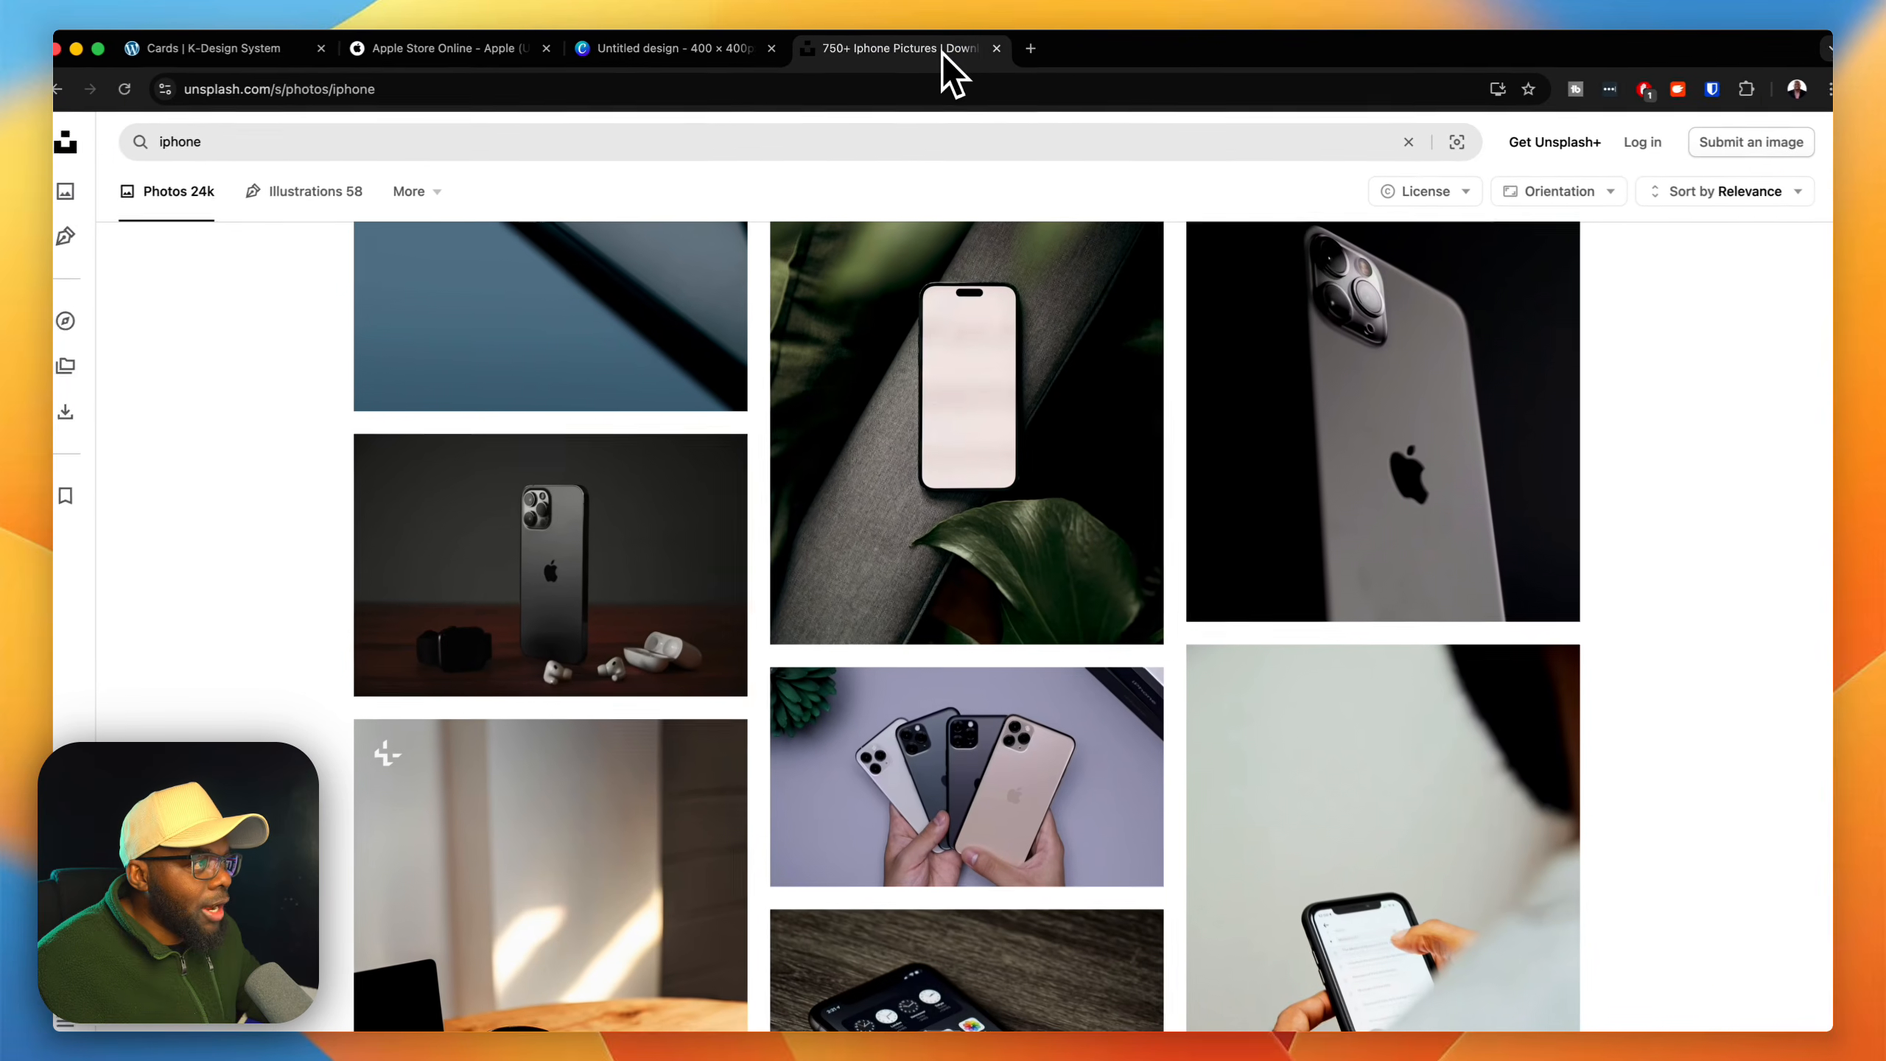
scroll(1406, 579, "up", 3)
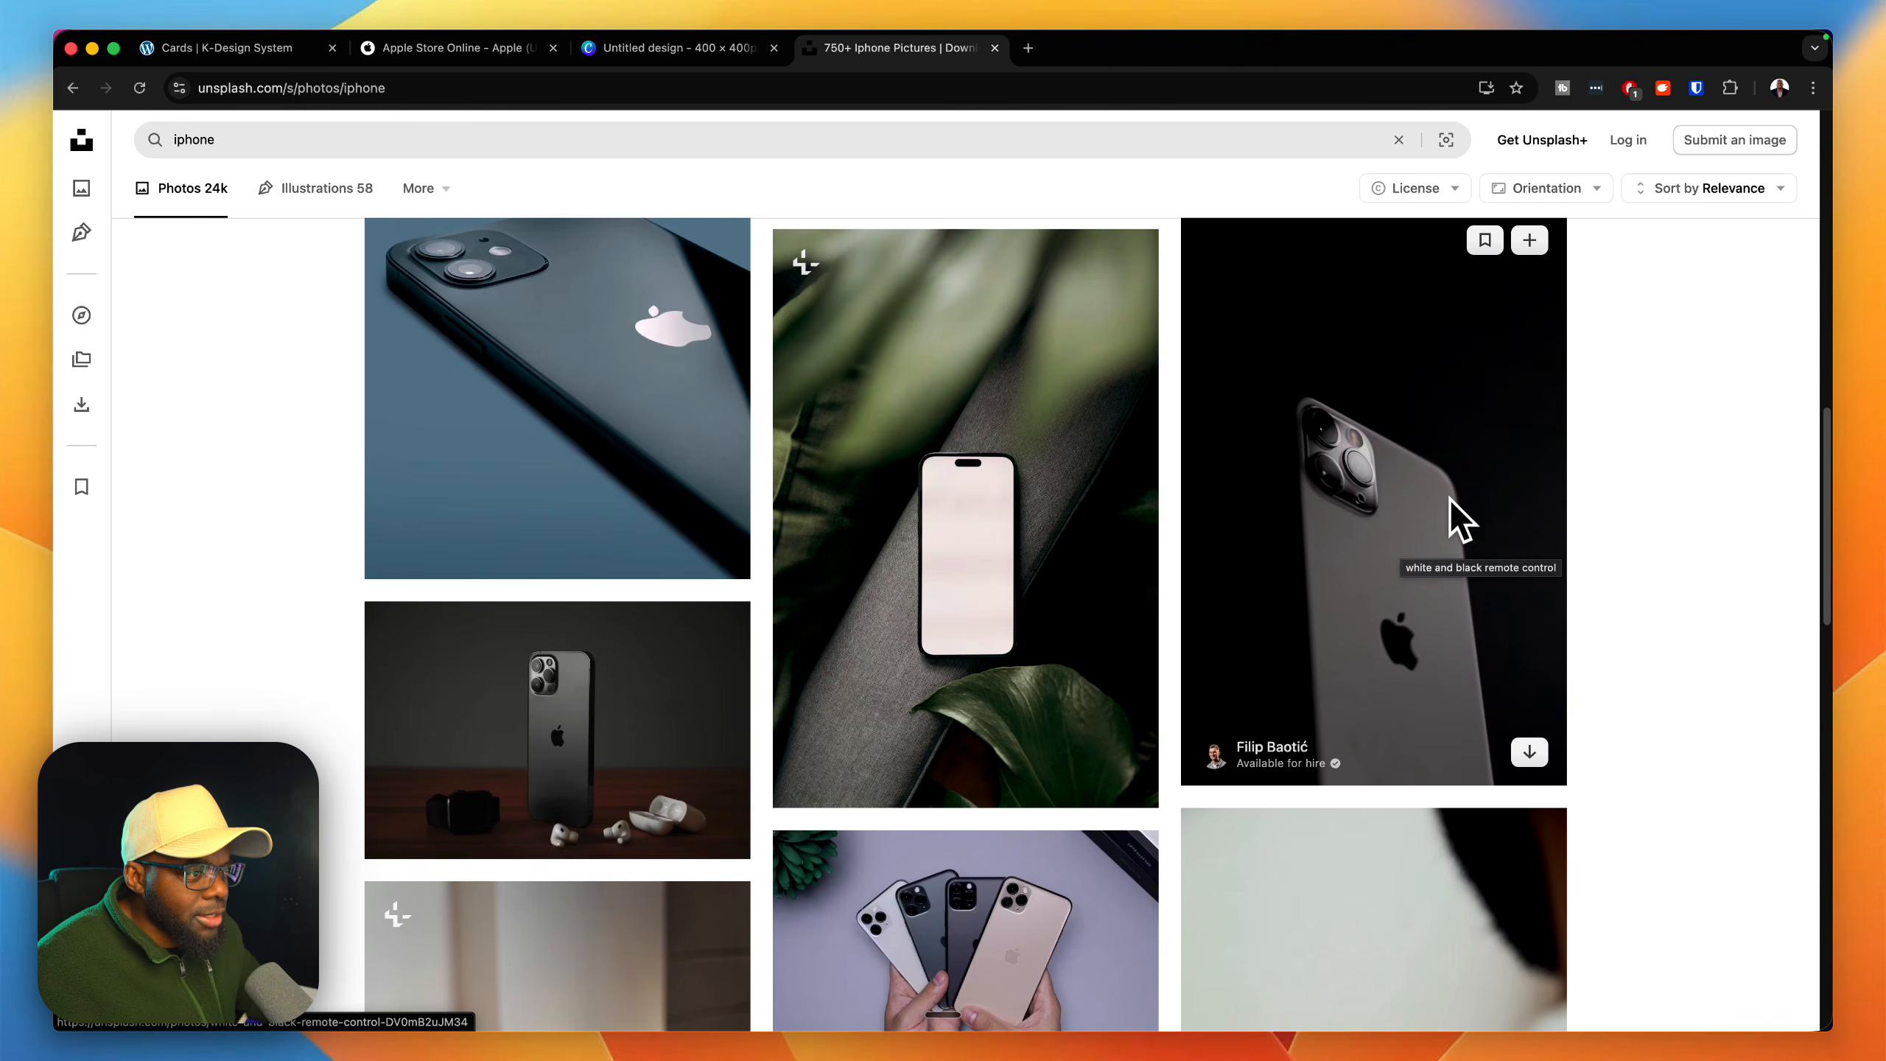
left_click(754, 51)
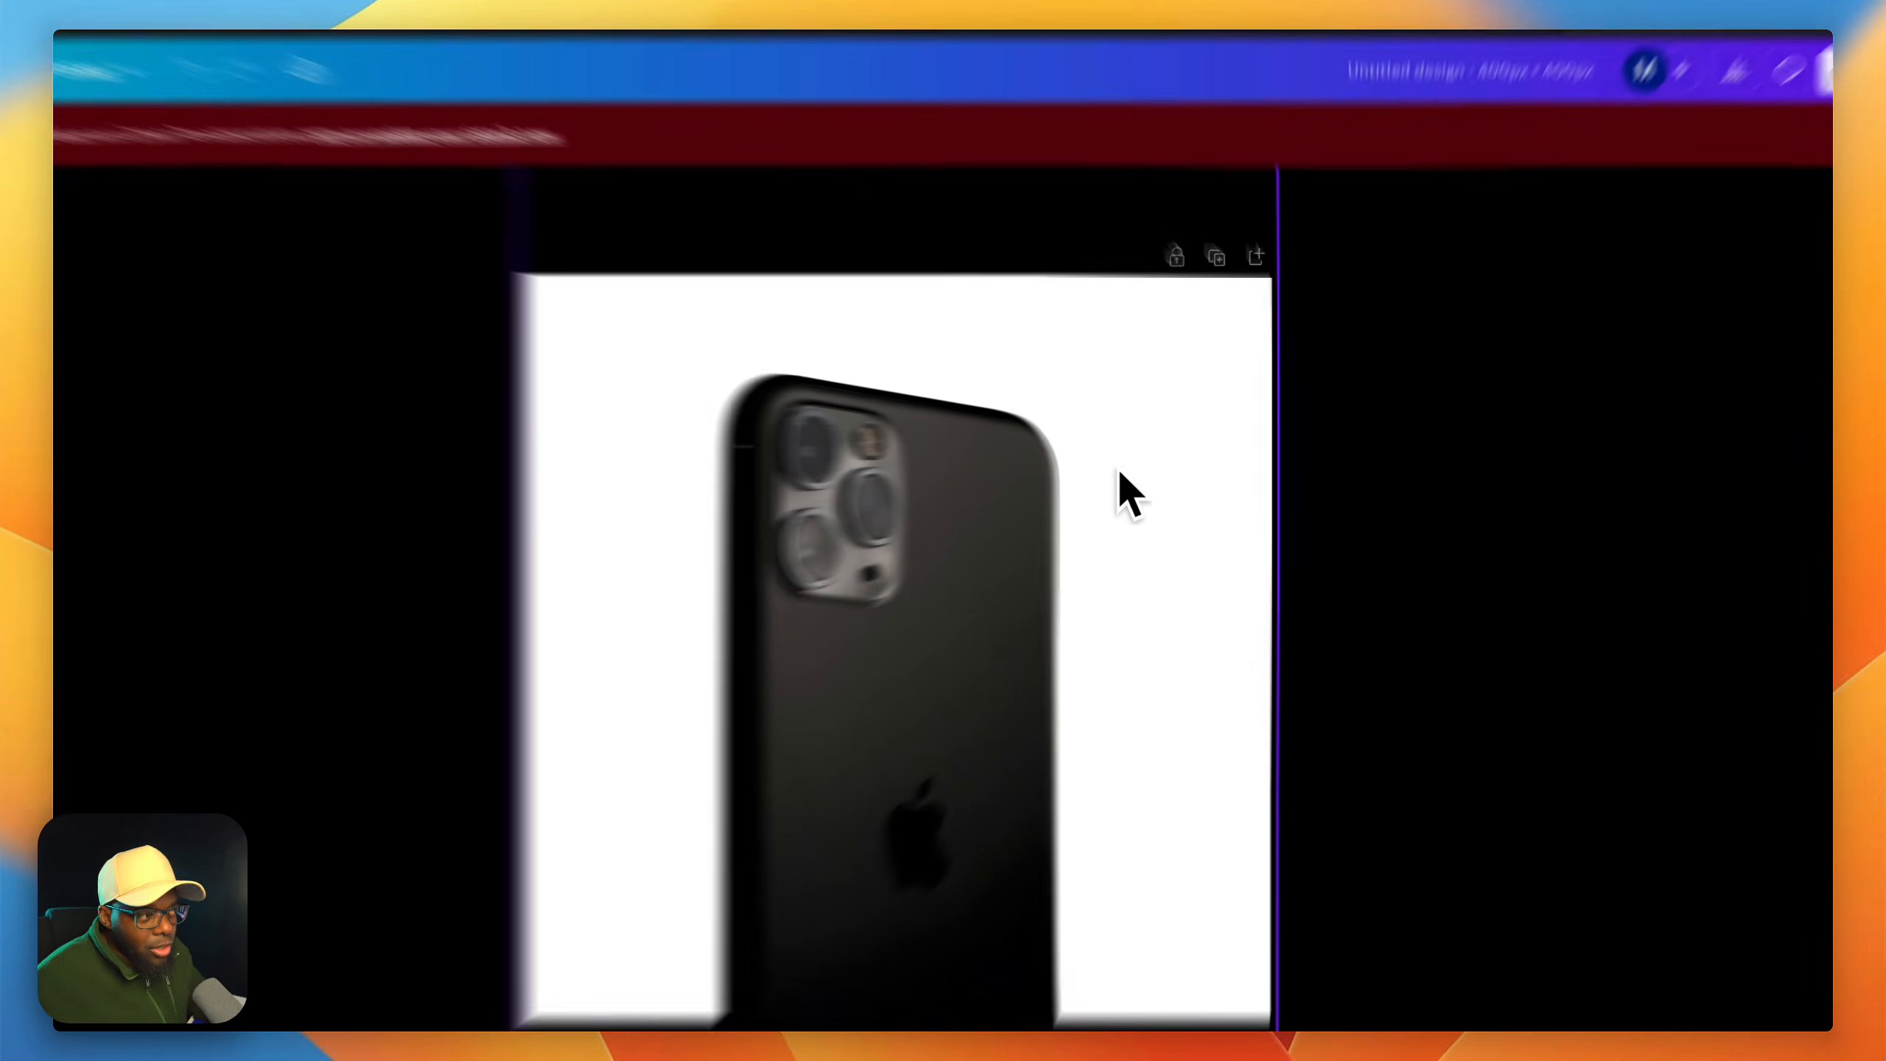
left_click(1133, 501)
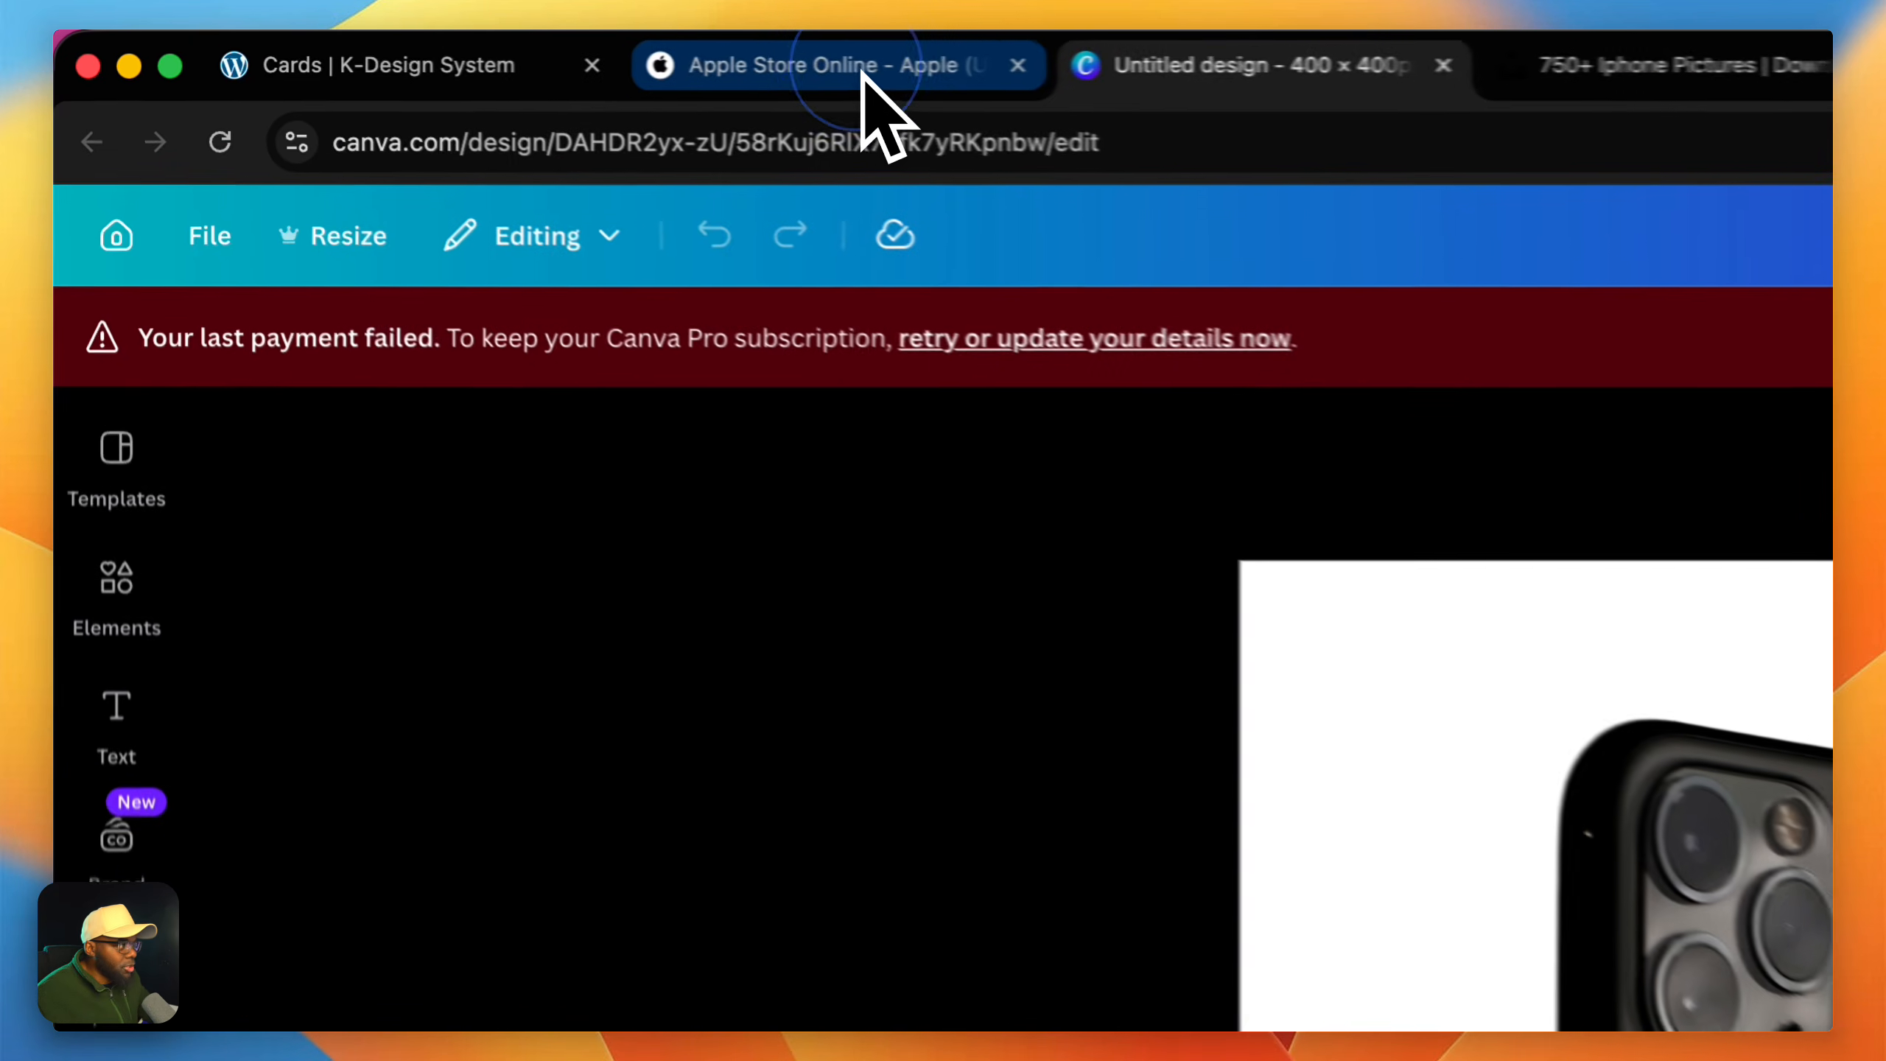
left_click(472, 48)
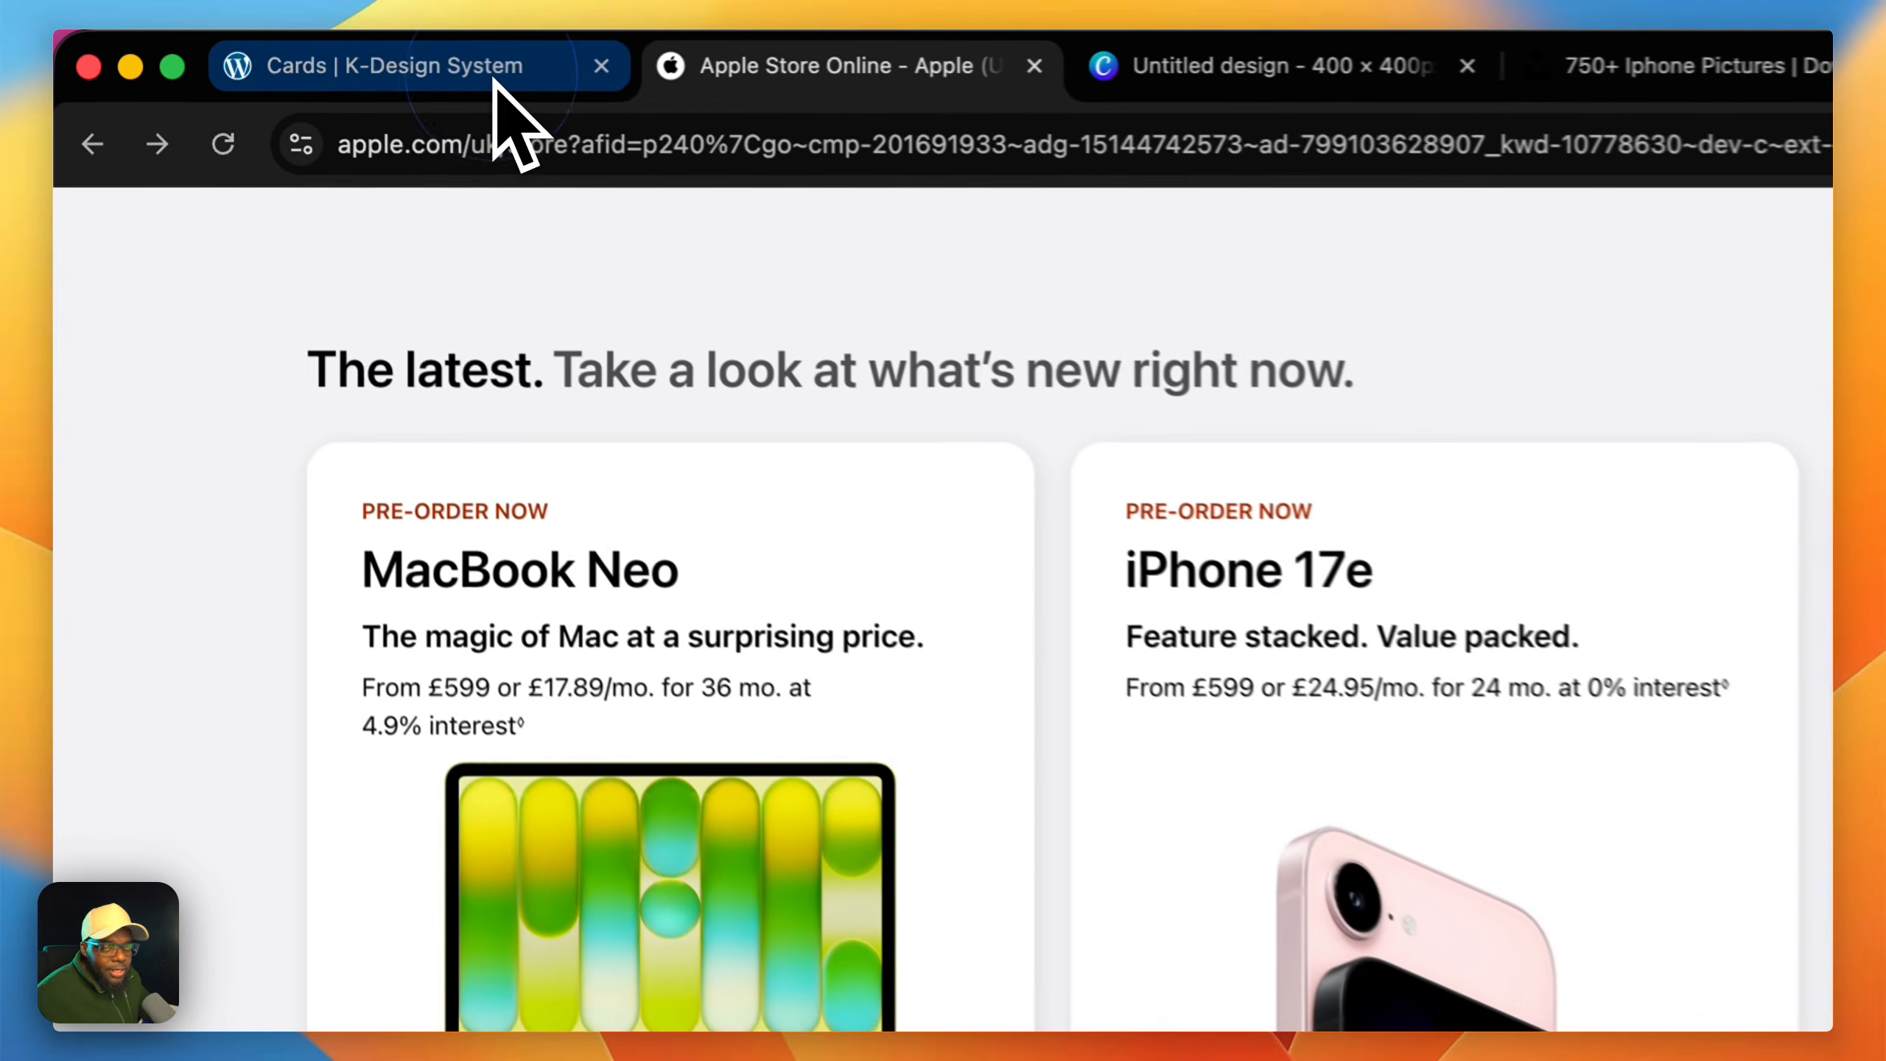
Step: Switch to the Cards page in the Divi builder and insert a row with three equal columns
left_click(276, 51)
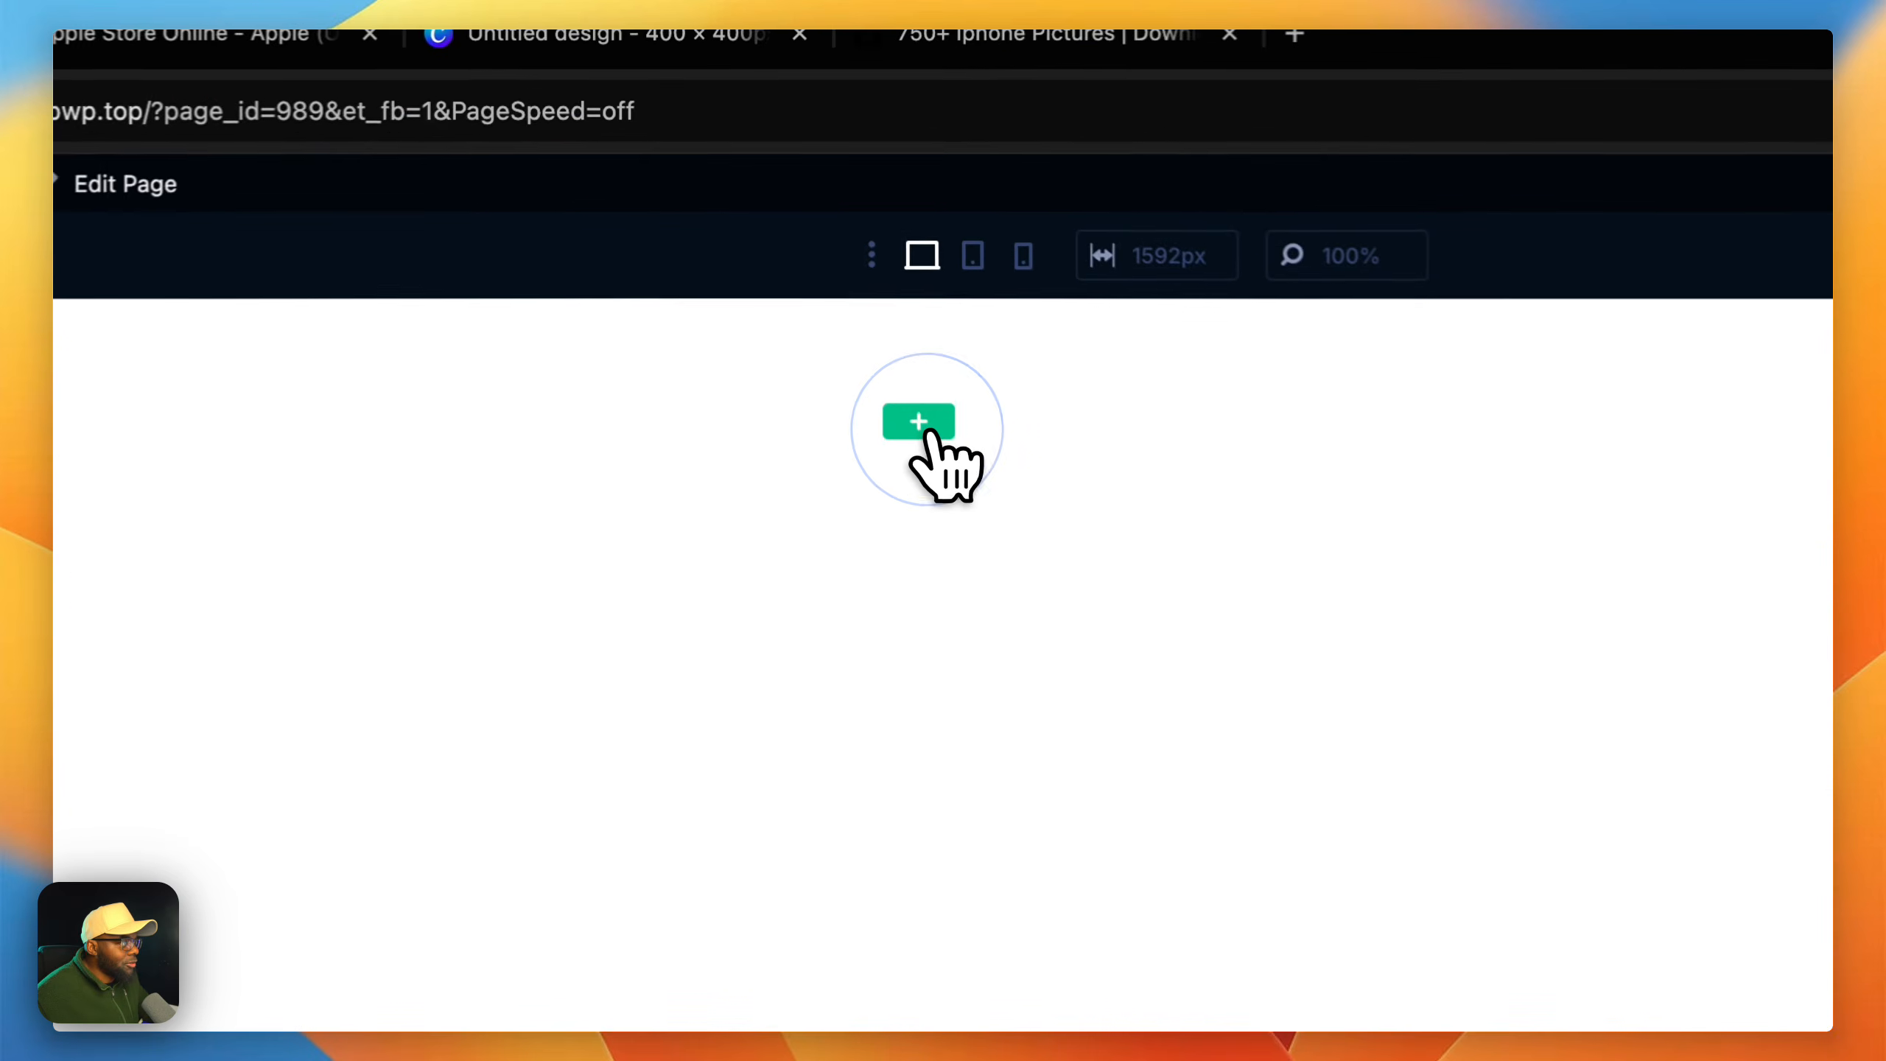
left_click(933, 446)
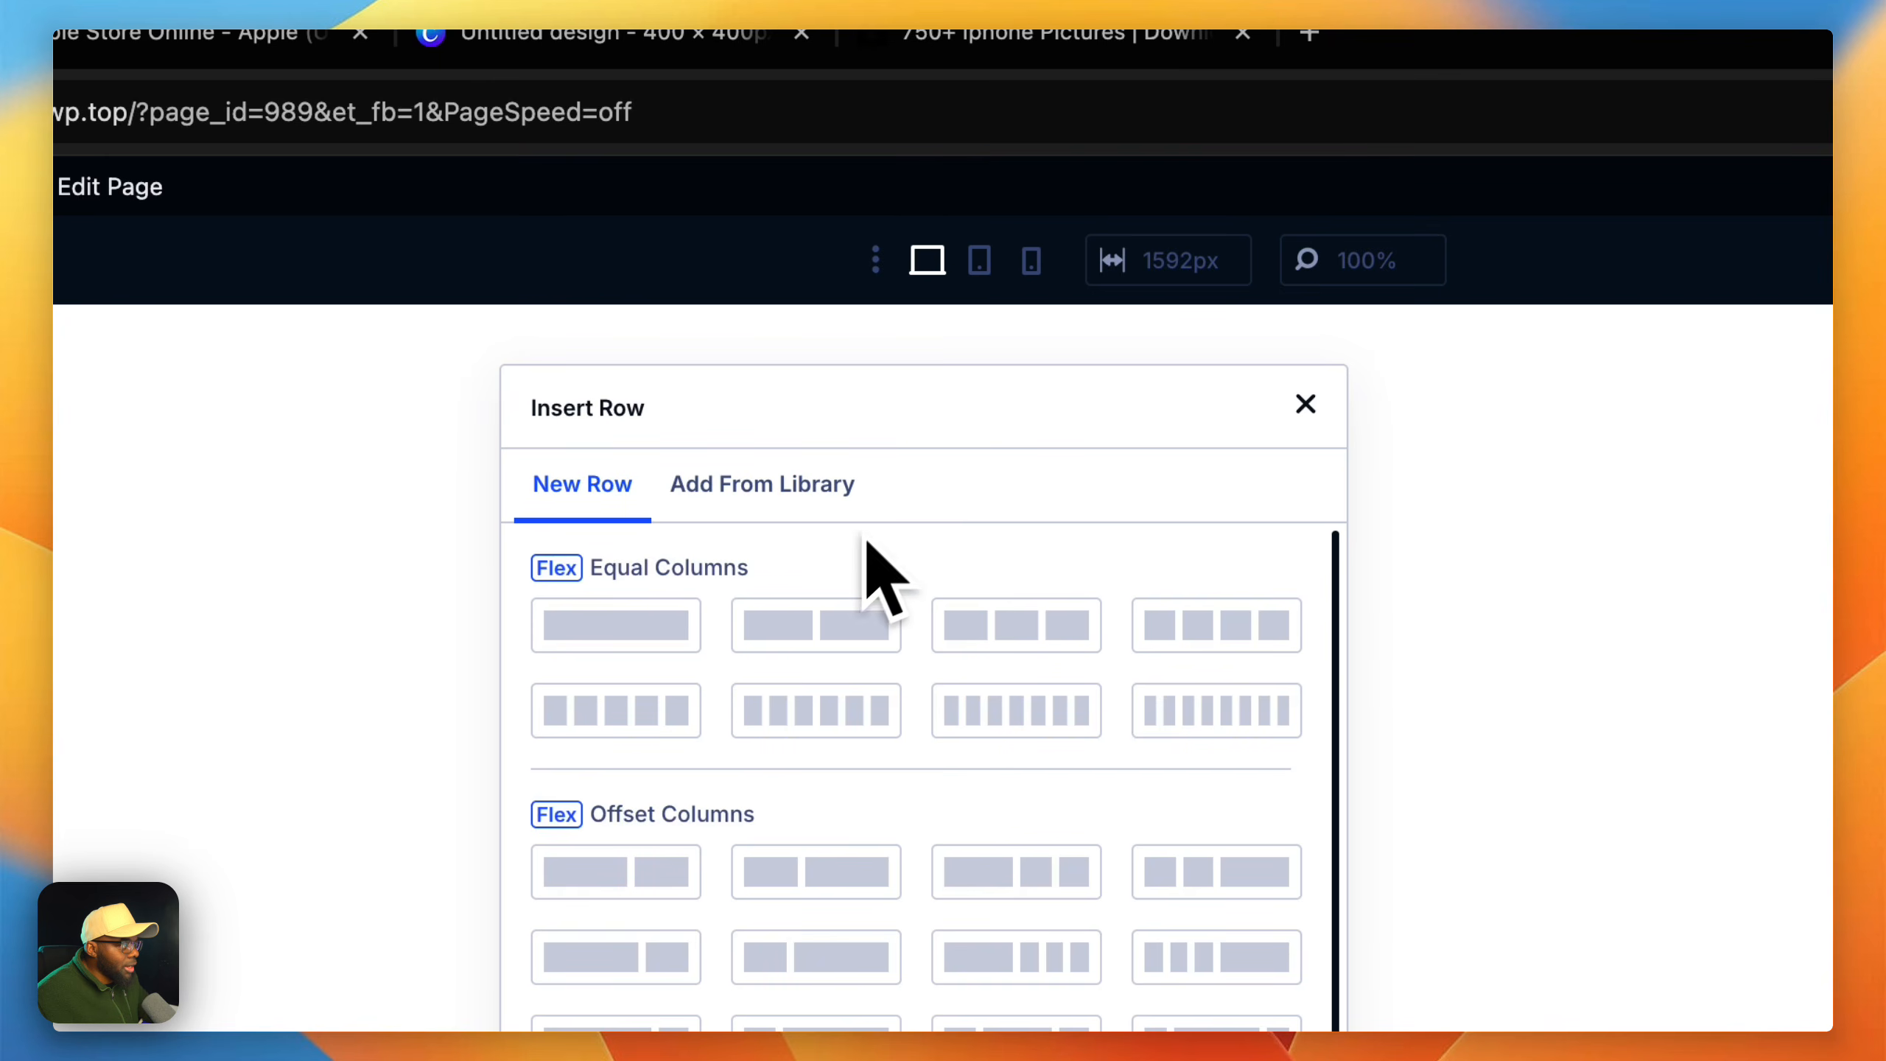
left_click(1034, 639)
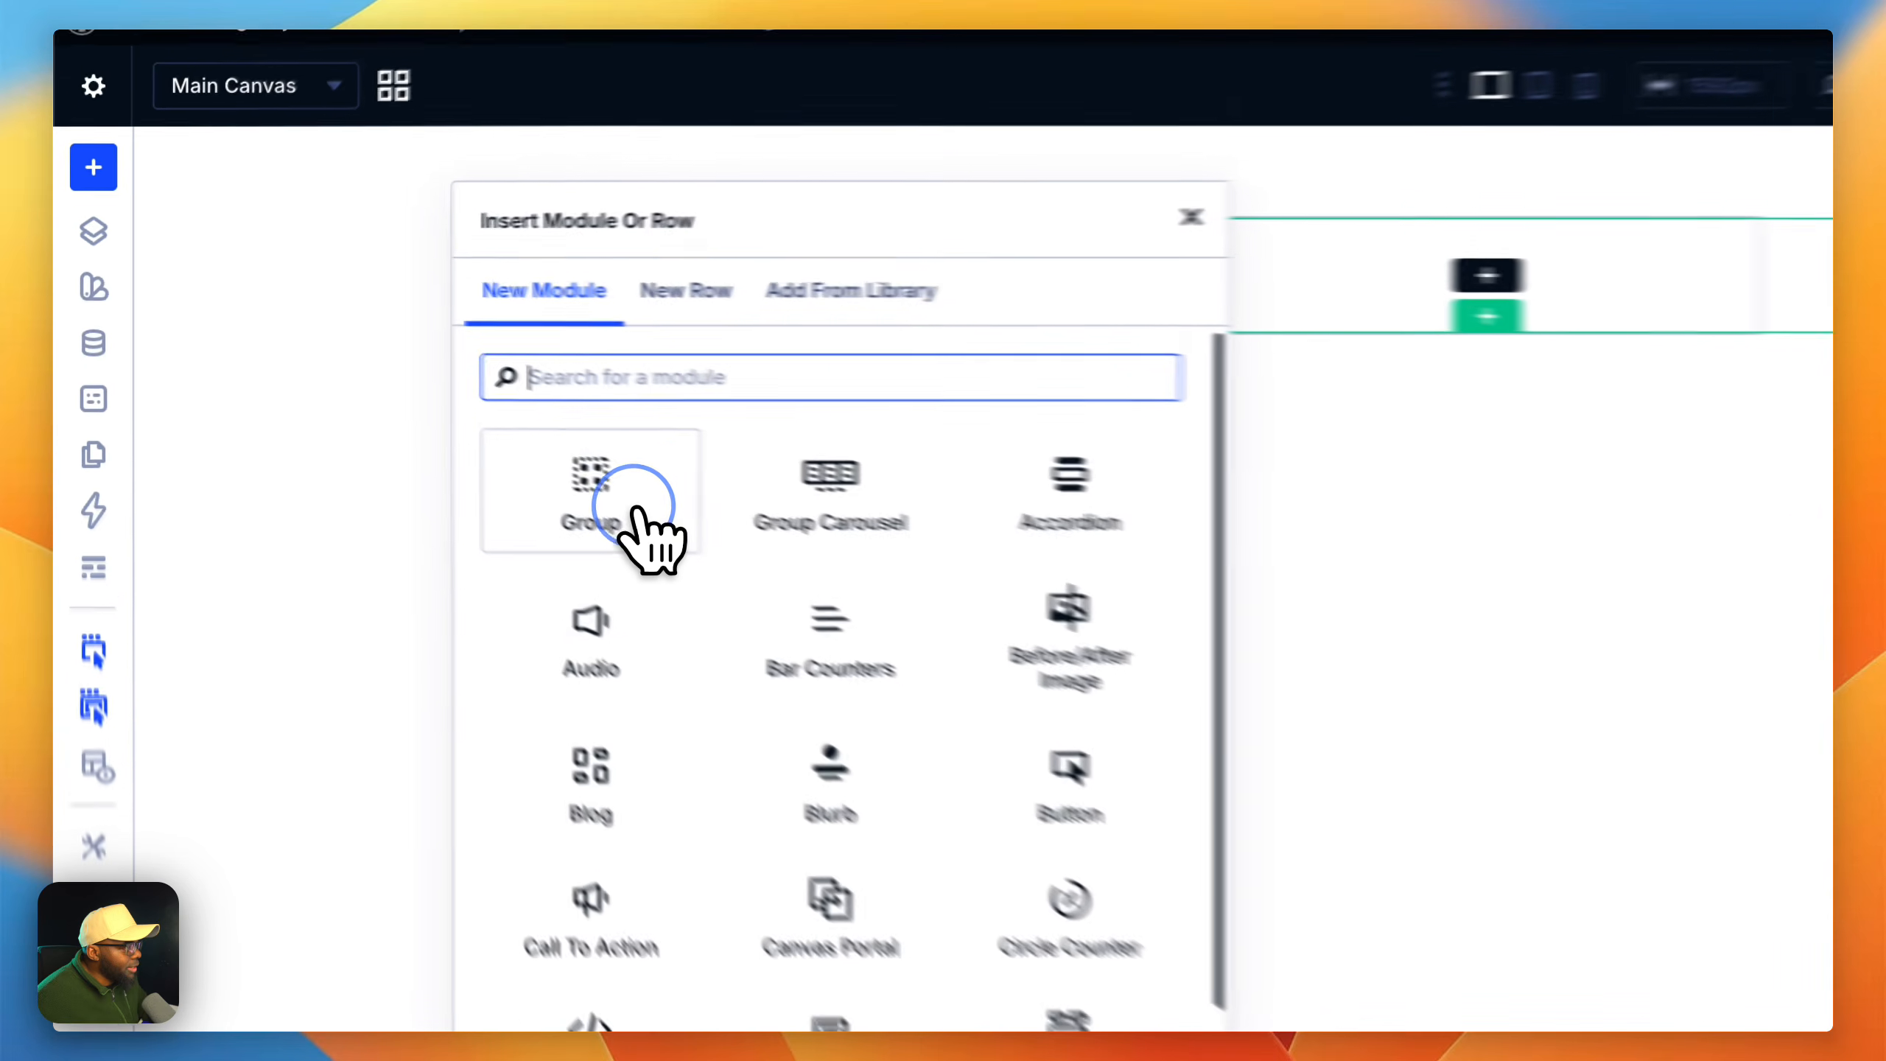
Step: Add a Text module to the first column of the row
left_click(383, 409)
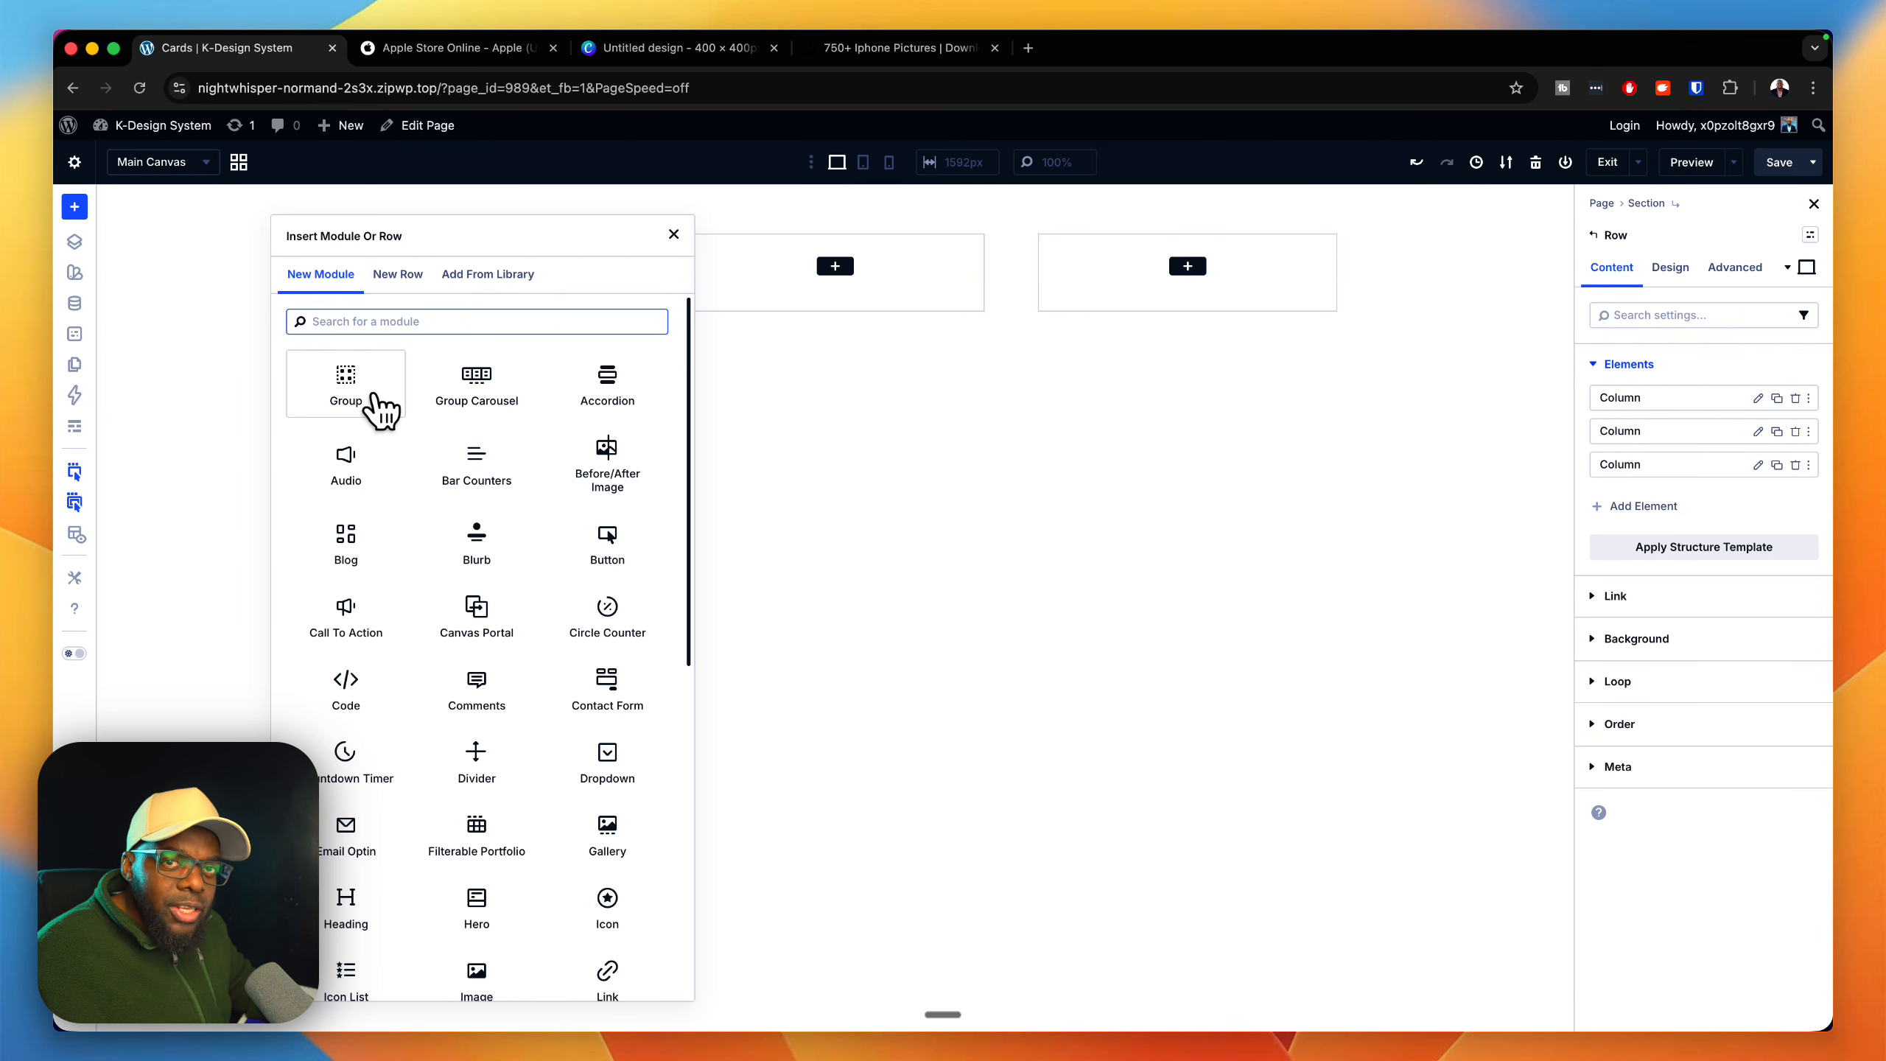
left_click(378, 401)
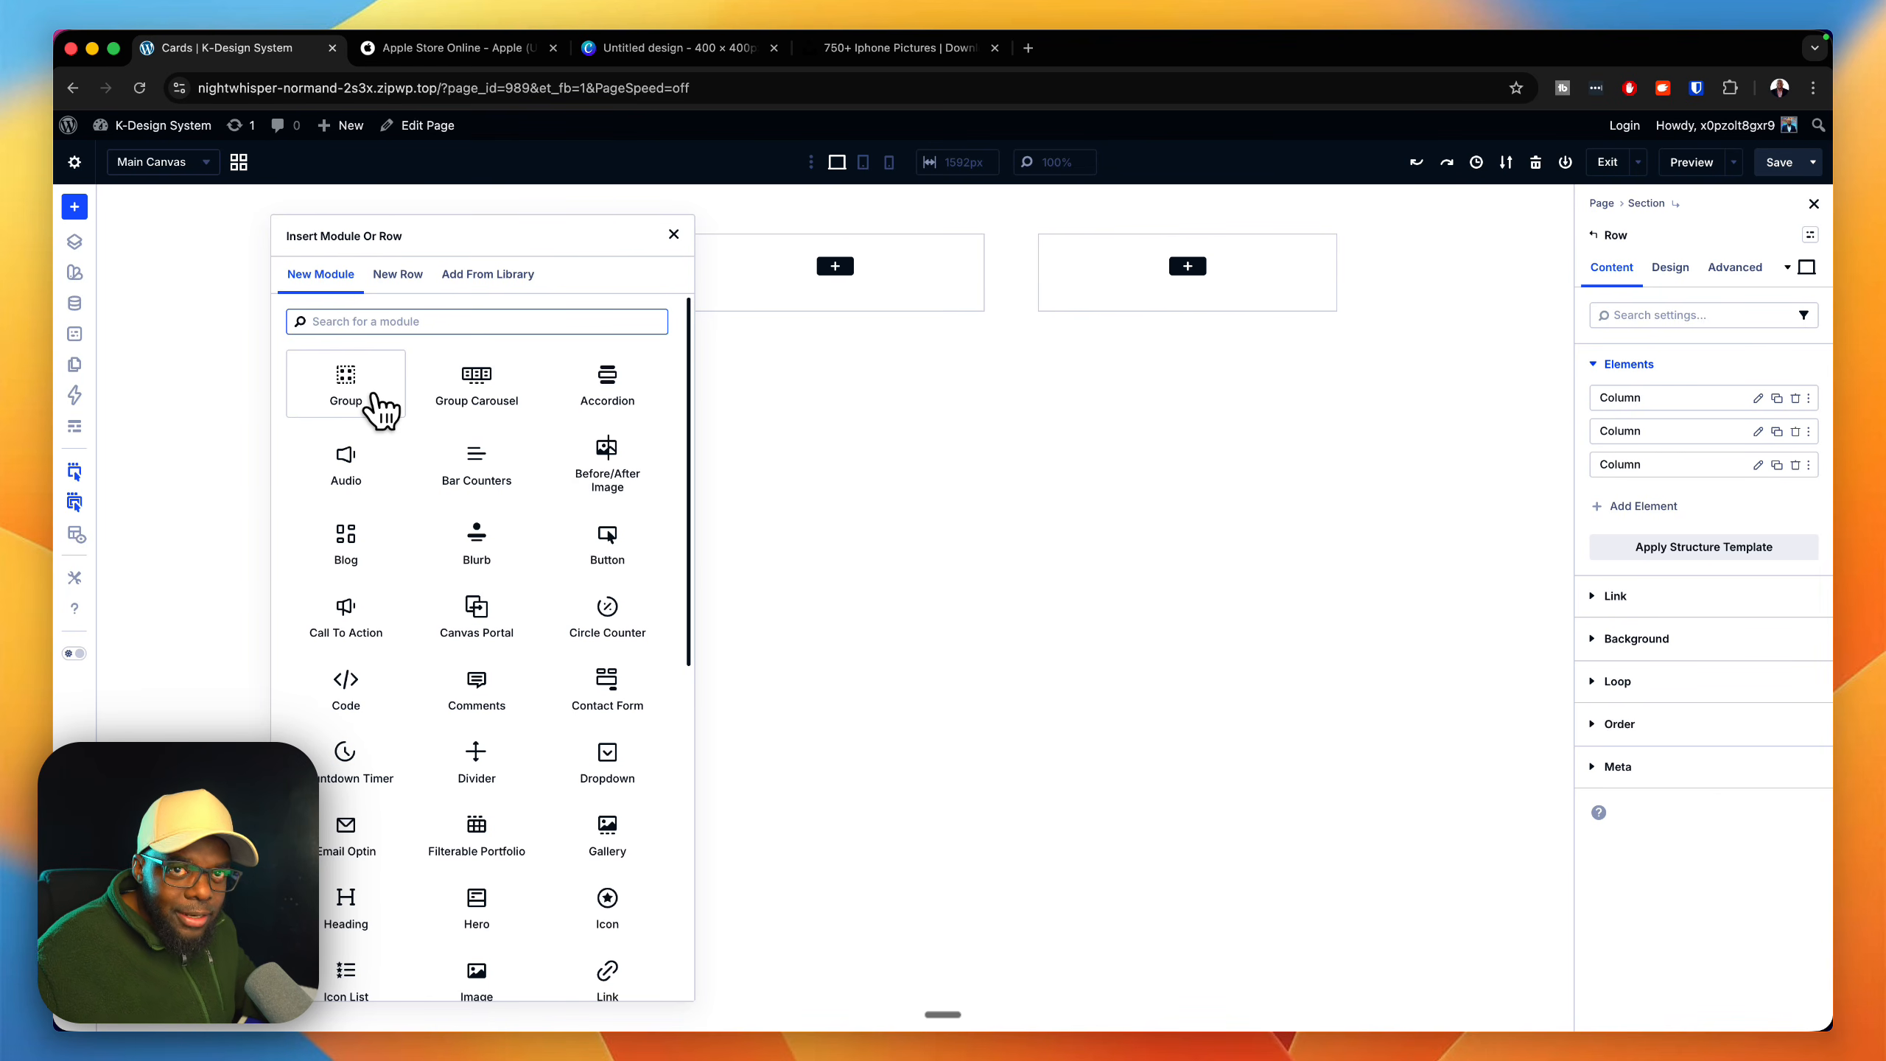
type("text")
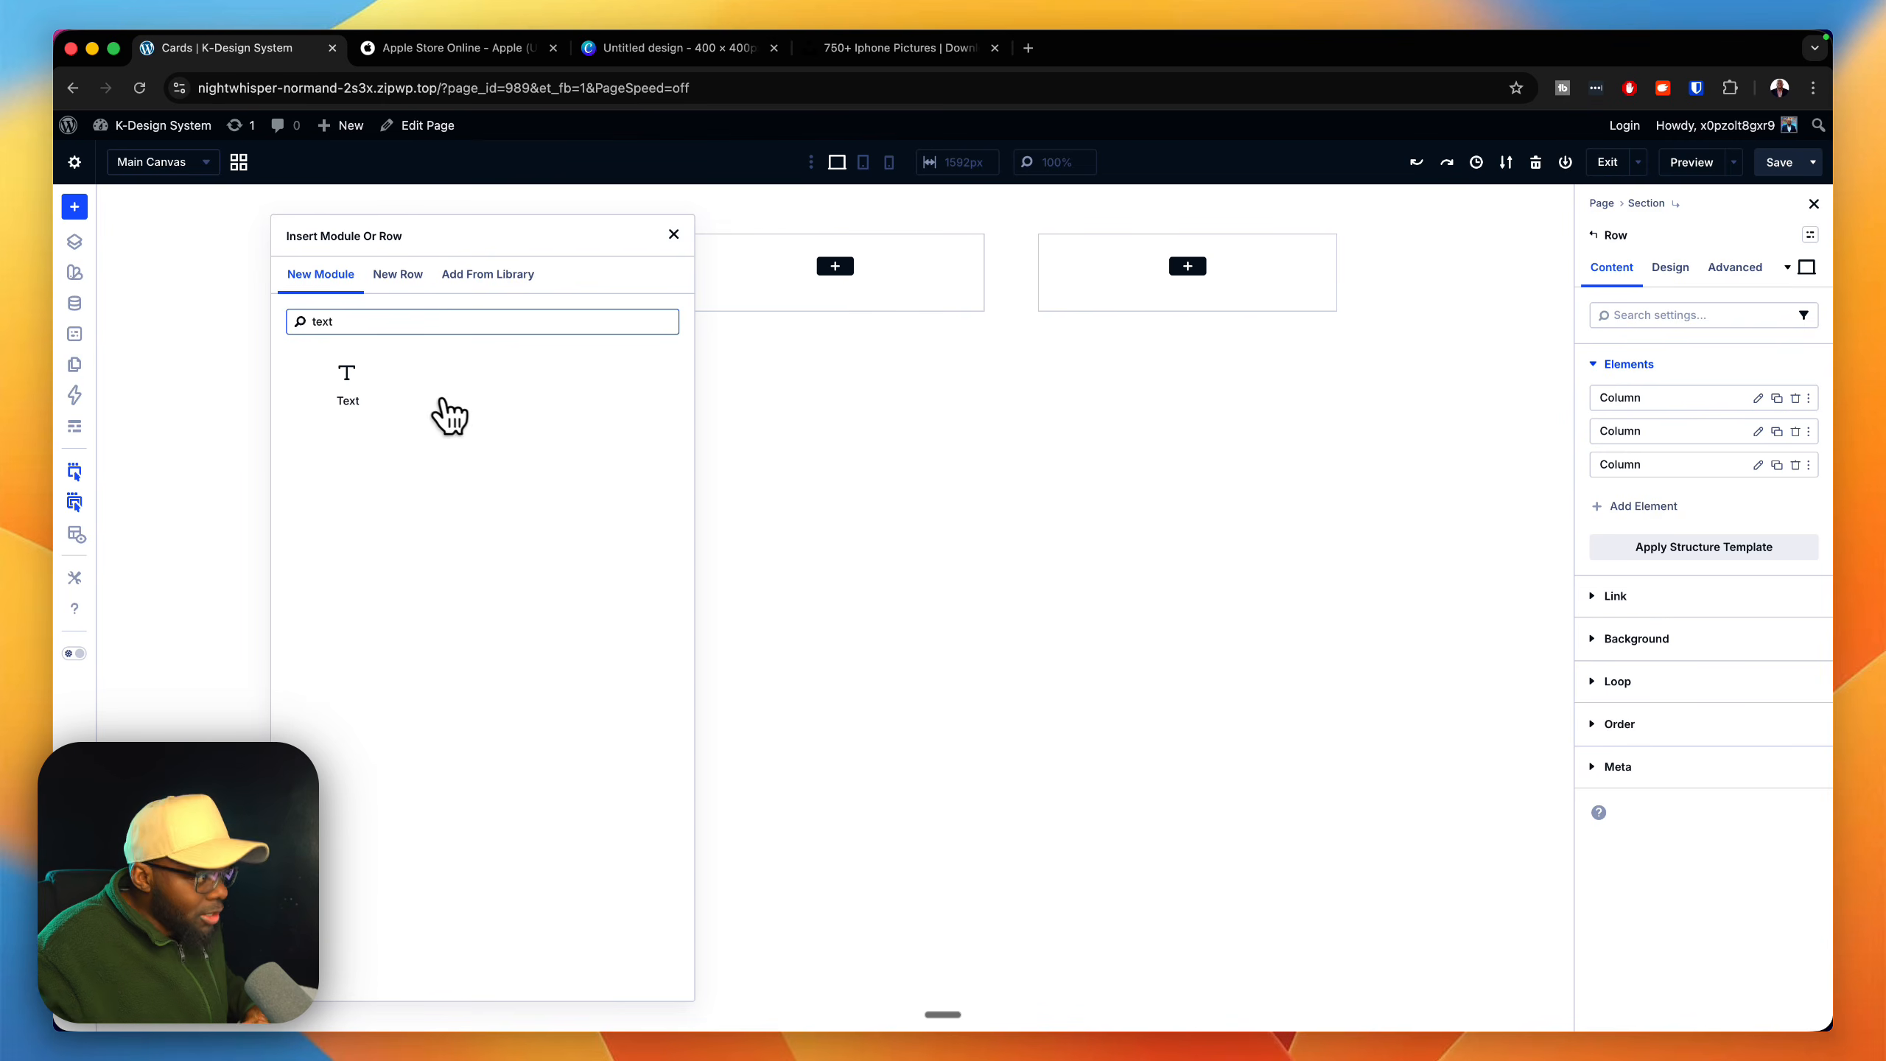
left_click(364, 380)
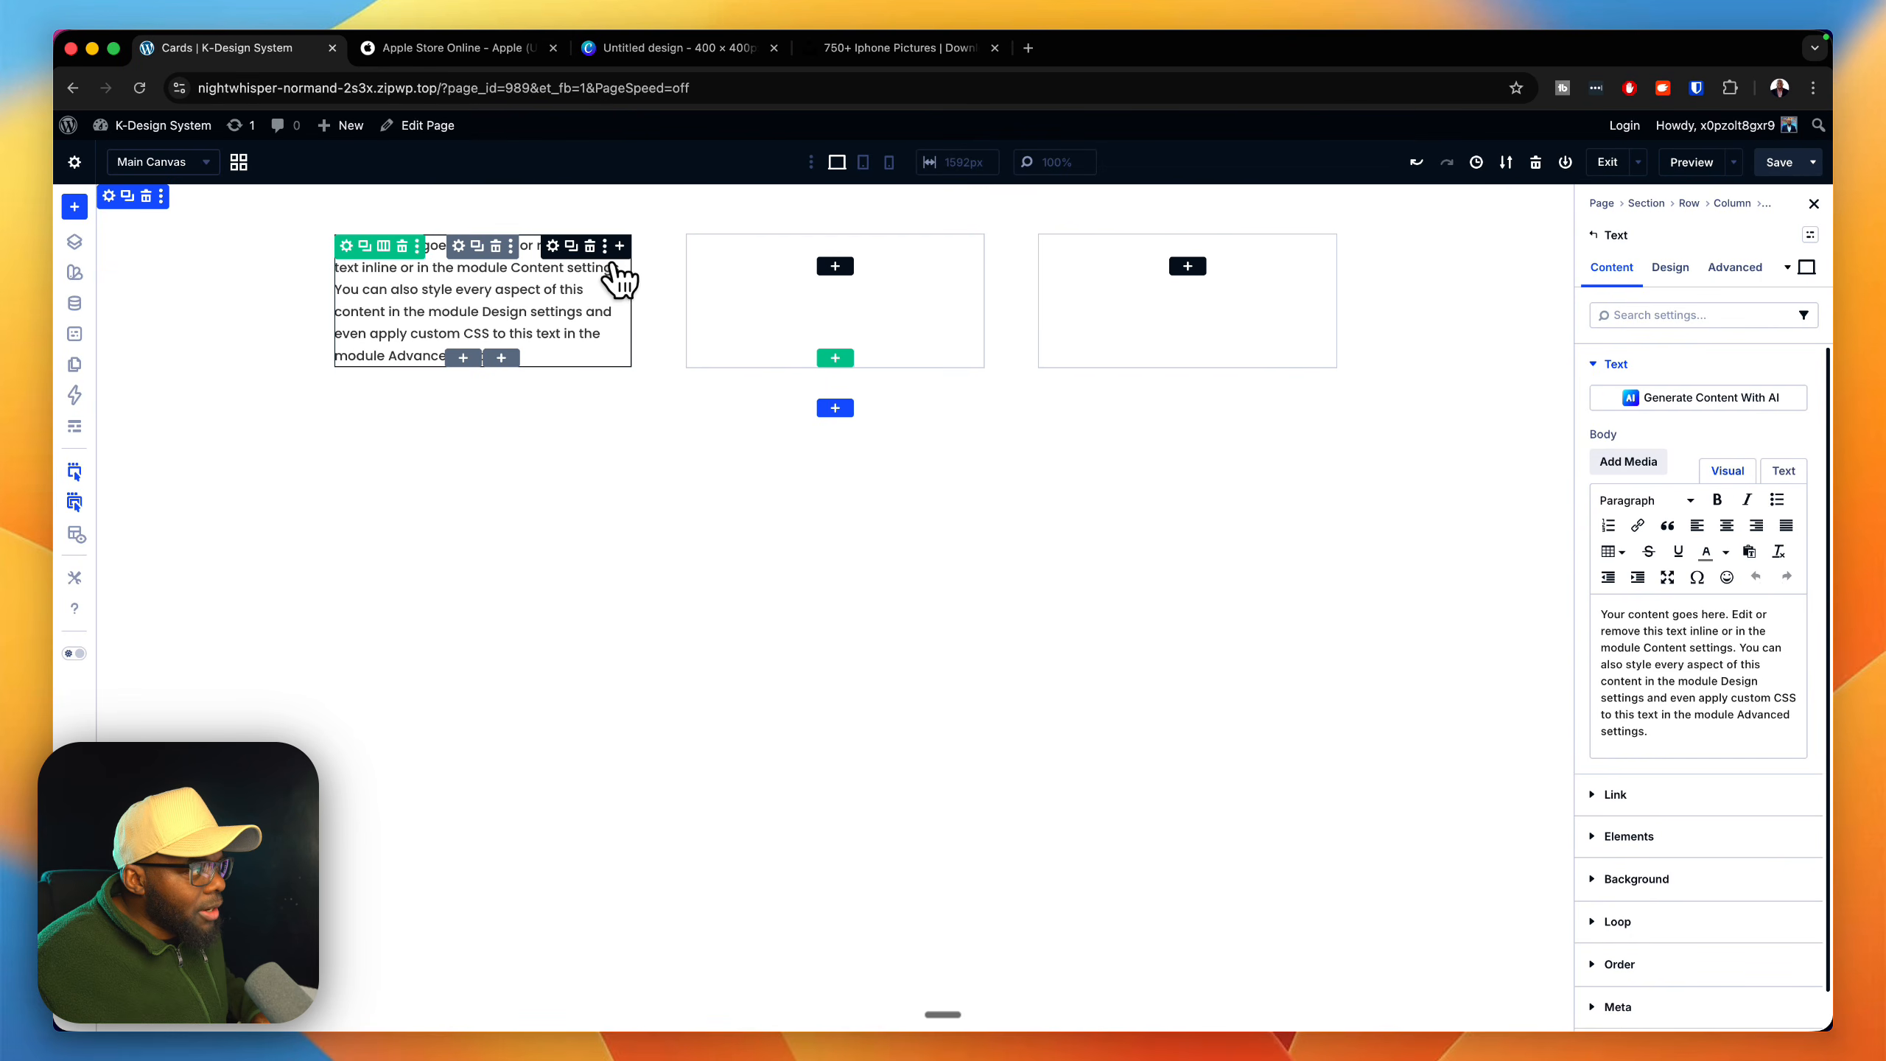
Step: Add a Heading module below the text in the first column, with a second Text module beneath it
left_click(619, 246)
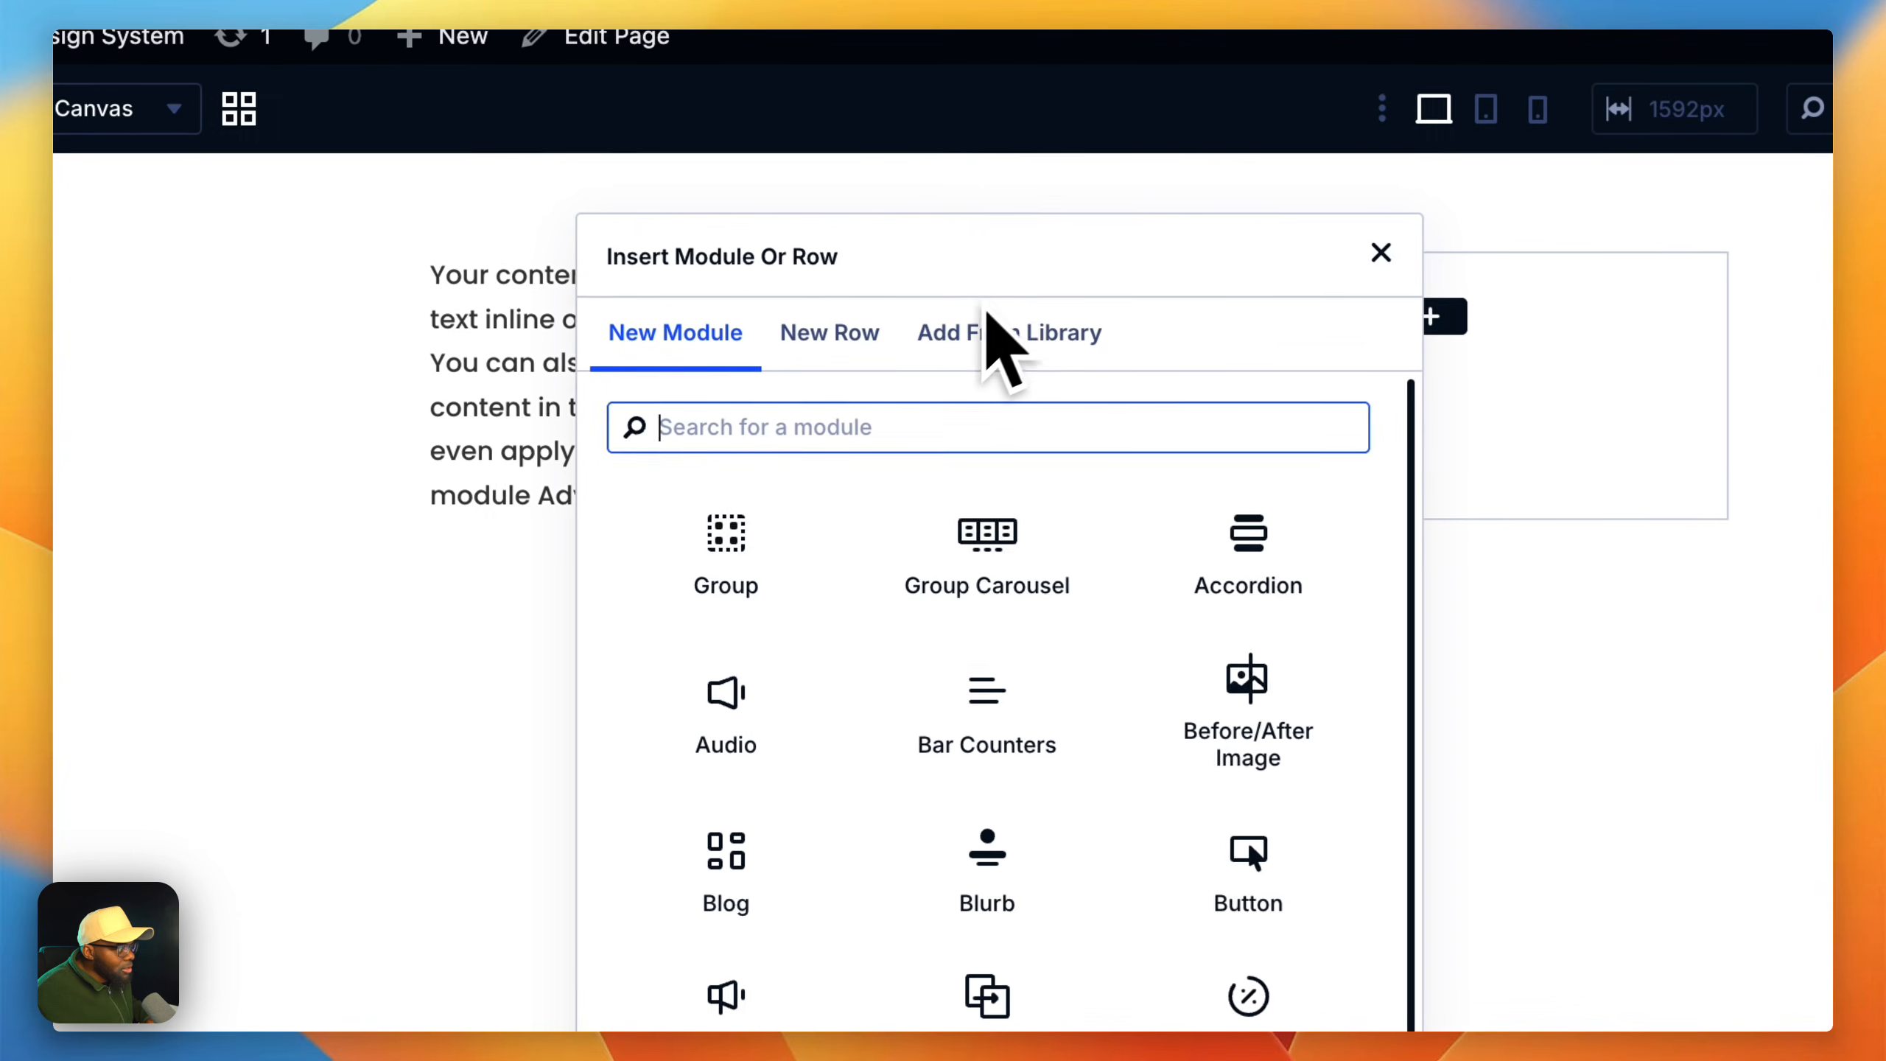
left_click(894, 811)
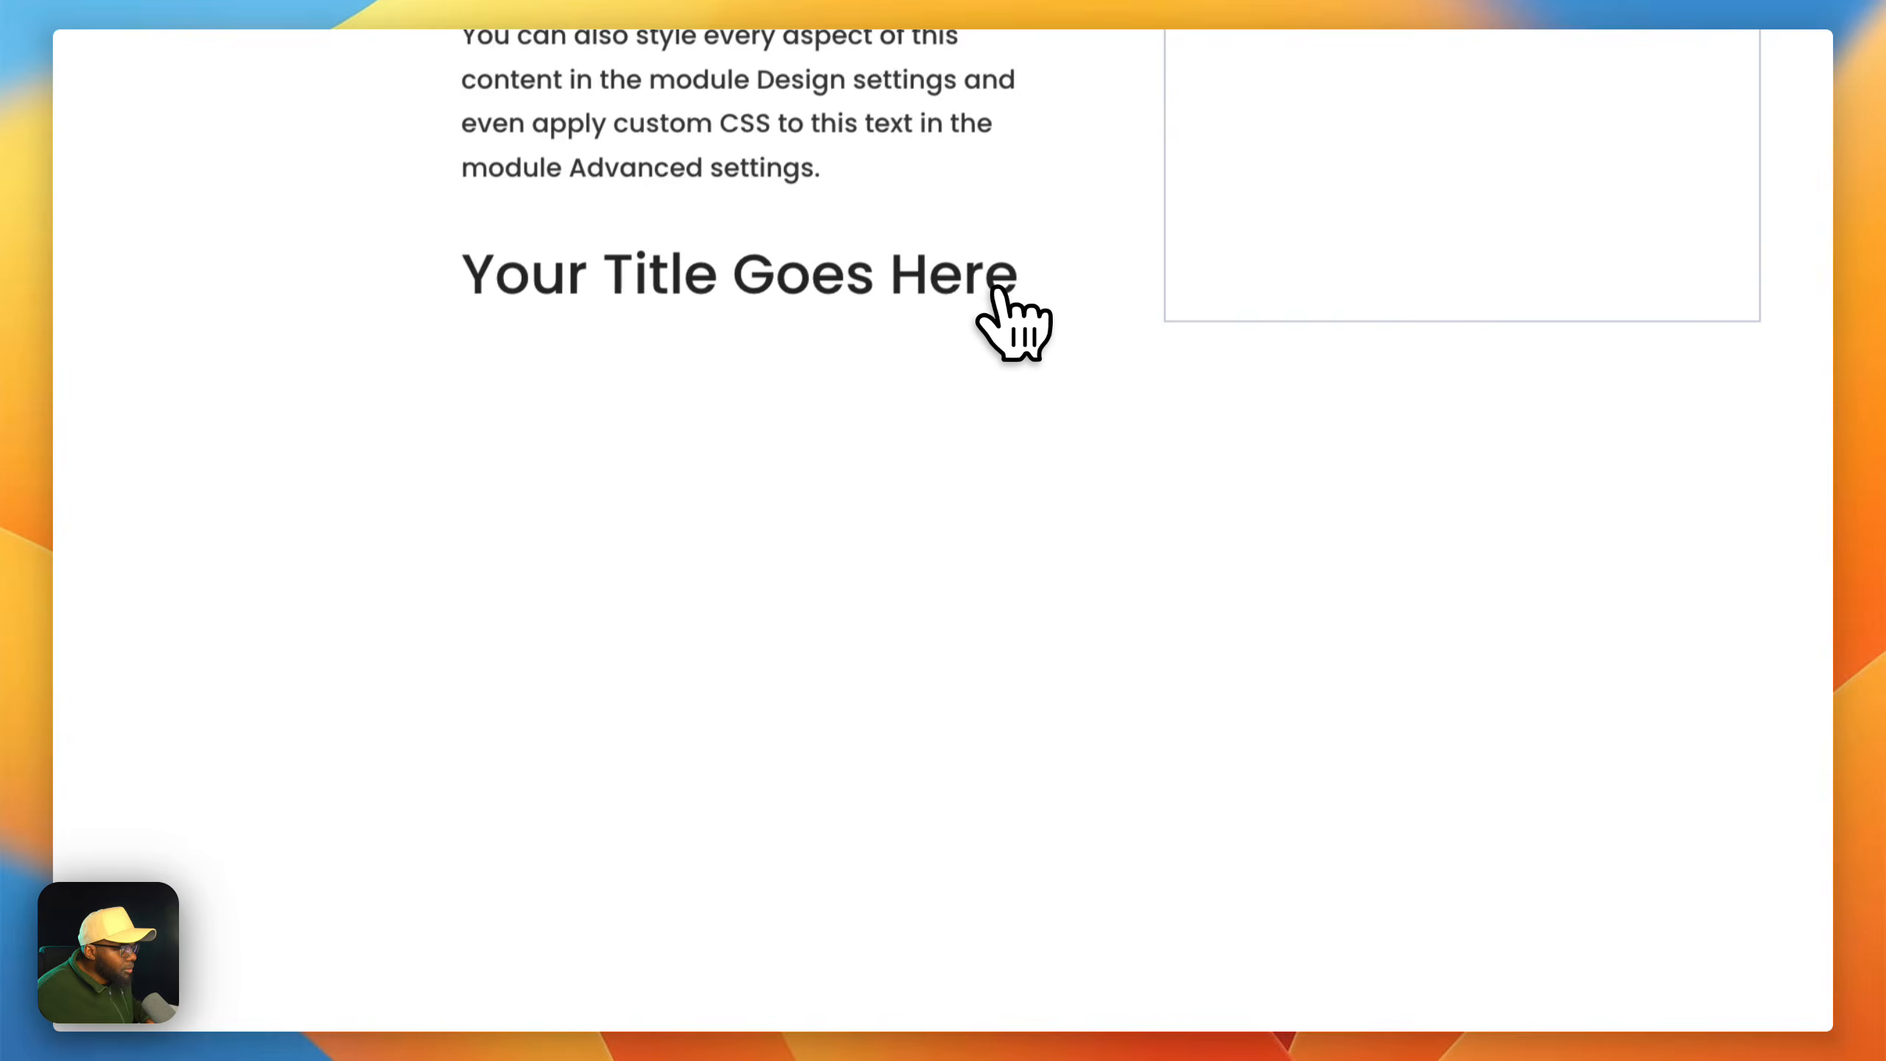
left_click(1072, 127)
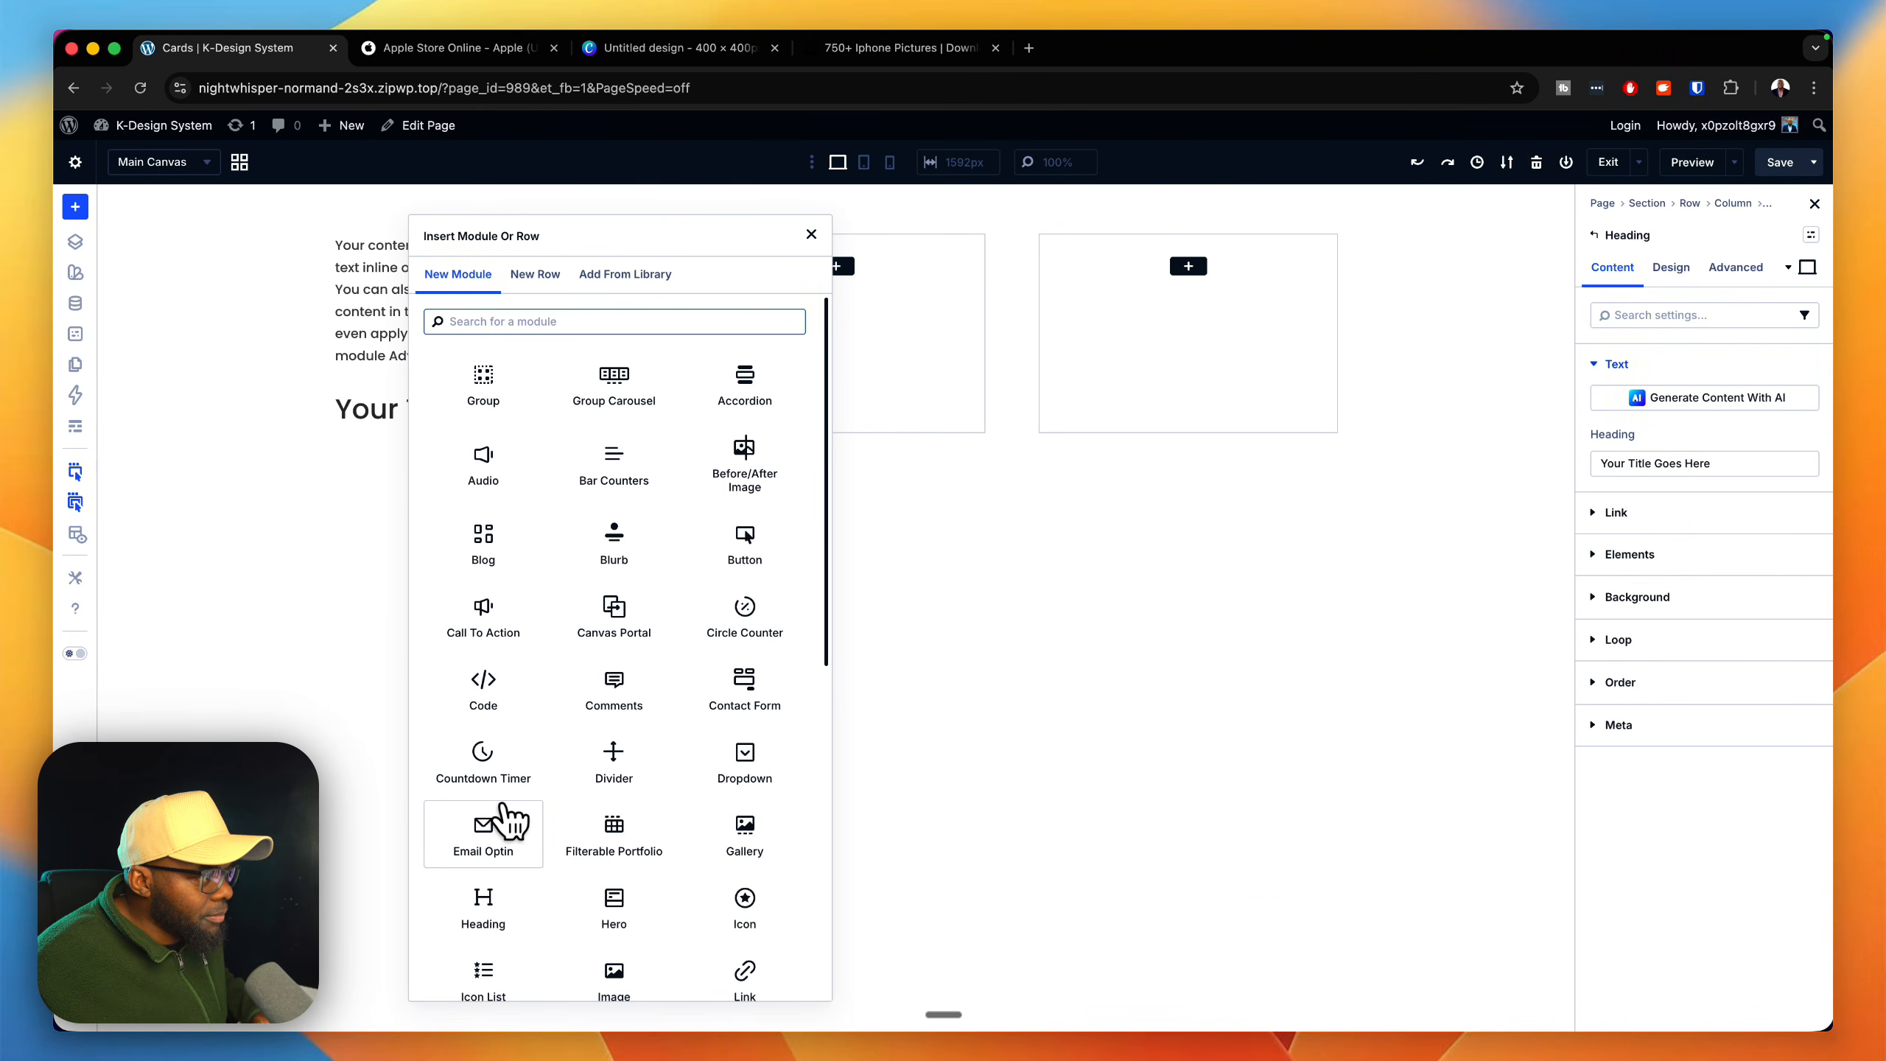
type("text")
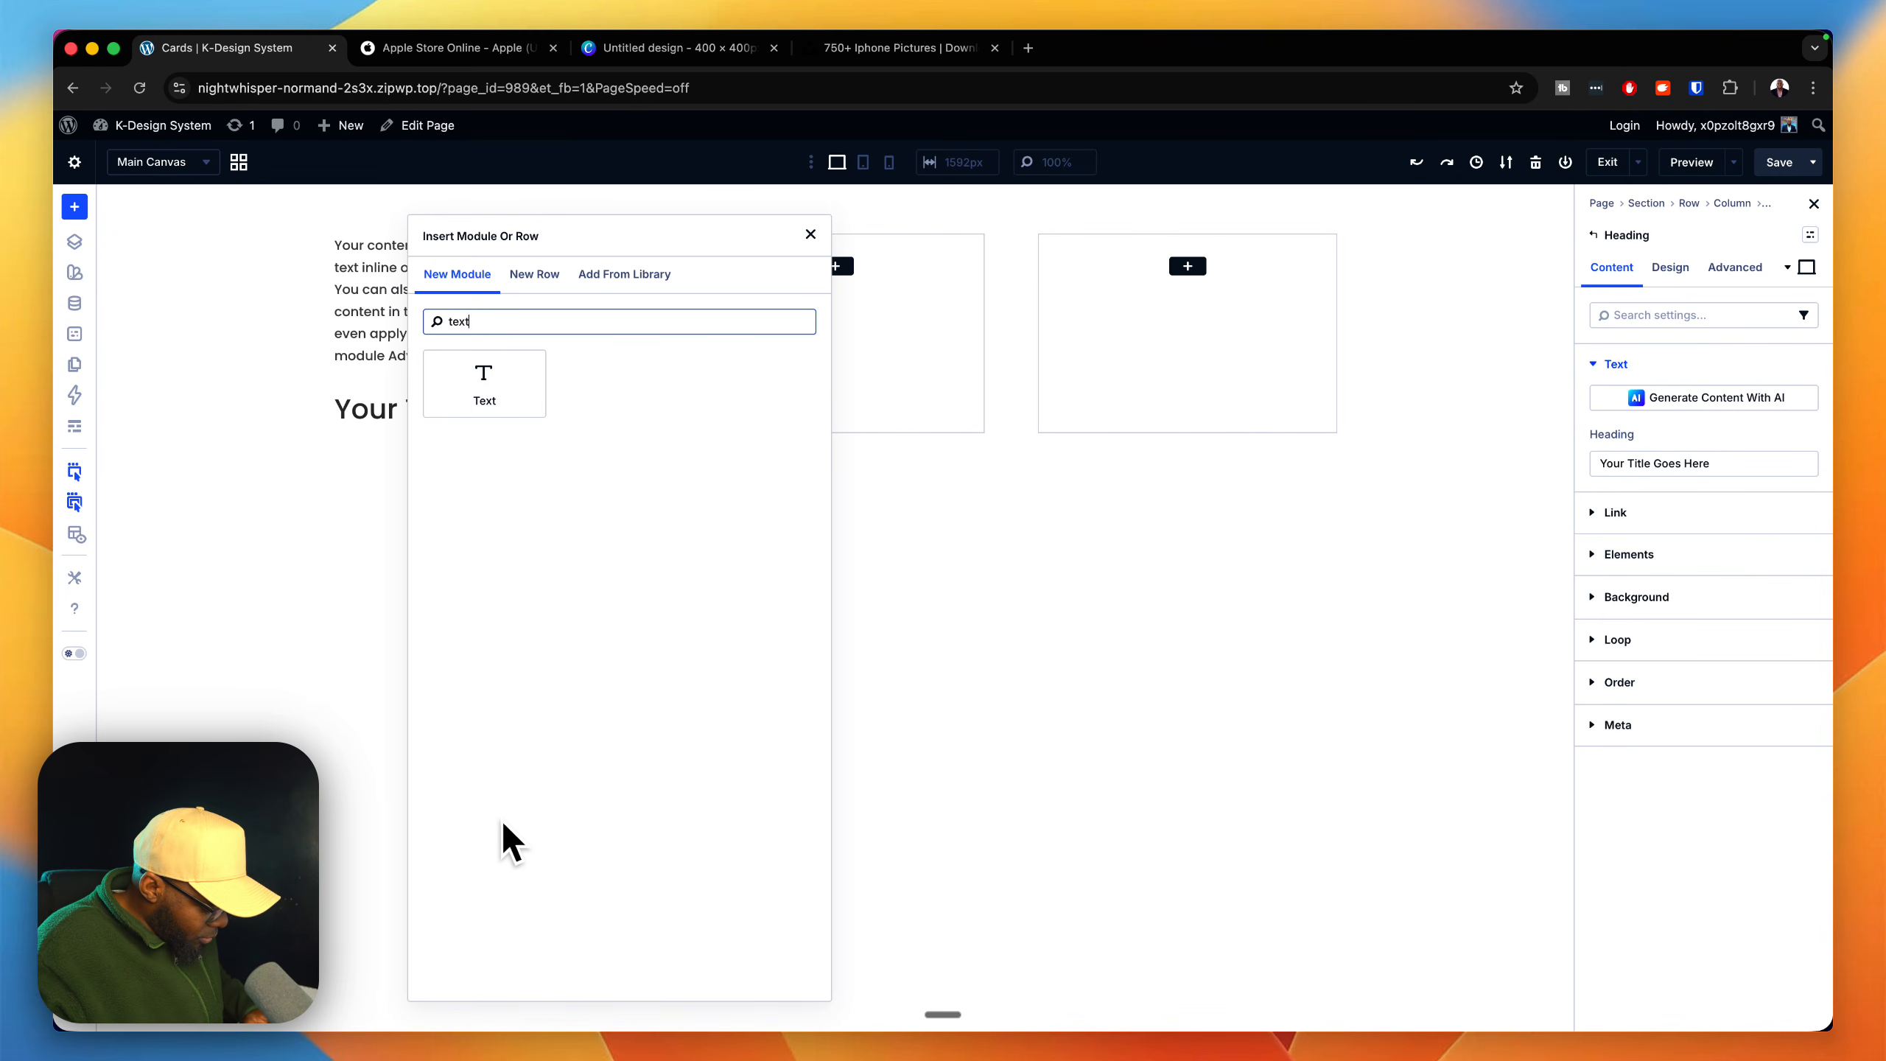
left_click(486, 386)
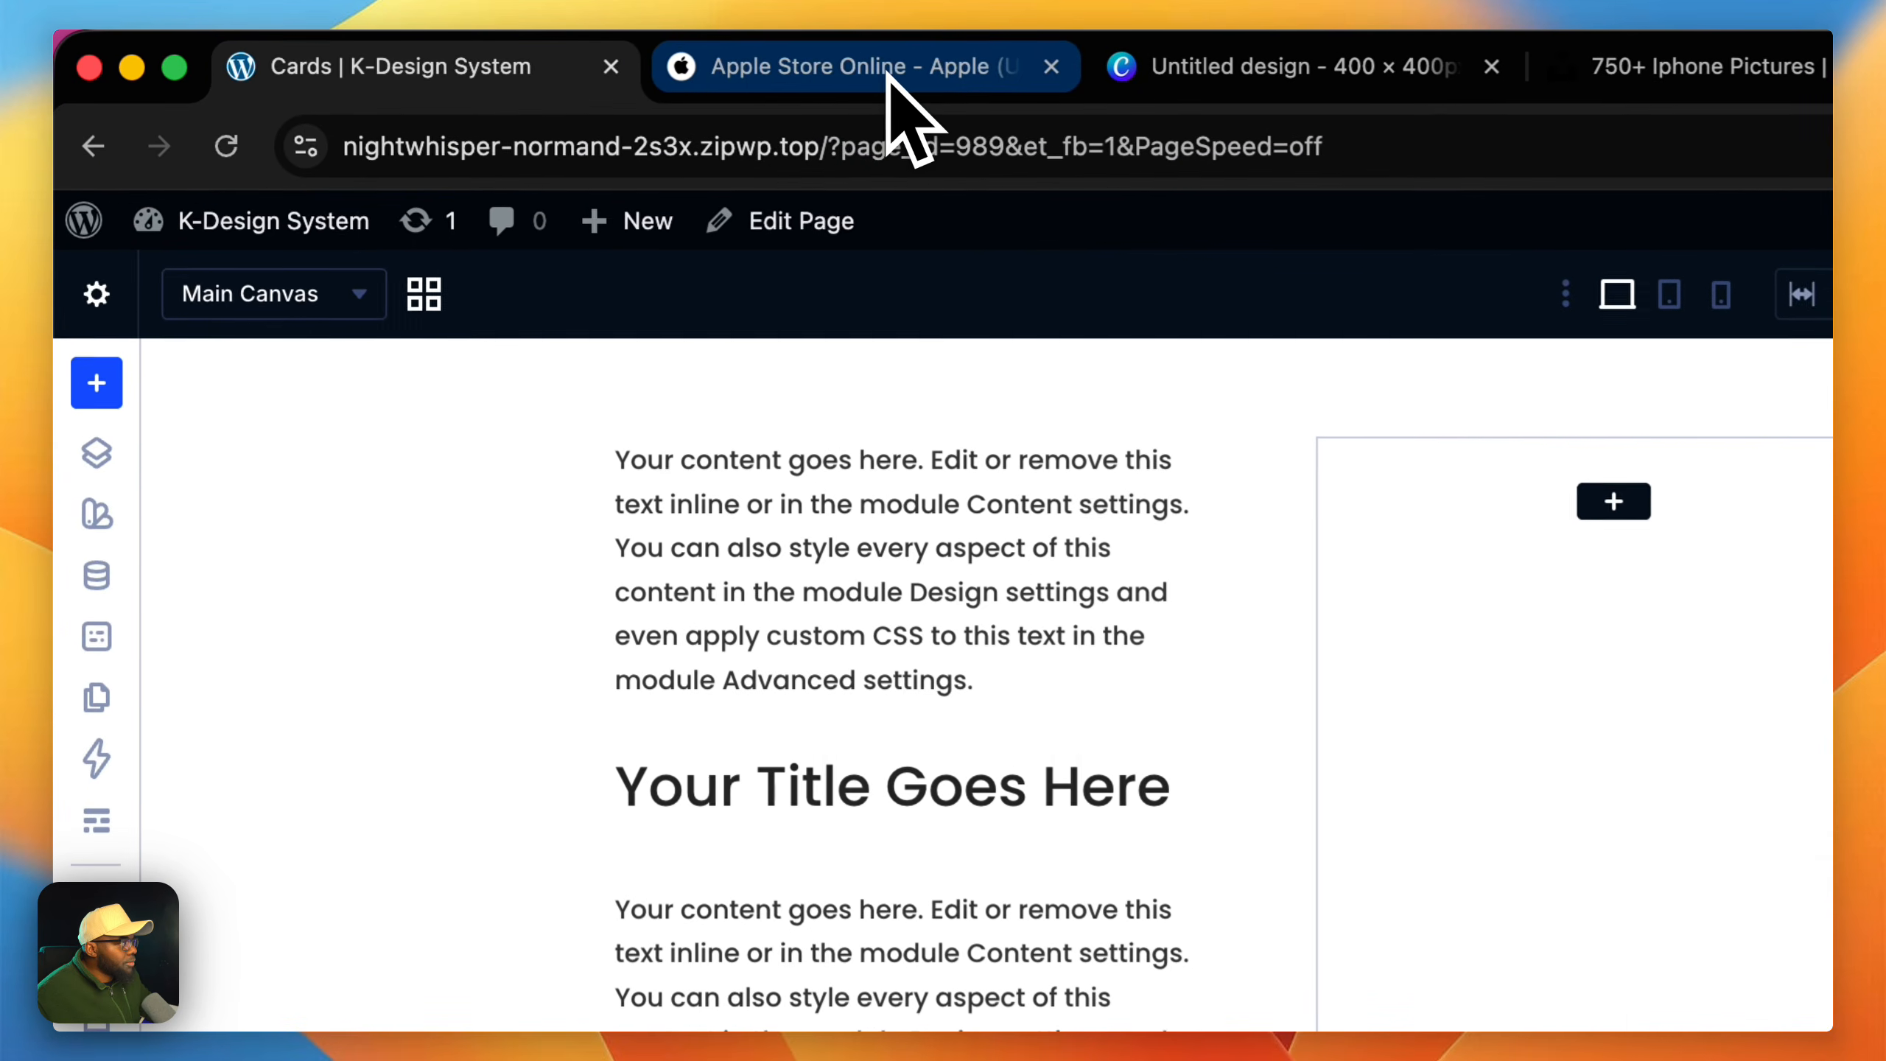
Step: Check the Apple Store card layout and add a third Text module at the end of the first column
left_click(887, 71)
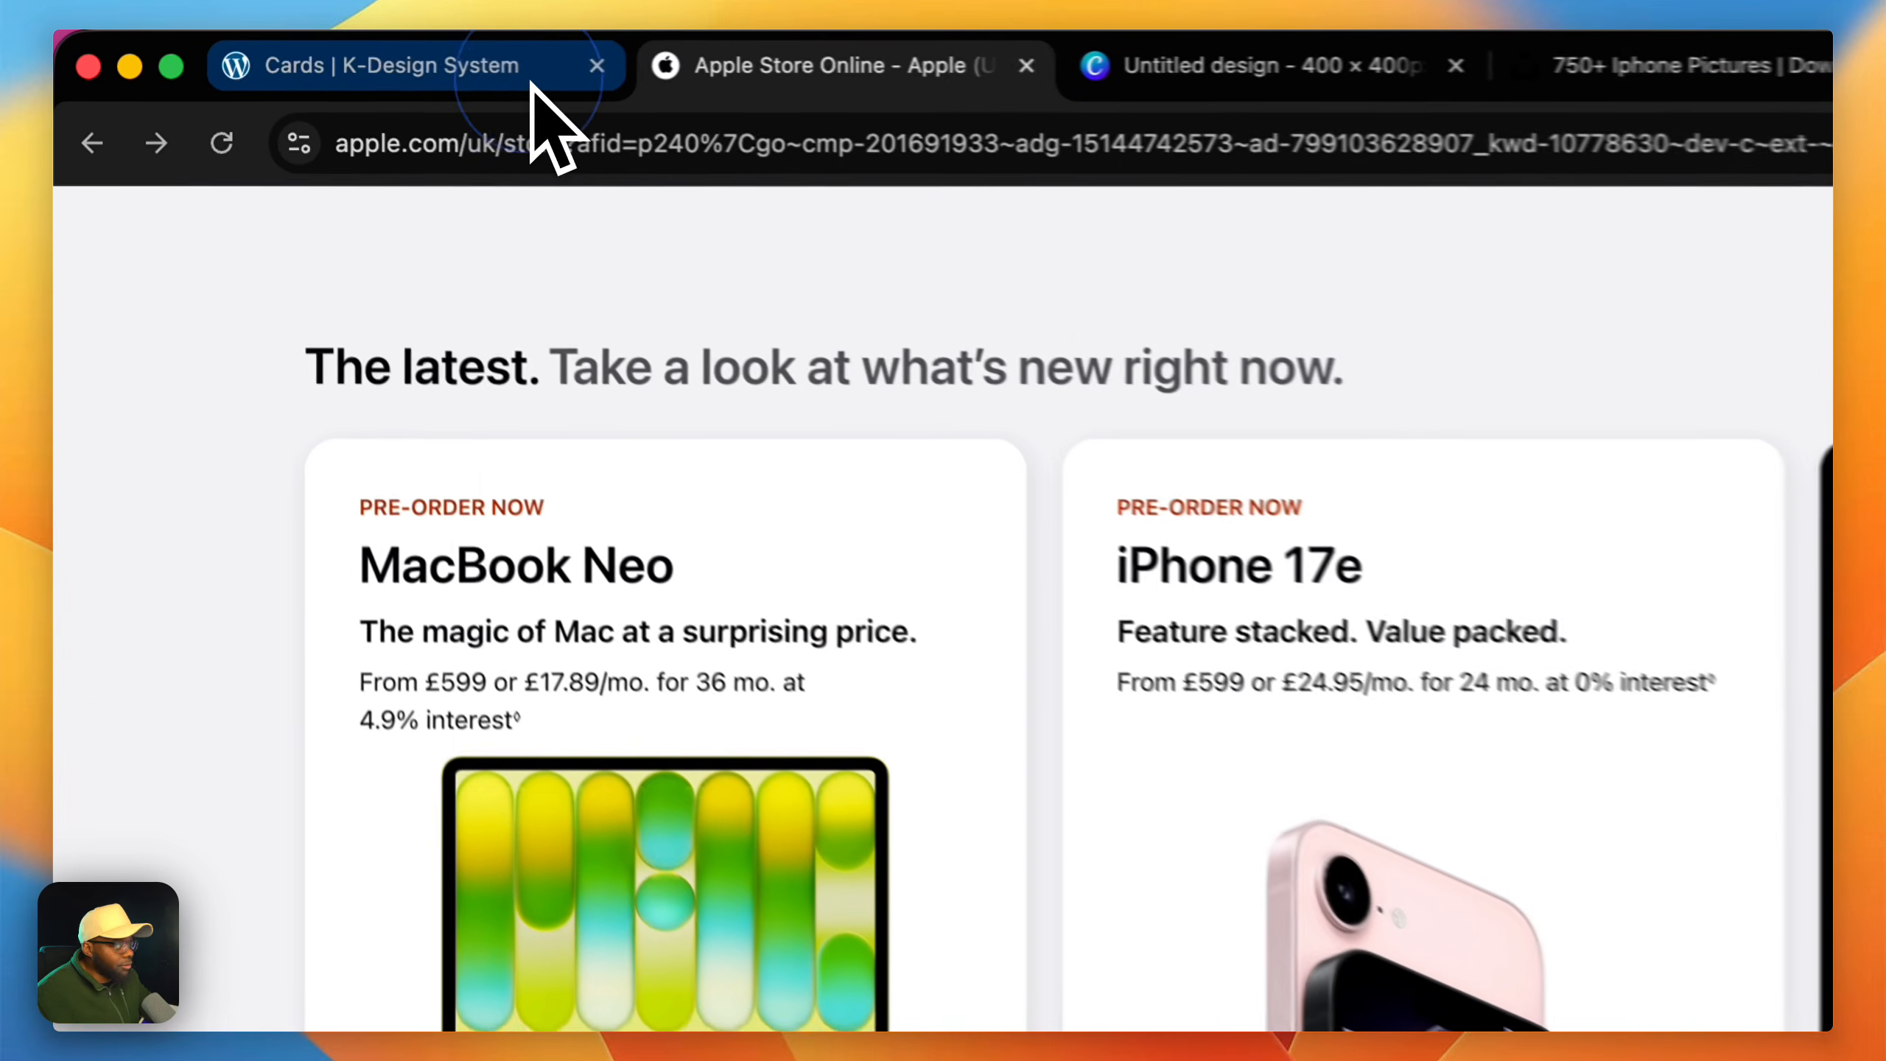
left_click(427, 57)
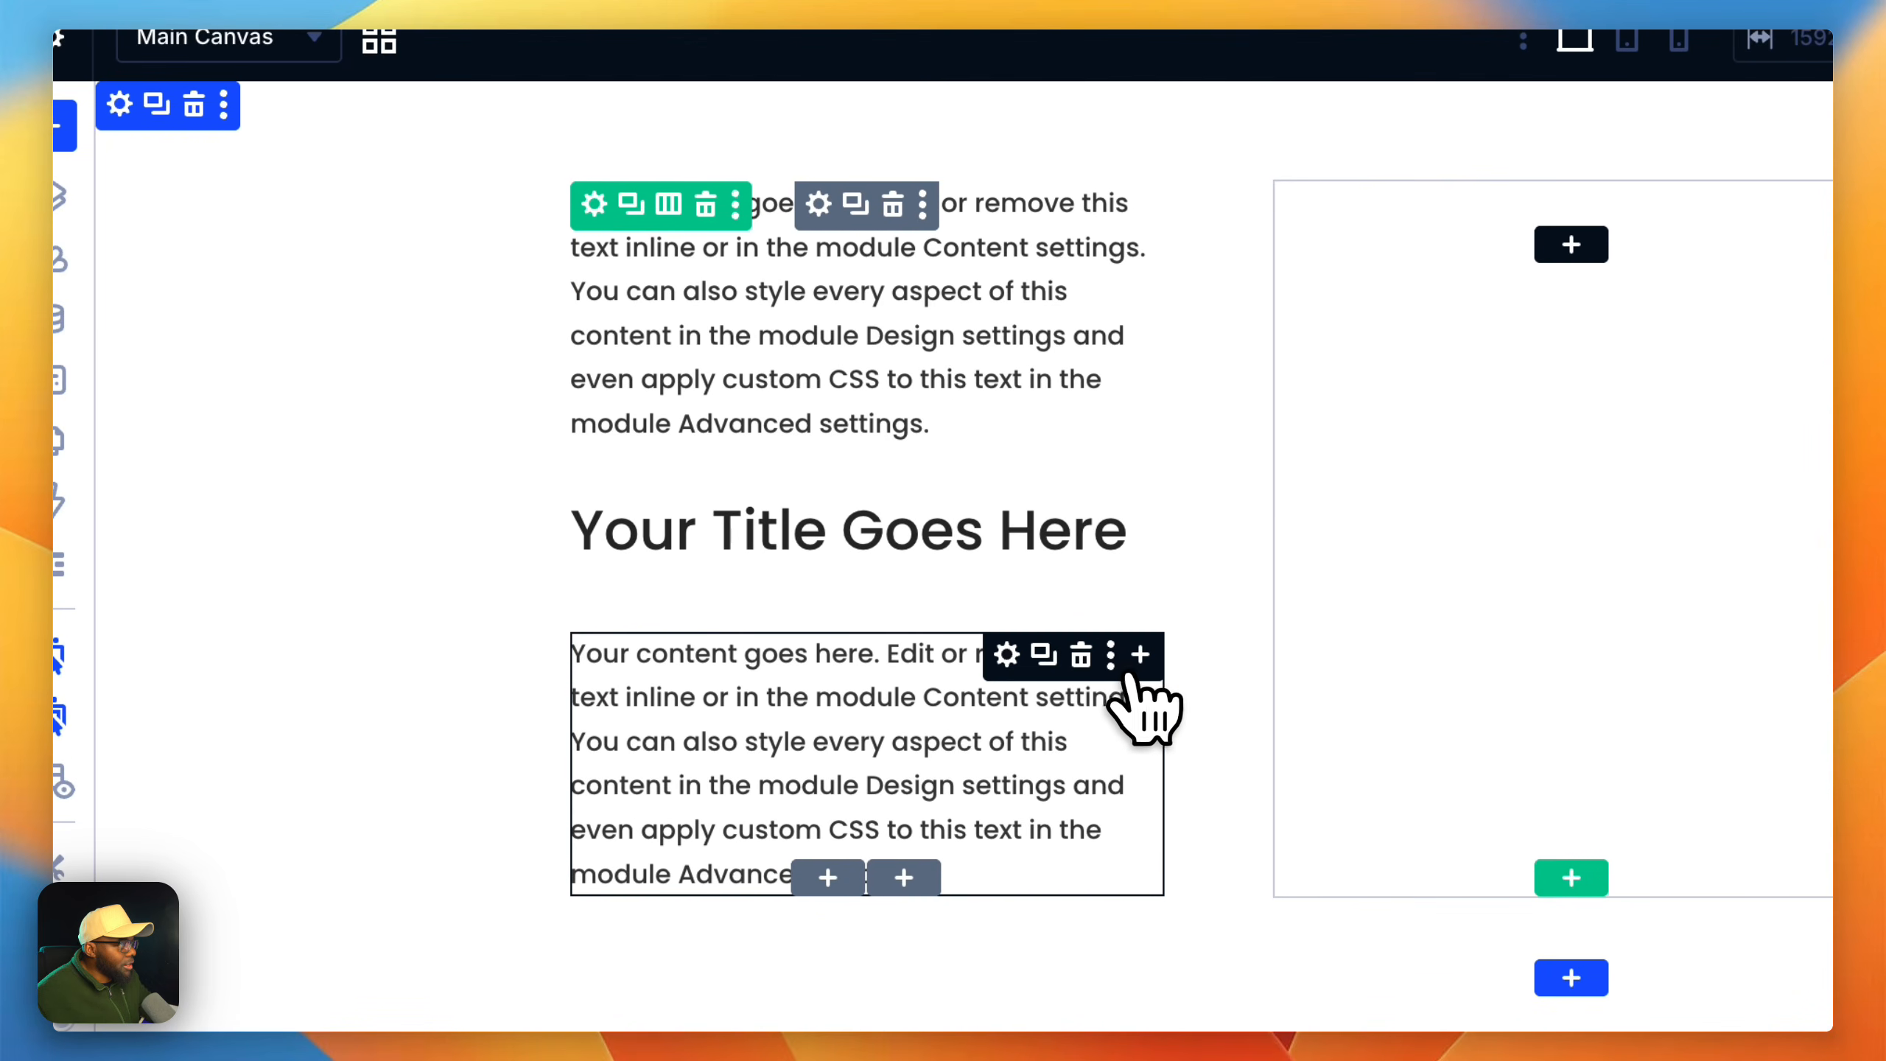
left_click(1140, 653)
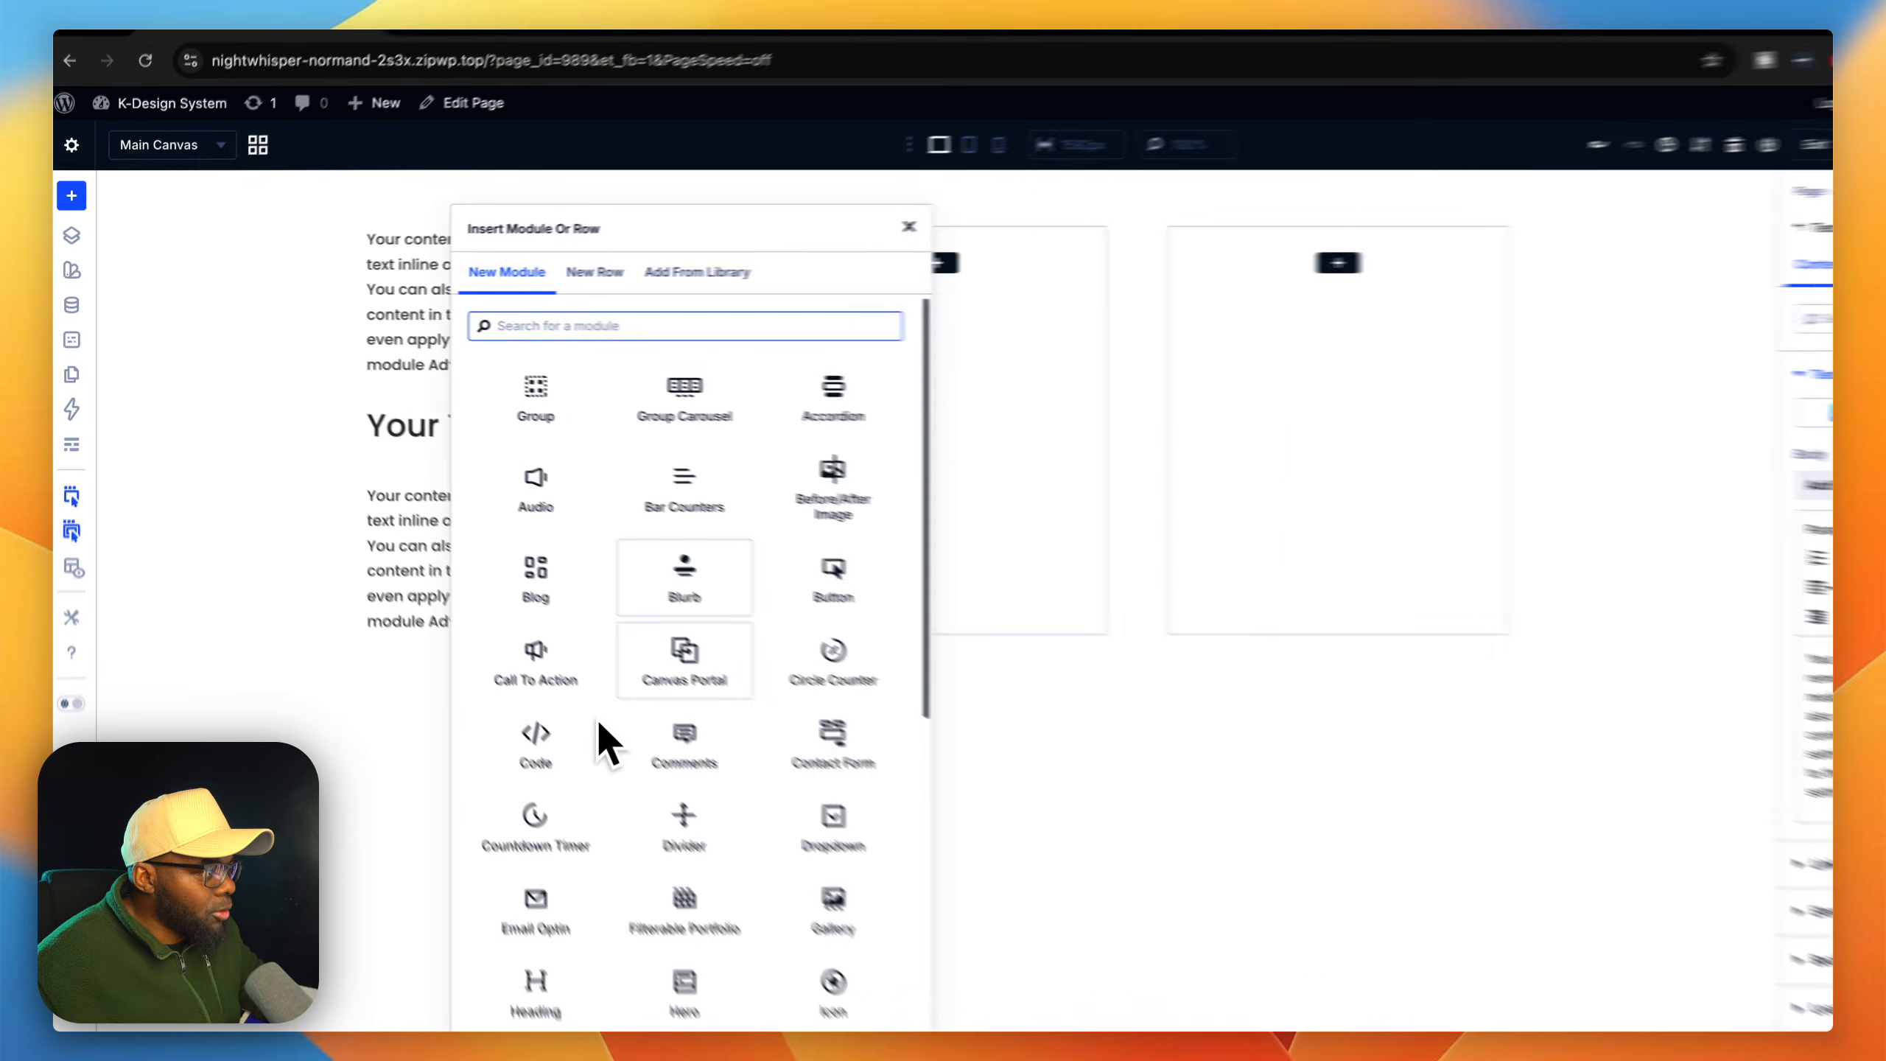
type("text")
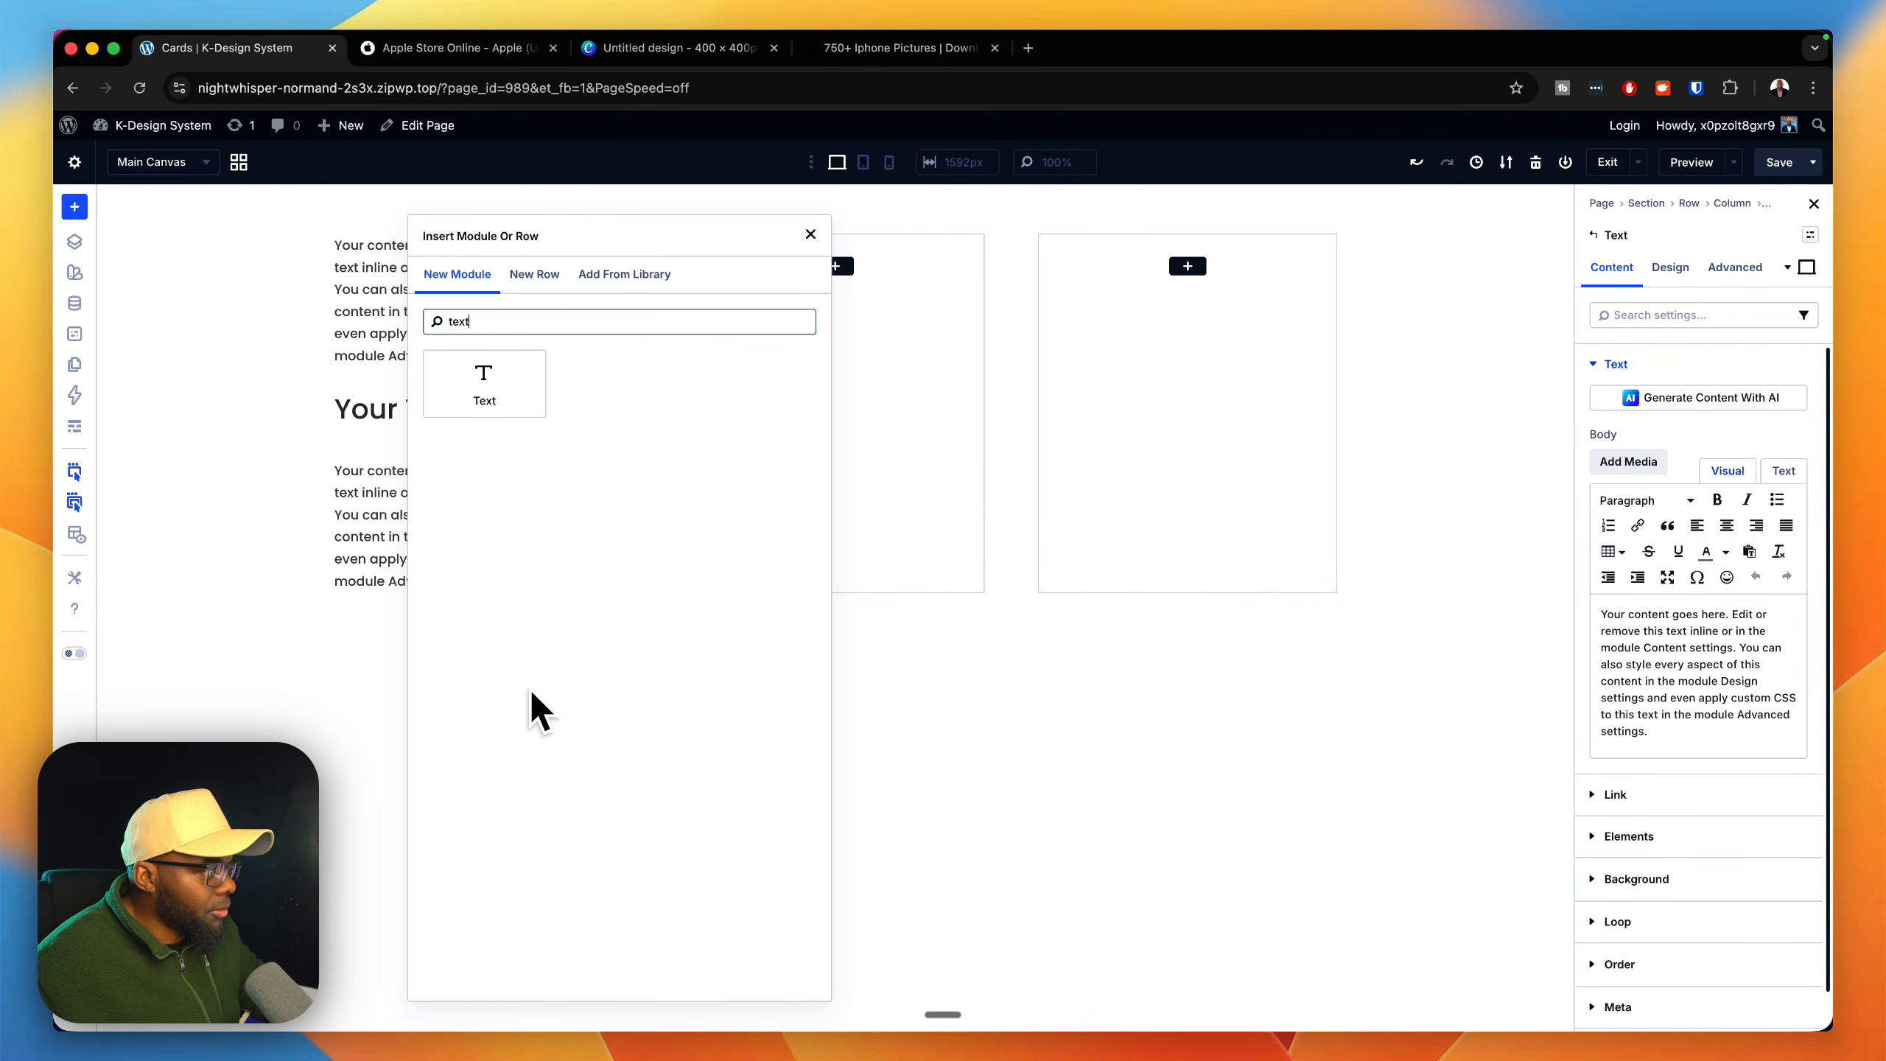
left_click(512, 394)
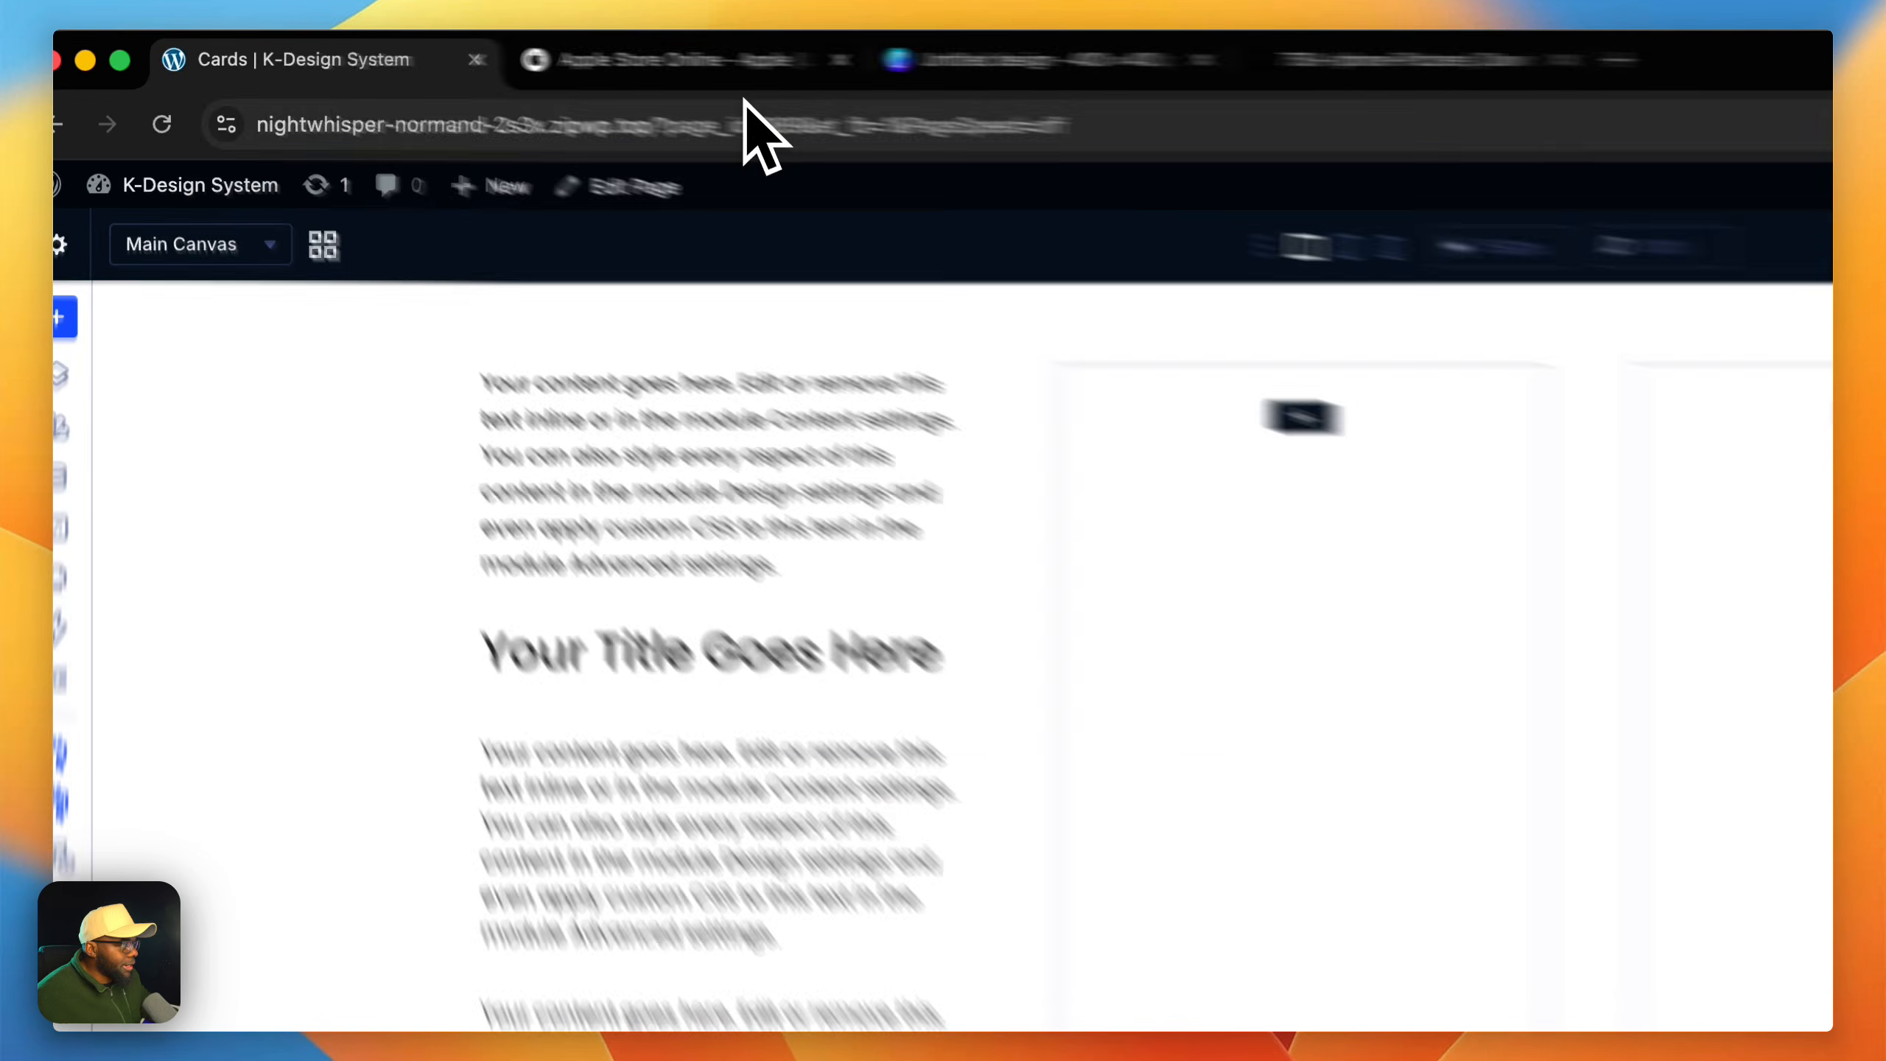
Step: Compare with the Apple Store card and replace the last Text module's body with "Pre-order now"
left_click(495, 48)
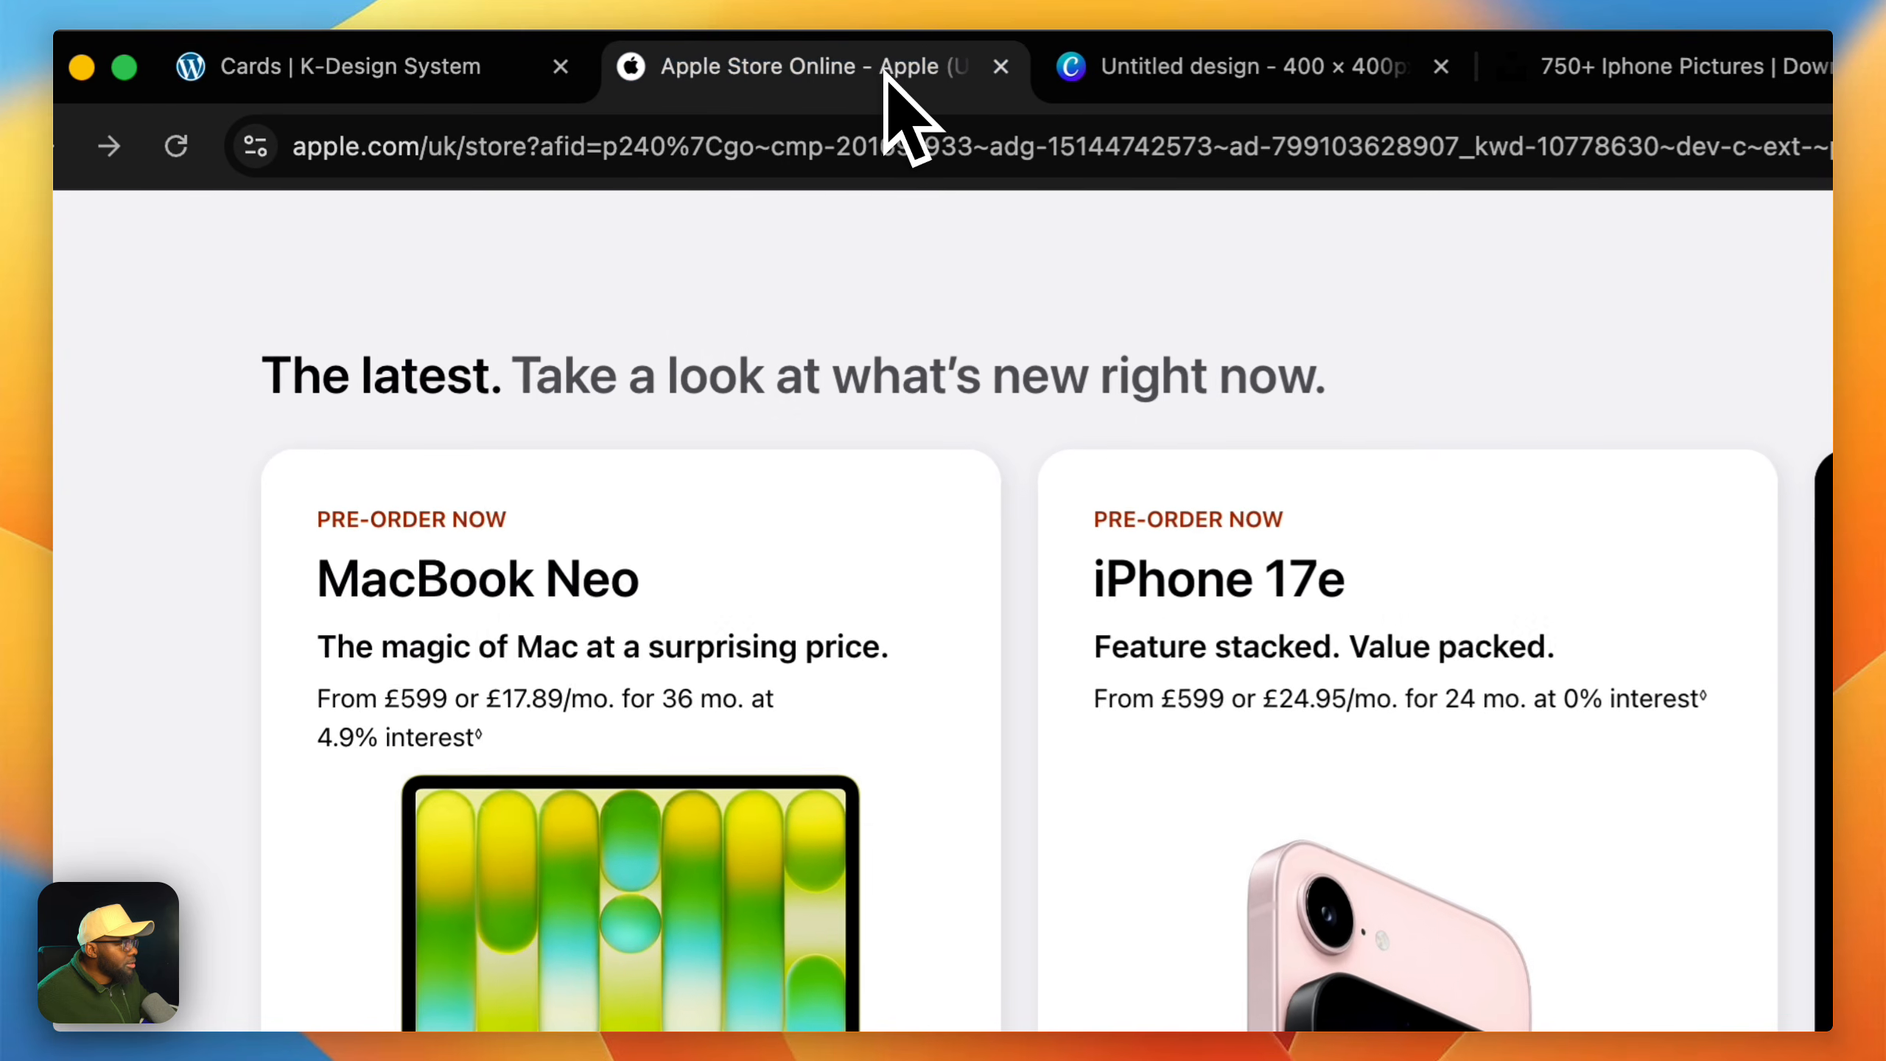
left_click(497, 67)
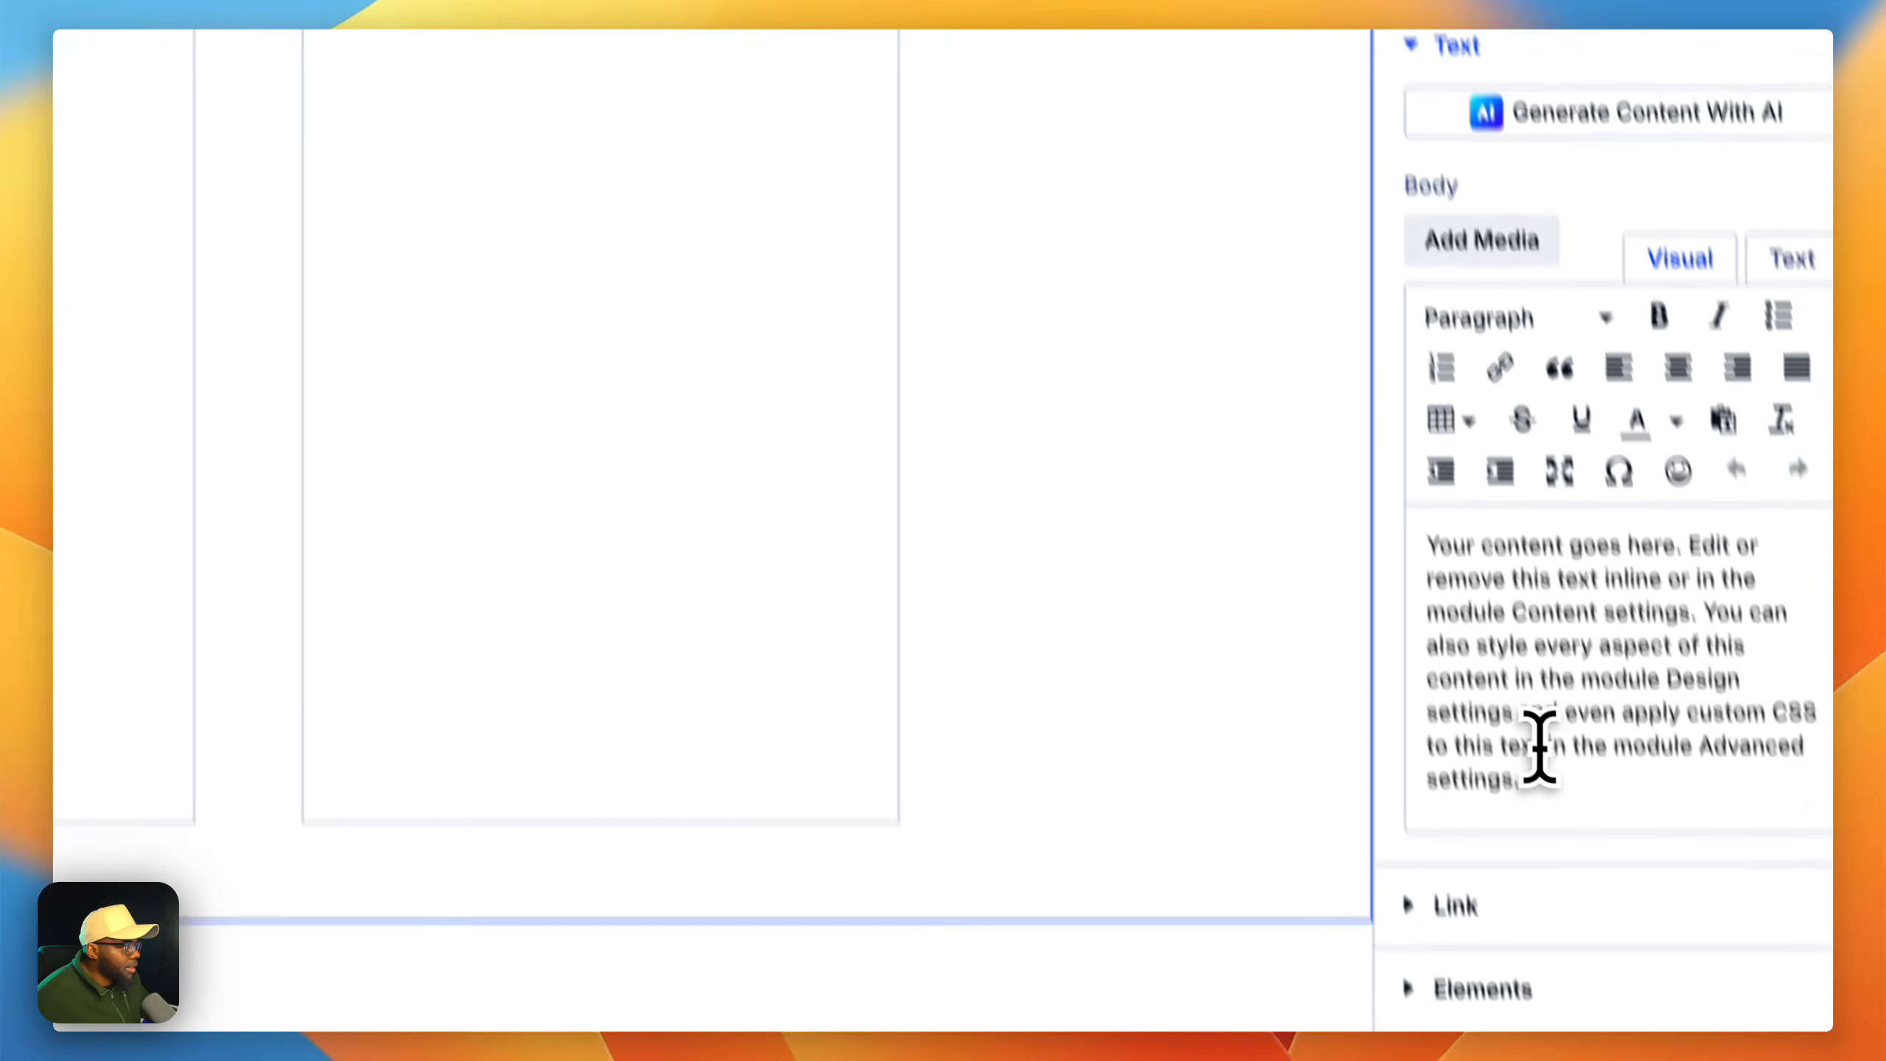
left_click(1514, 672)
left_click_drag(1457, 572, 1311, 403)
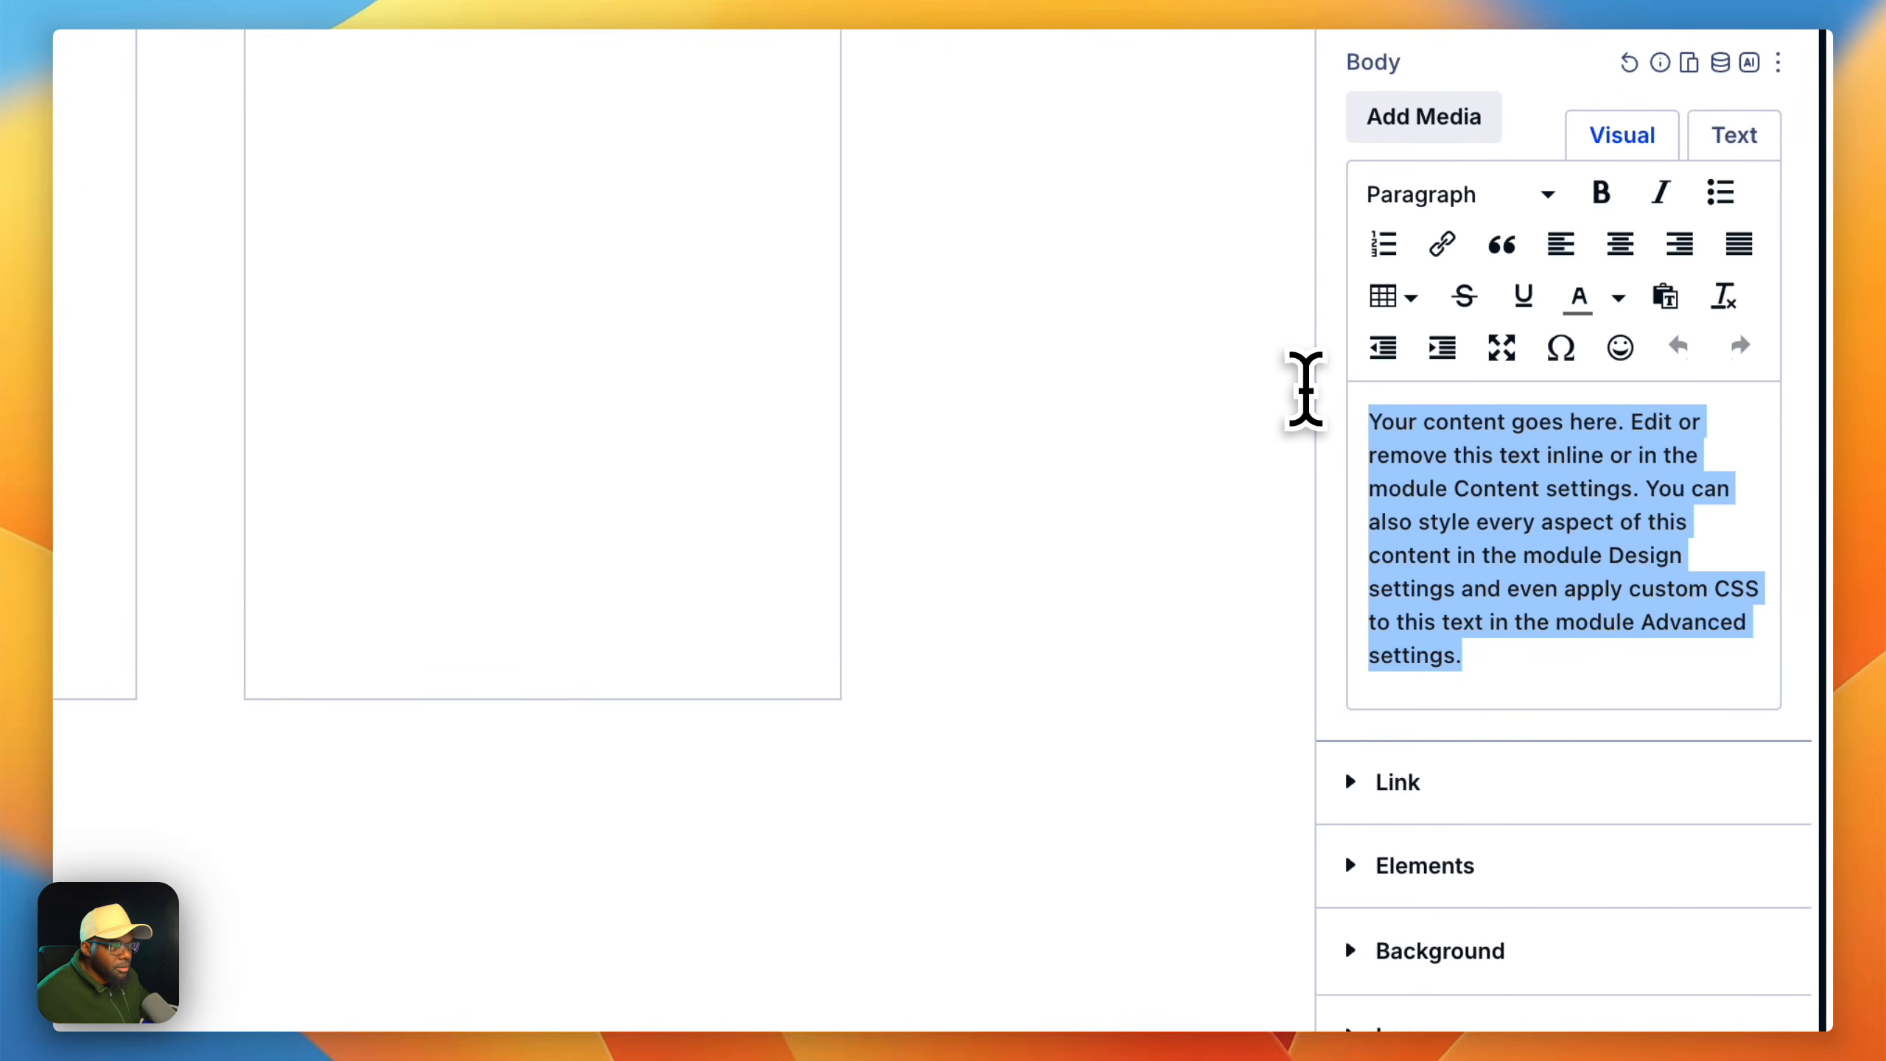
key("shift+p")
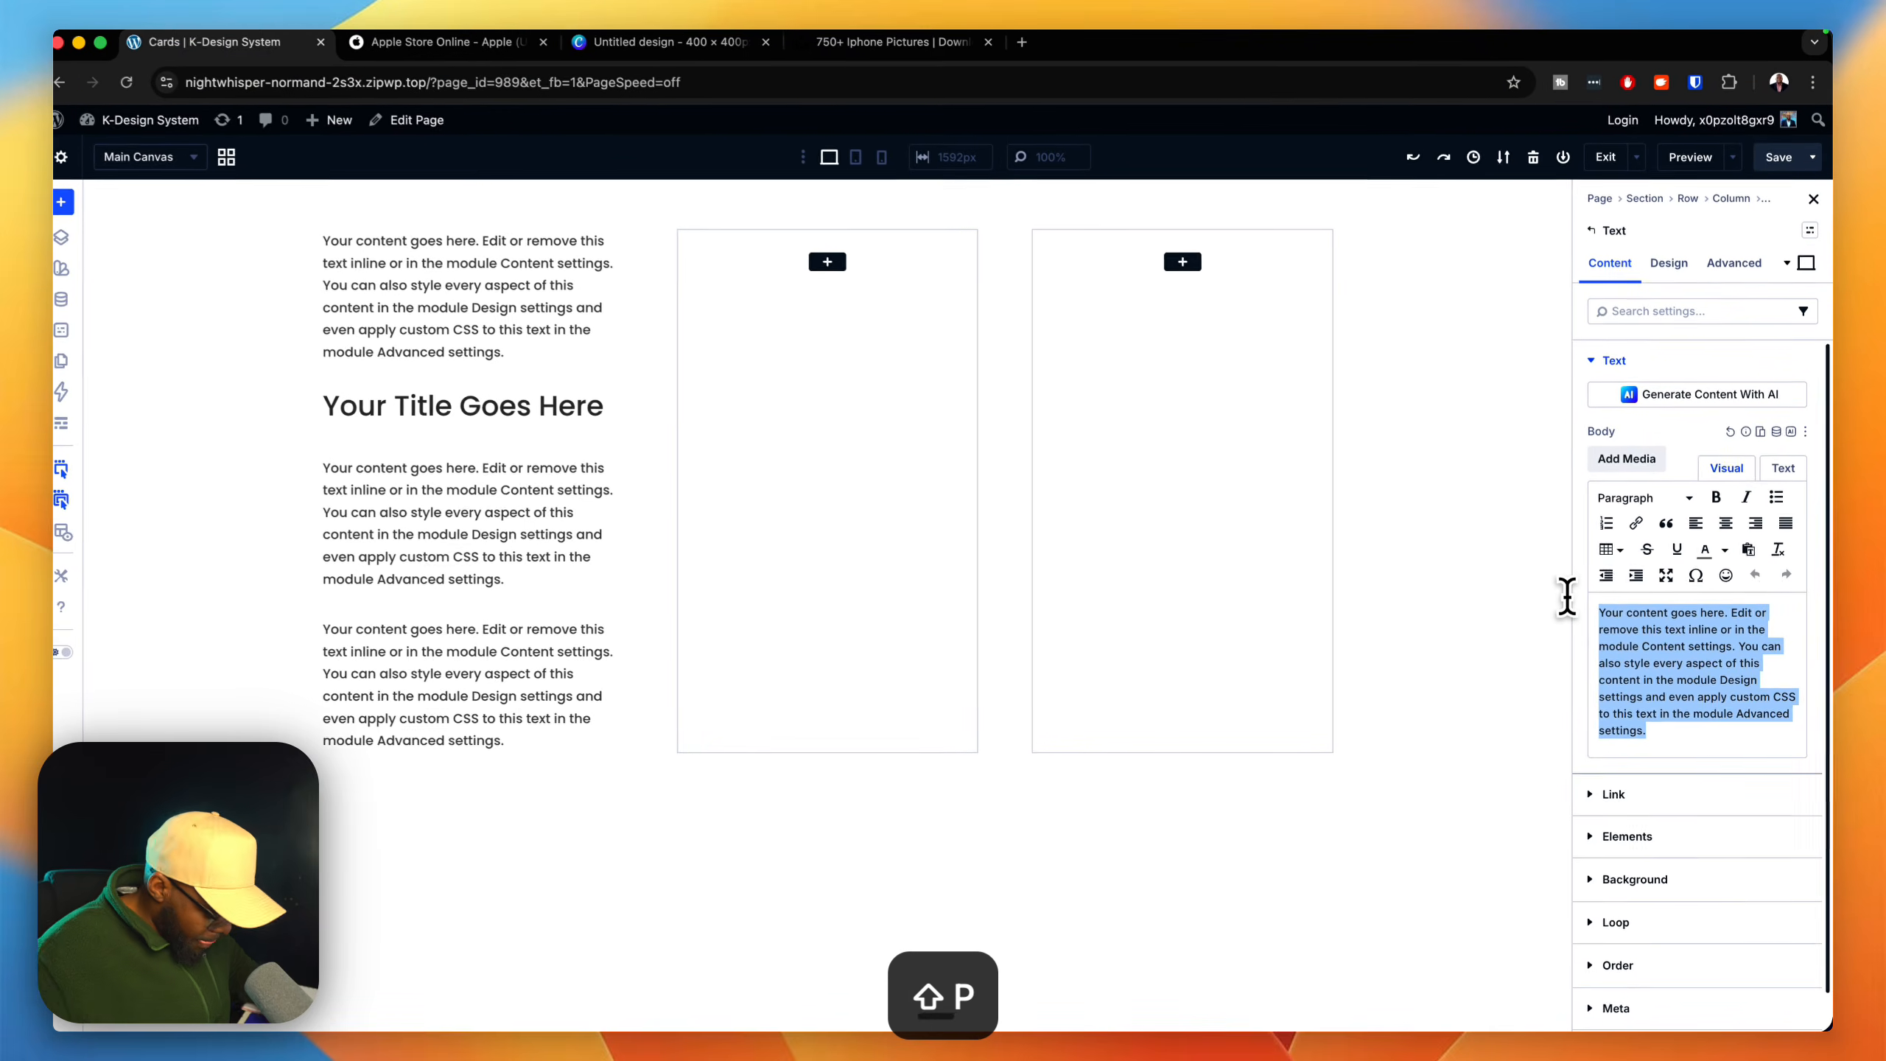
type("re")
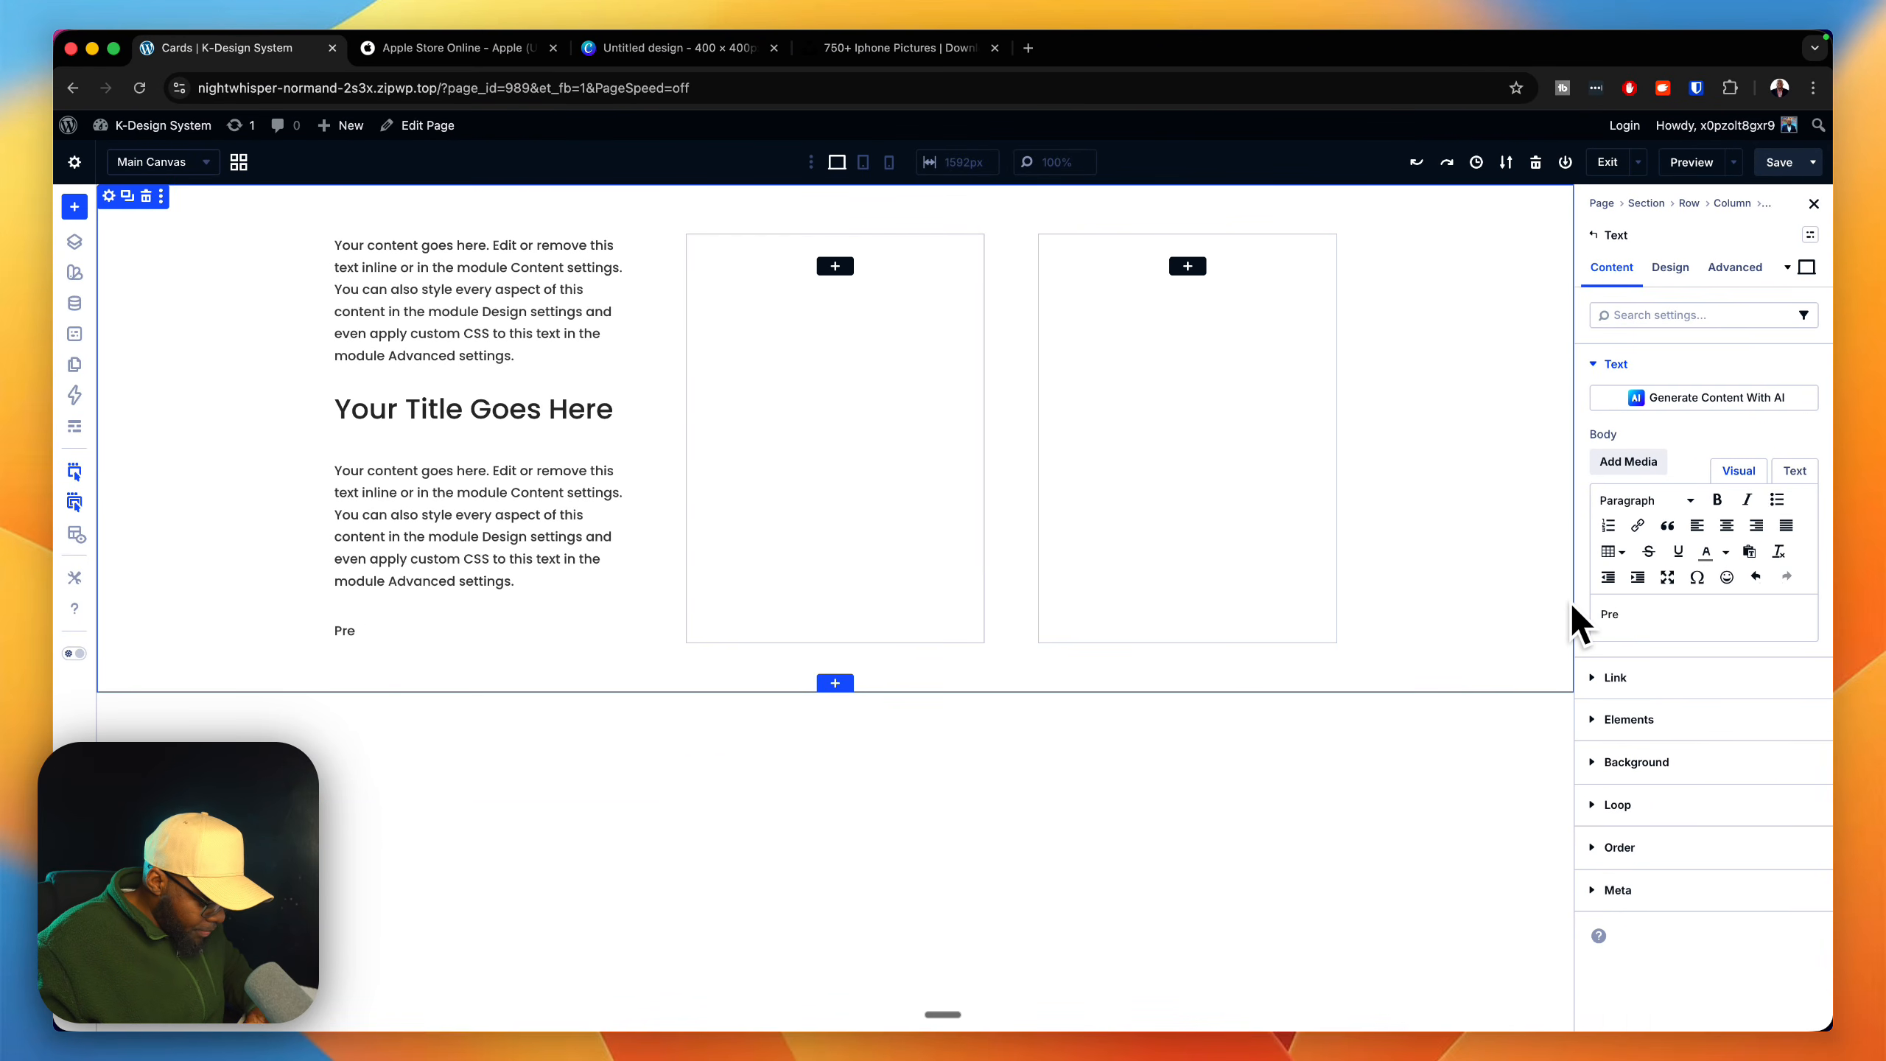
type("-orde")
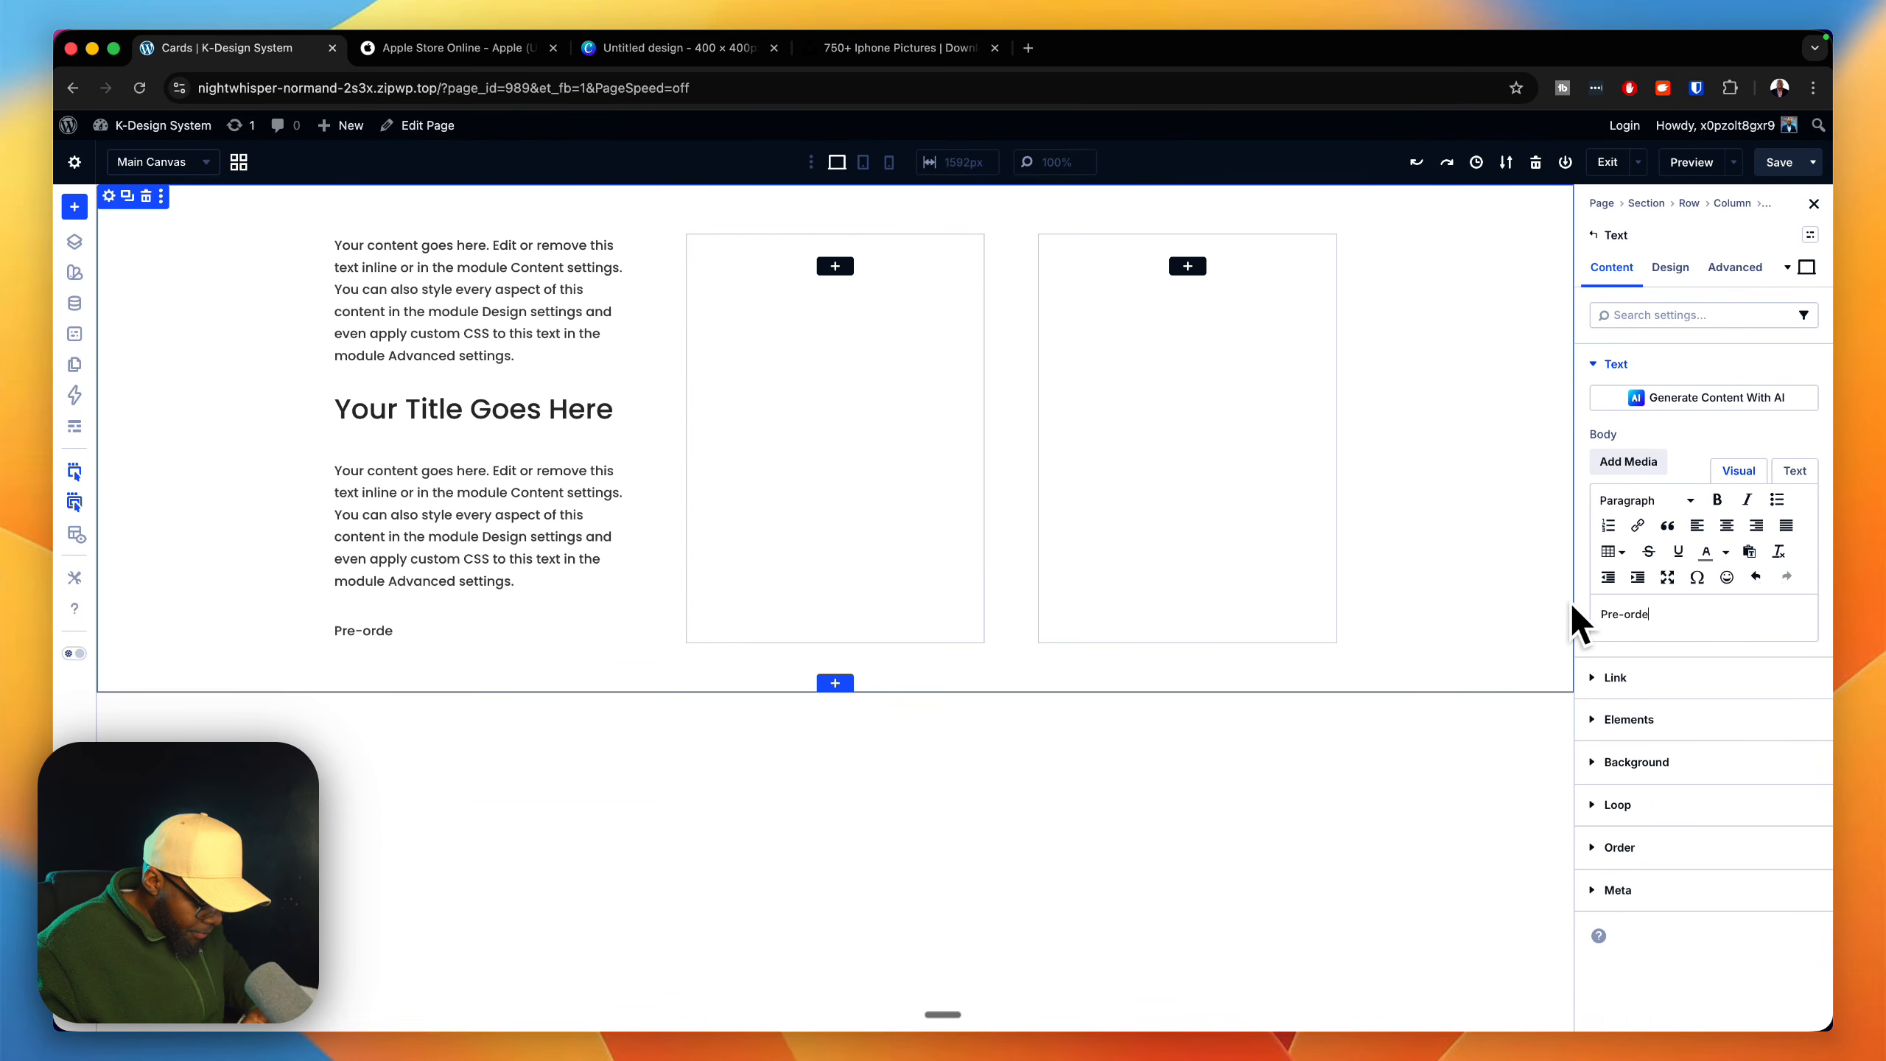
type("r now")
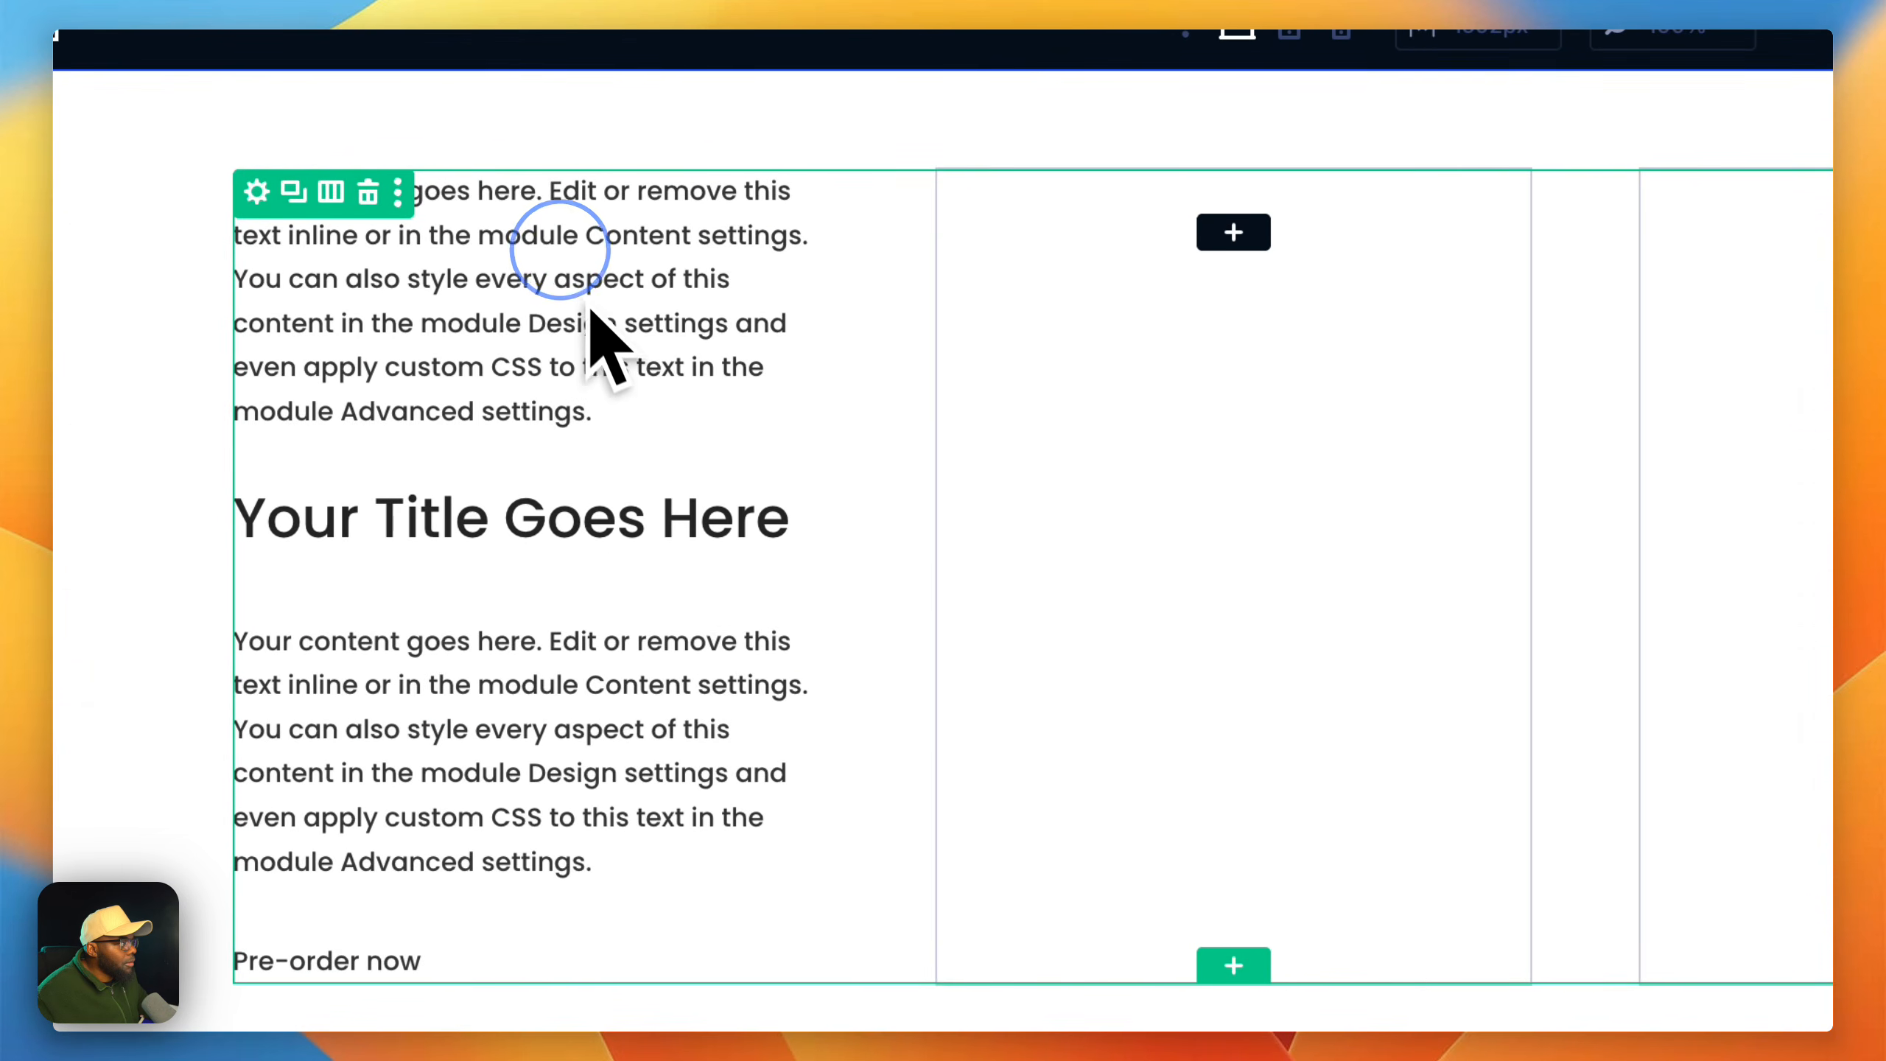
Step: Replace the body of the Text module above the heading with "pre-order now"
left_click_drag(1730, 804, 1600, 517)
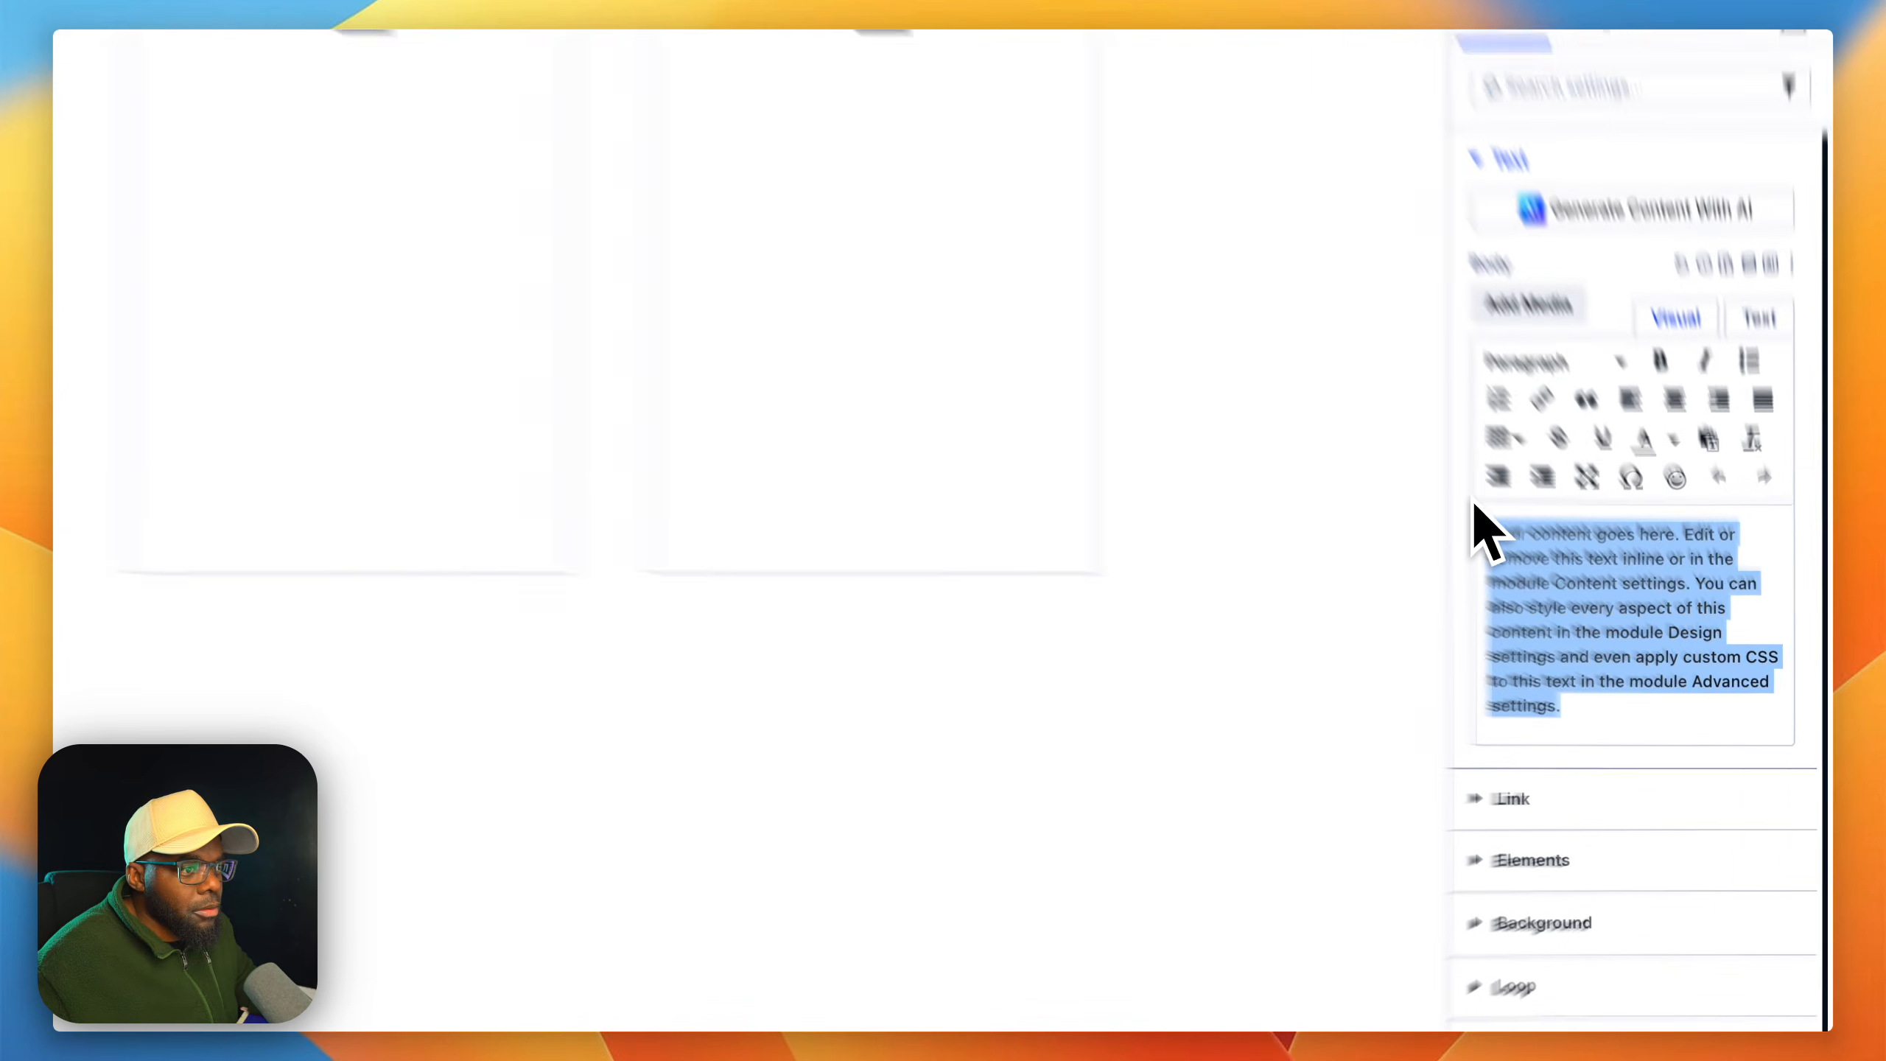
type("pre-orde")
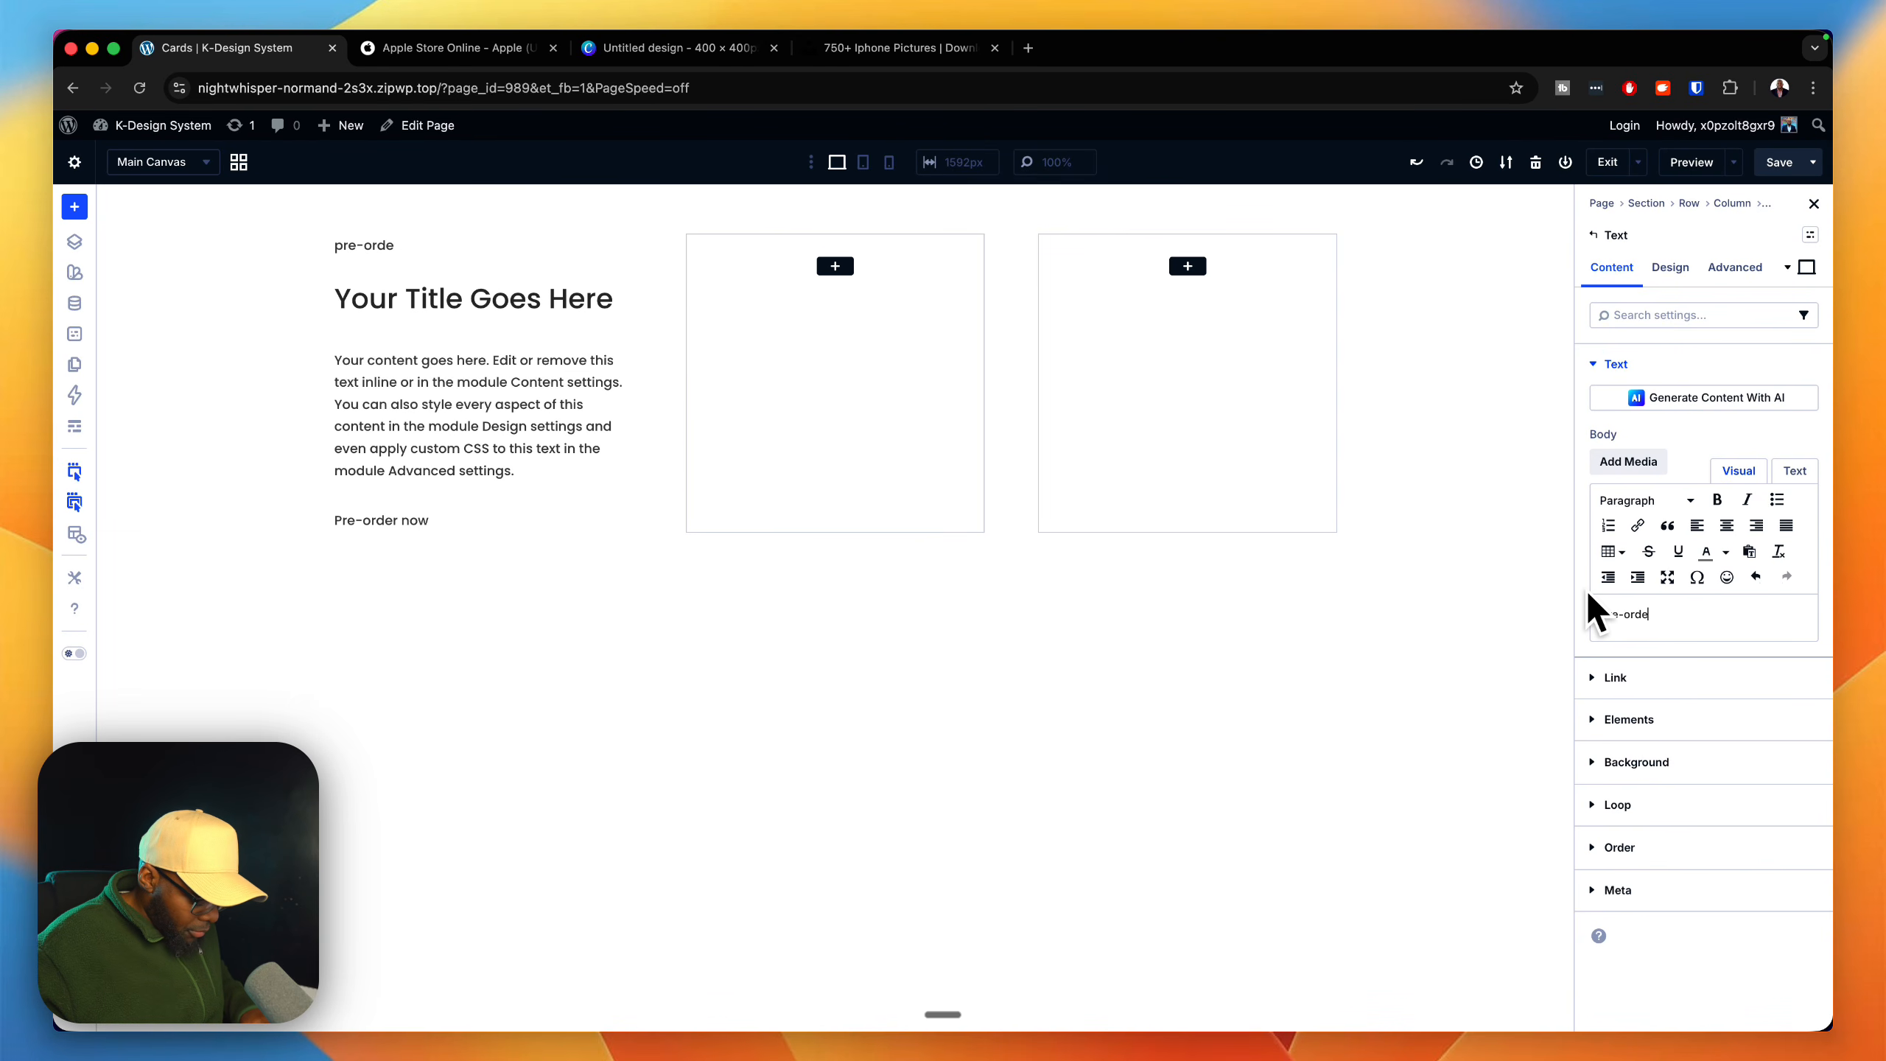
type("r now")
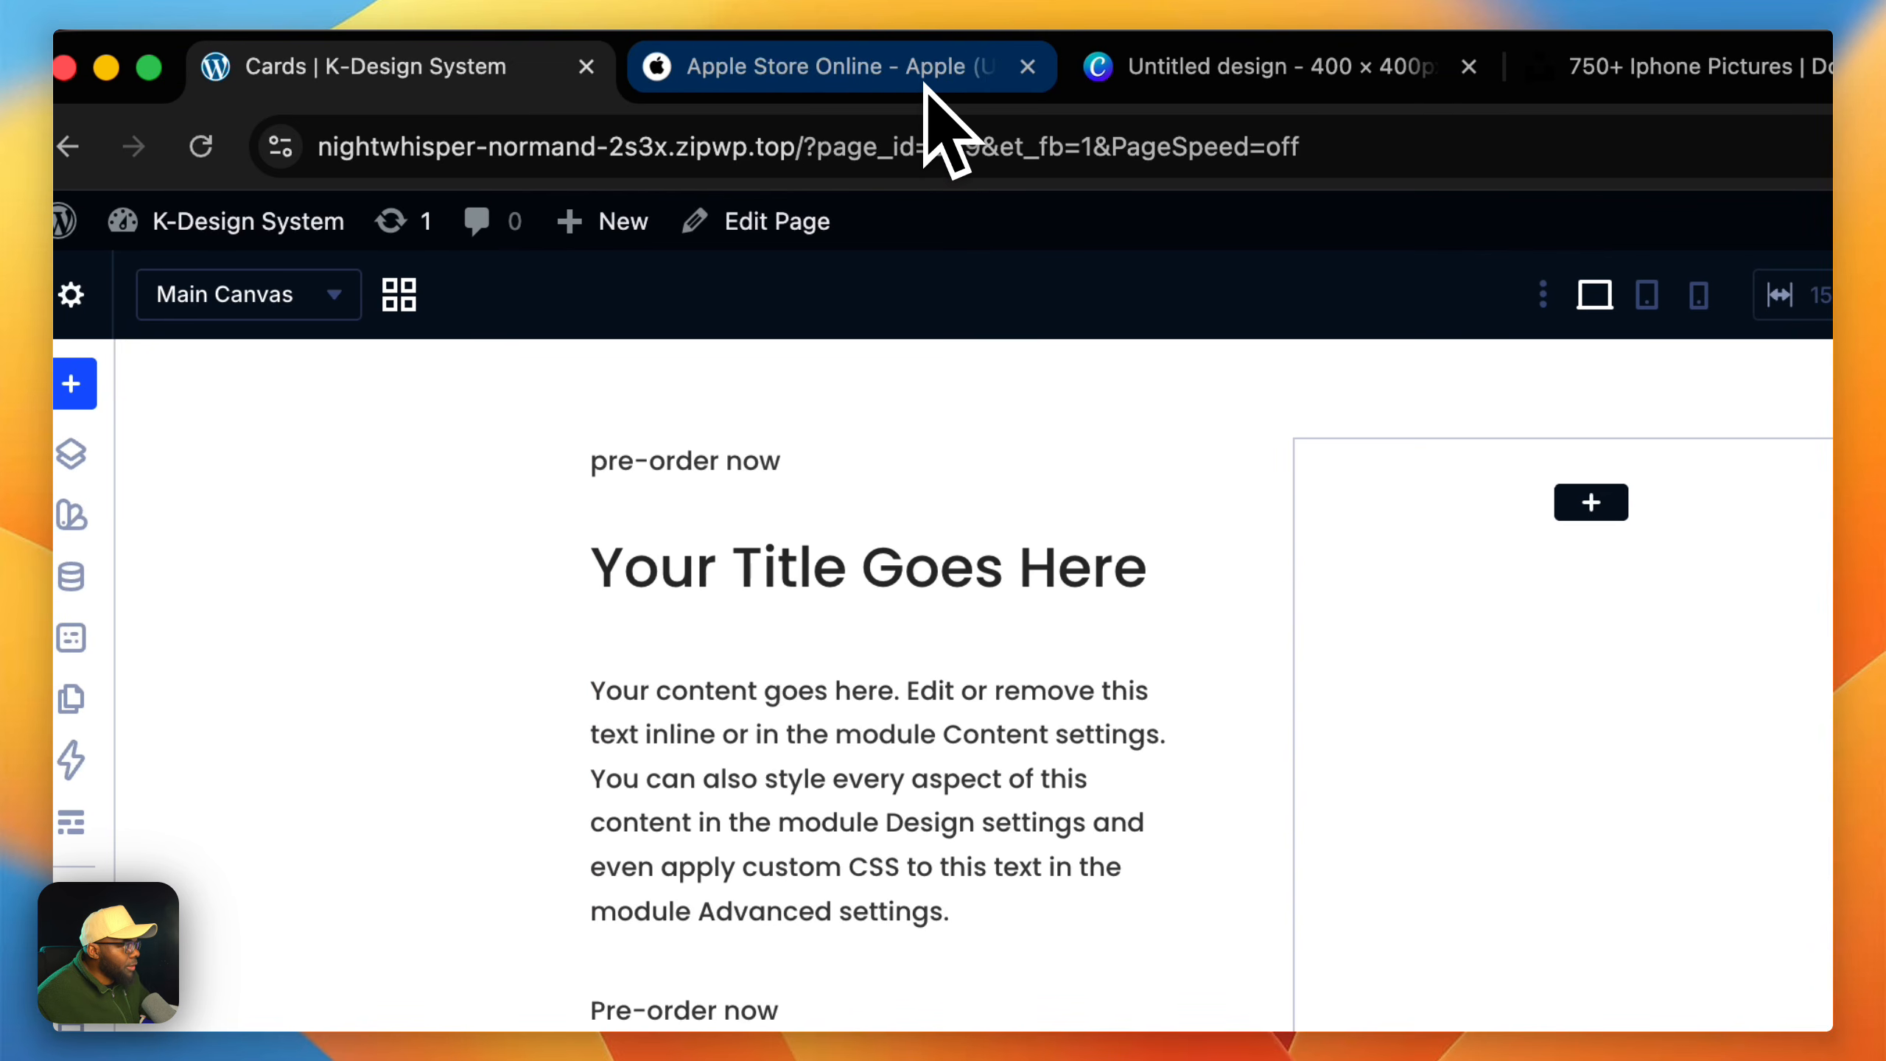
Step: Check the product name on the Apple Store card and change the first column's heading text to "iPhone 17x"
left_click(937, 93)
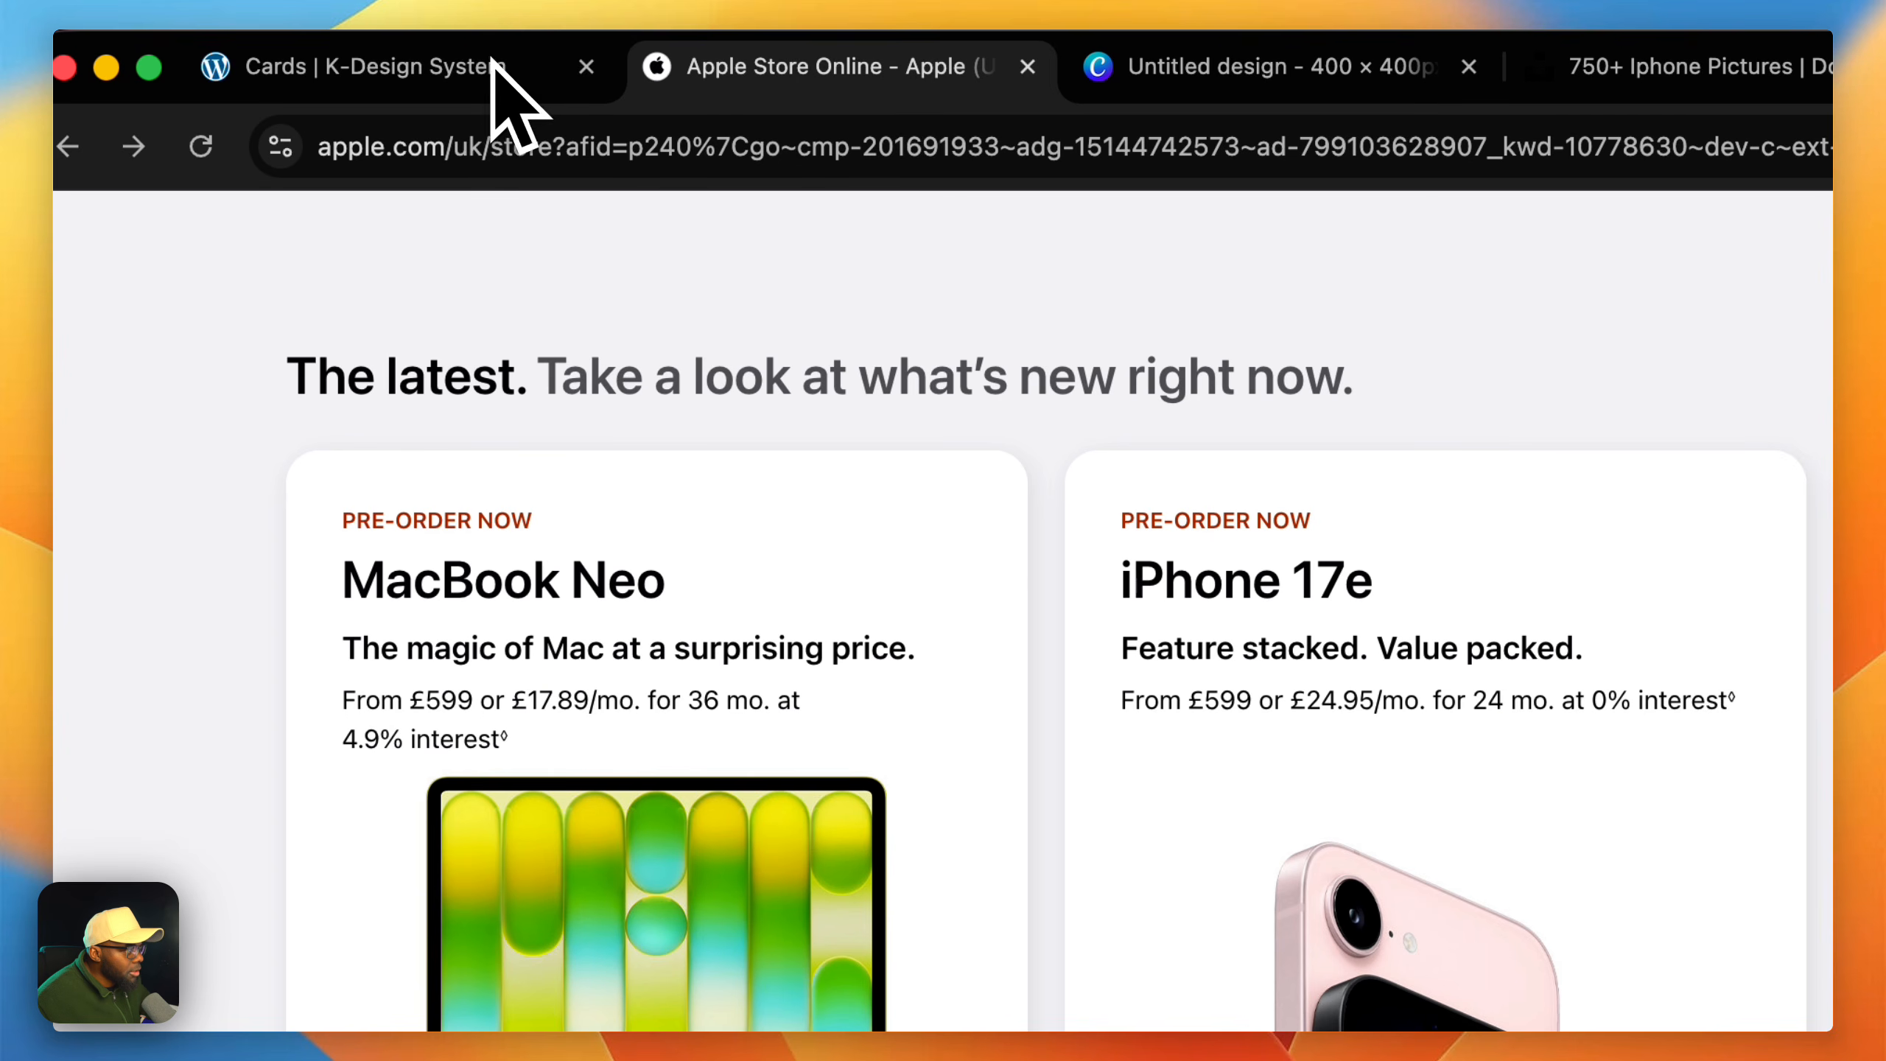
left_click(476, 74)
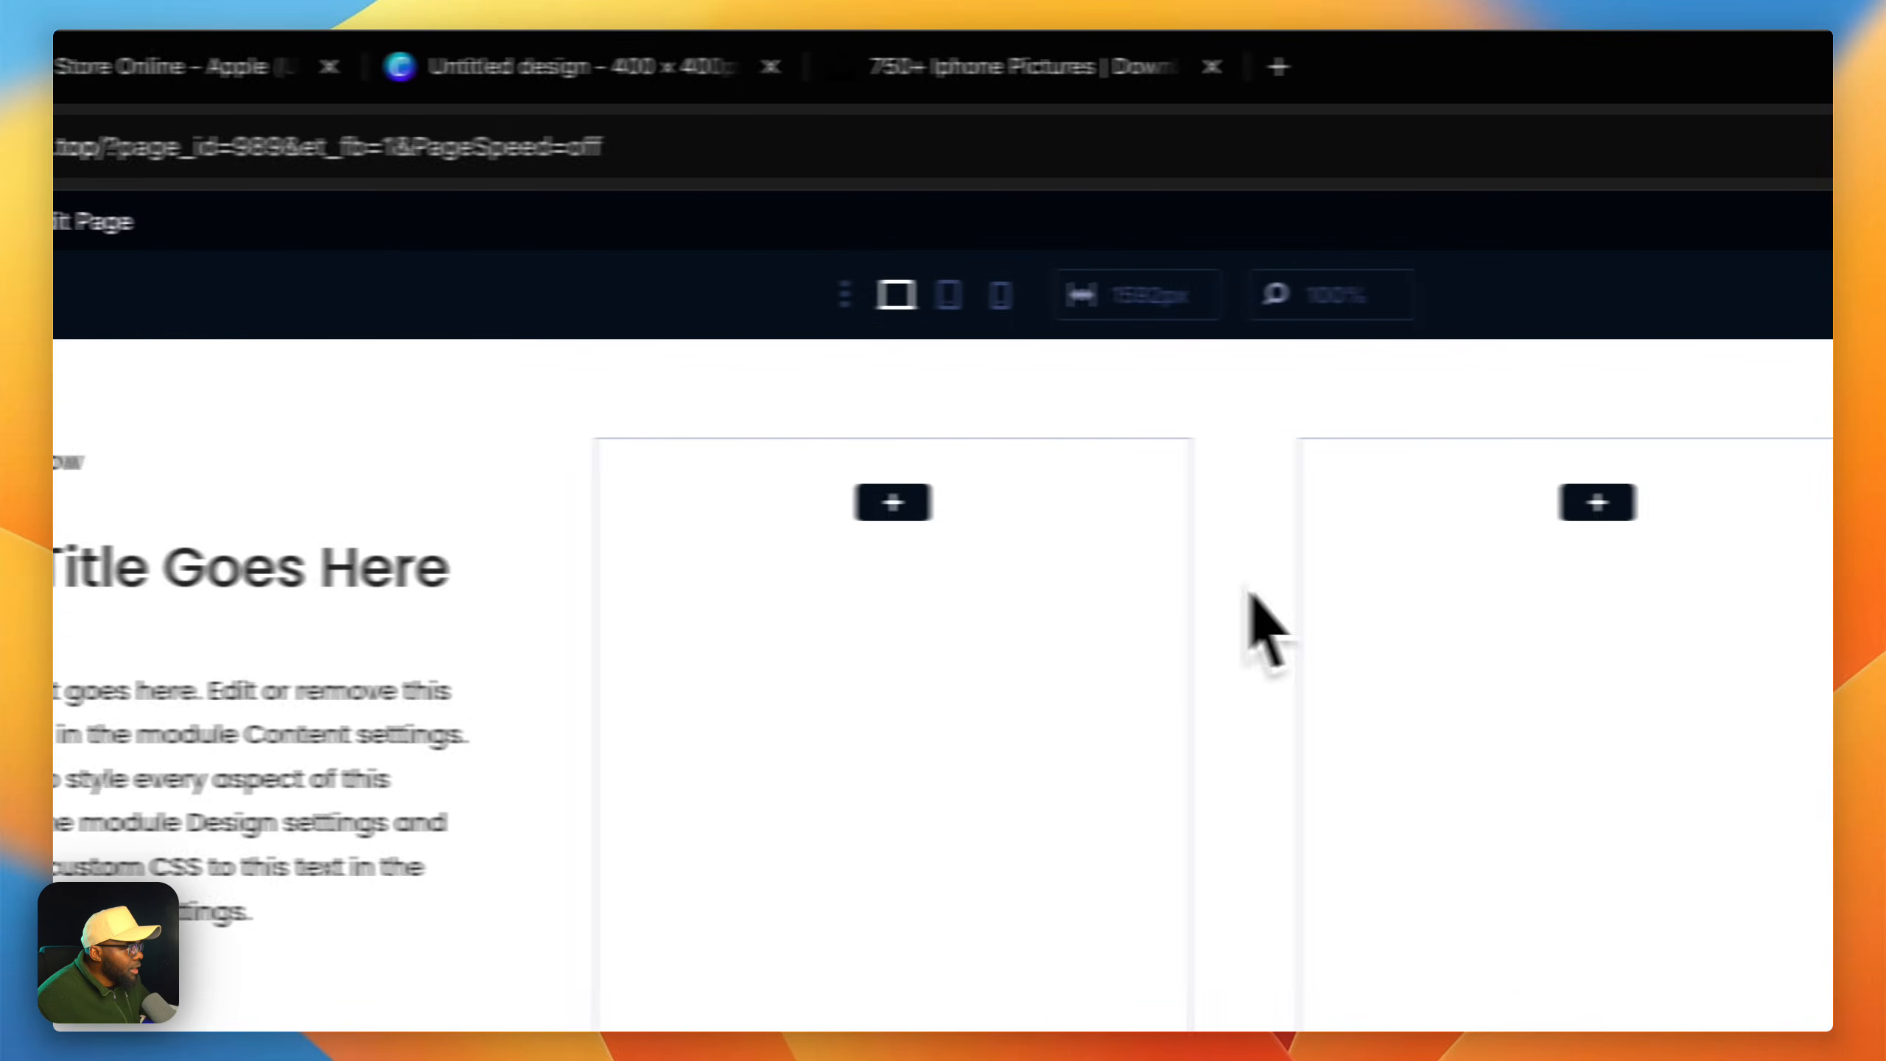
left_click(1613, 582)
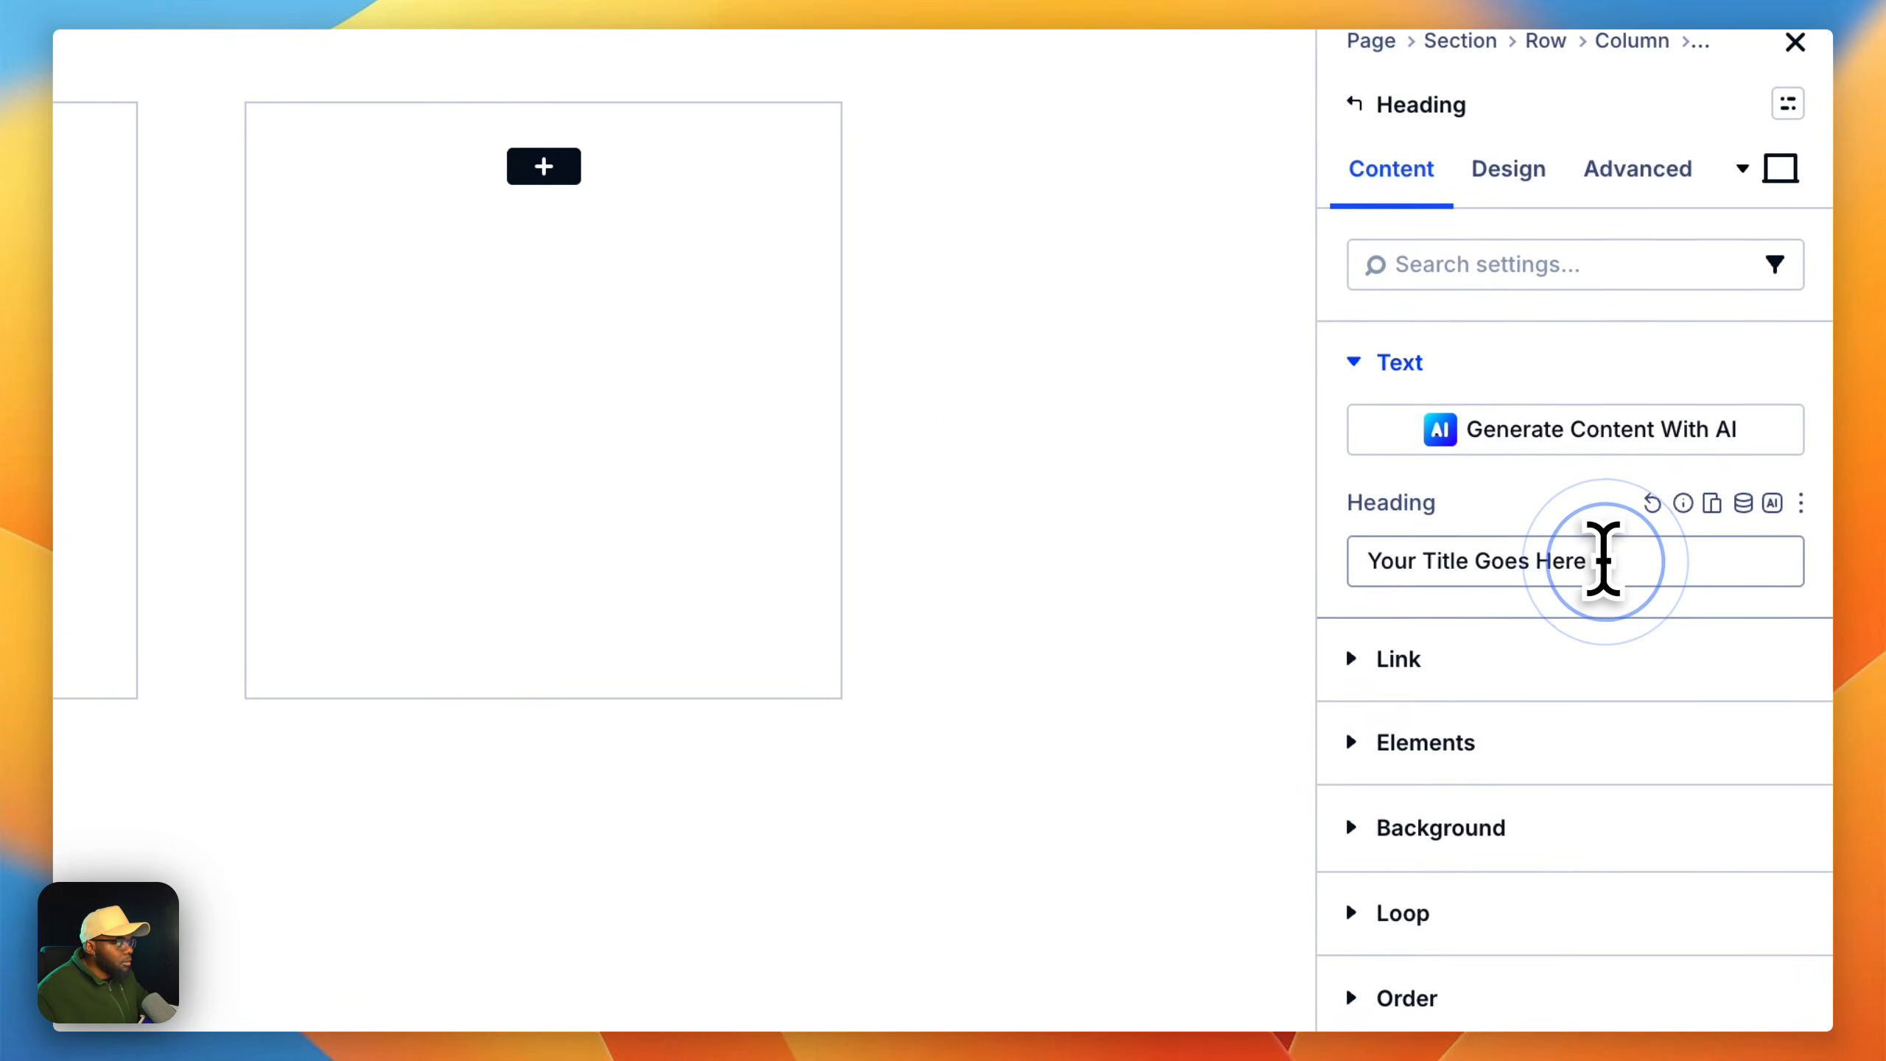
triple_click(1612, 581)
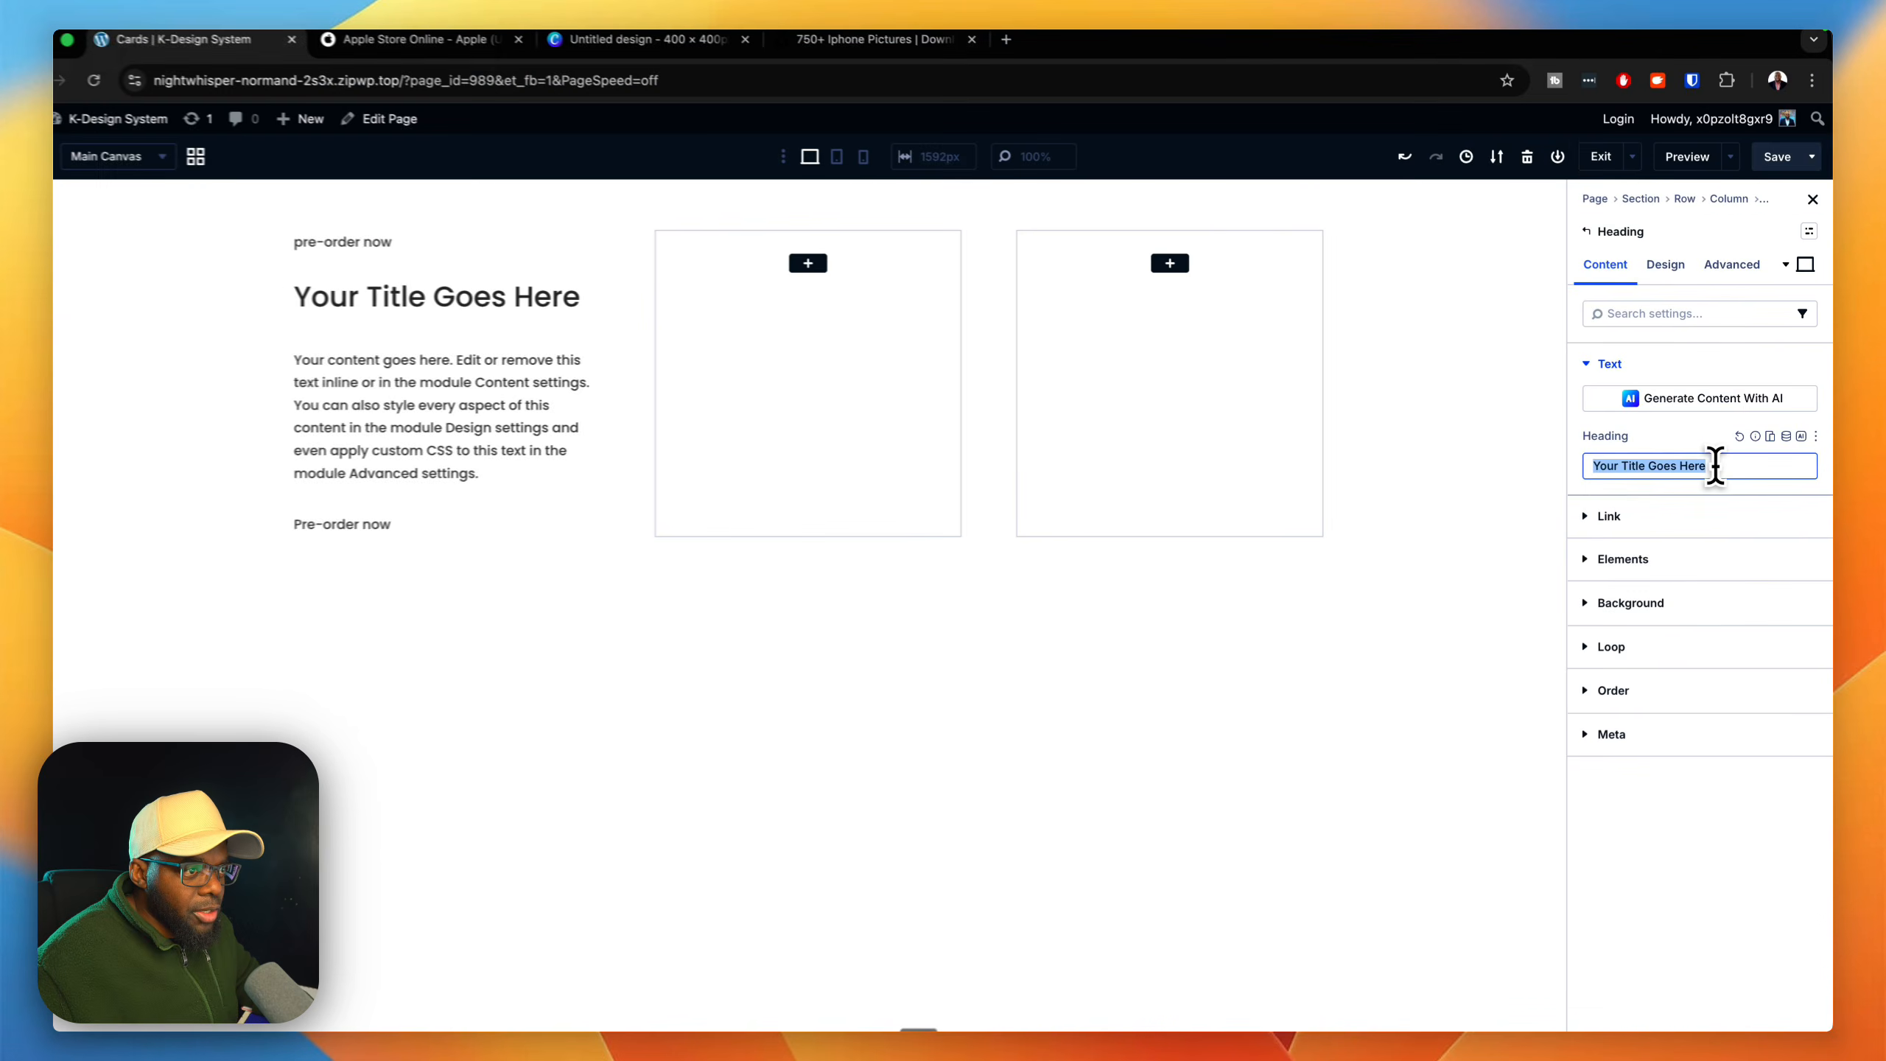
type("iPhone 17x")
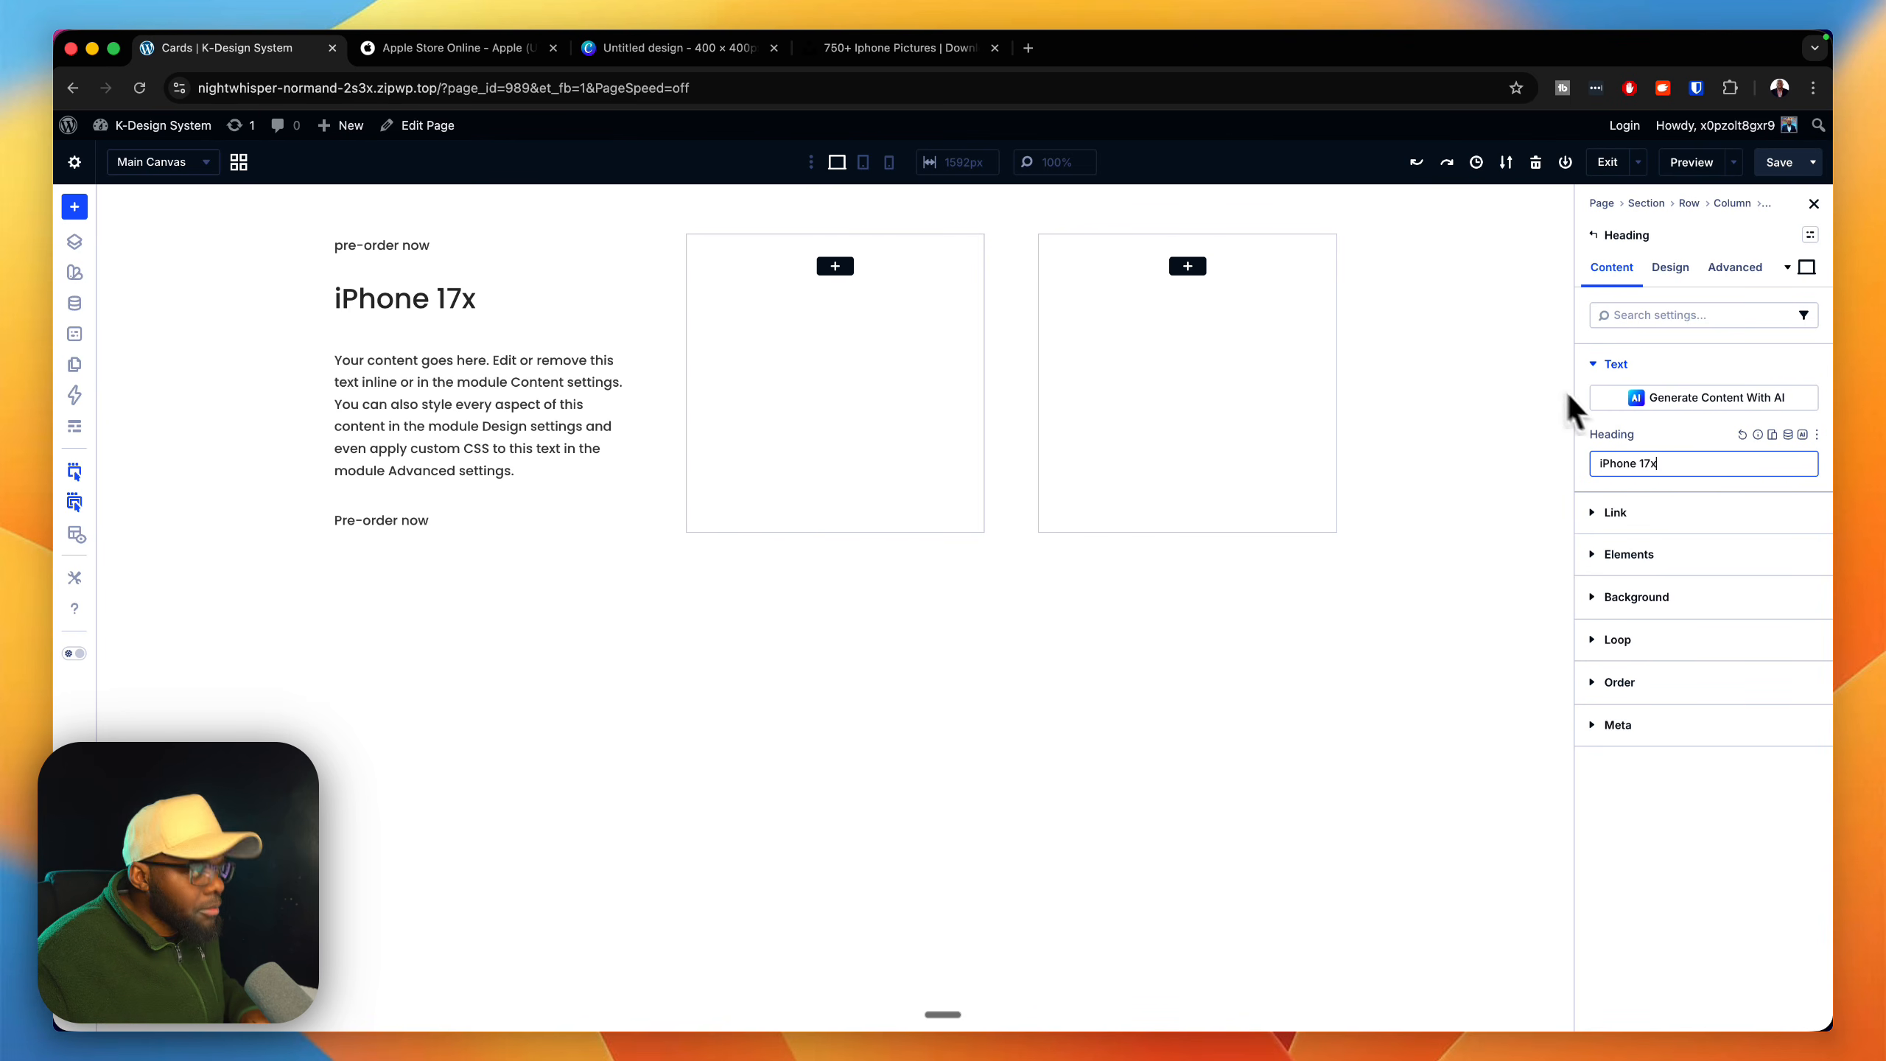
Step: Compare with the Apple Store card and replace the body of the Text module below the heading with "Feature Stached. Value Packed."
left_click(486, 47)
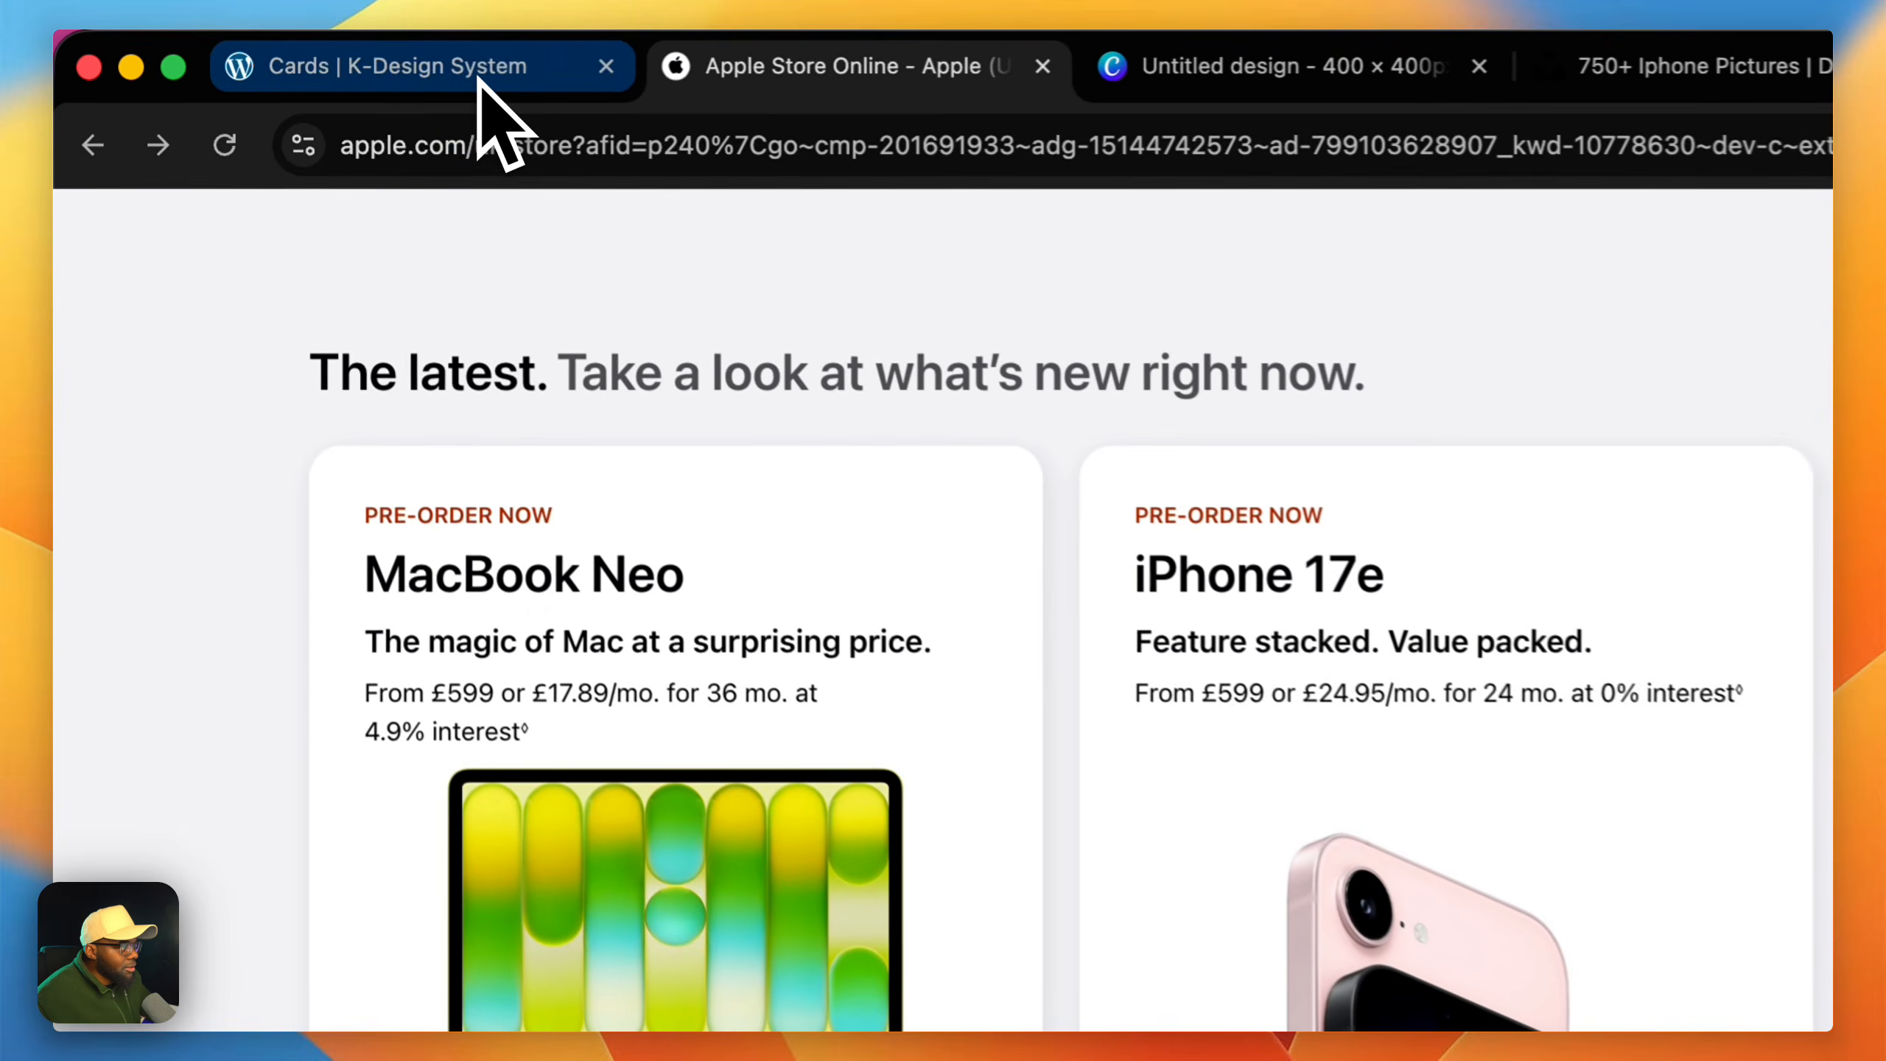
left_click(267, 48)
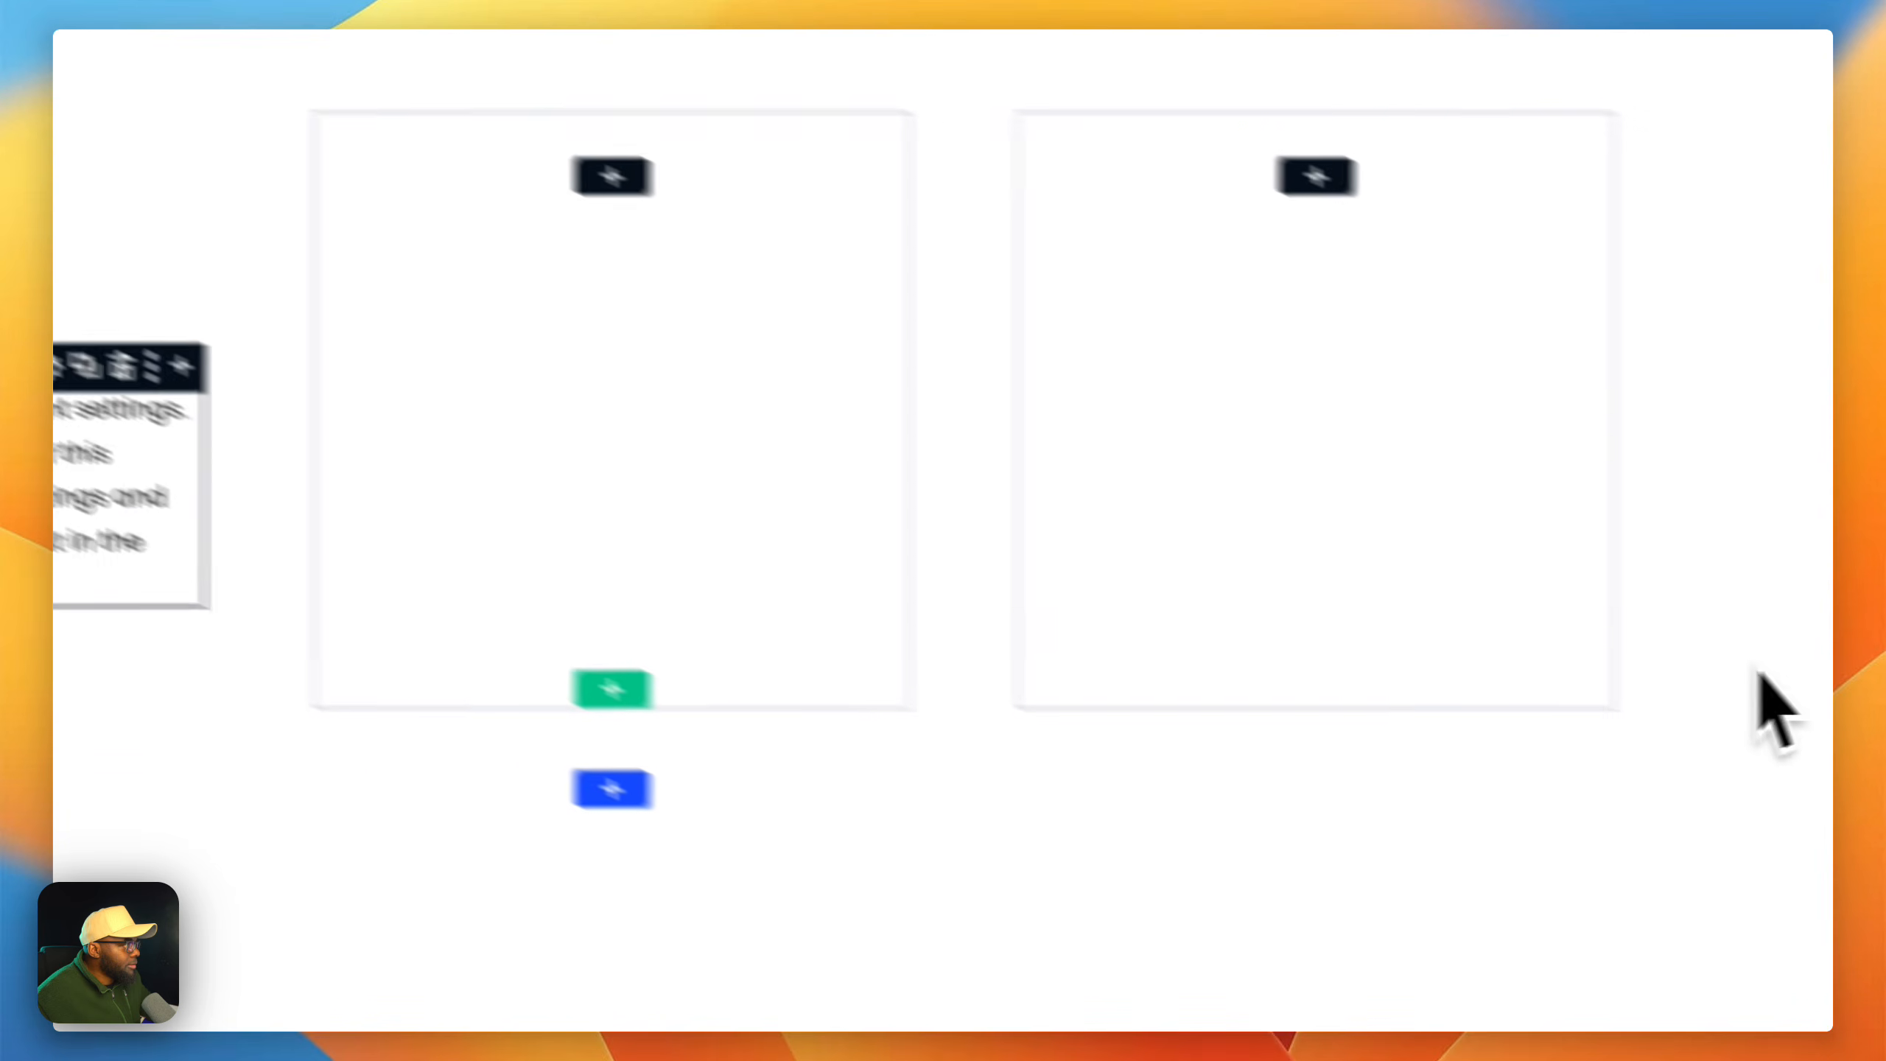
left_click(402, 685)
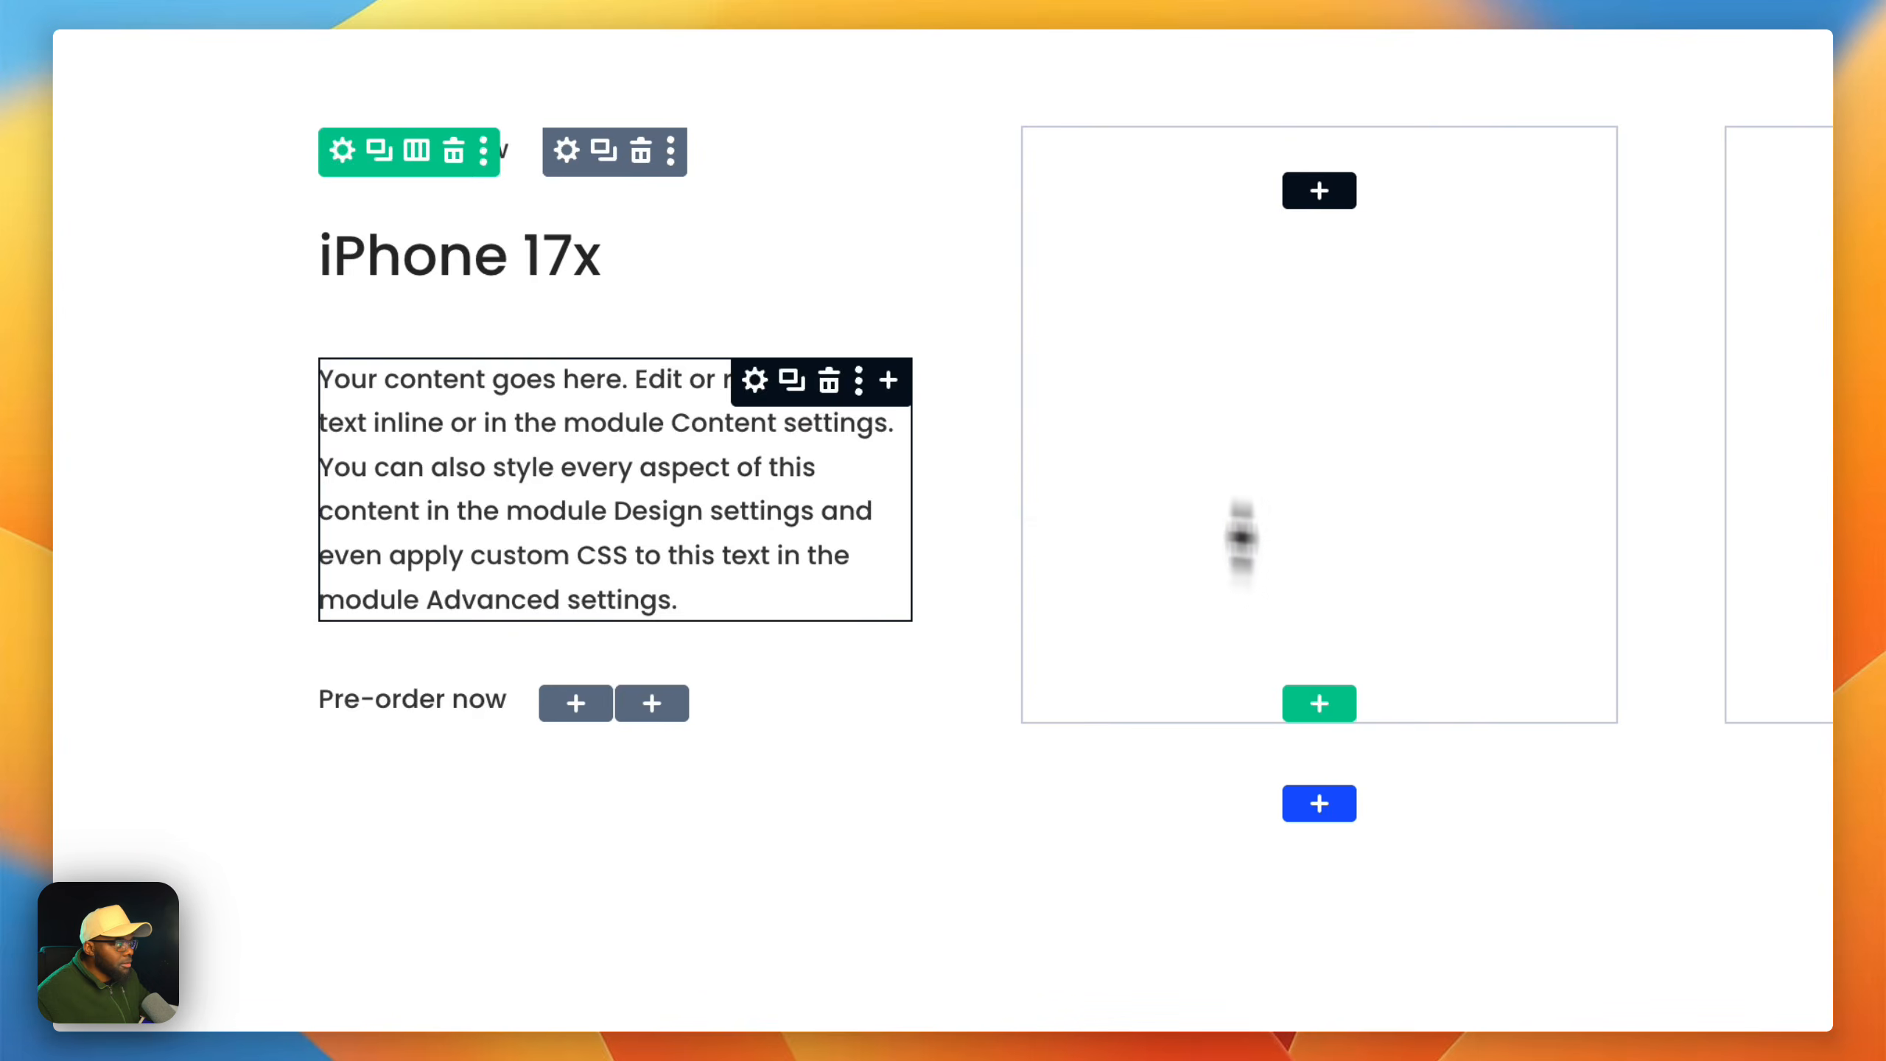
left_click(479, 389)
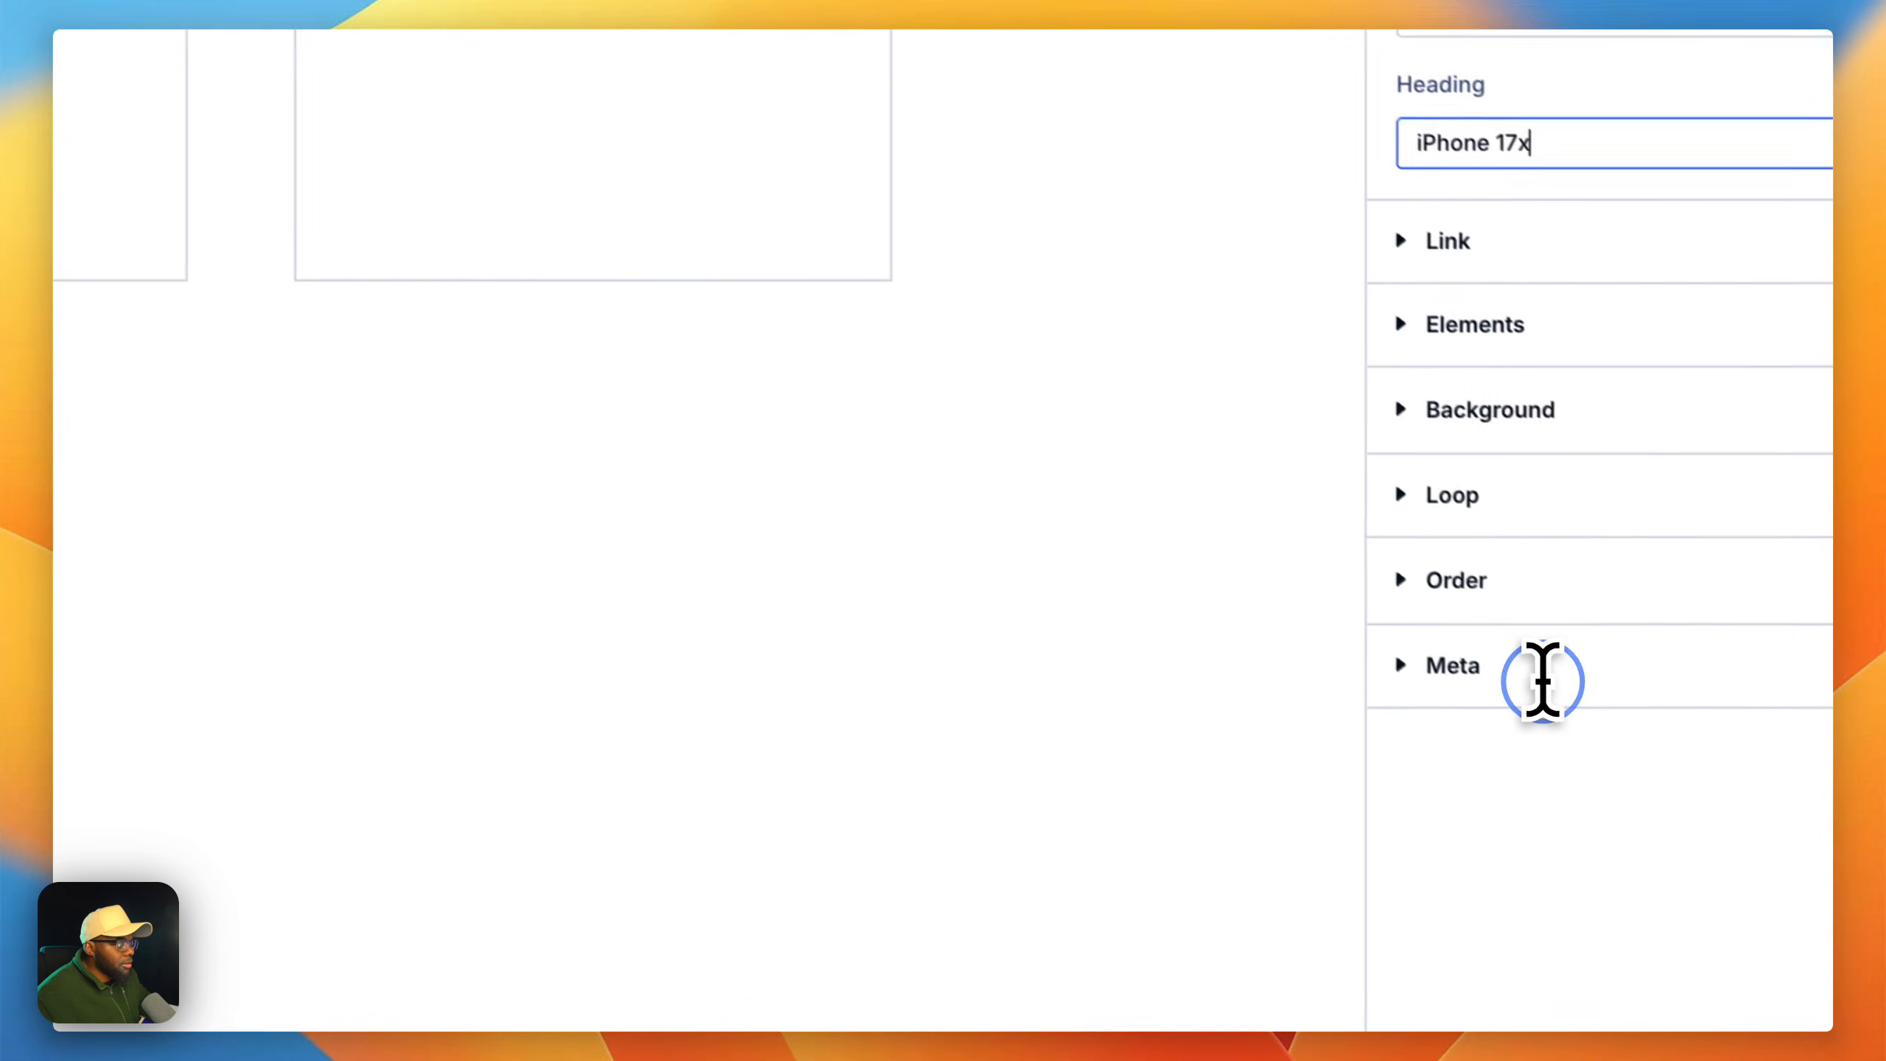
left_click_drag(1541, 683, 1338, 404)
type("Feat")
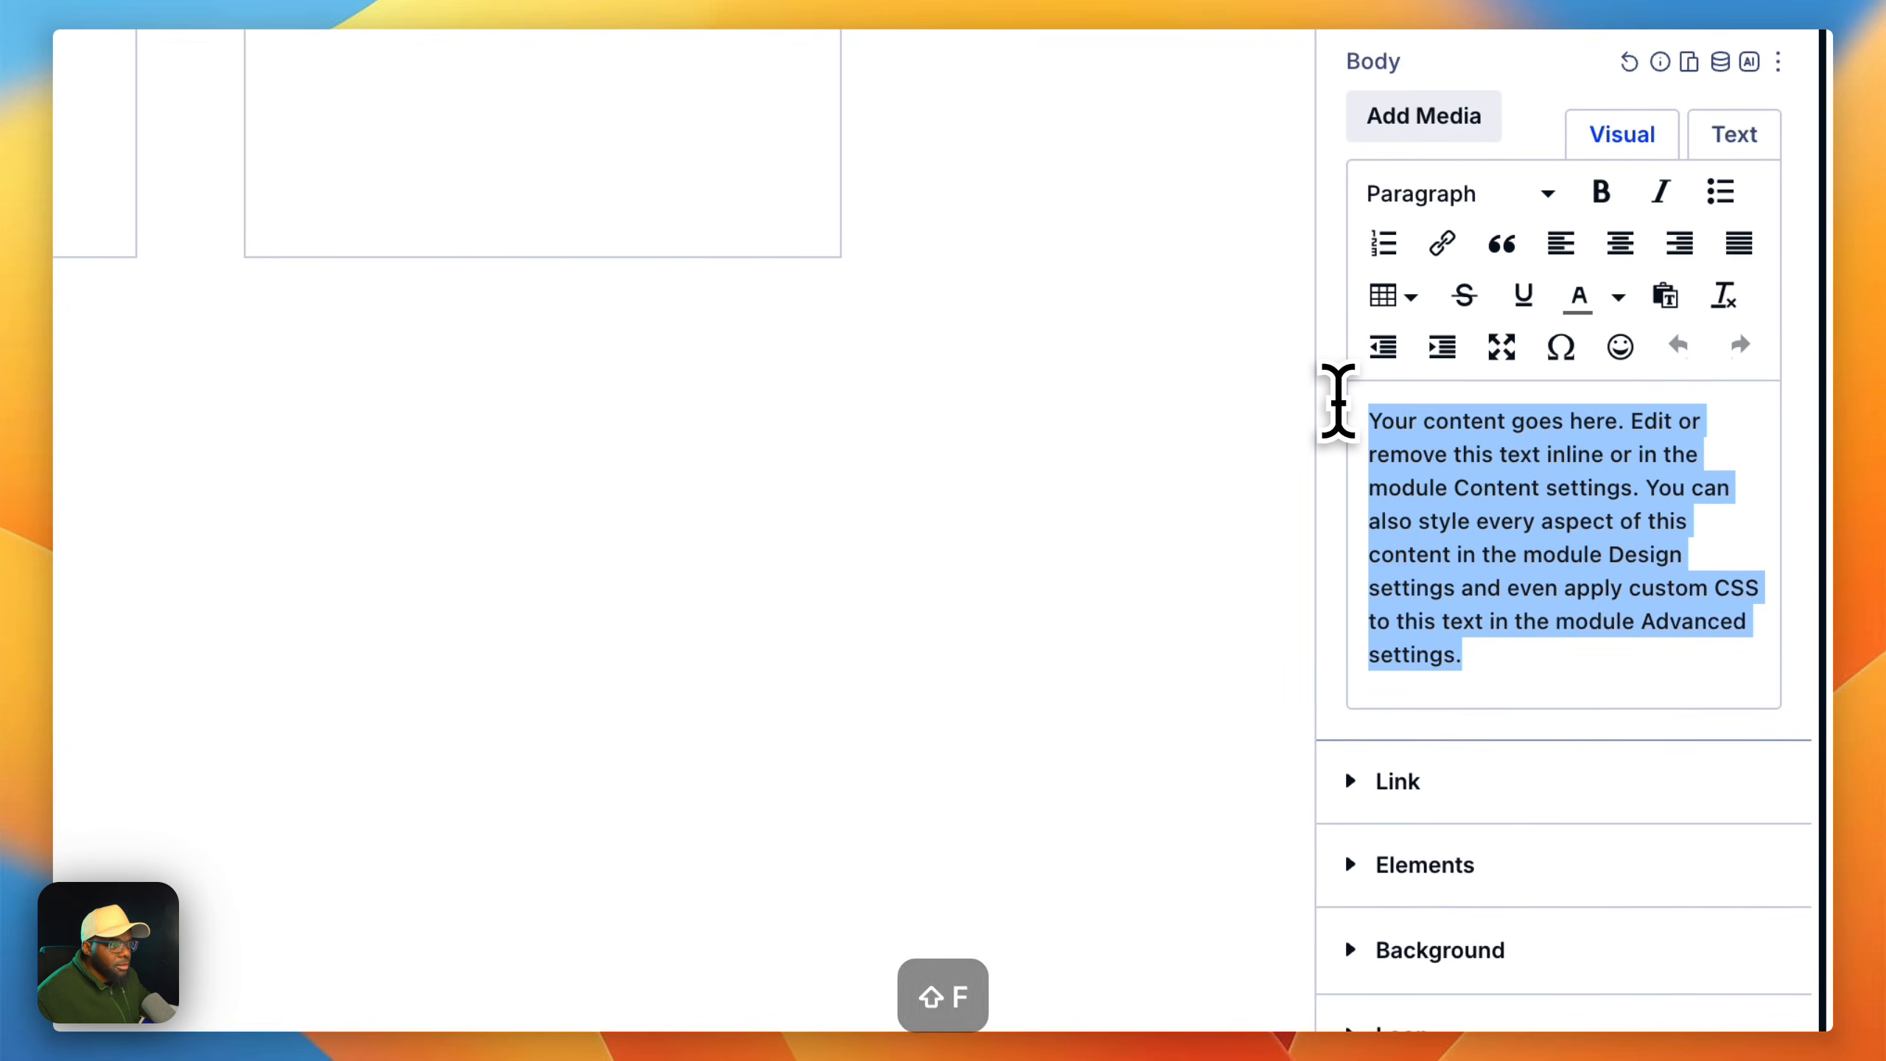
type("ure ")
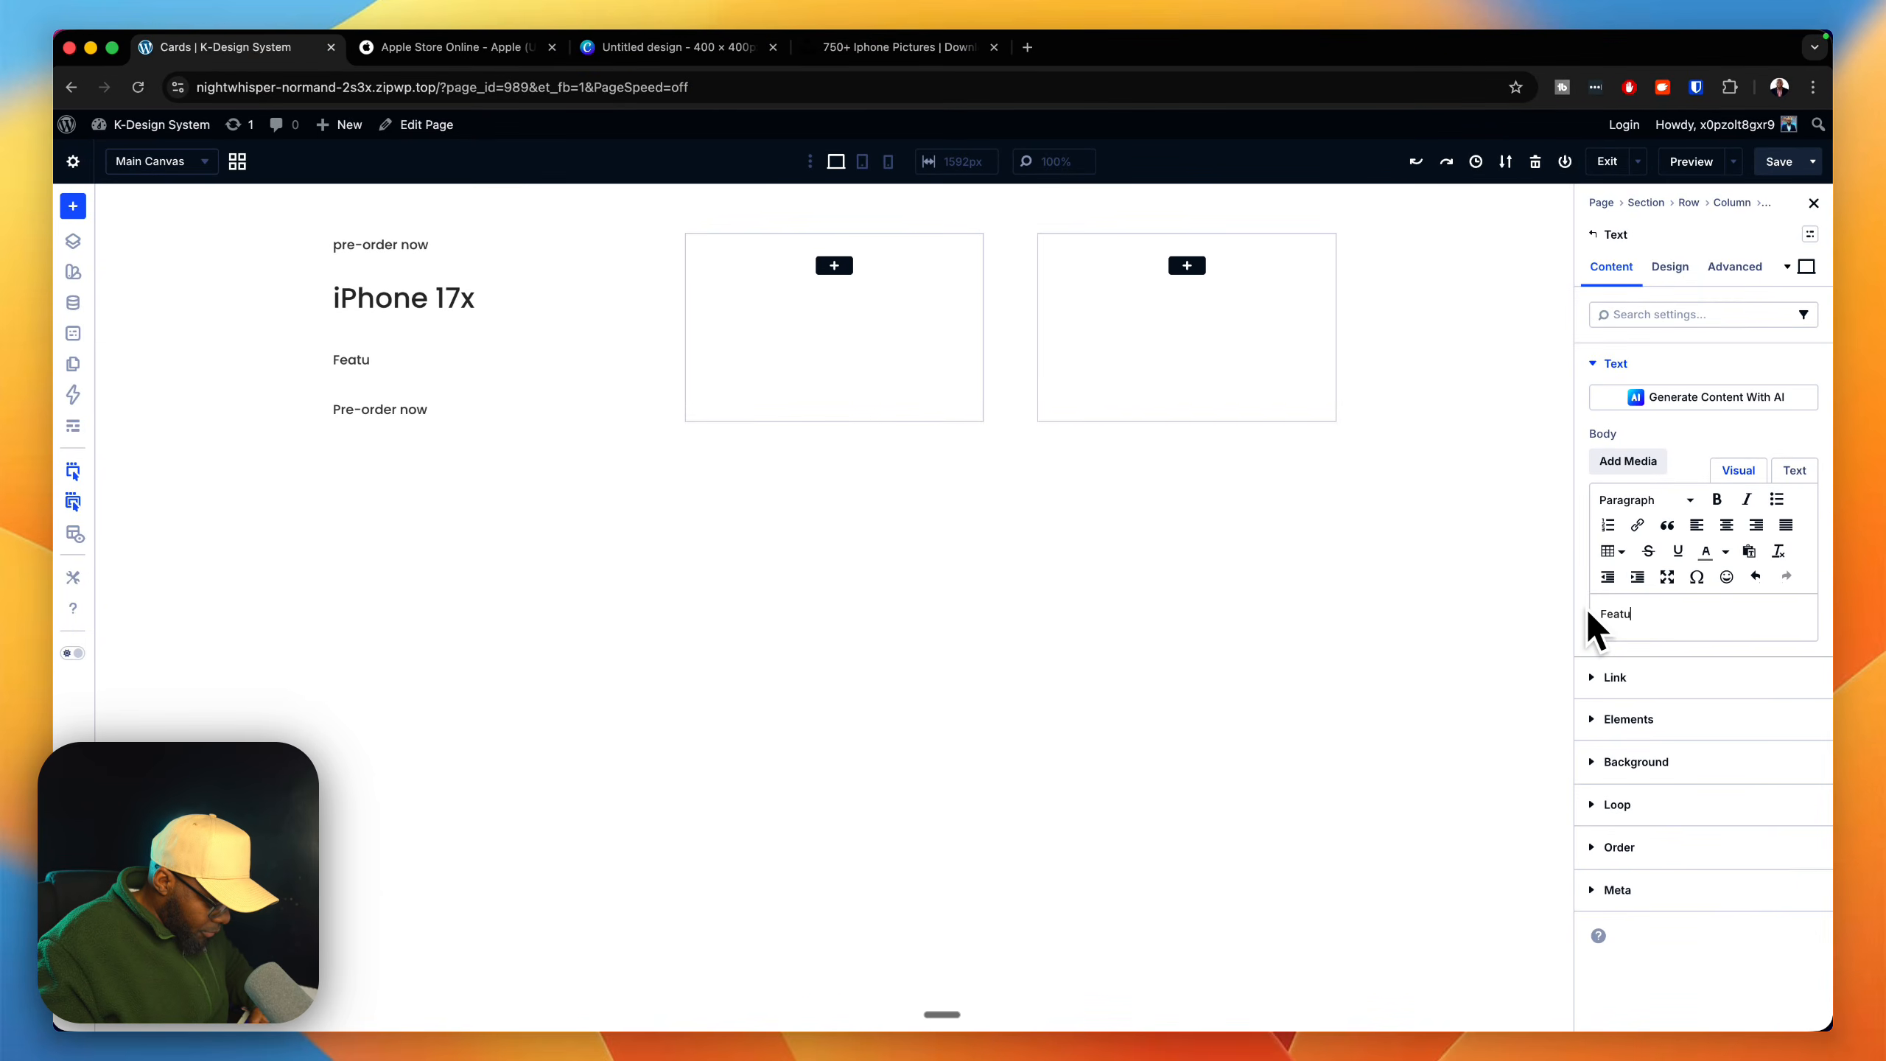
type("Stached")
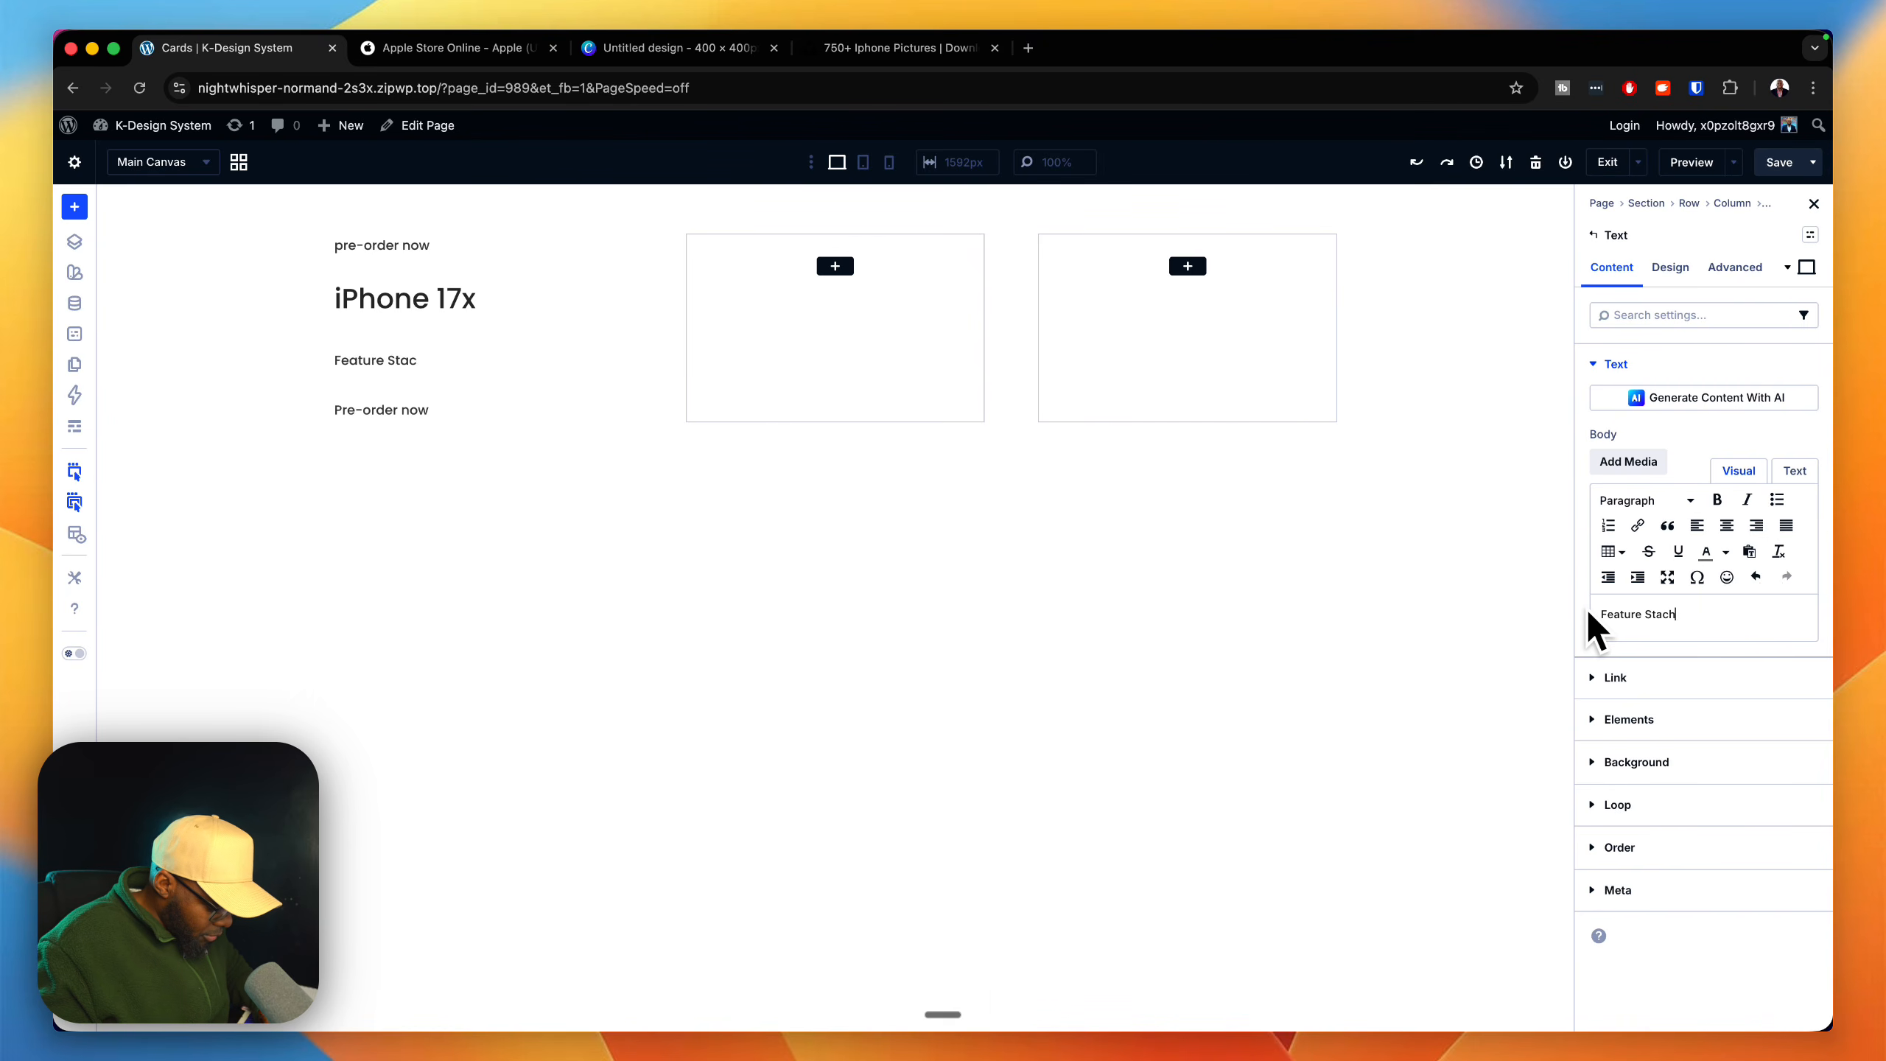
type("alue ")
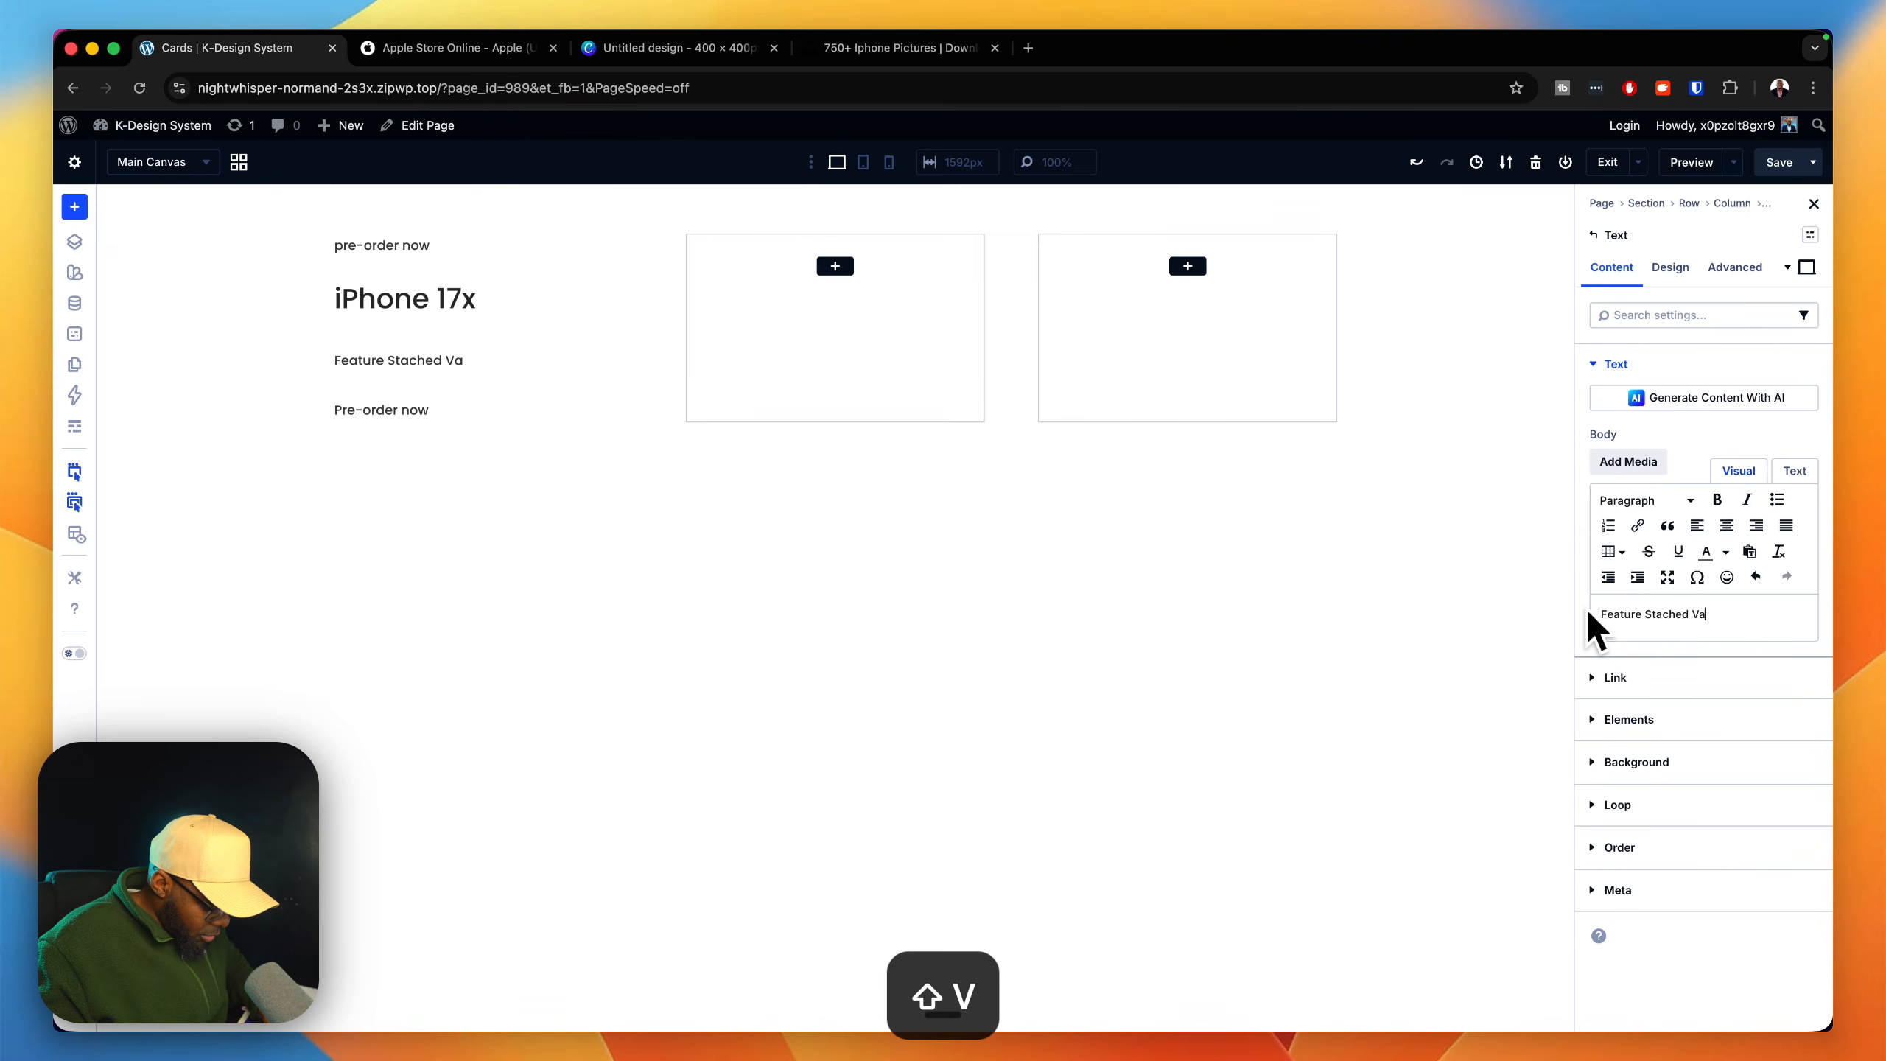
type("Packed.")
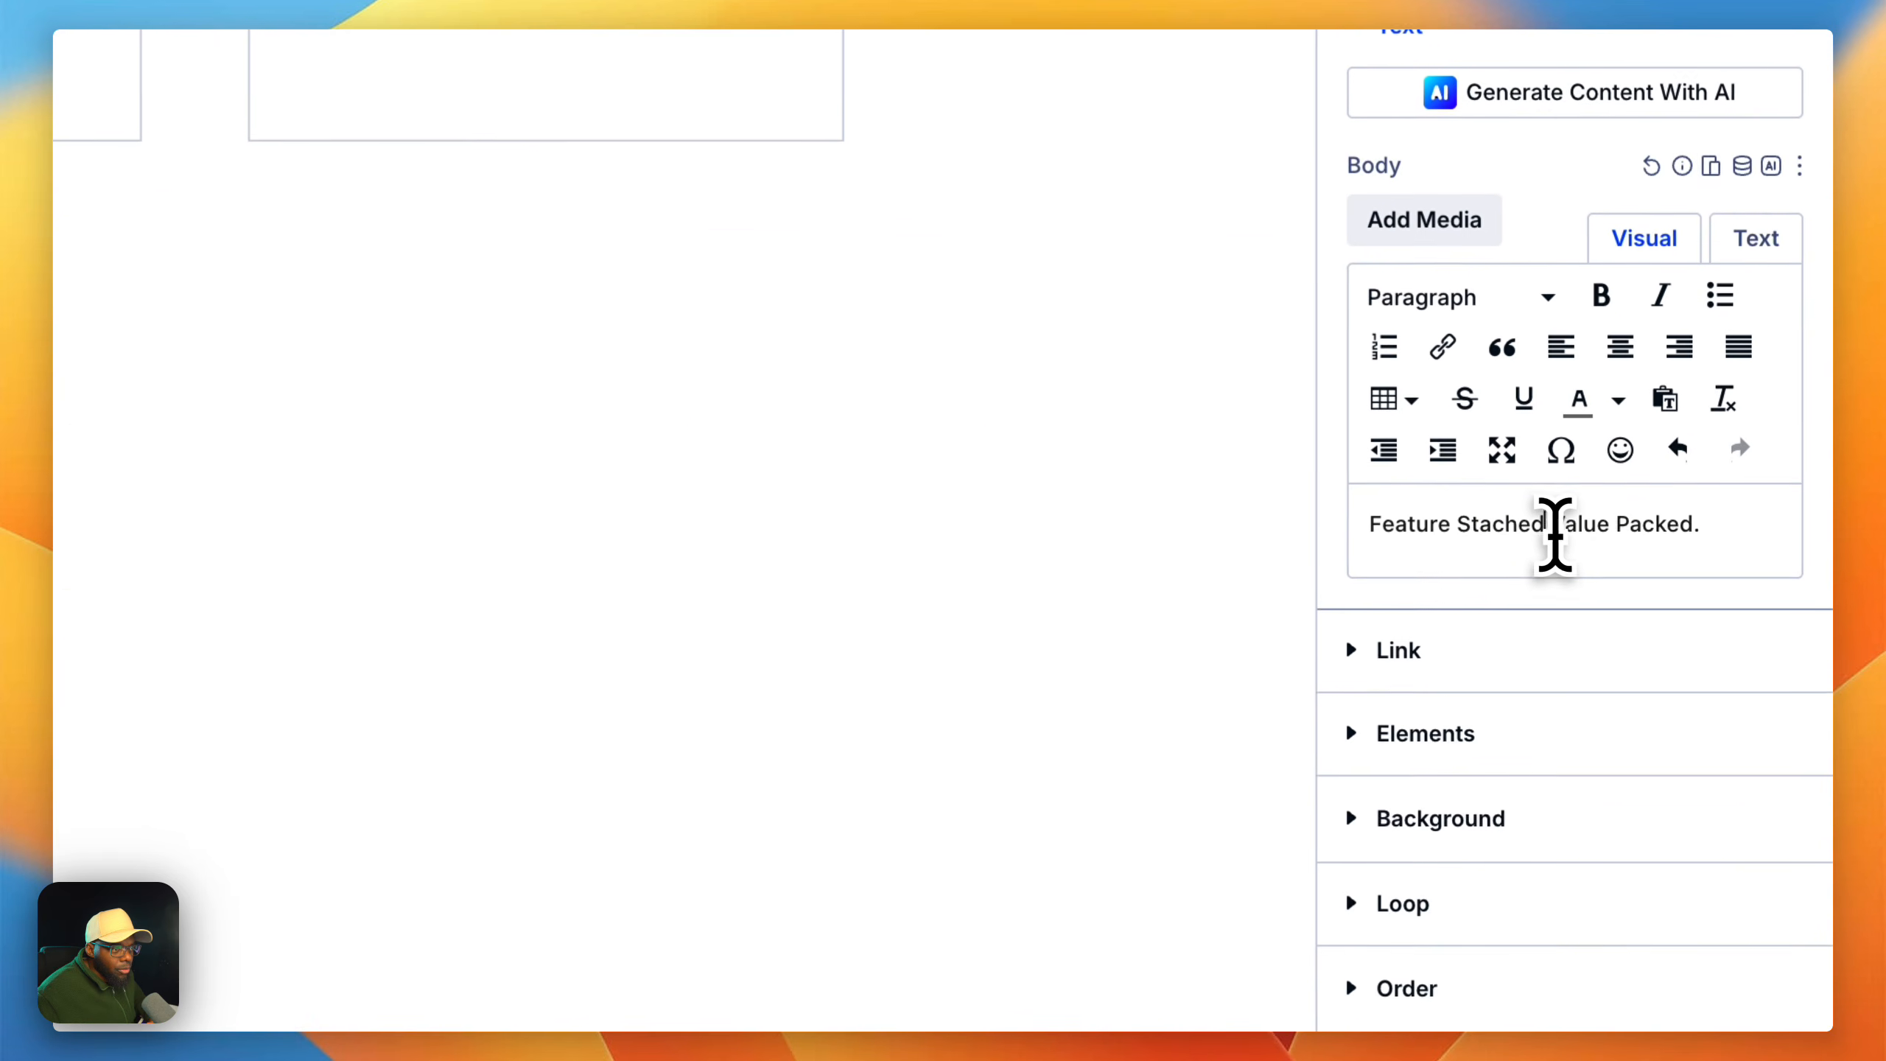
left_click(1555, 529)
type(".")
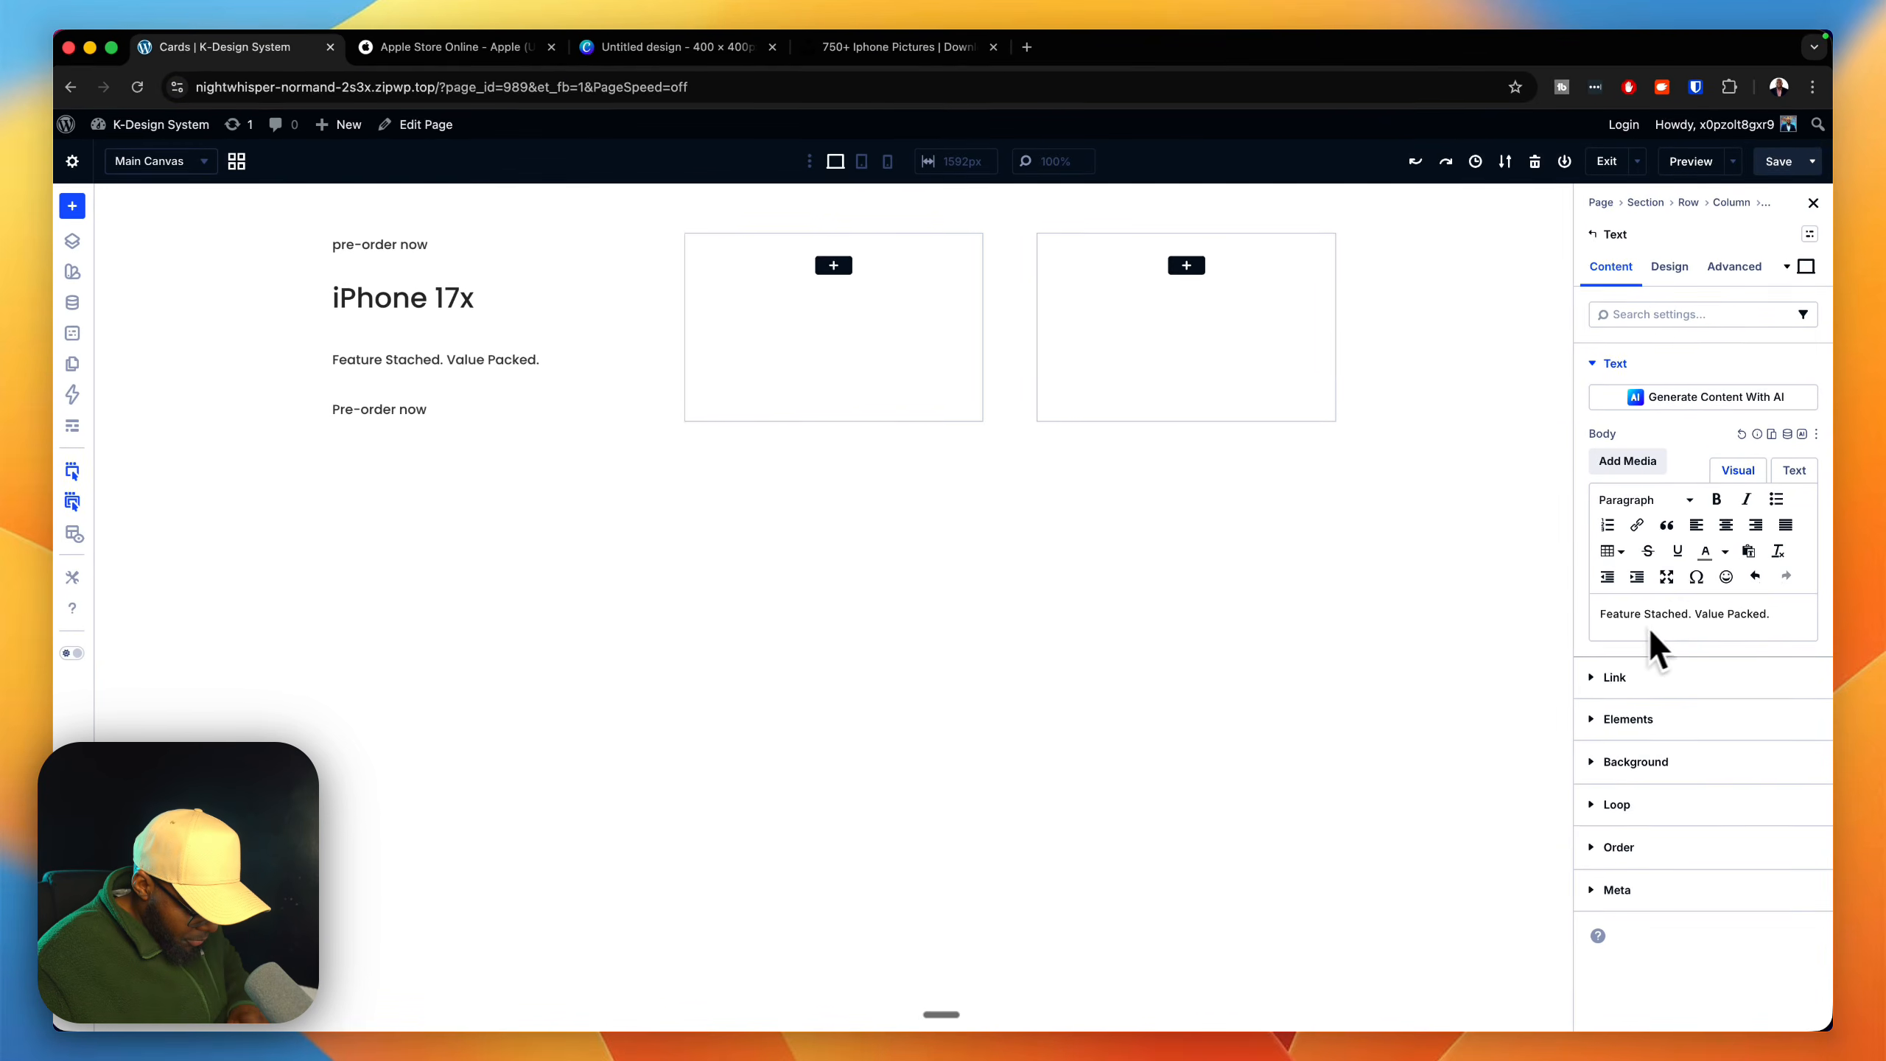
Step: Copy the Apple Store iPhone 17e price line into the last Text module: "From £599 or £24.95/mo.per month for 24 mo.months at 0% interest"
left_click(442, 50)
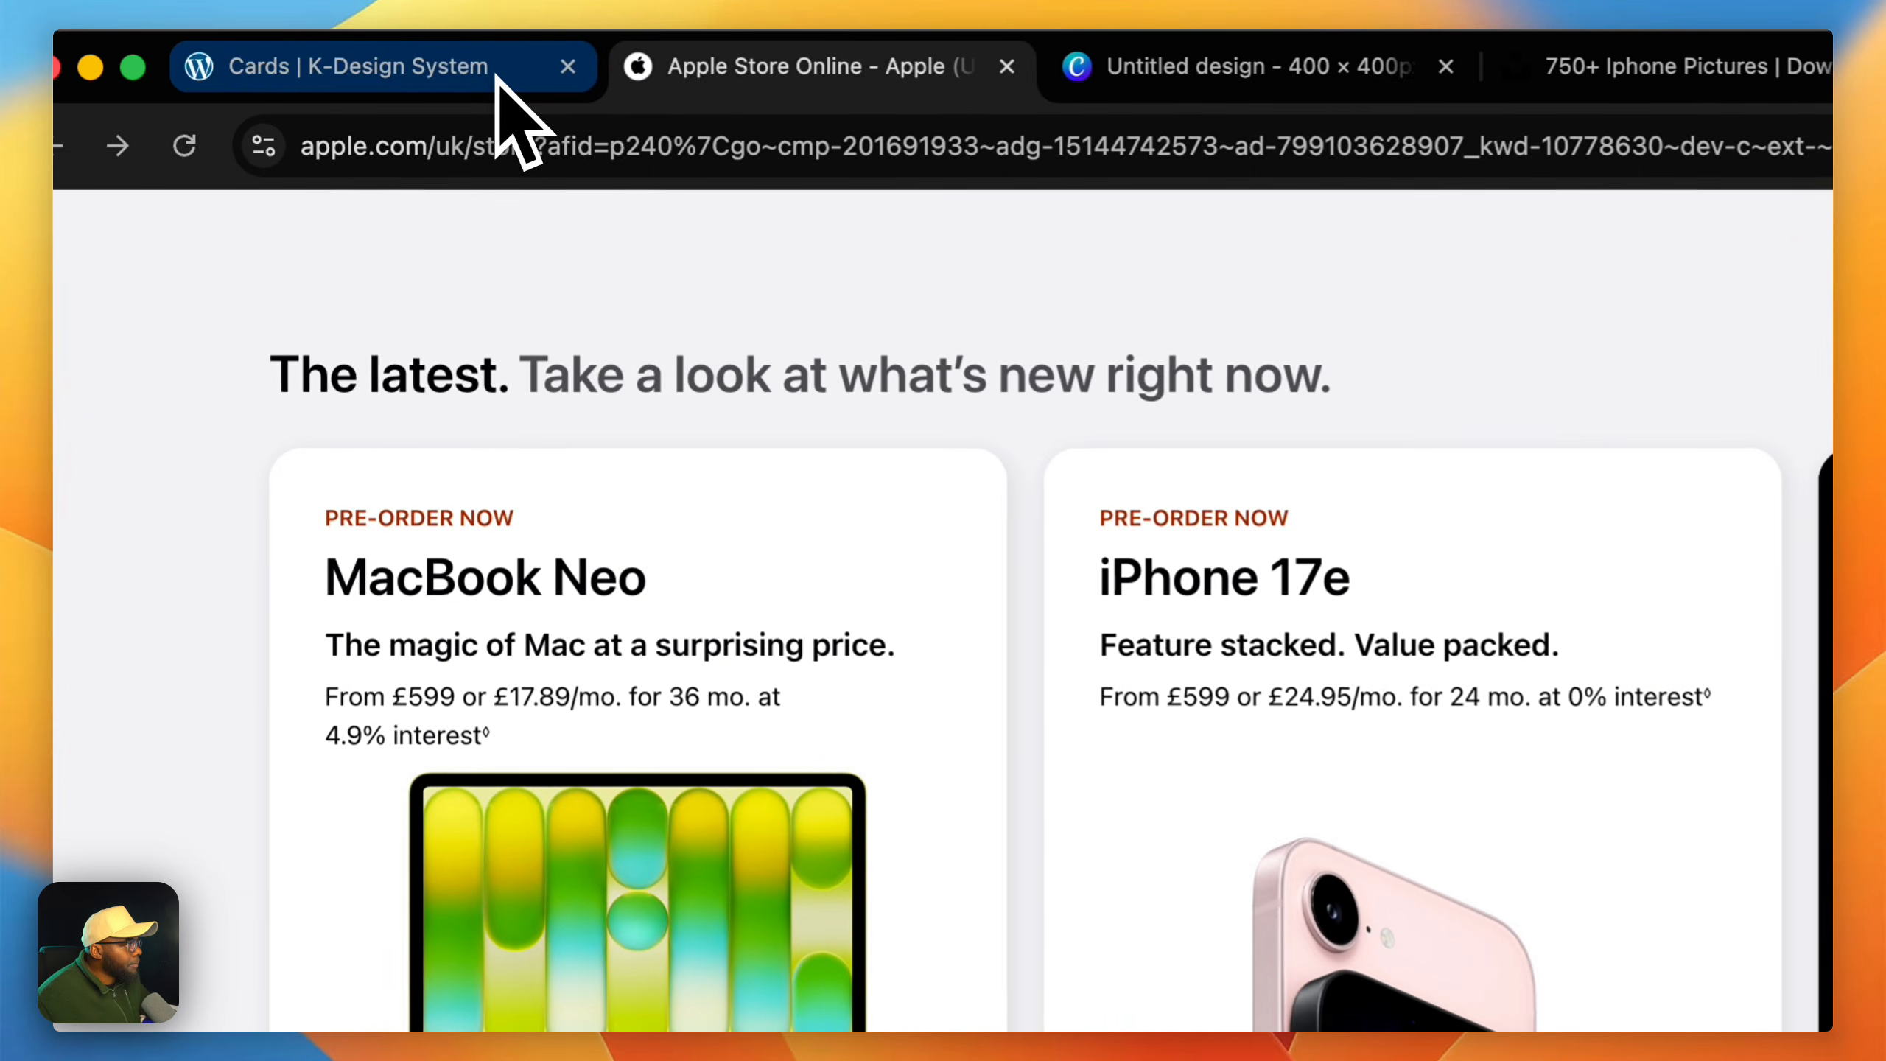
left_click(286, 49)
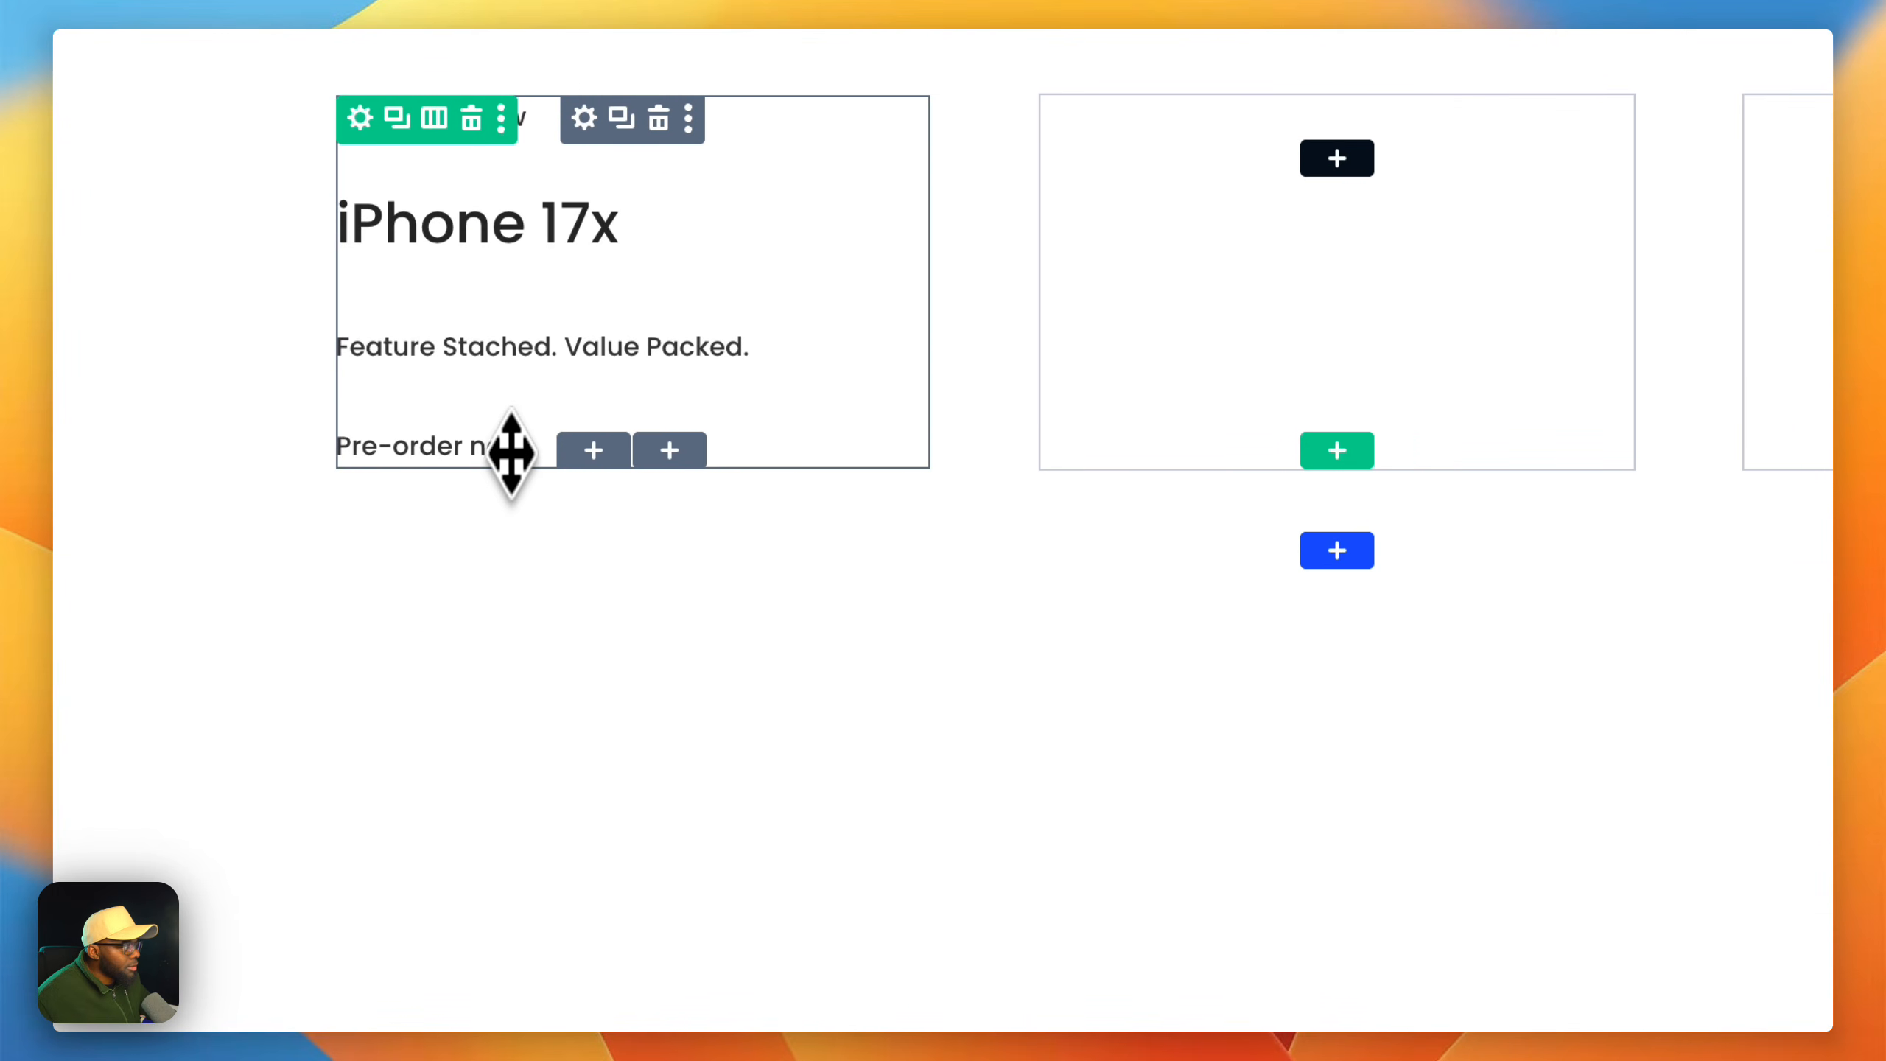
left_click(505, 454)
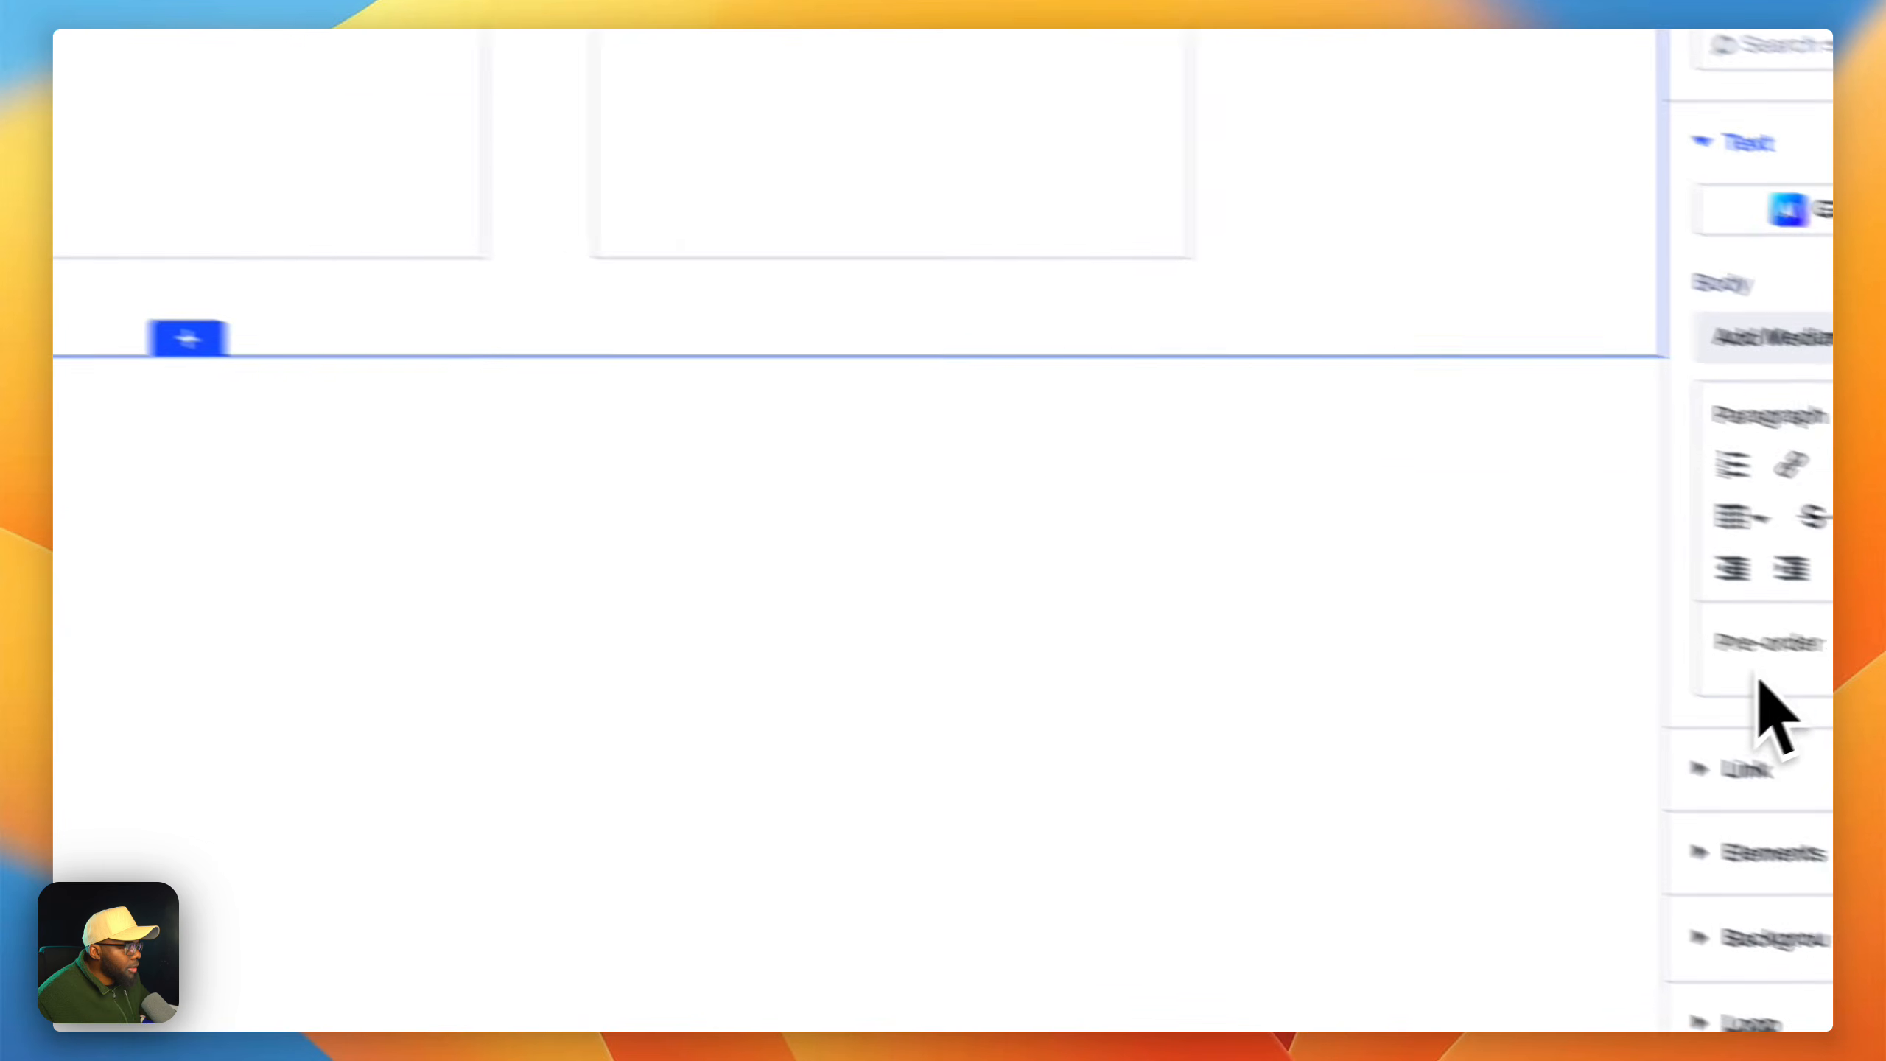
left_click(1756, 470)
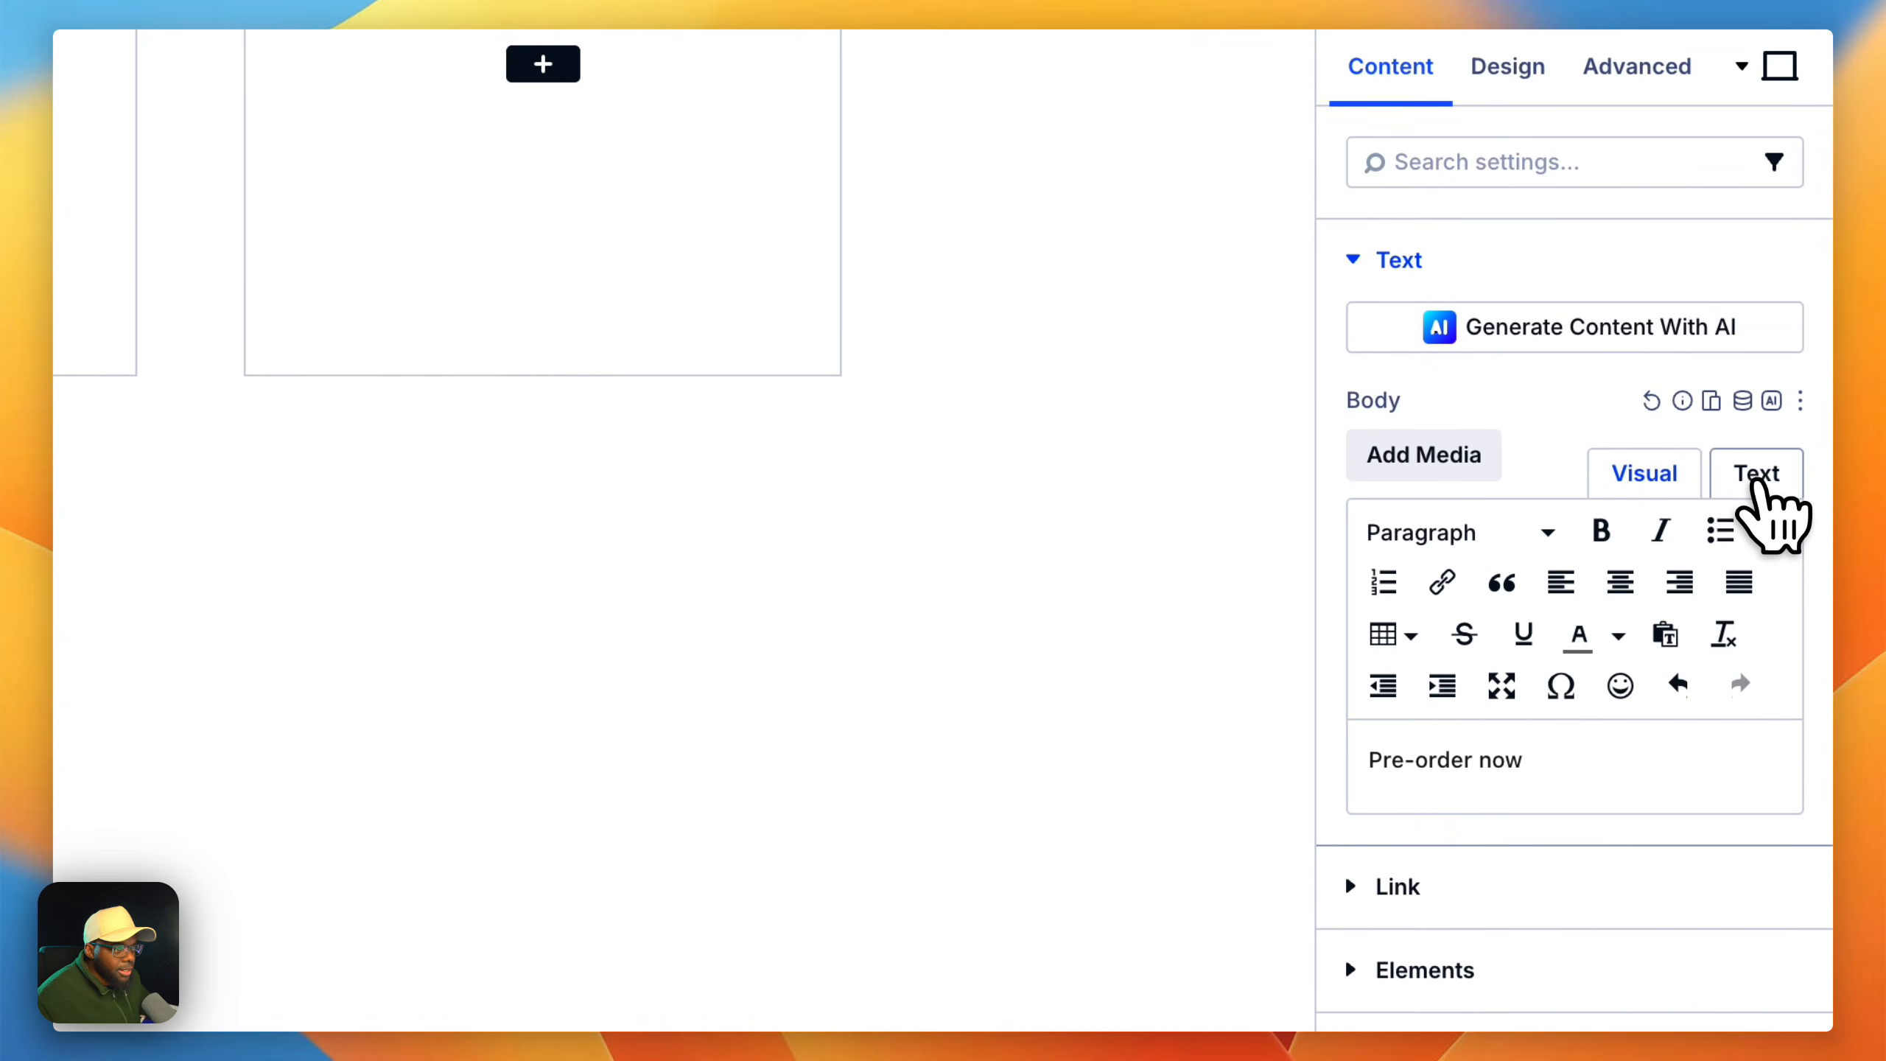
left_click(1609, 553)
triple_click(1609, 553)
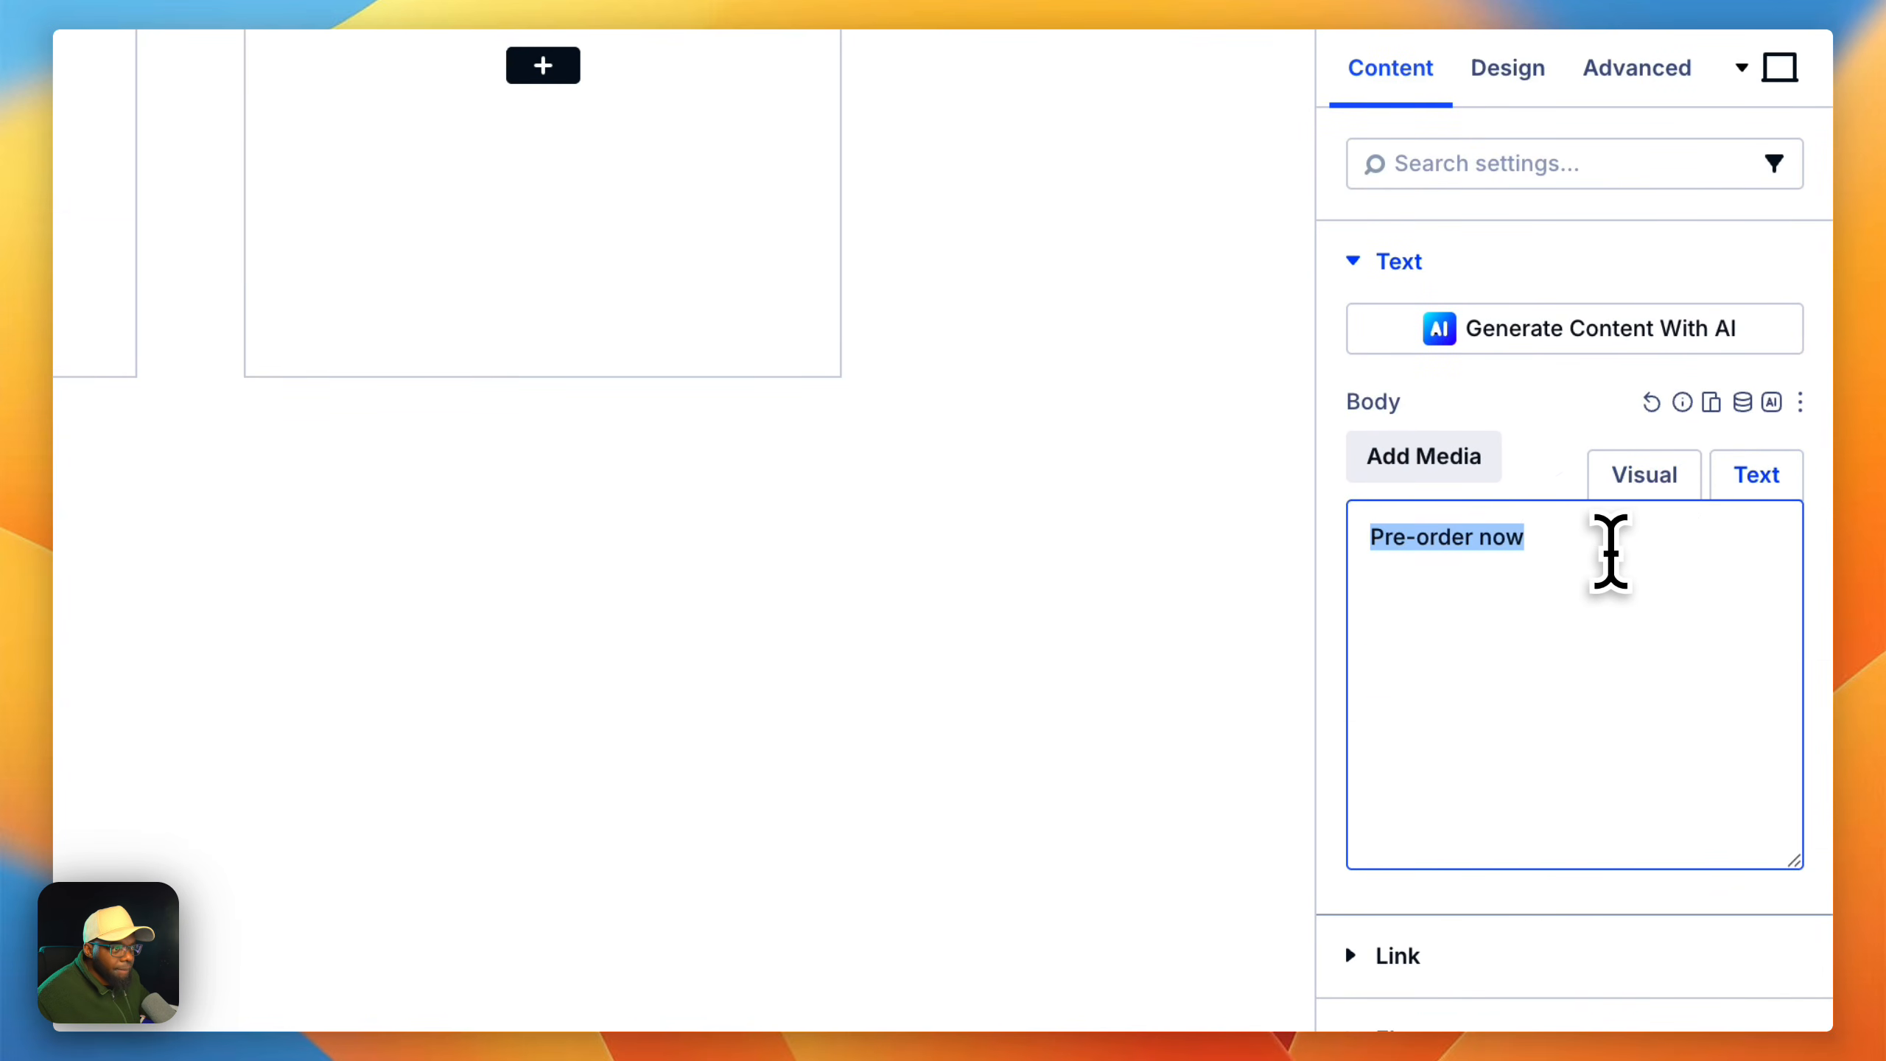
type("From £599 or £24.95/mo.per month for 24 mo.months at 0% interest")
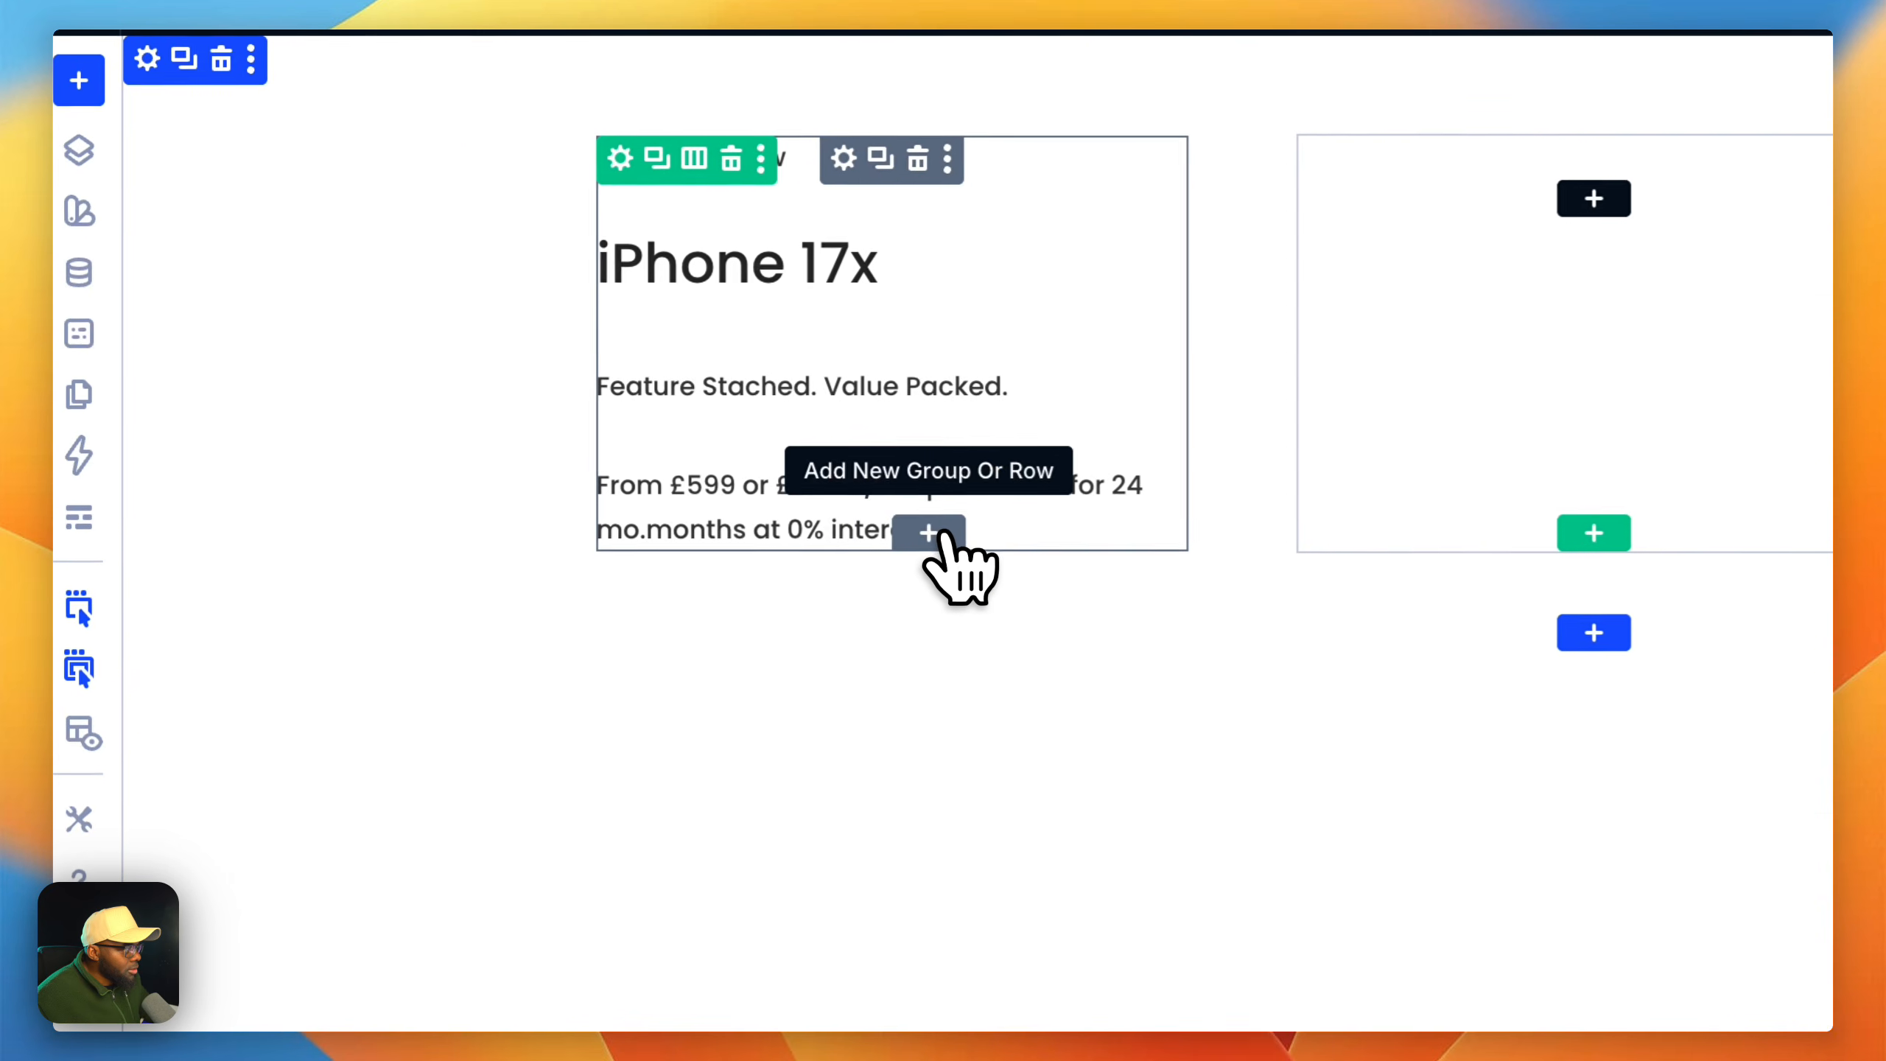
Step: Add an Image module in the first column, below the group that holds the text
left_click(937, 534)
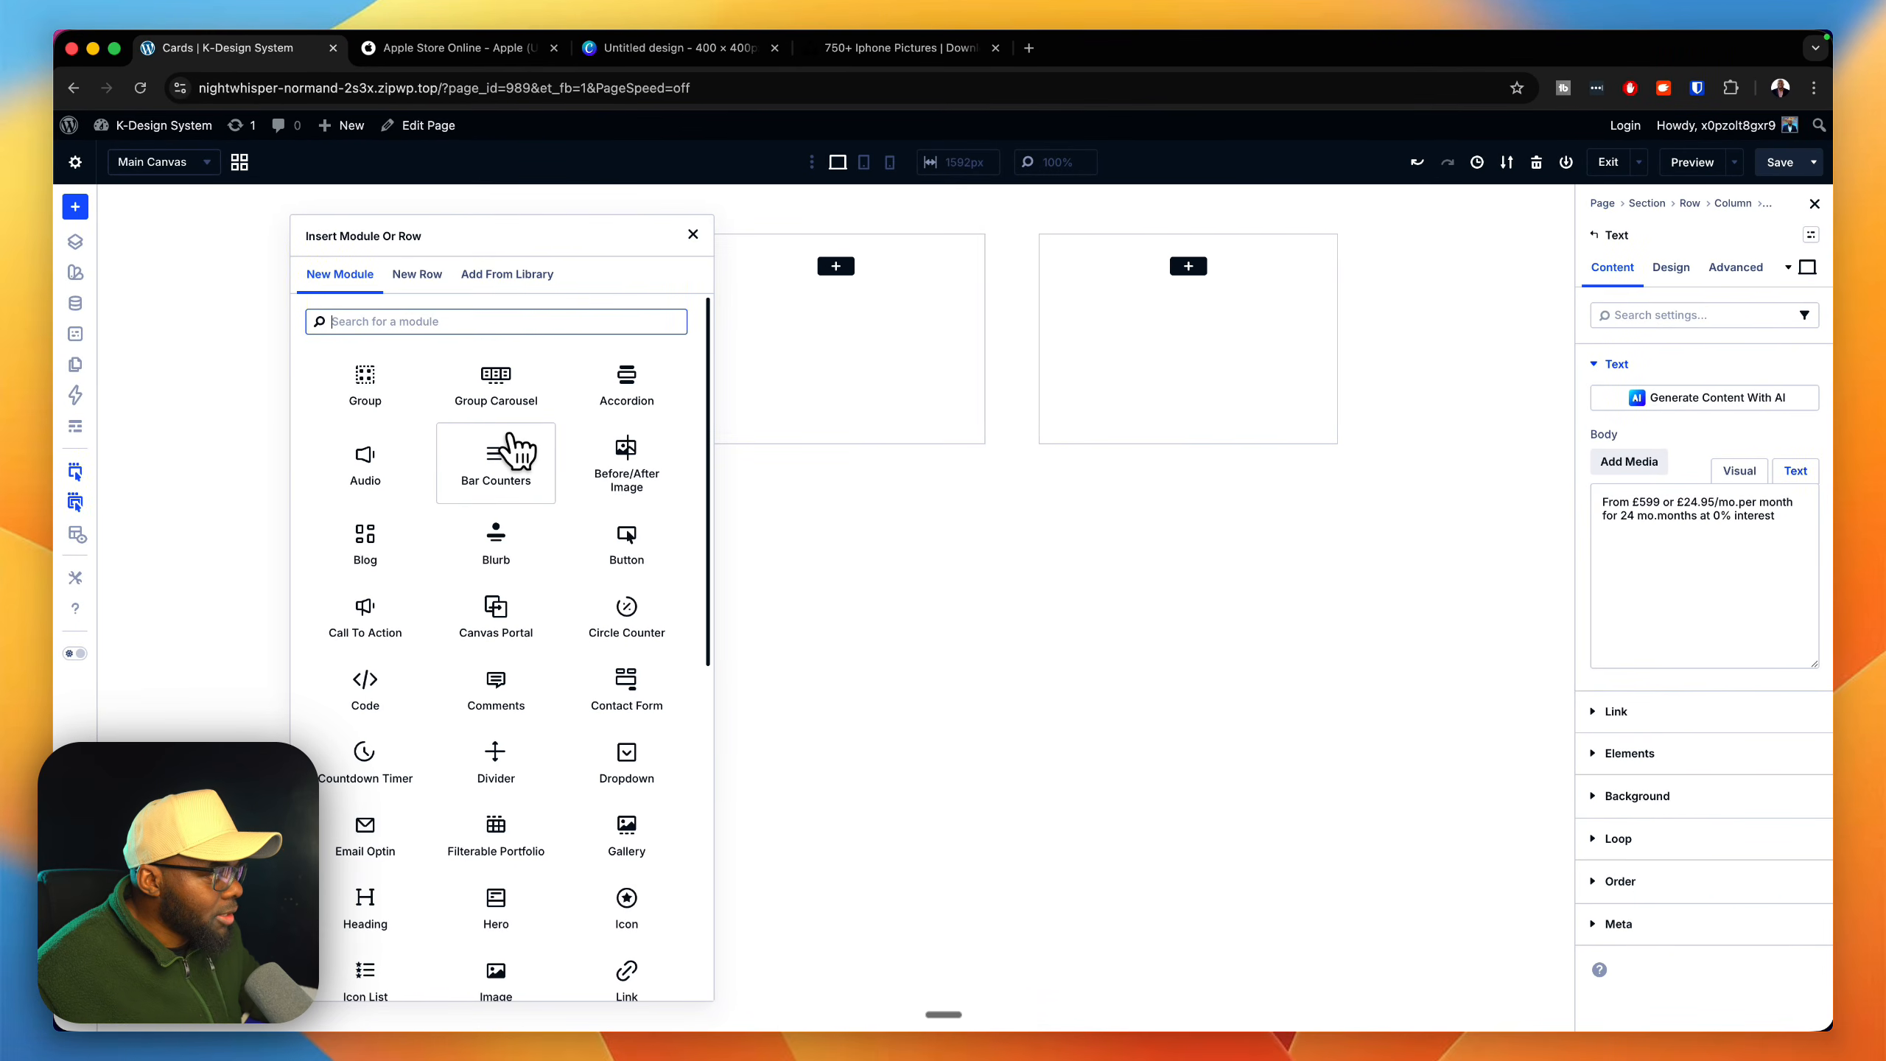
type("image")
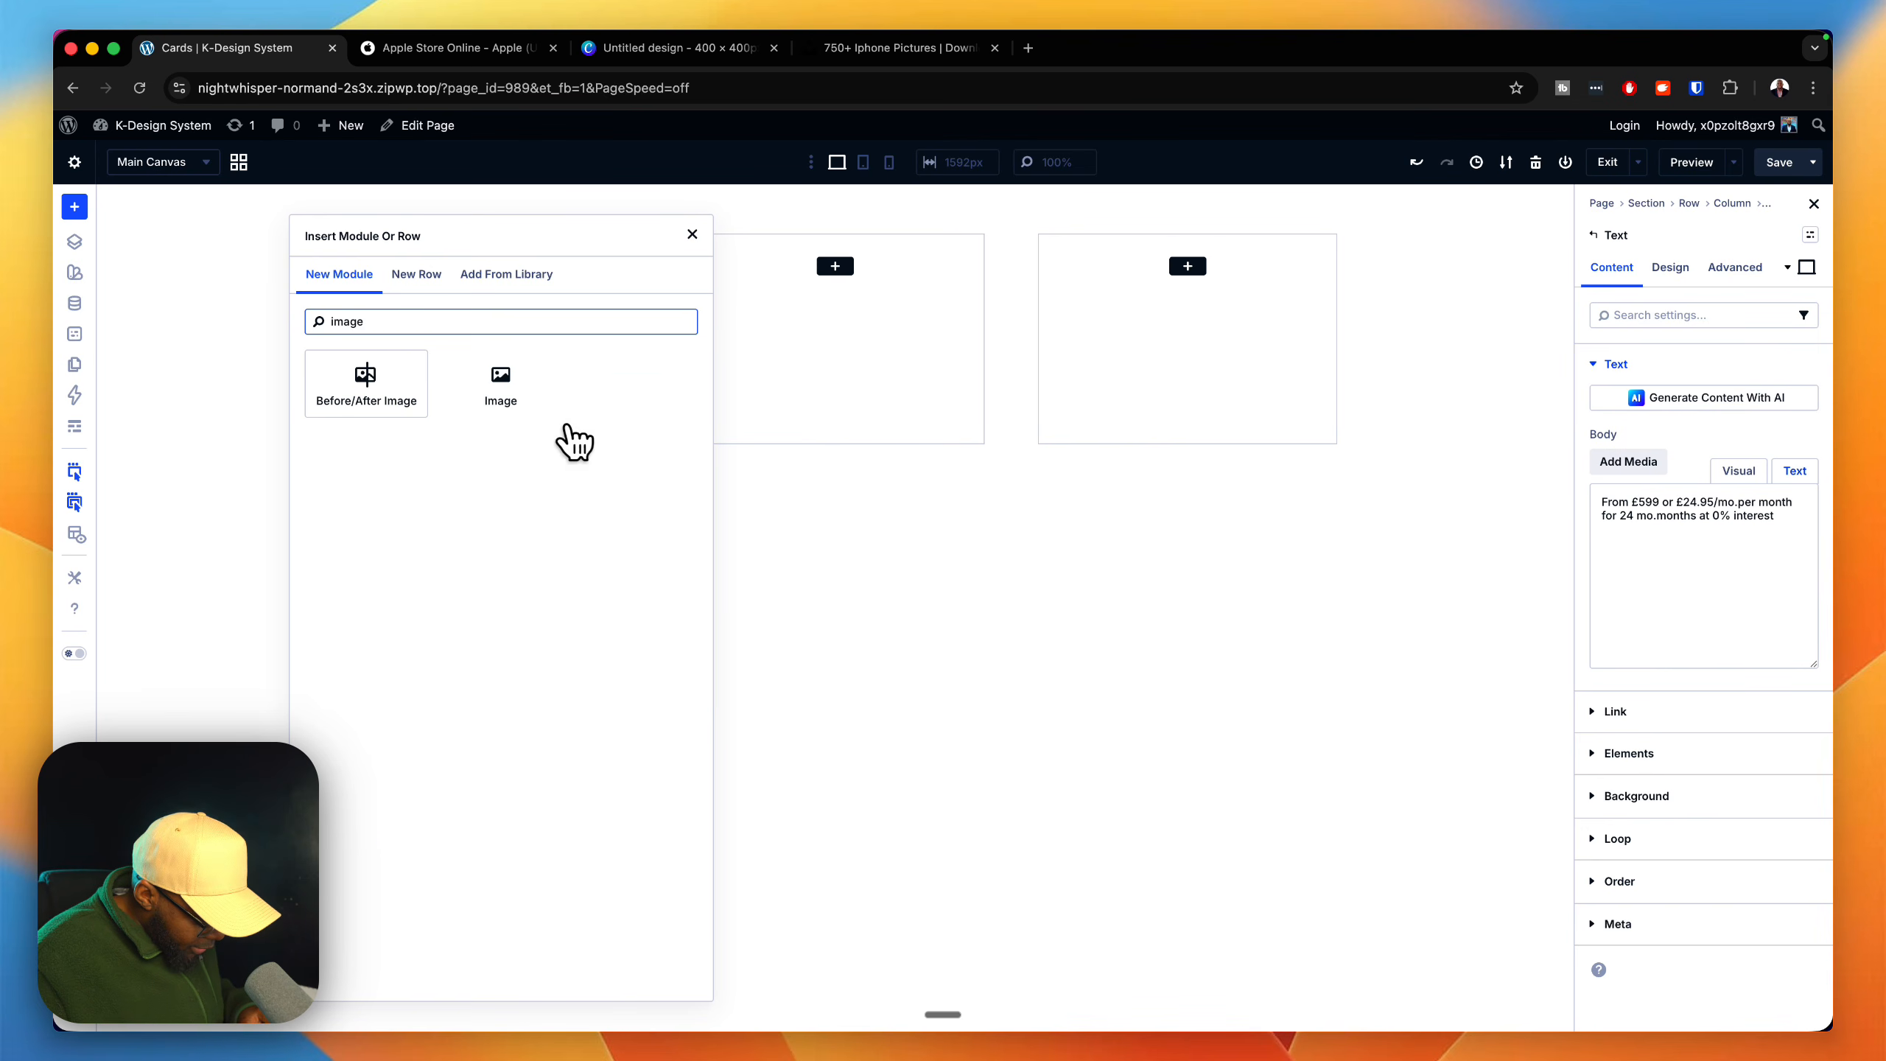
left_click(512, 393)
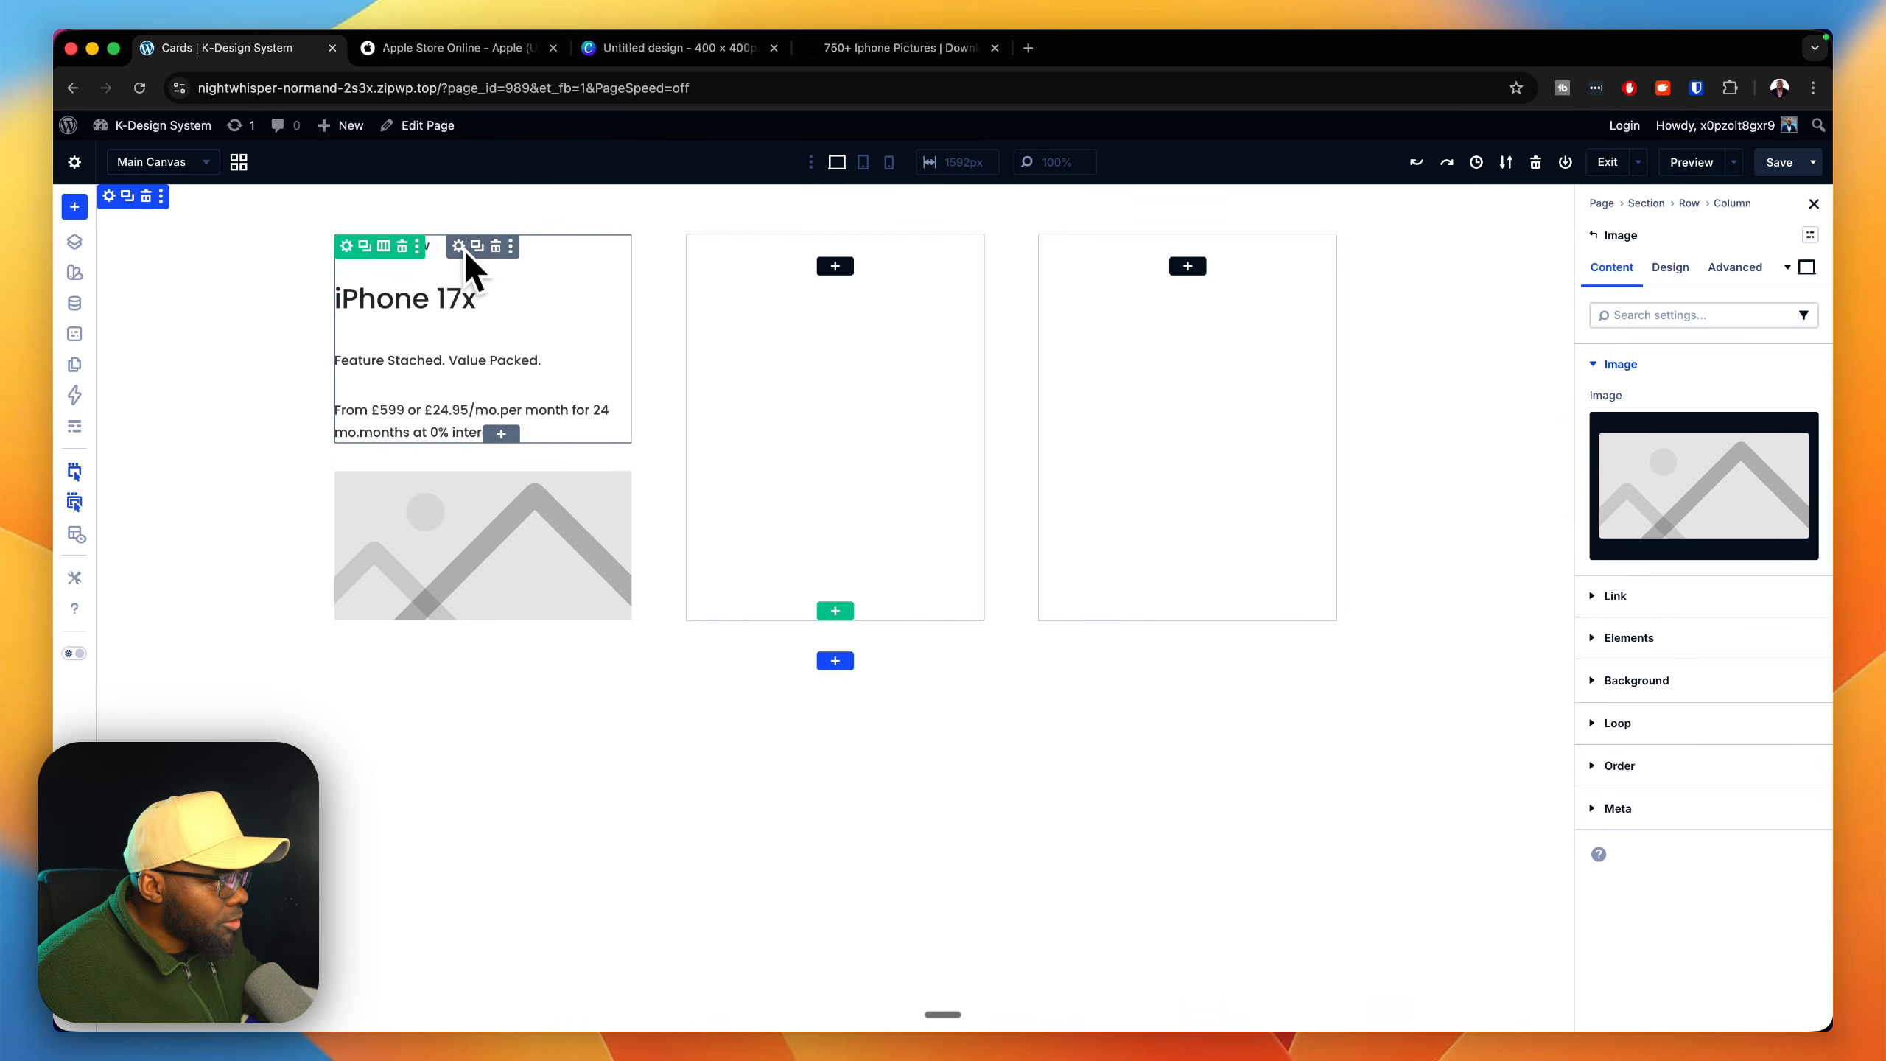
Step: Add an Image module inside the outer group below the price text and delete the separate Image module underneath it
left_click(462, 434)
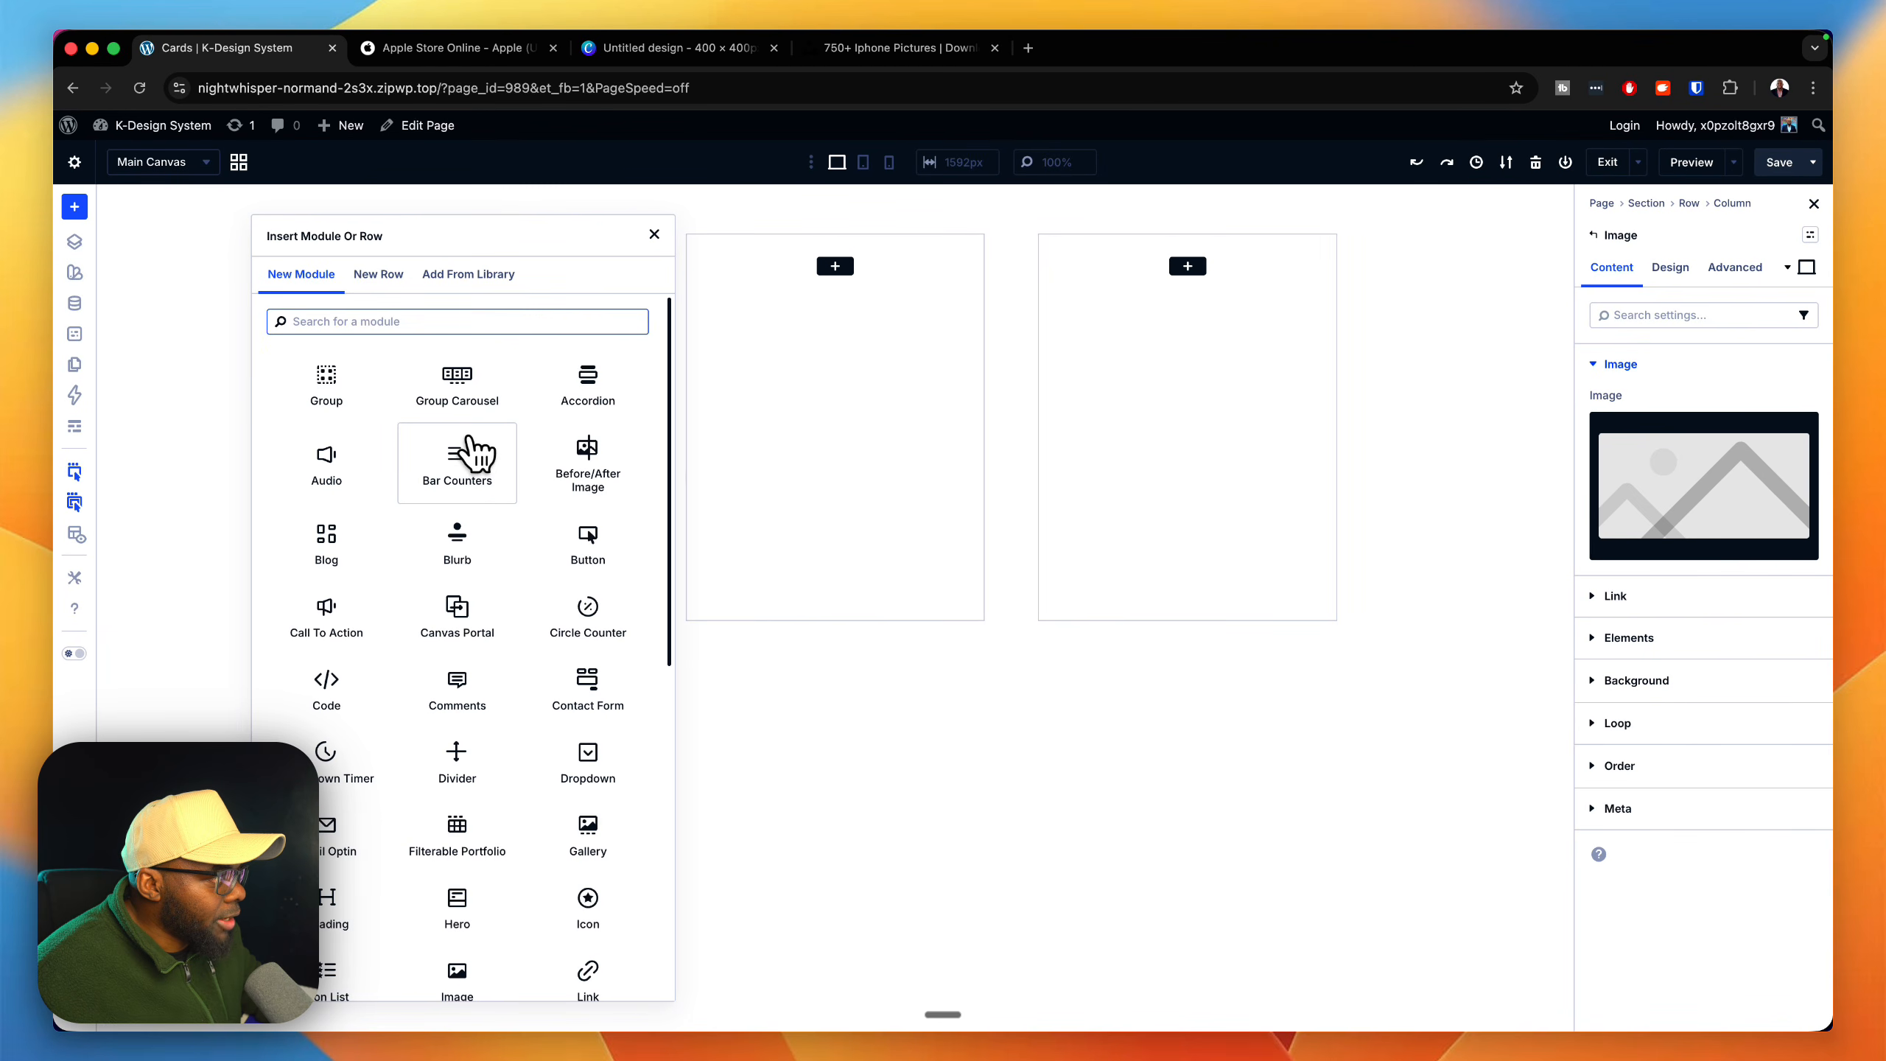
type("image")
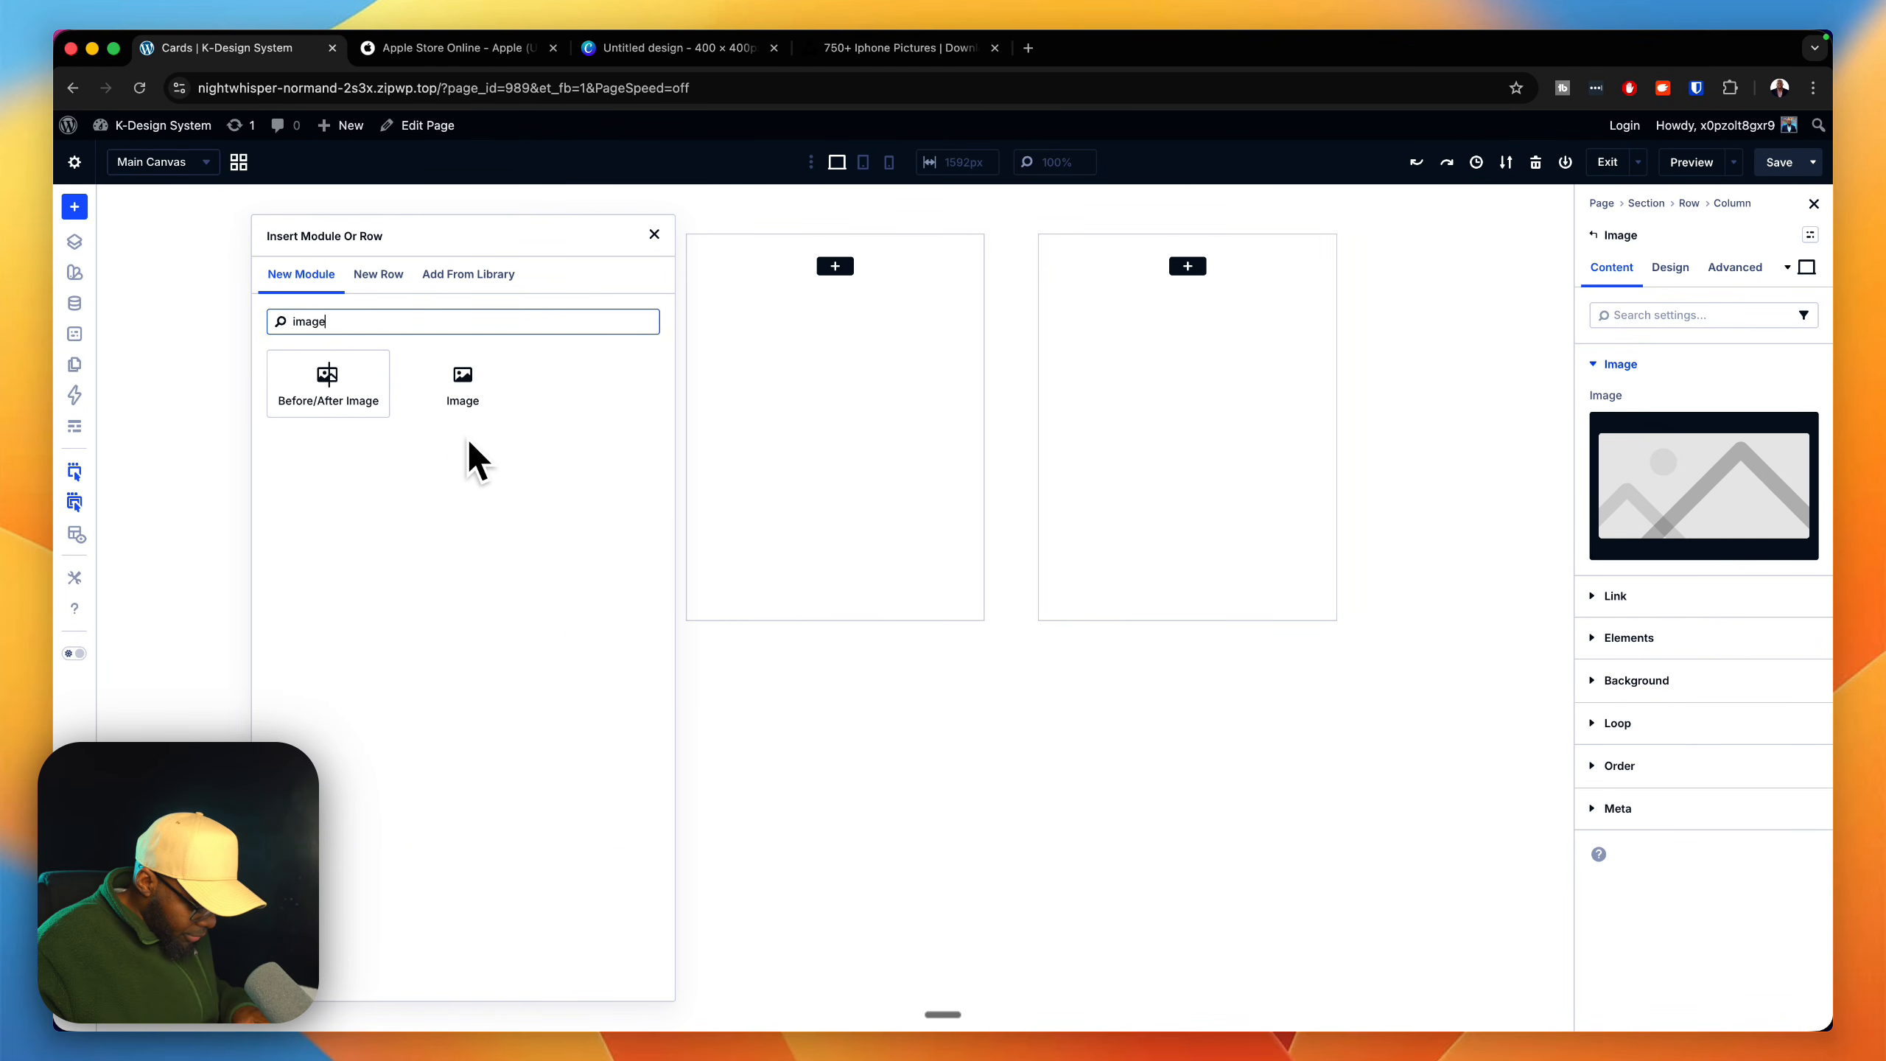
left_click(464, 388)
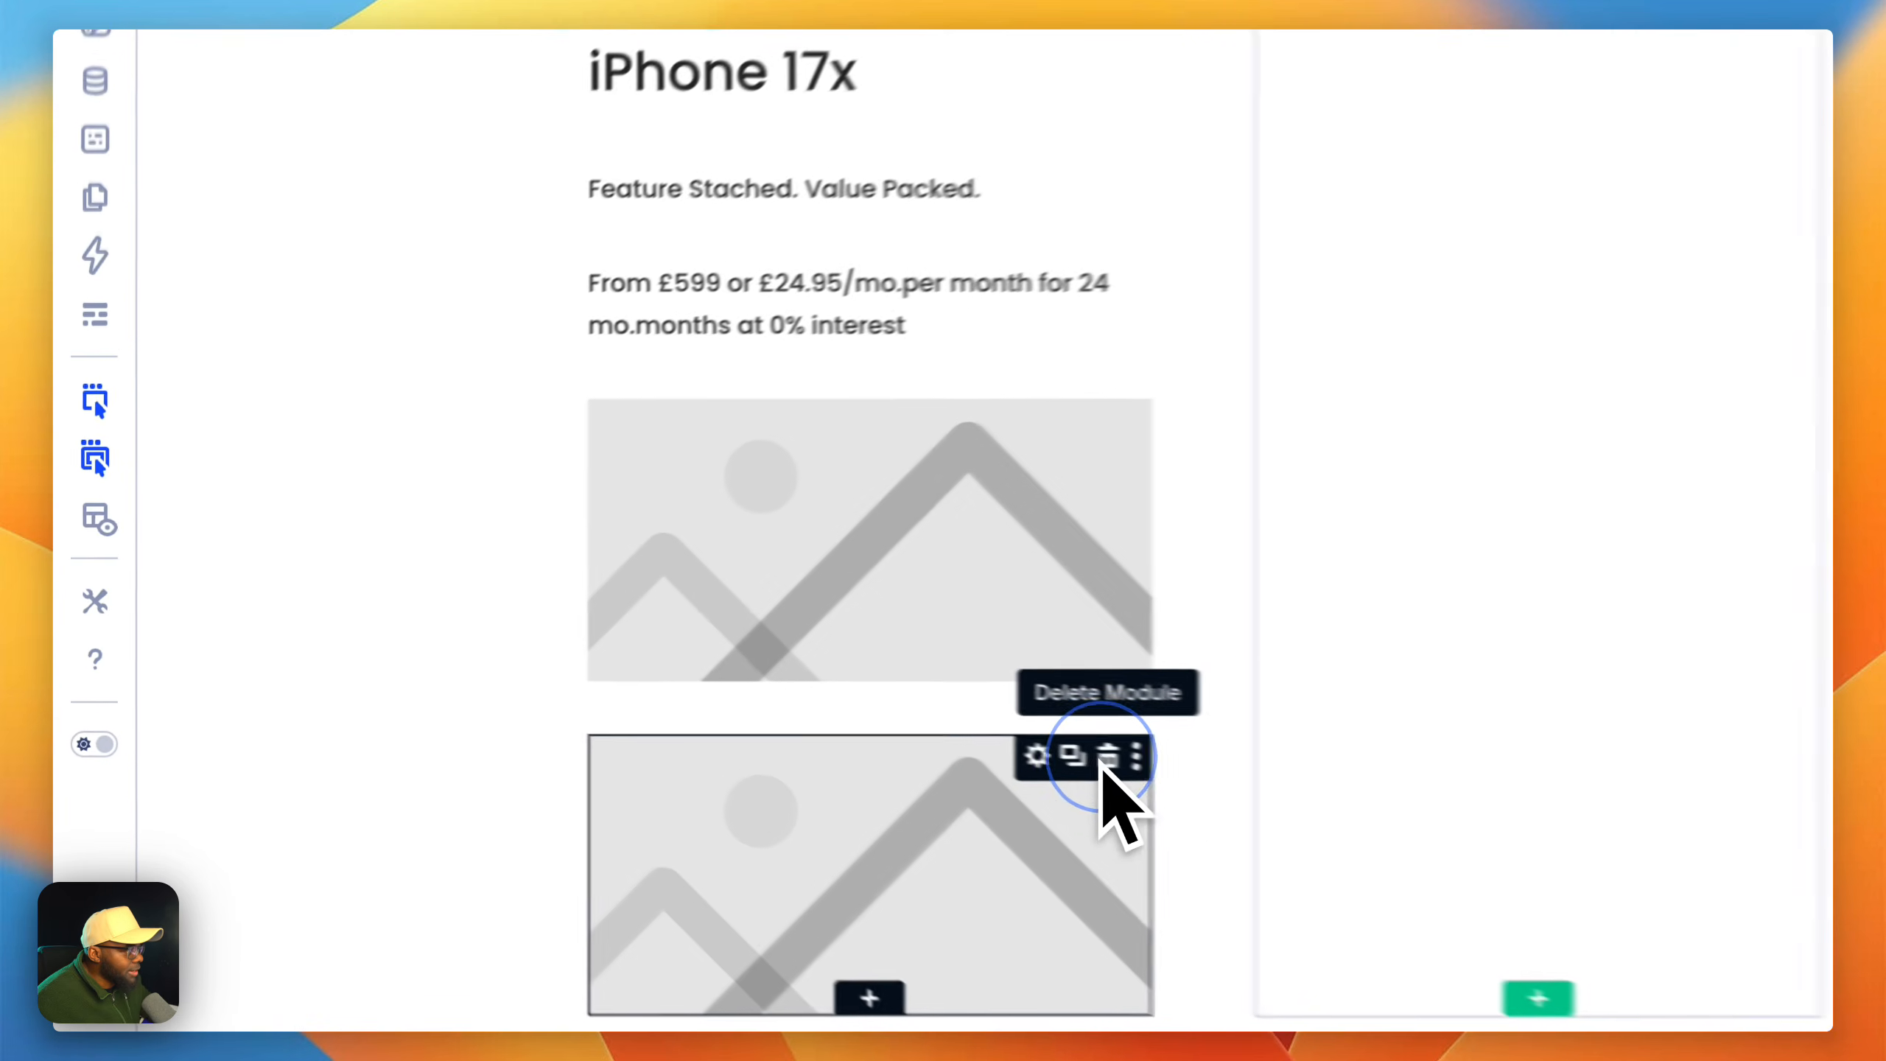
left_click(608, 659)
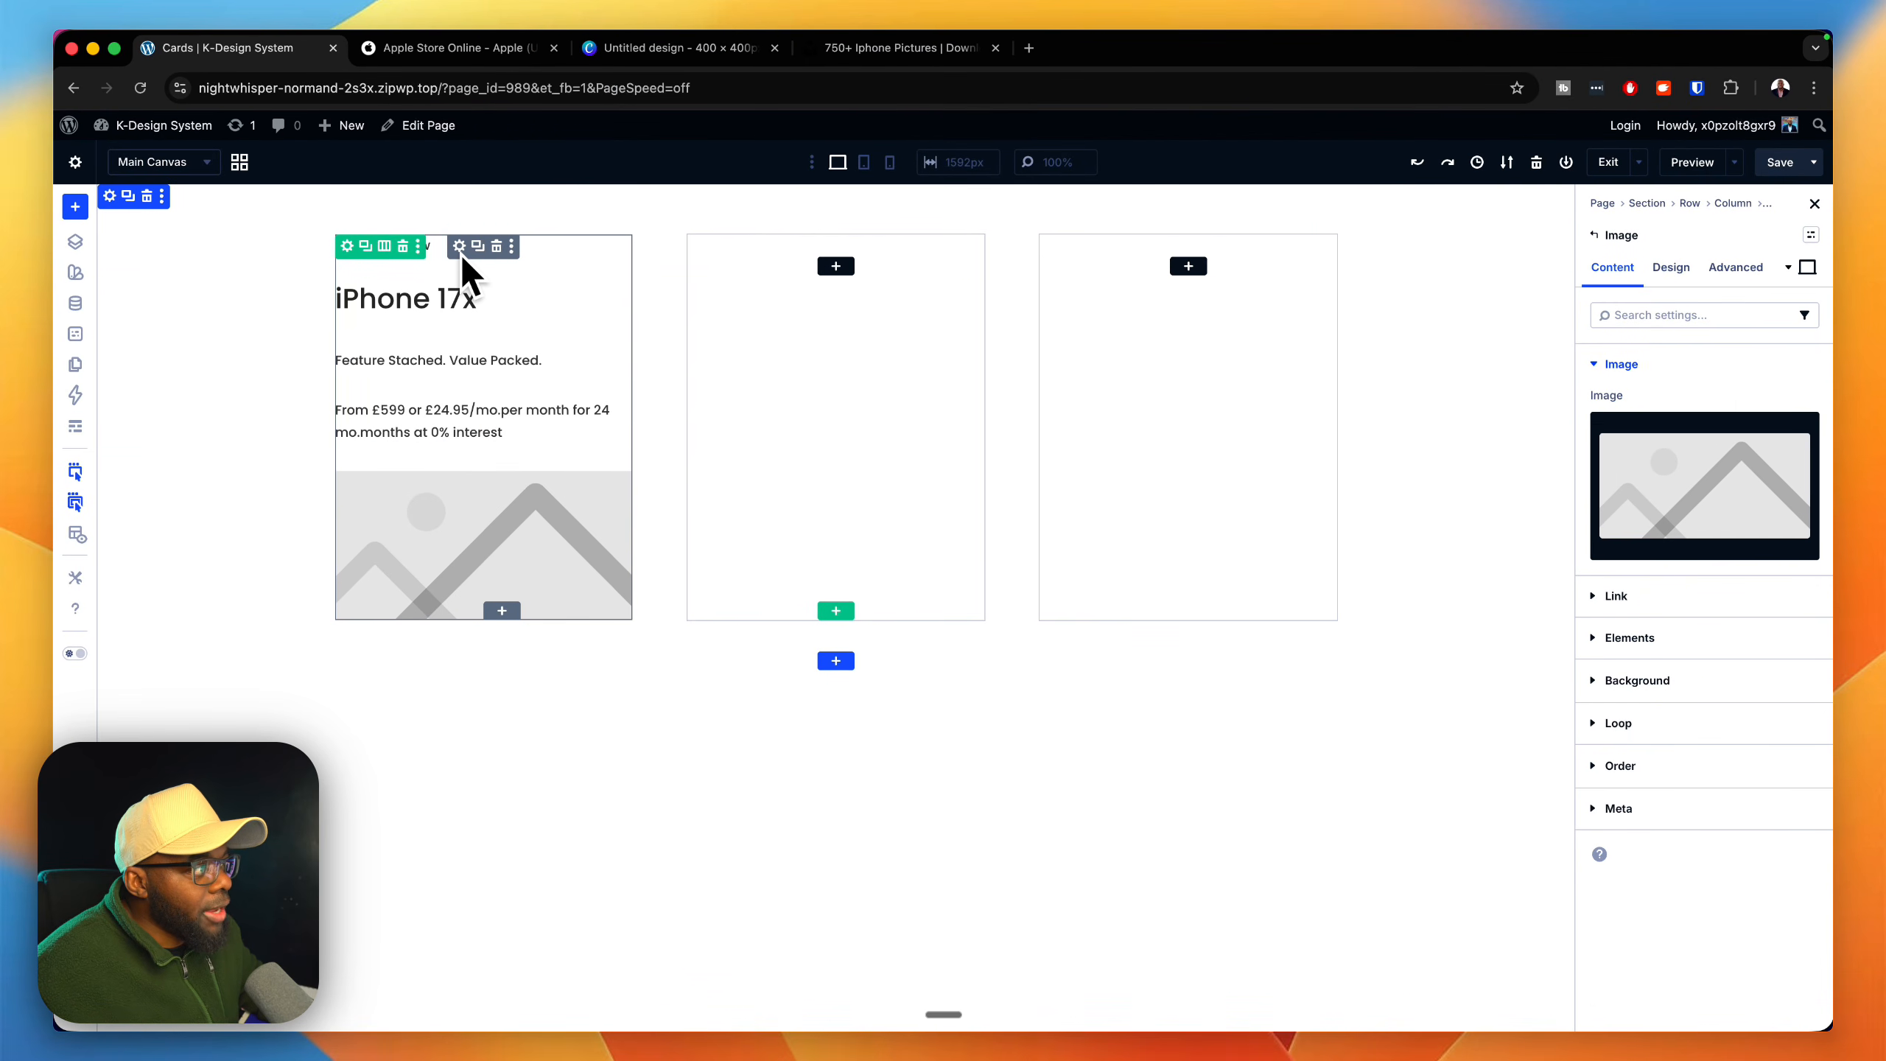
Step: Apply the p-all-medium spacing preset and the radius s border preset to the first column's outer Group
left_click(75, 242)
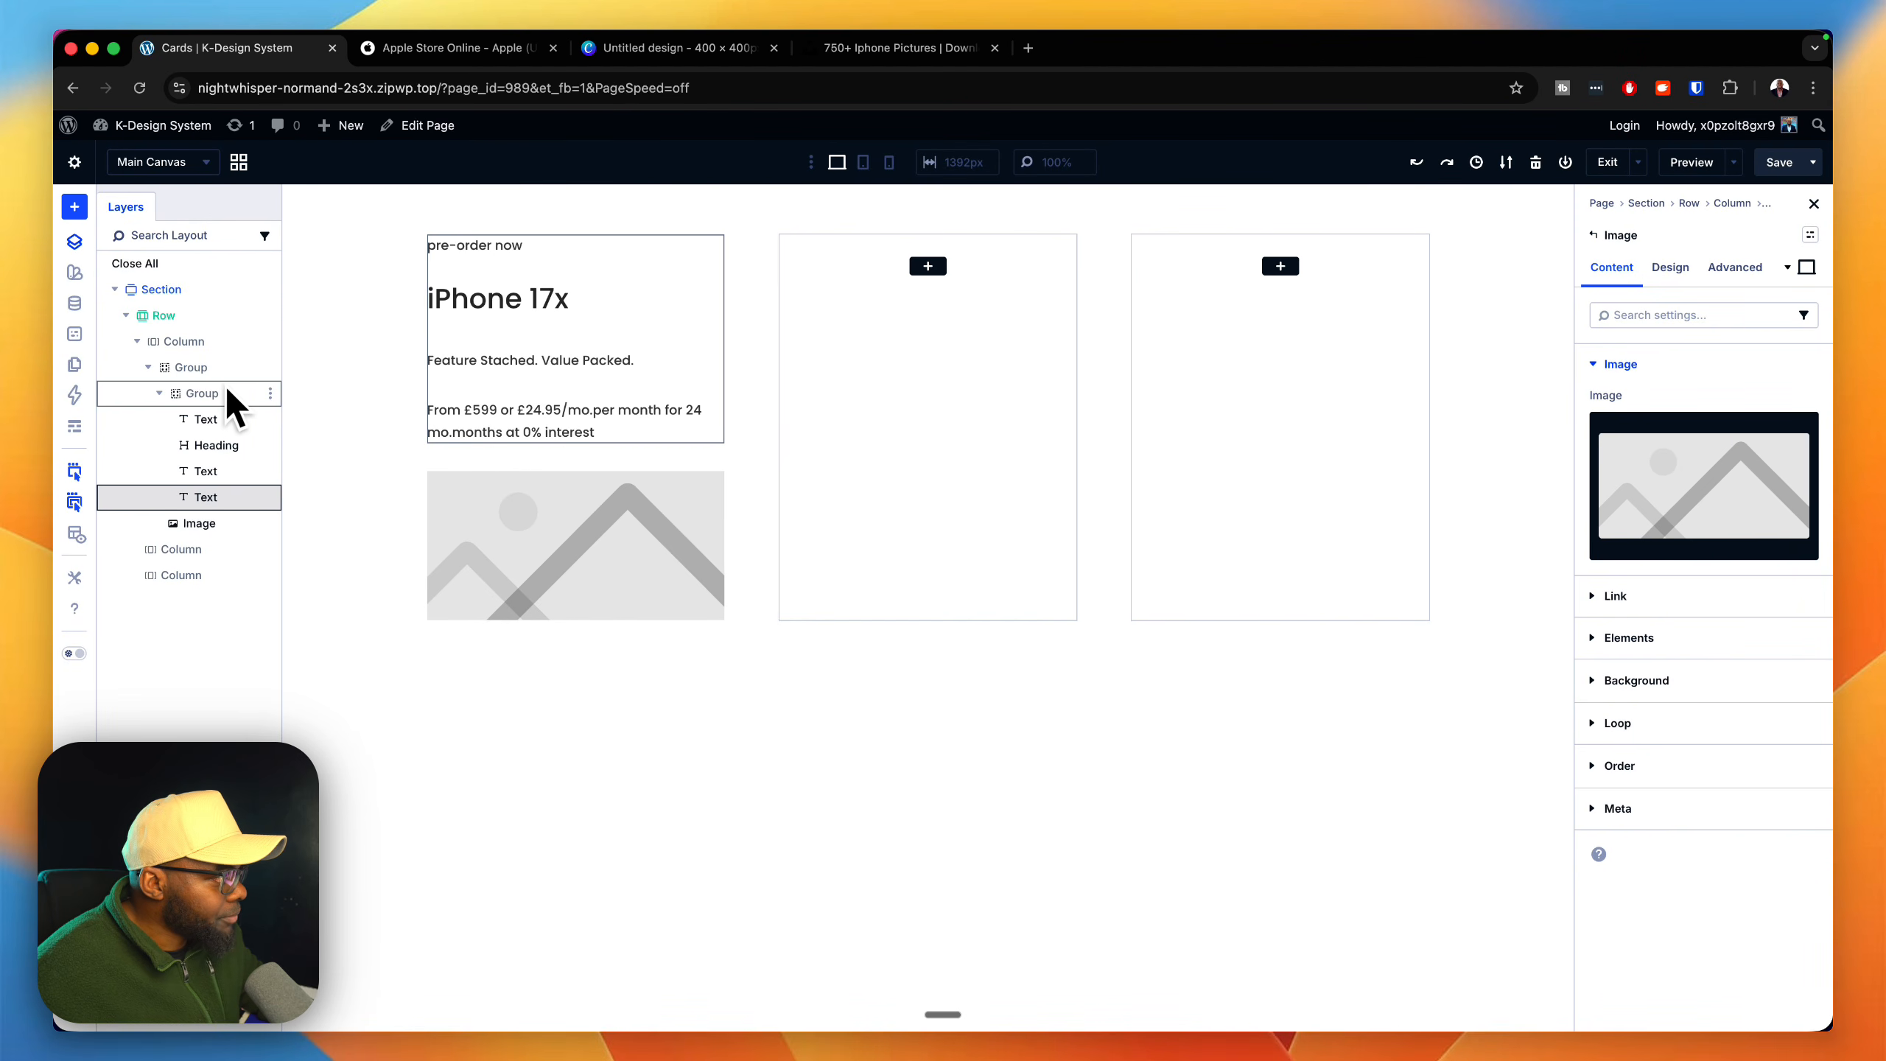
left_click(159, 393)
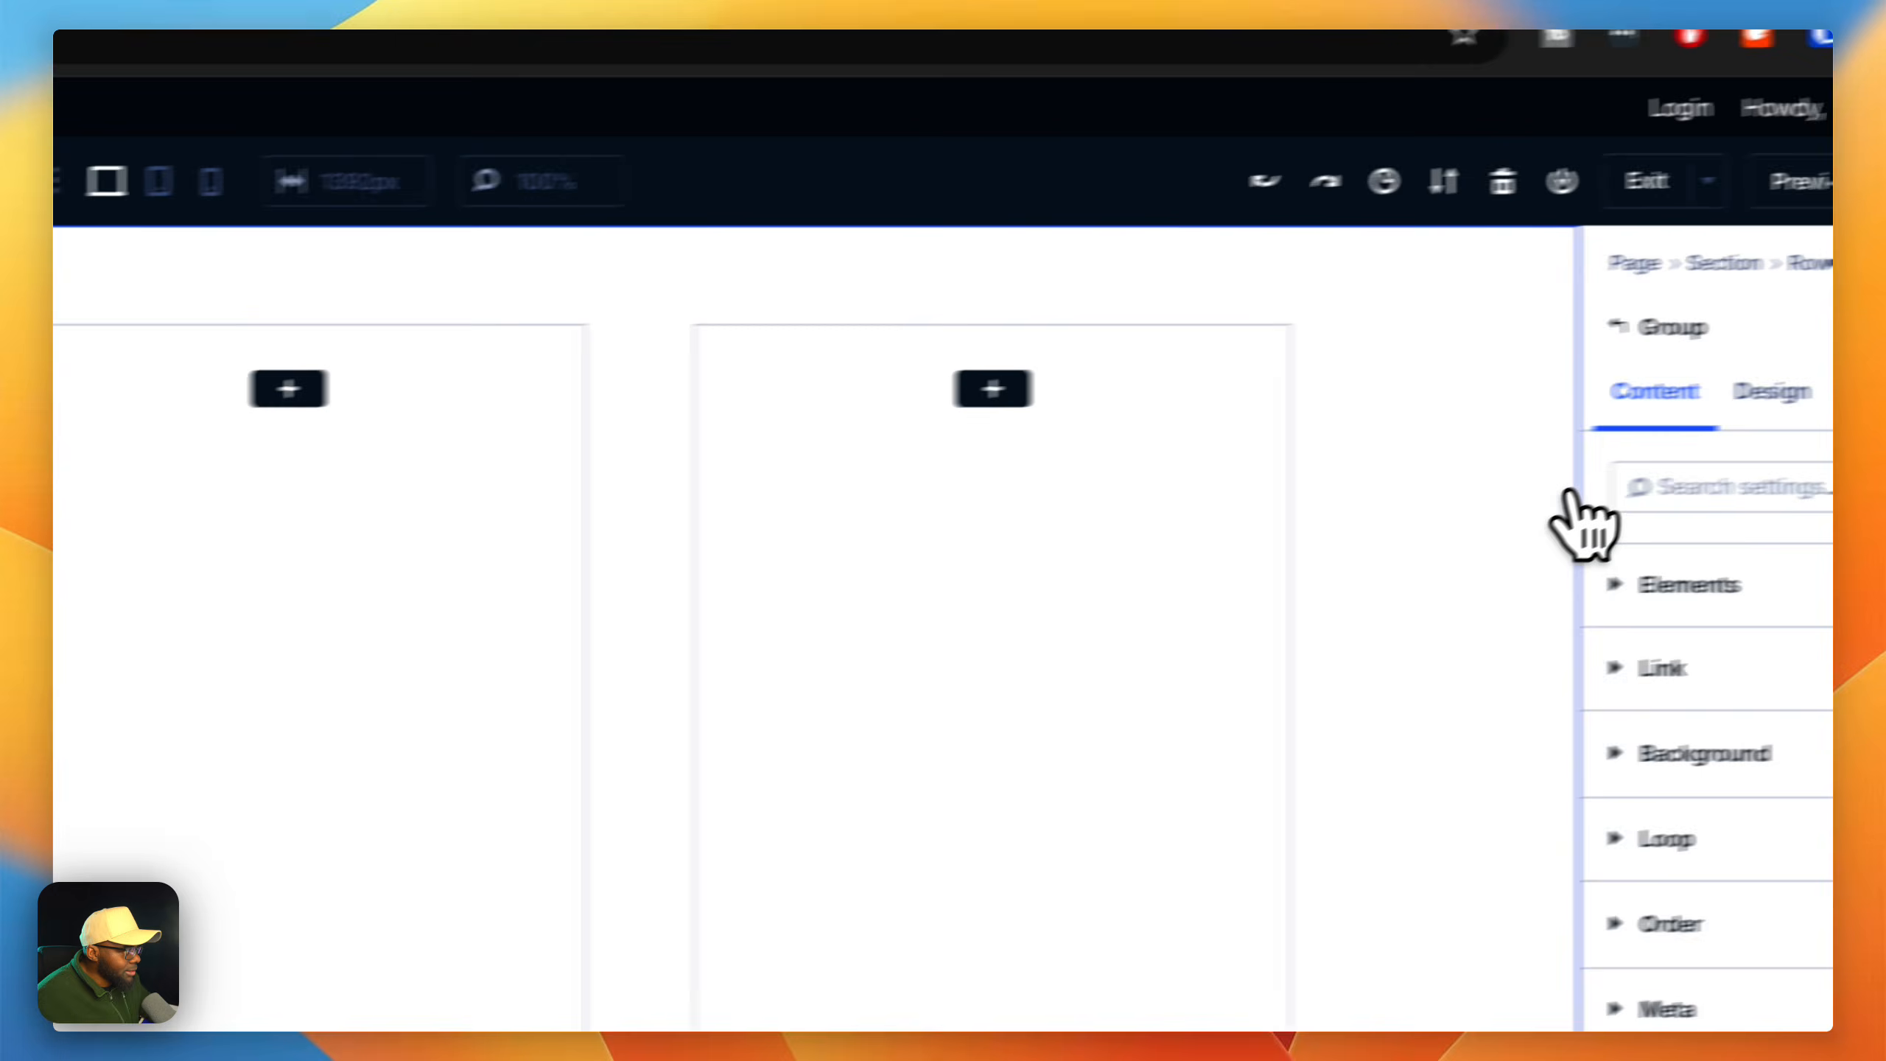
left_click(1772, 391)
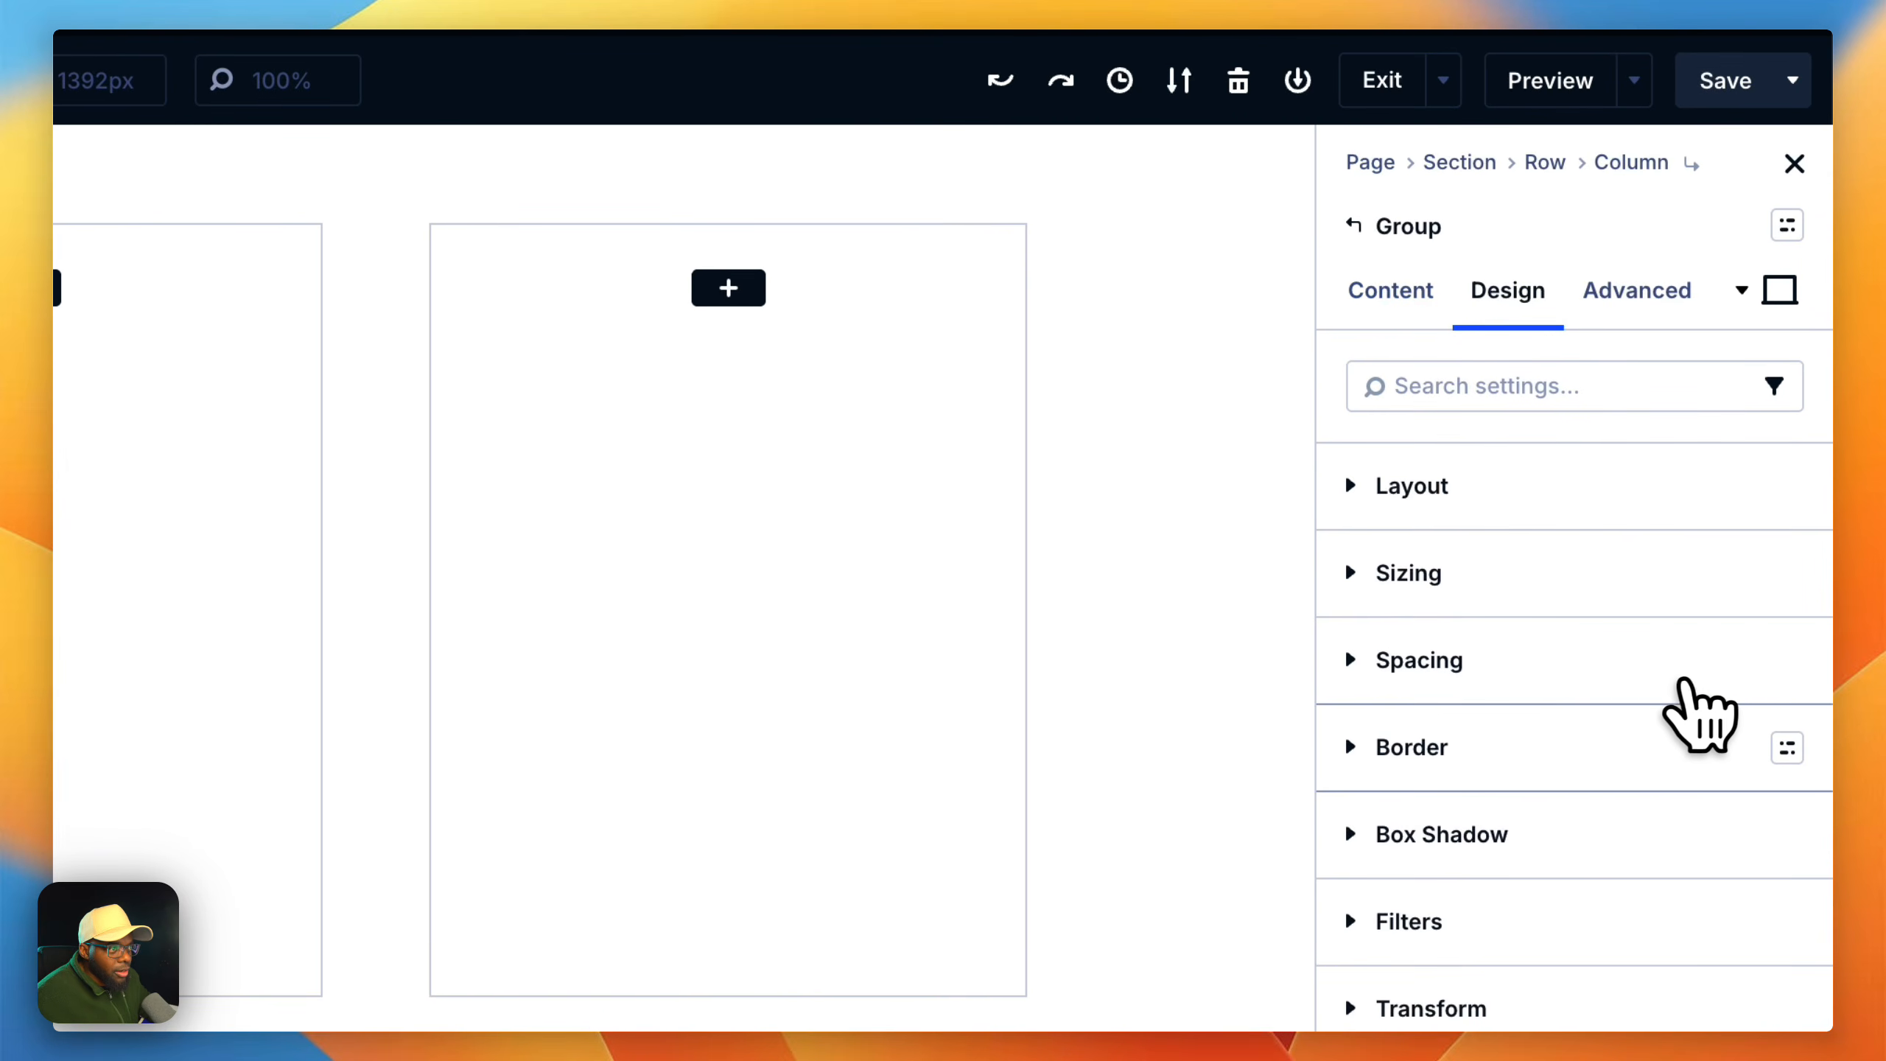
left_click(1786, 663)
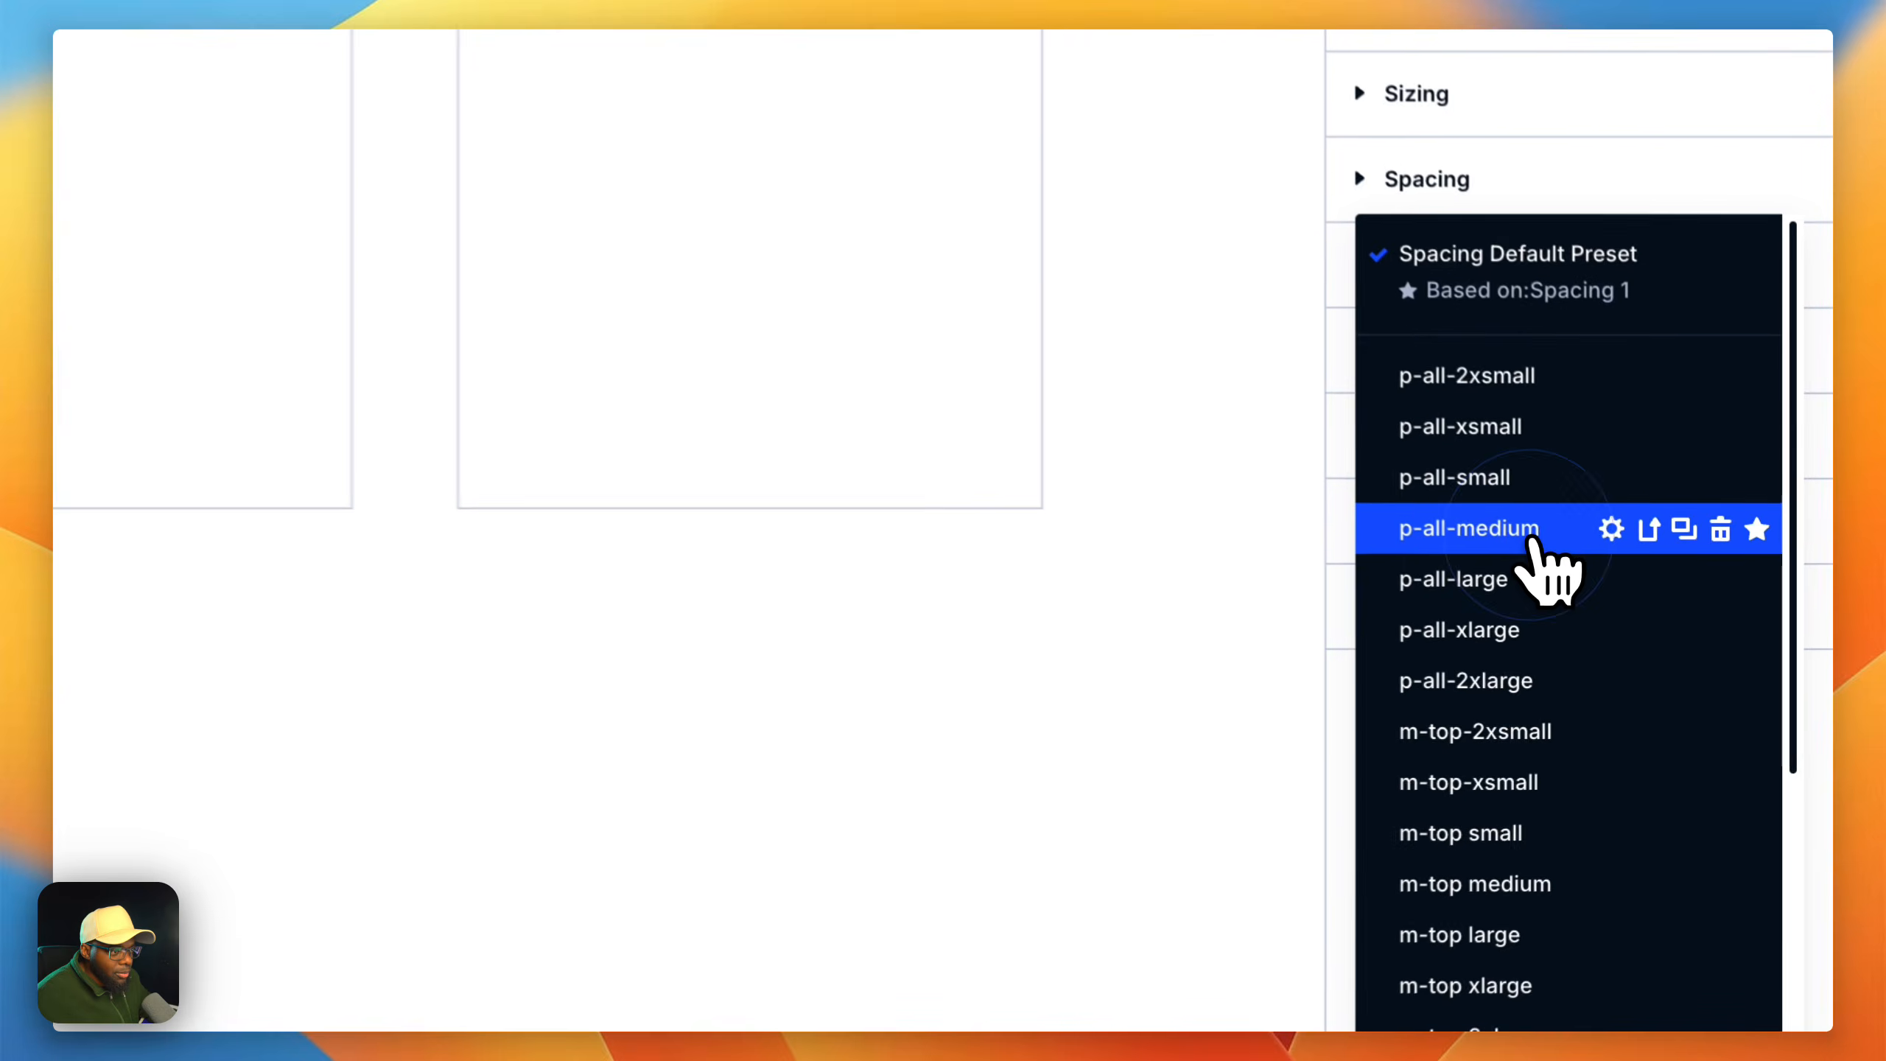
left_click(1681, 638)
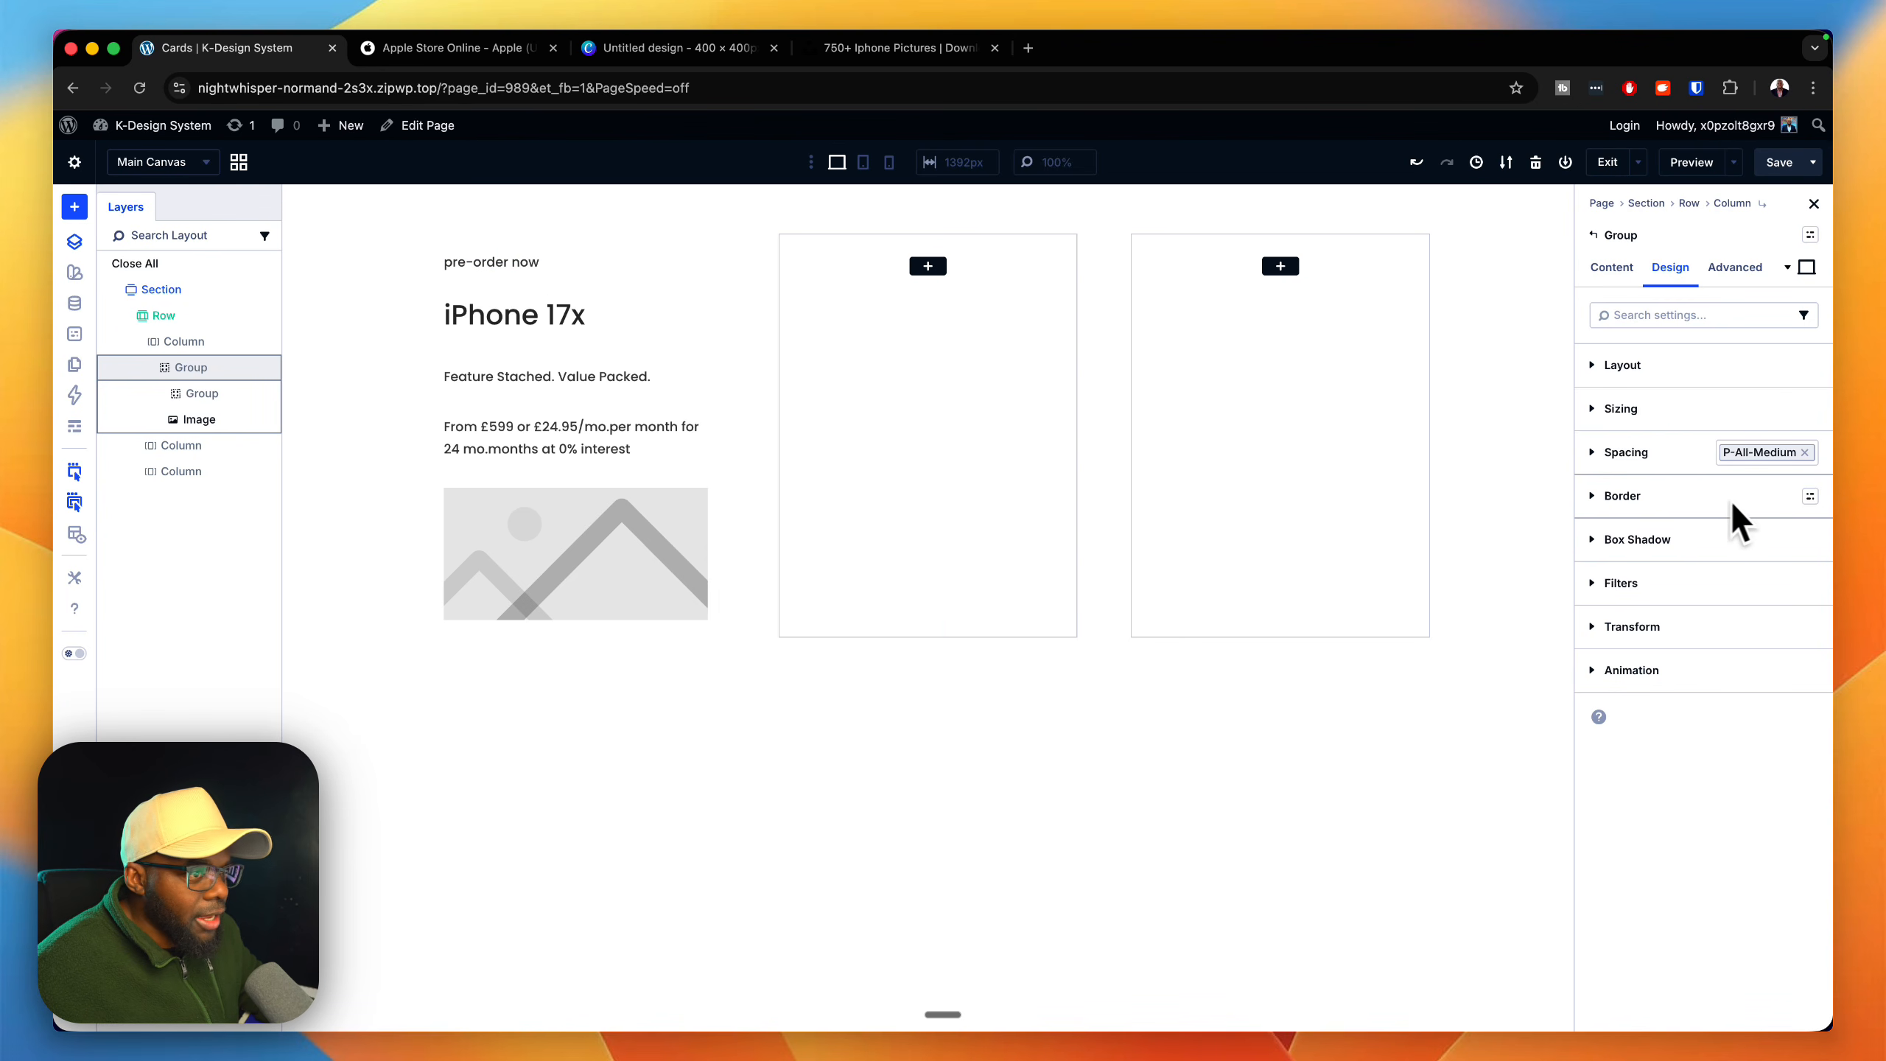
left_click(1811, 496)
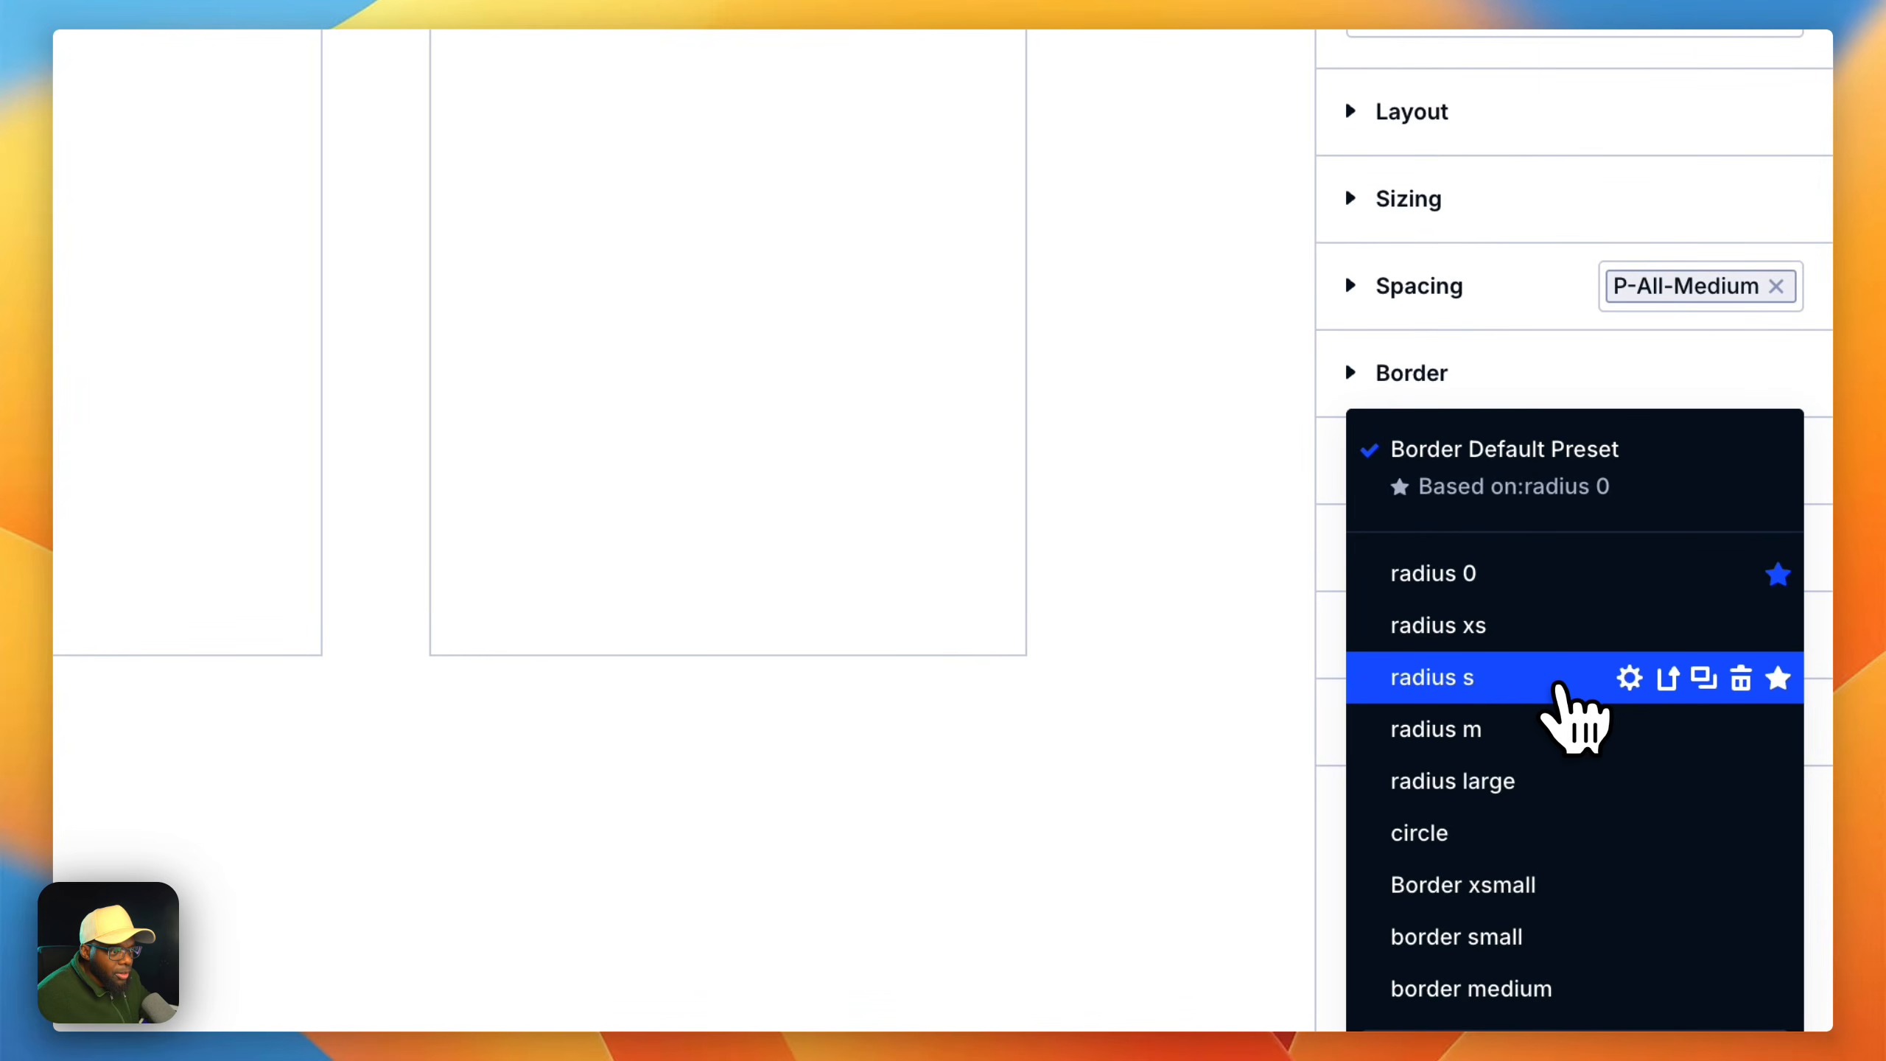
left_click(1555, 687)
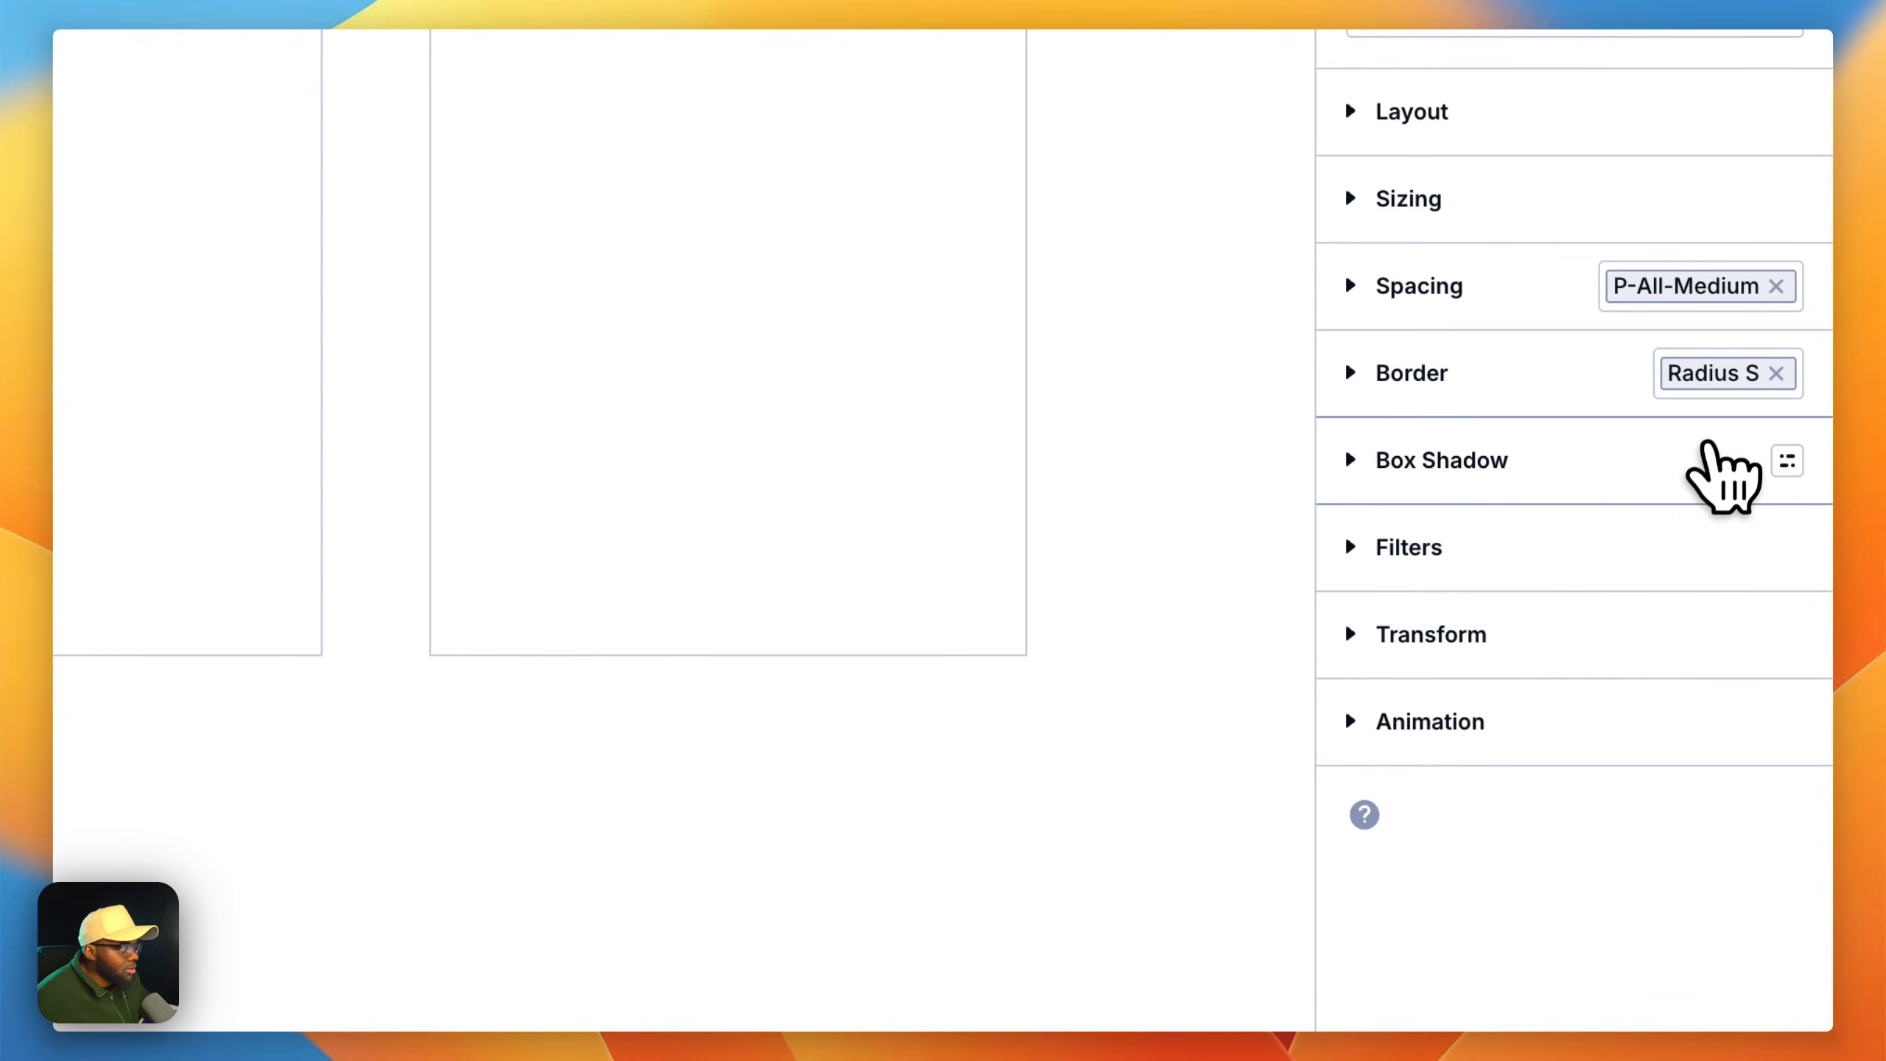
Step: Add the Border xsmall preset alongside radius s on the first column's outer Group
left_click(1710, 379)
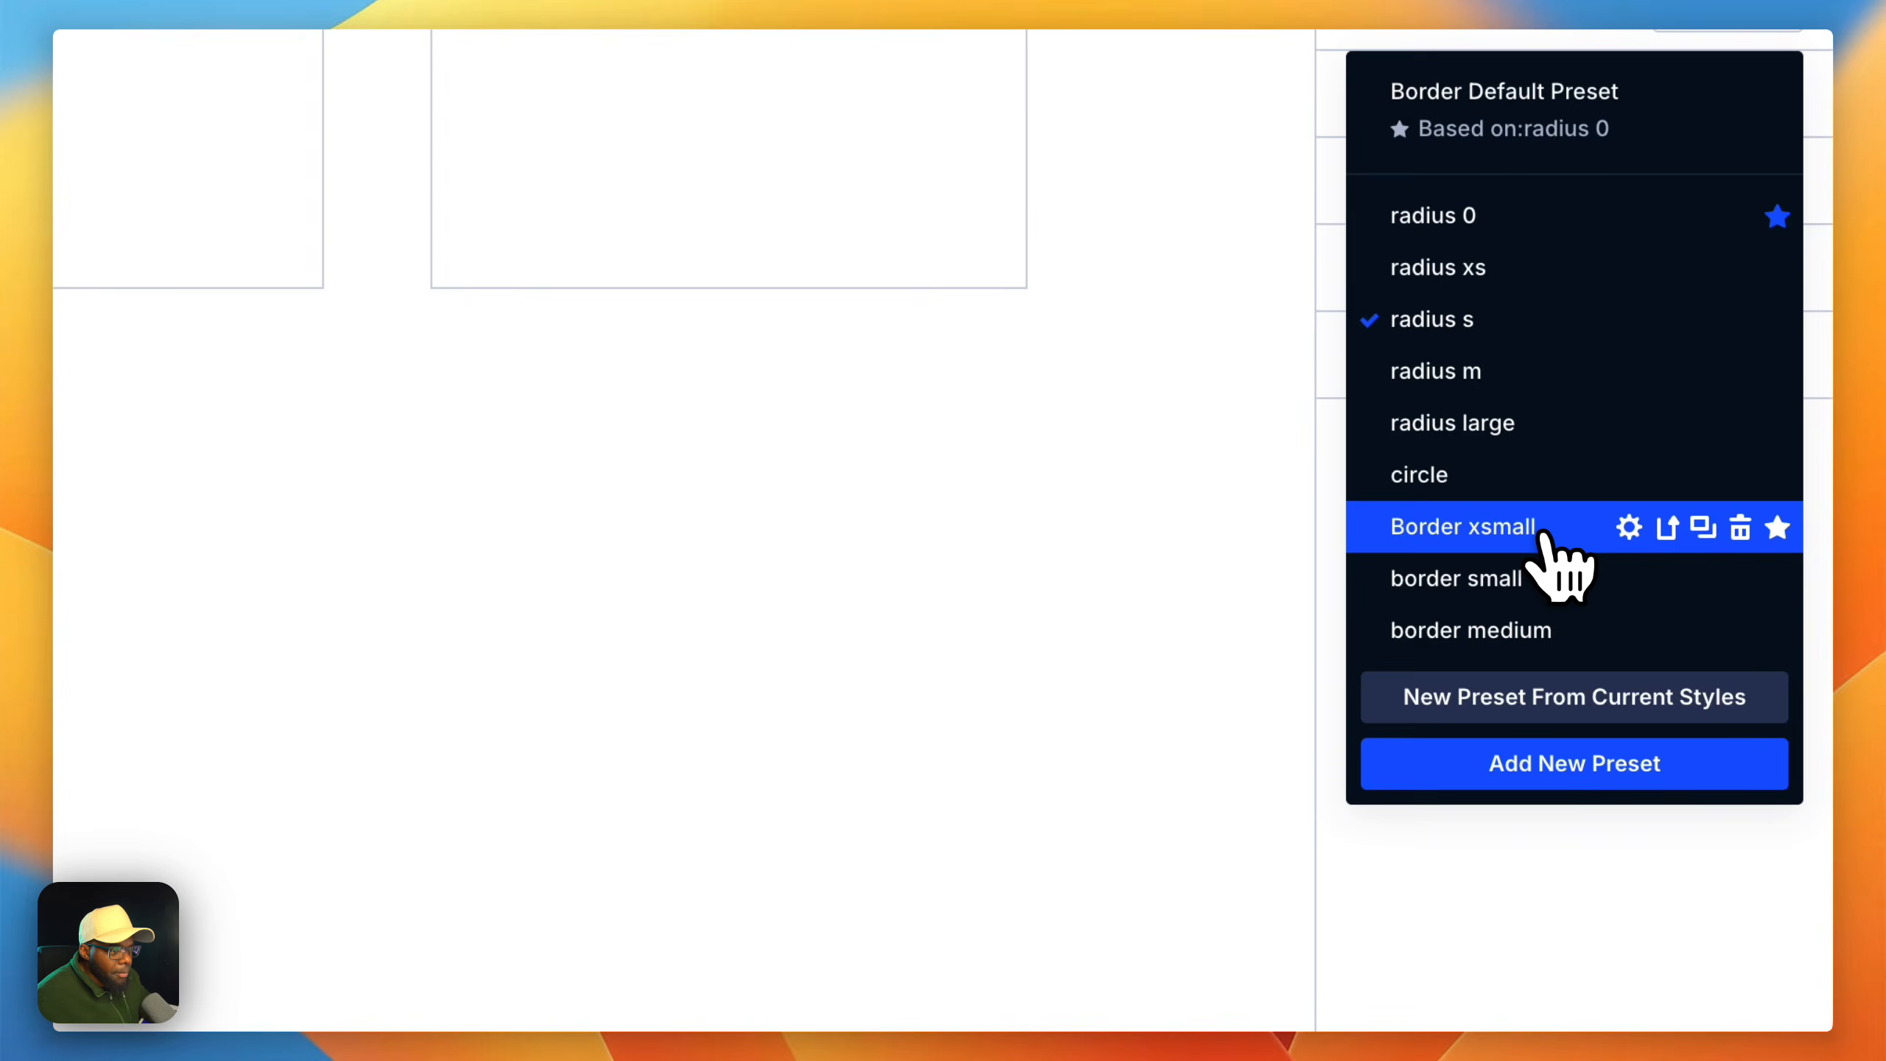
left_click(1626, 669)
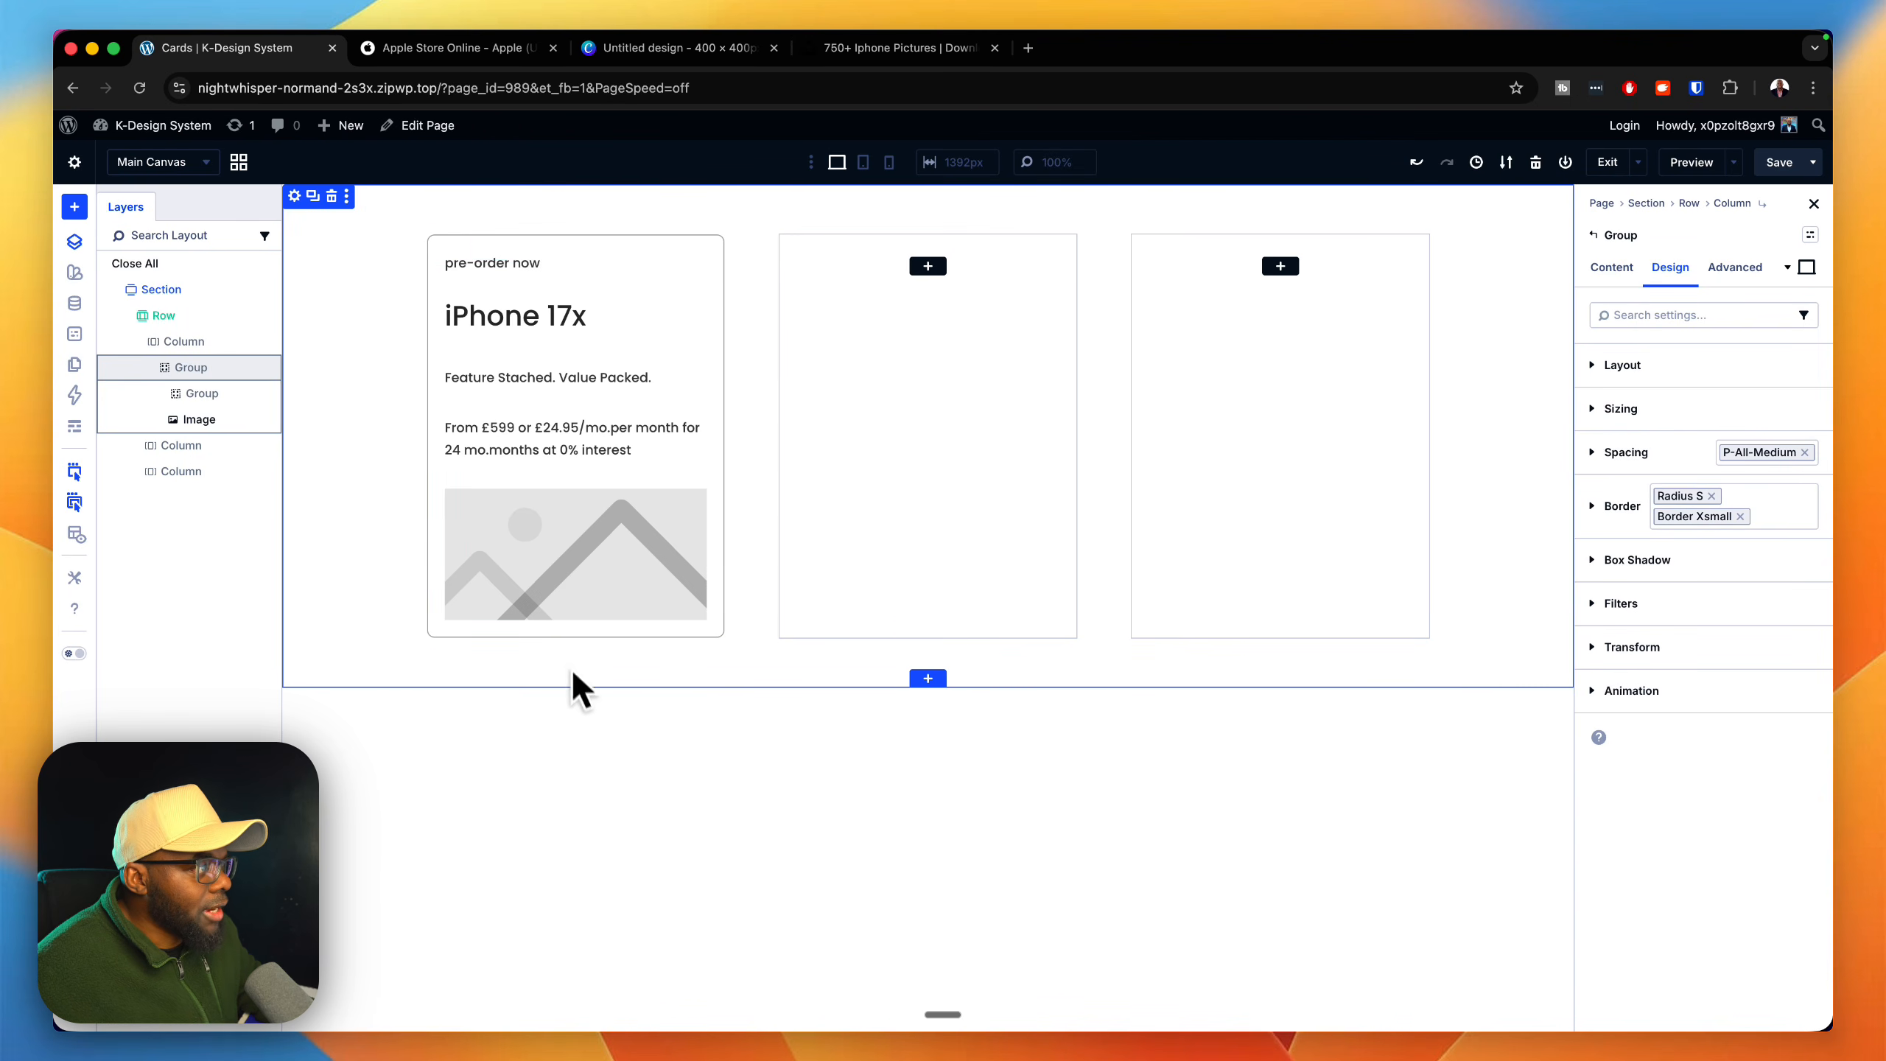
Step: Replace the placeholder in the first card's Image module with the iPhone picture "Untitled design (10)" from the media library
mouse_move(606, 545)
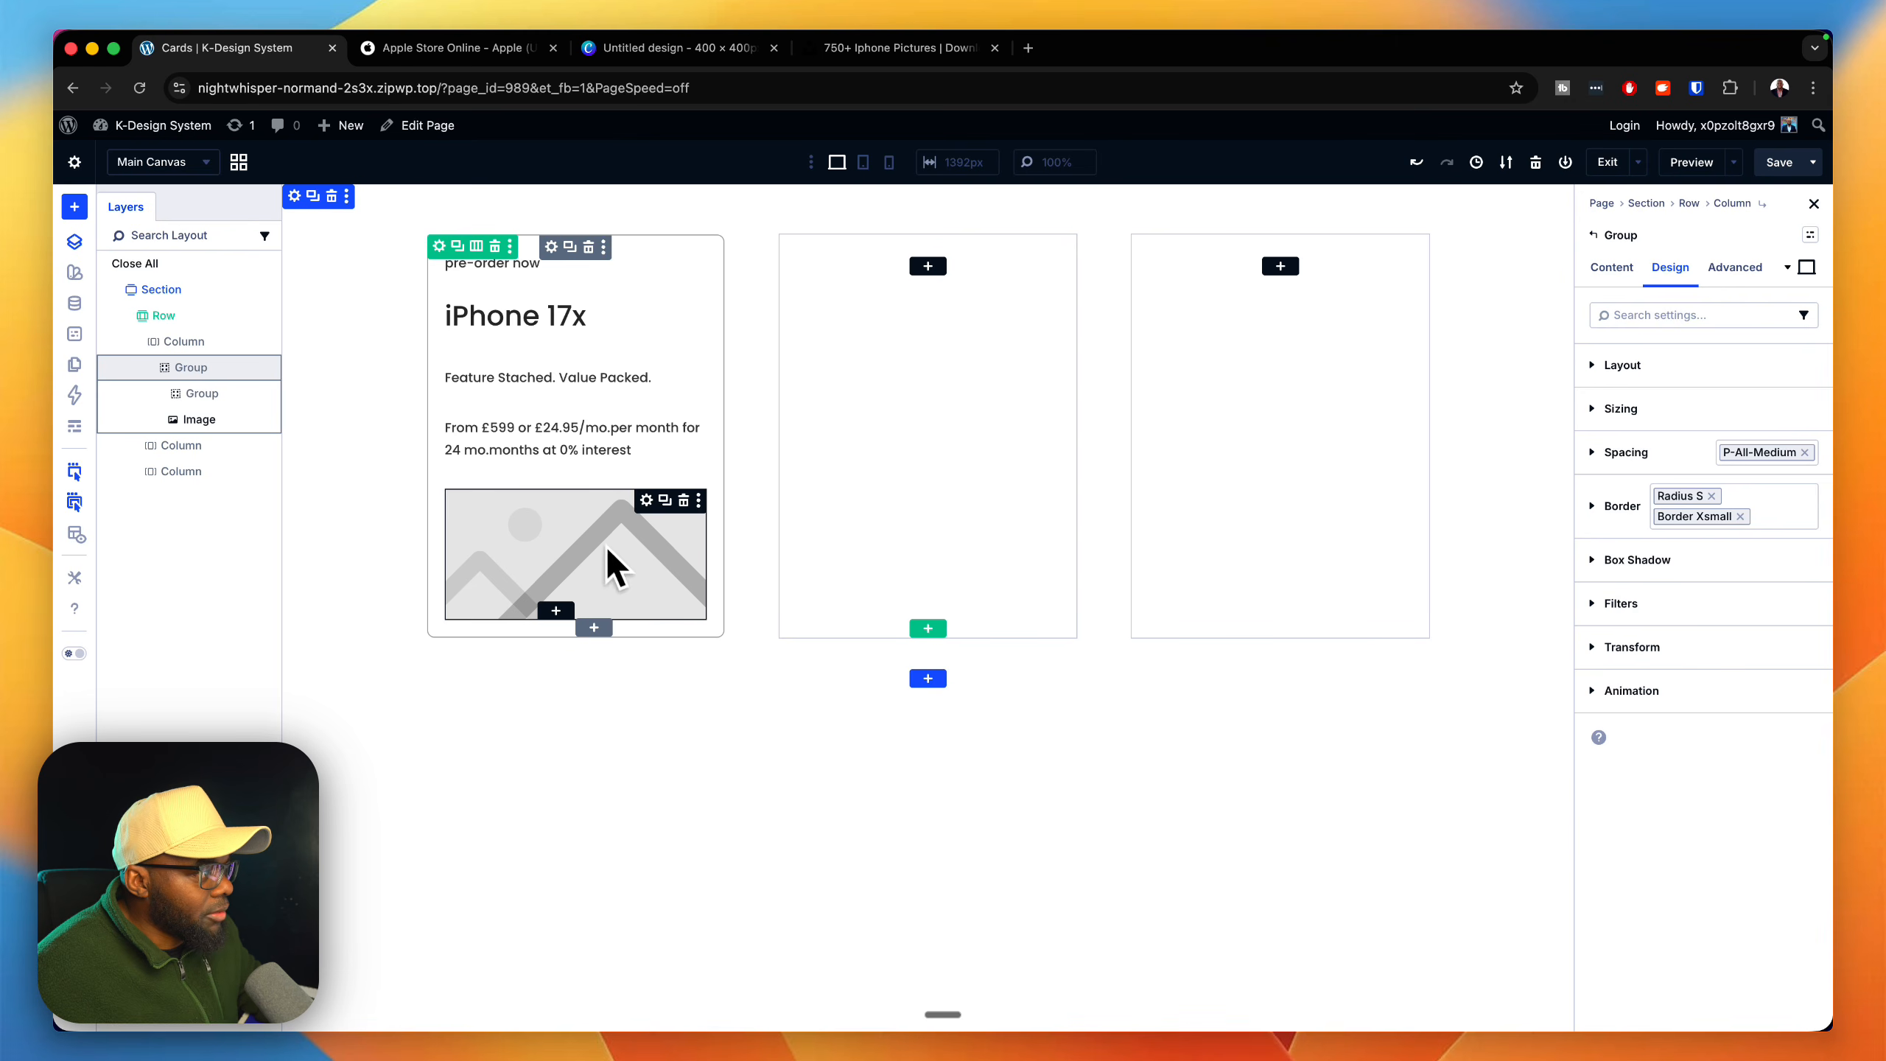
left_click(646, 501)
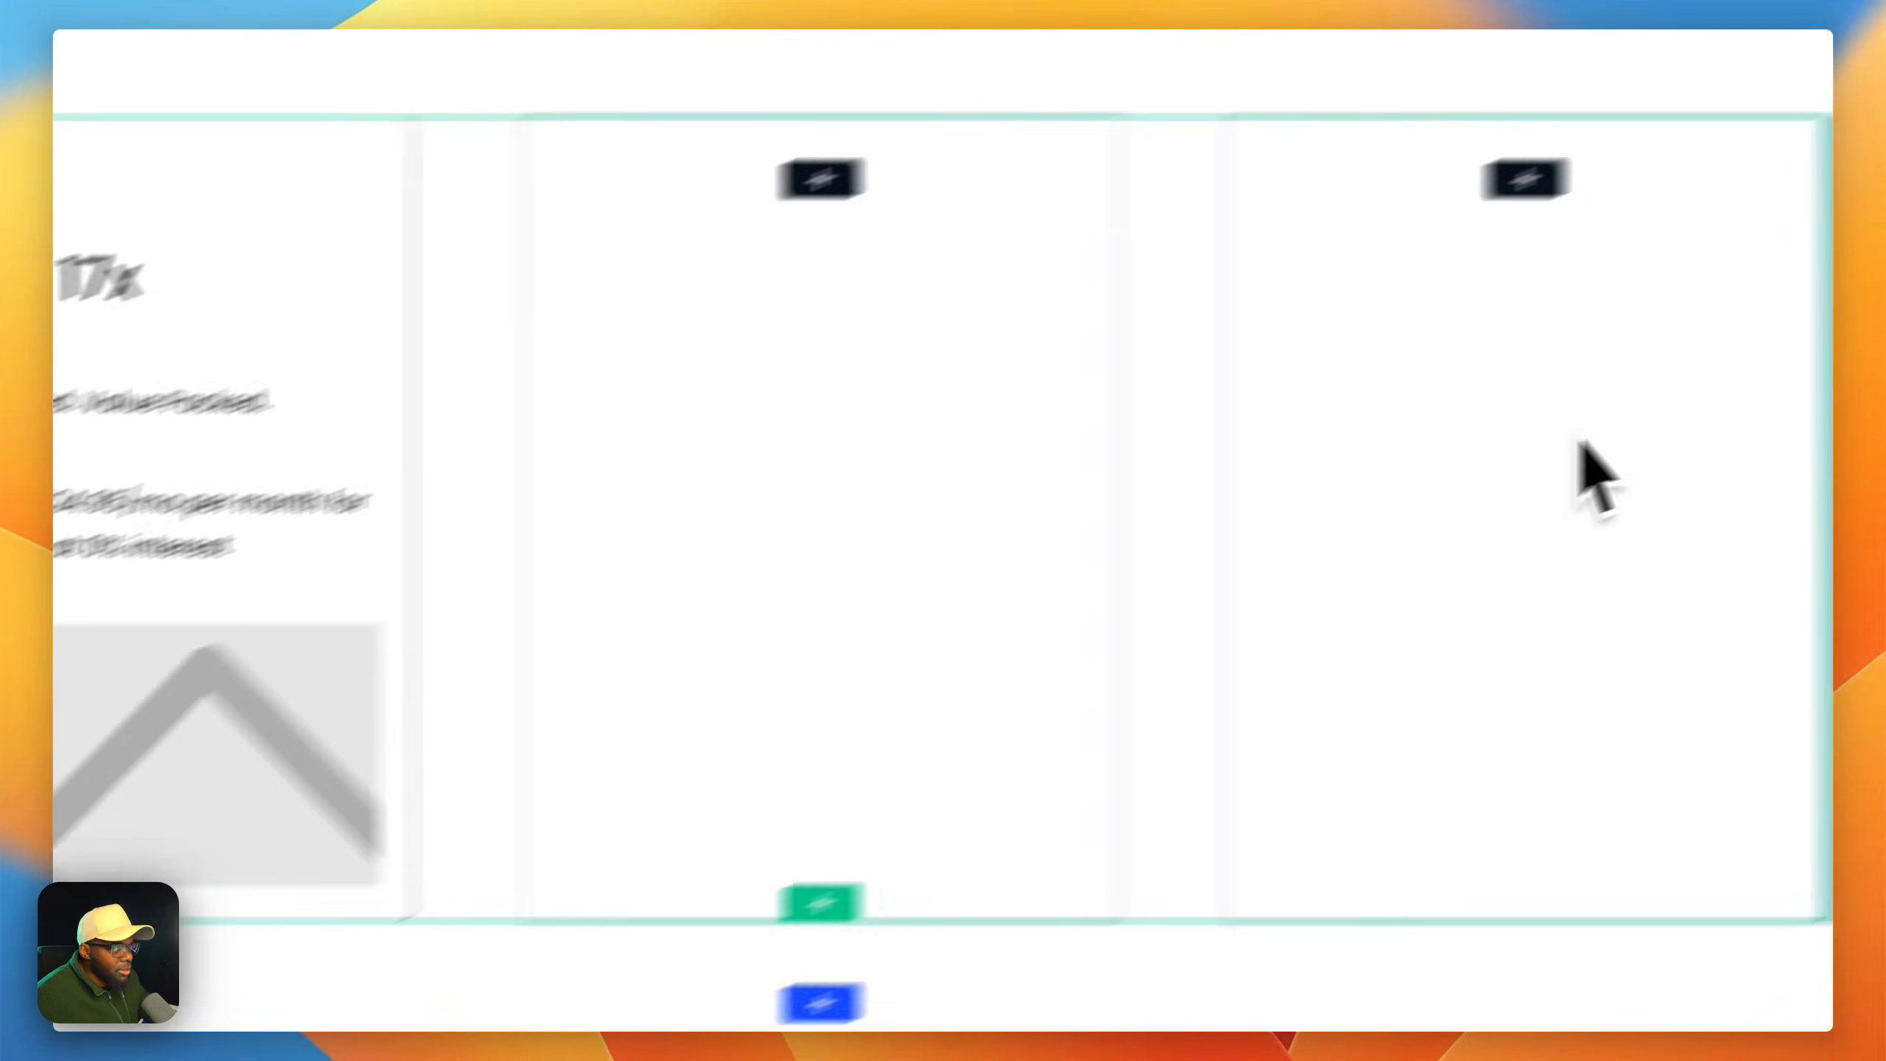
left_click(1429, 325)
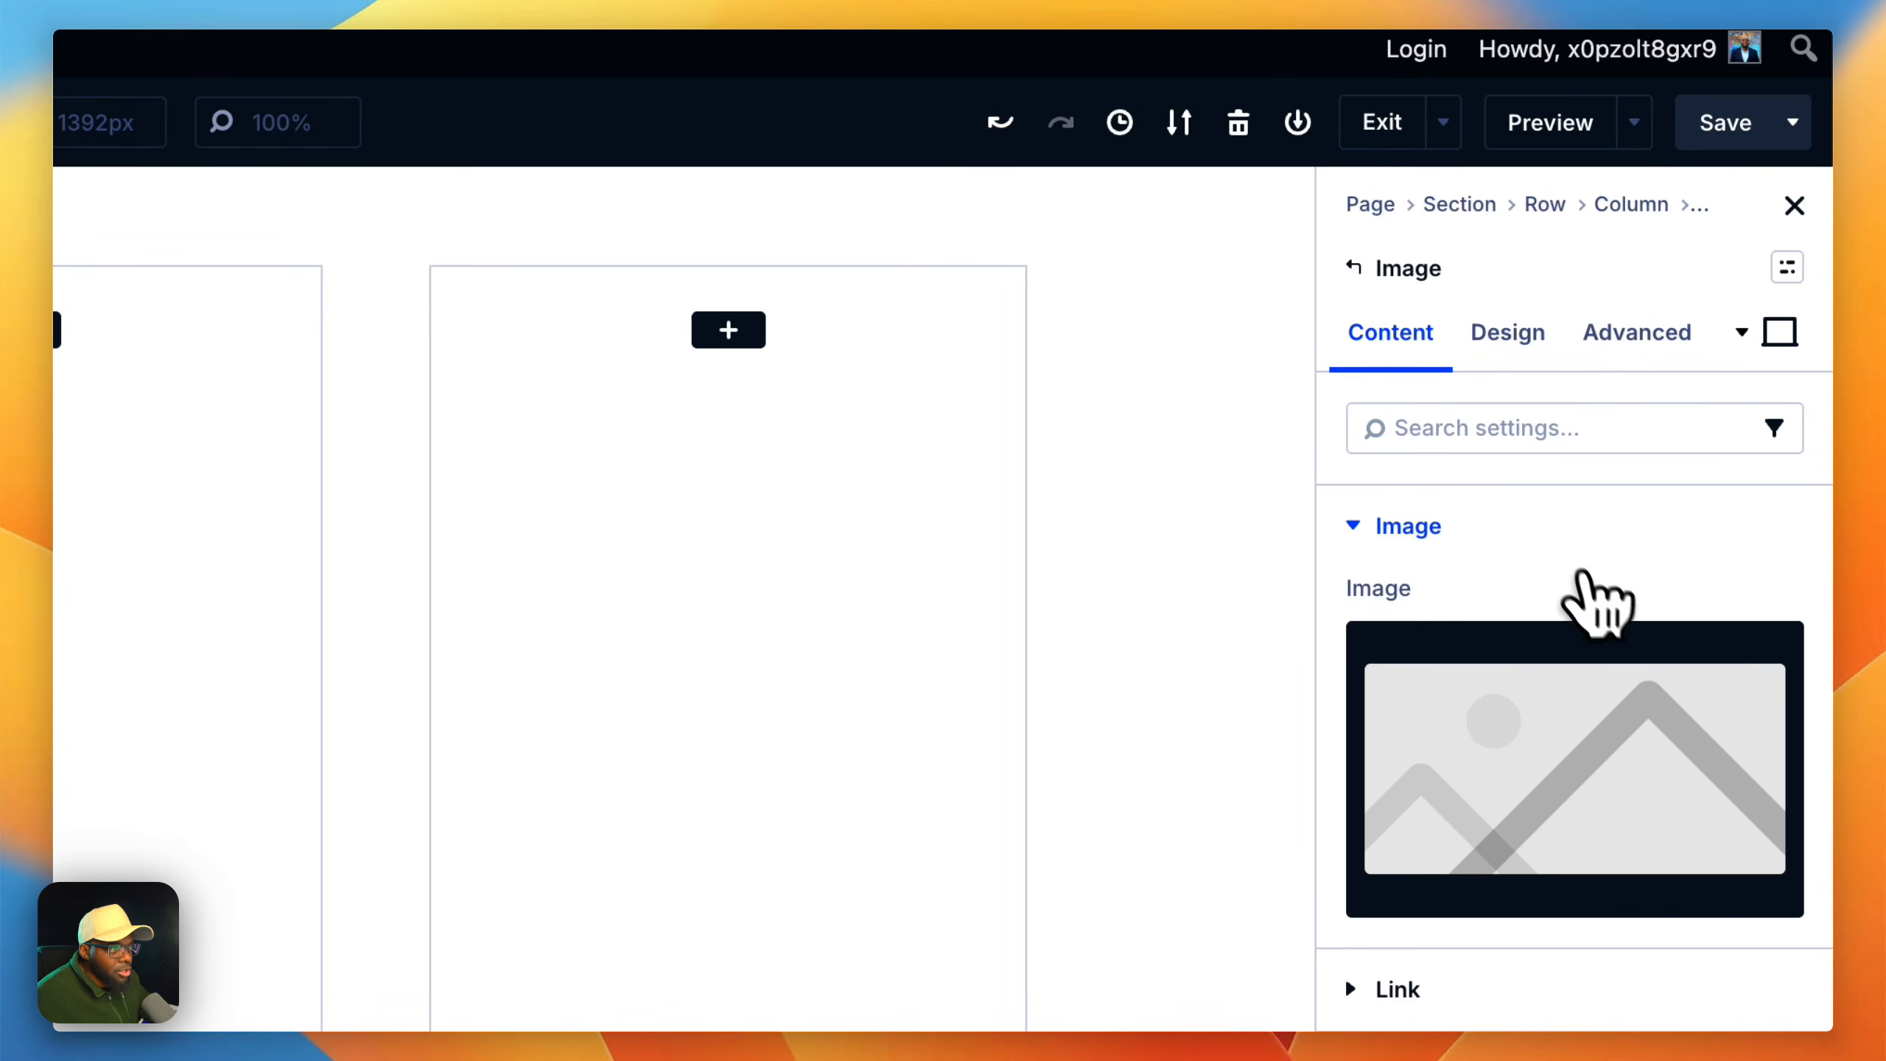
left_click(1649, 750)
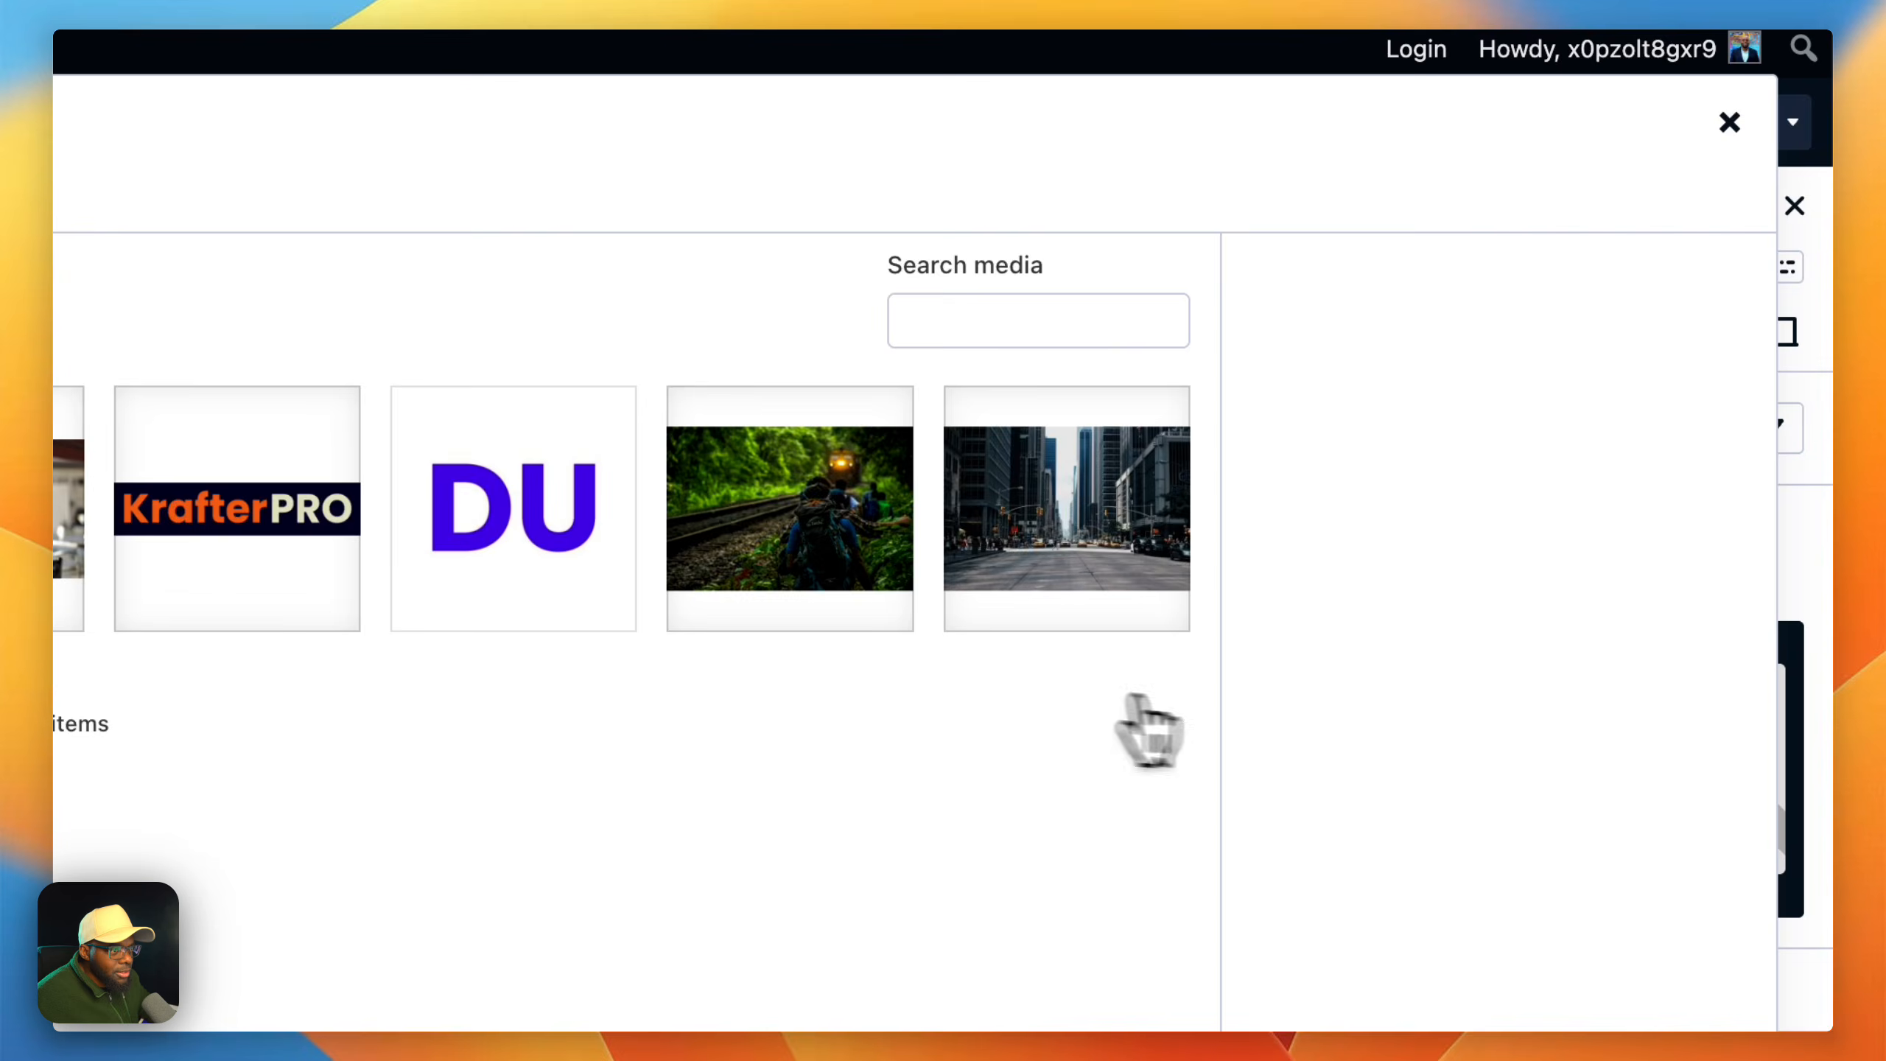
left_click(440, 299)
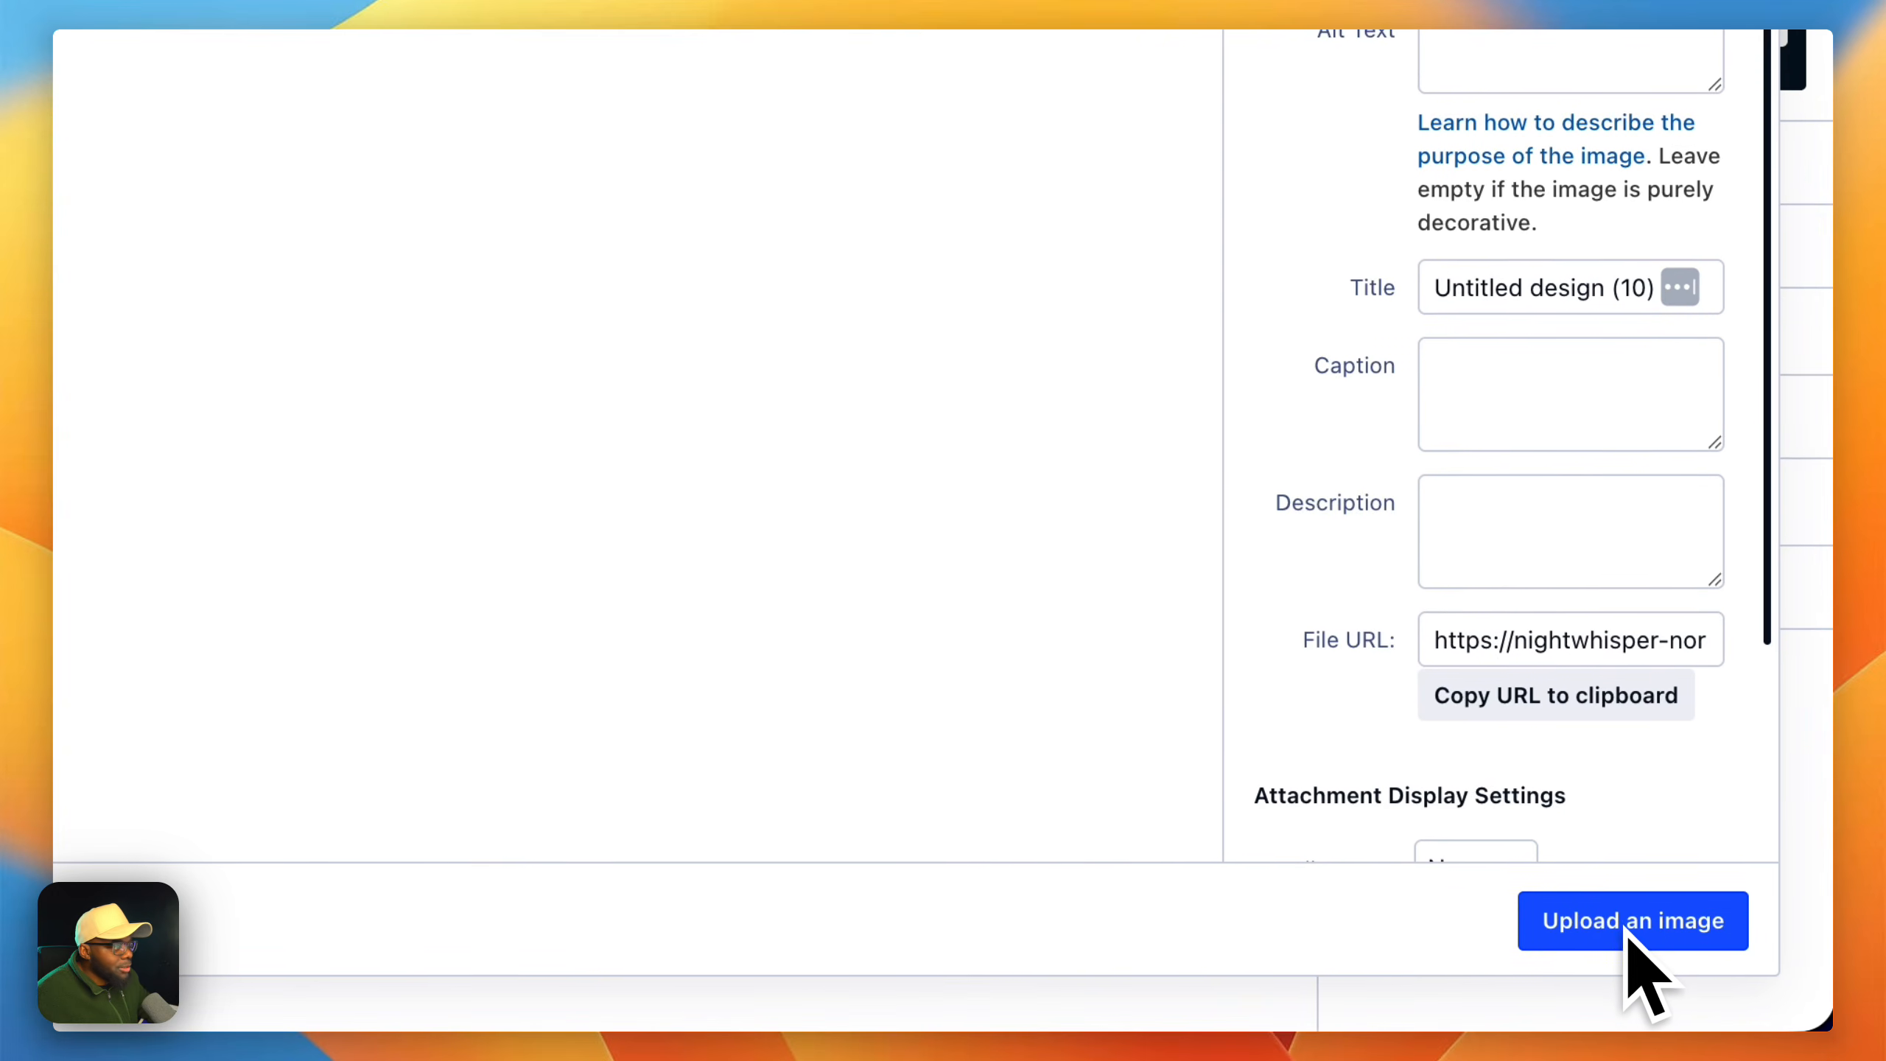
left_click(1625, 929)
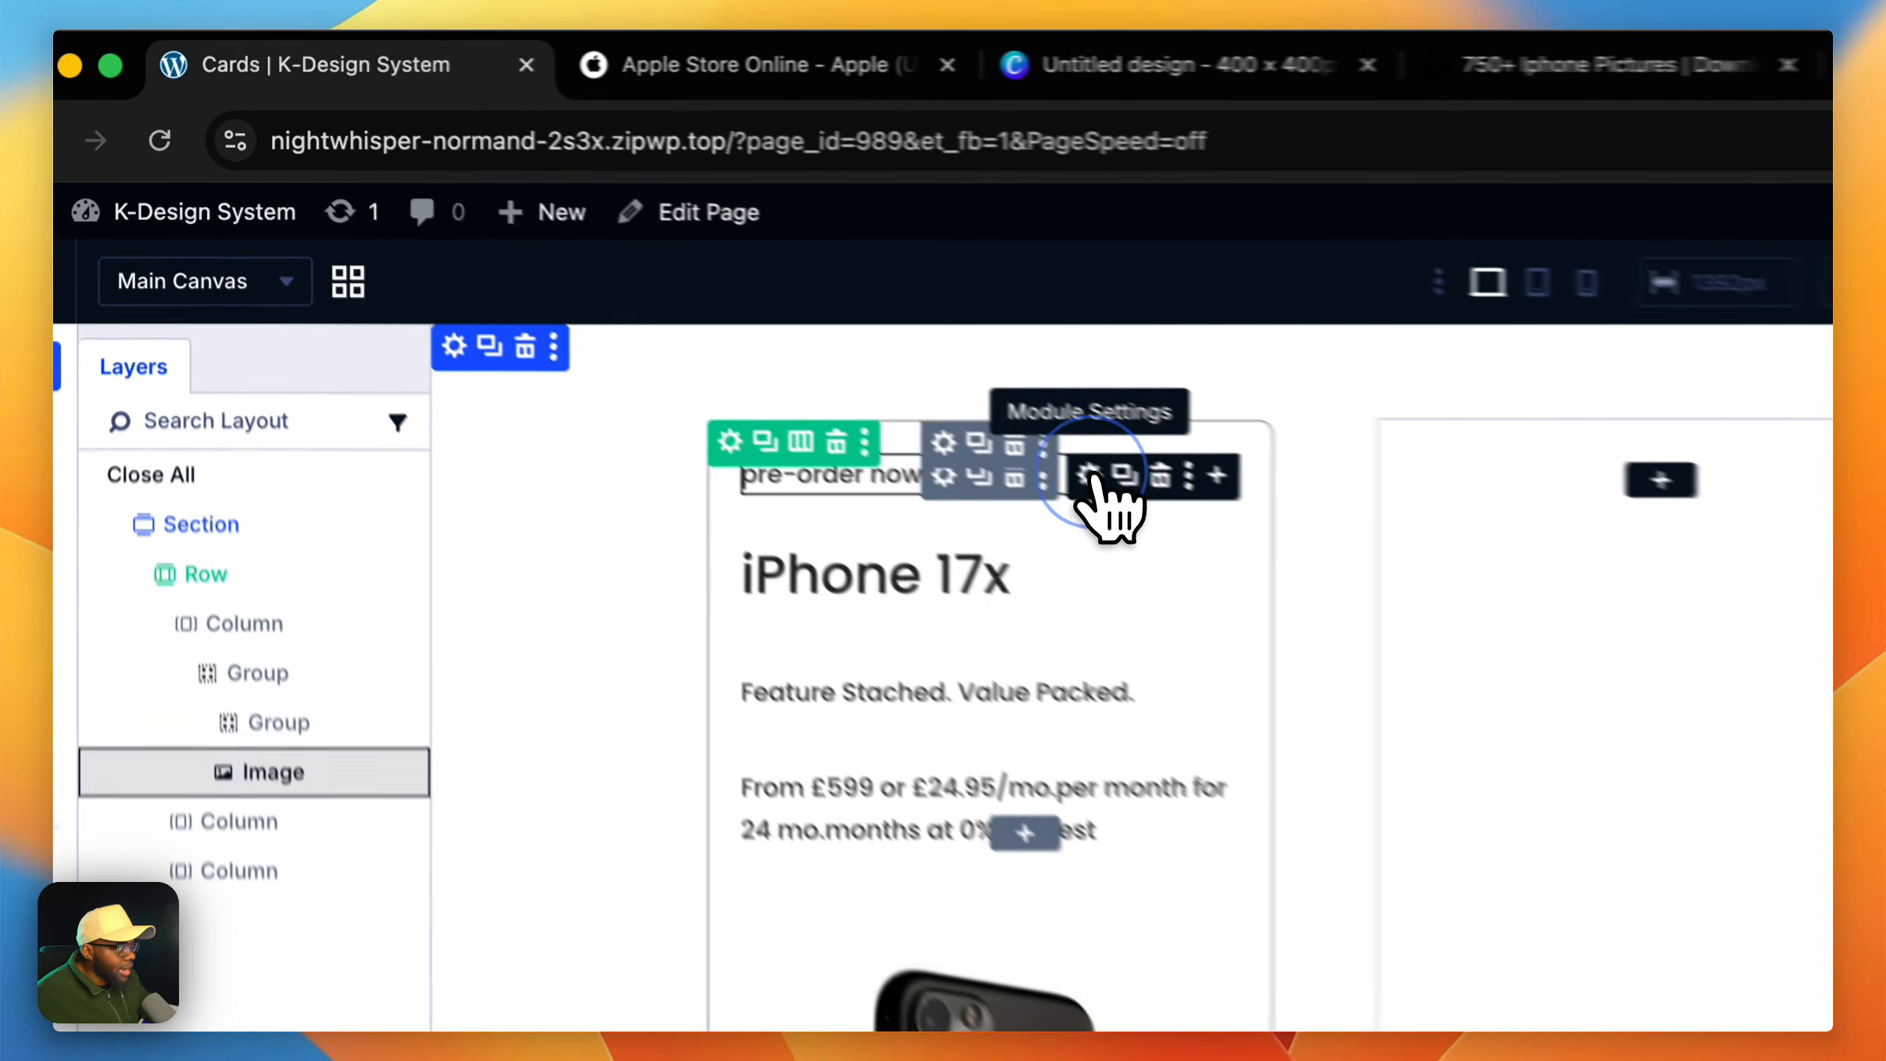
Step: Check the Apple Store cards for reference and apply the k-eyebrow preset to the "pre-order now" Text module
left_click(628, 264)
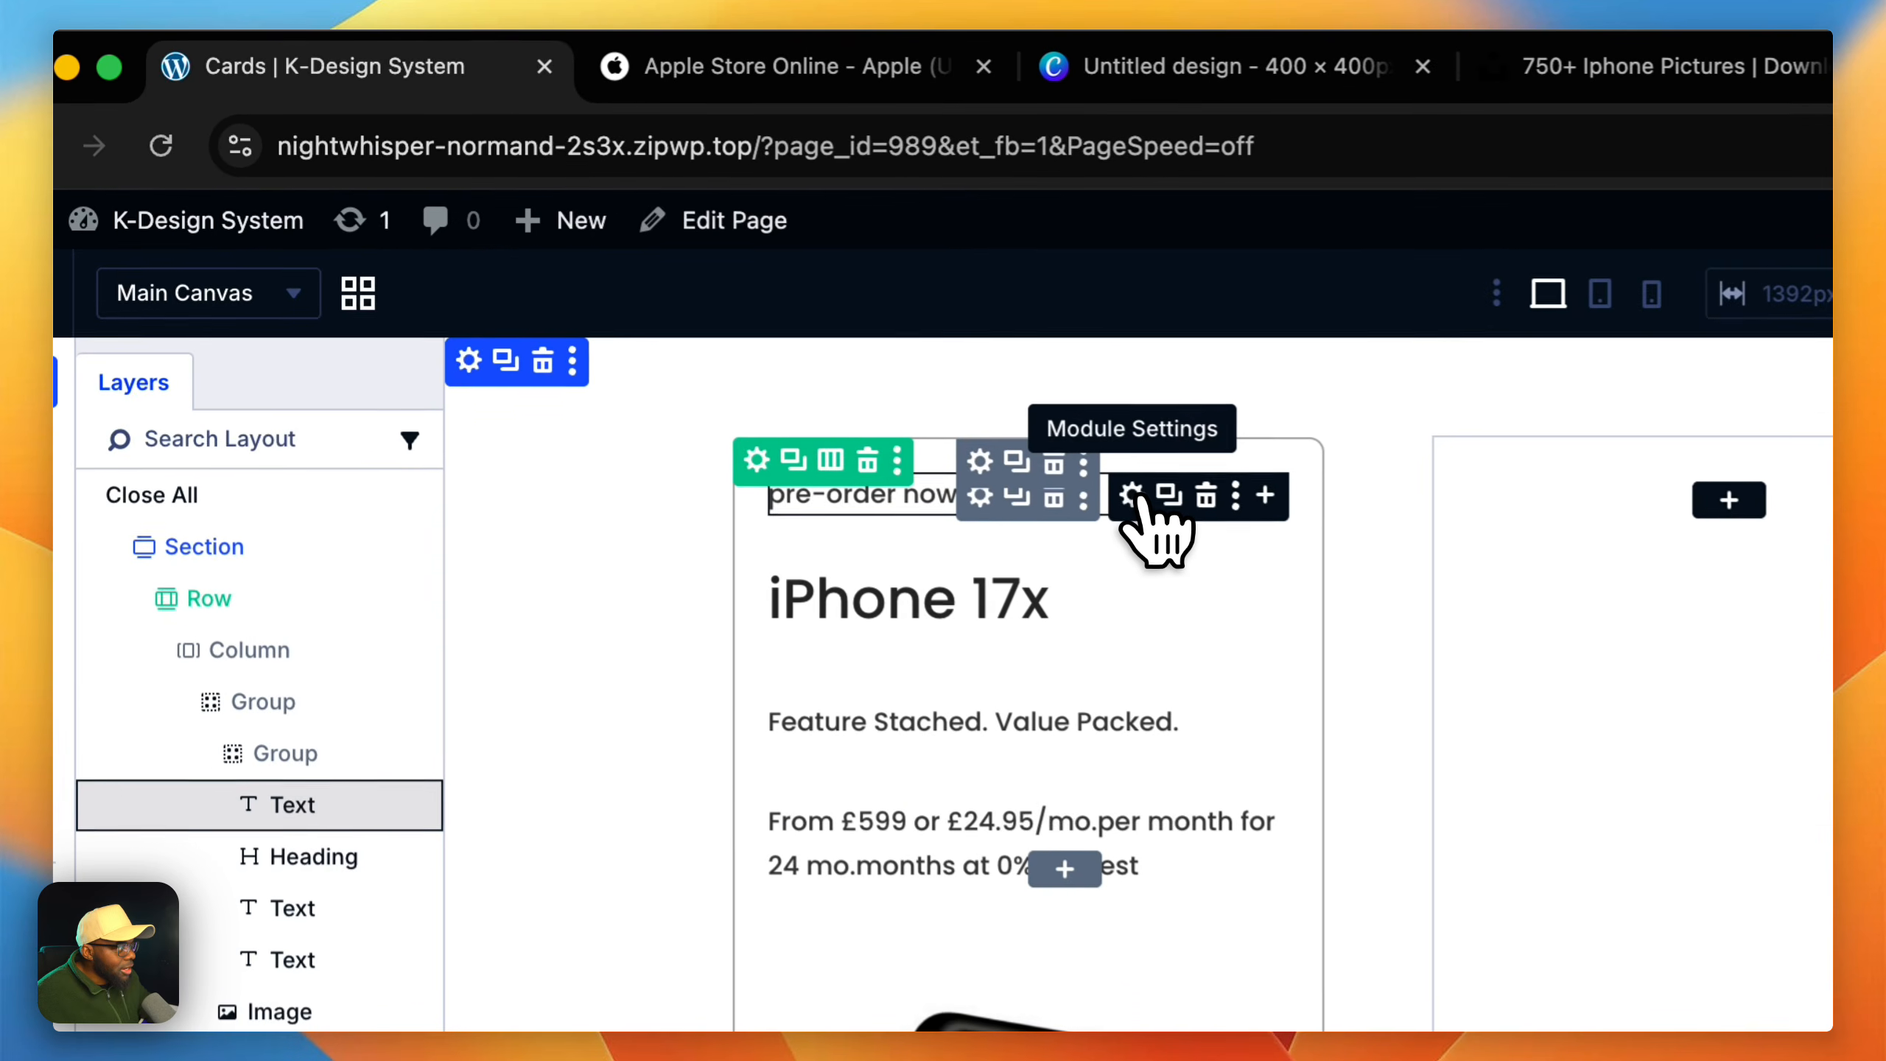
left_click(752, 74)
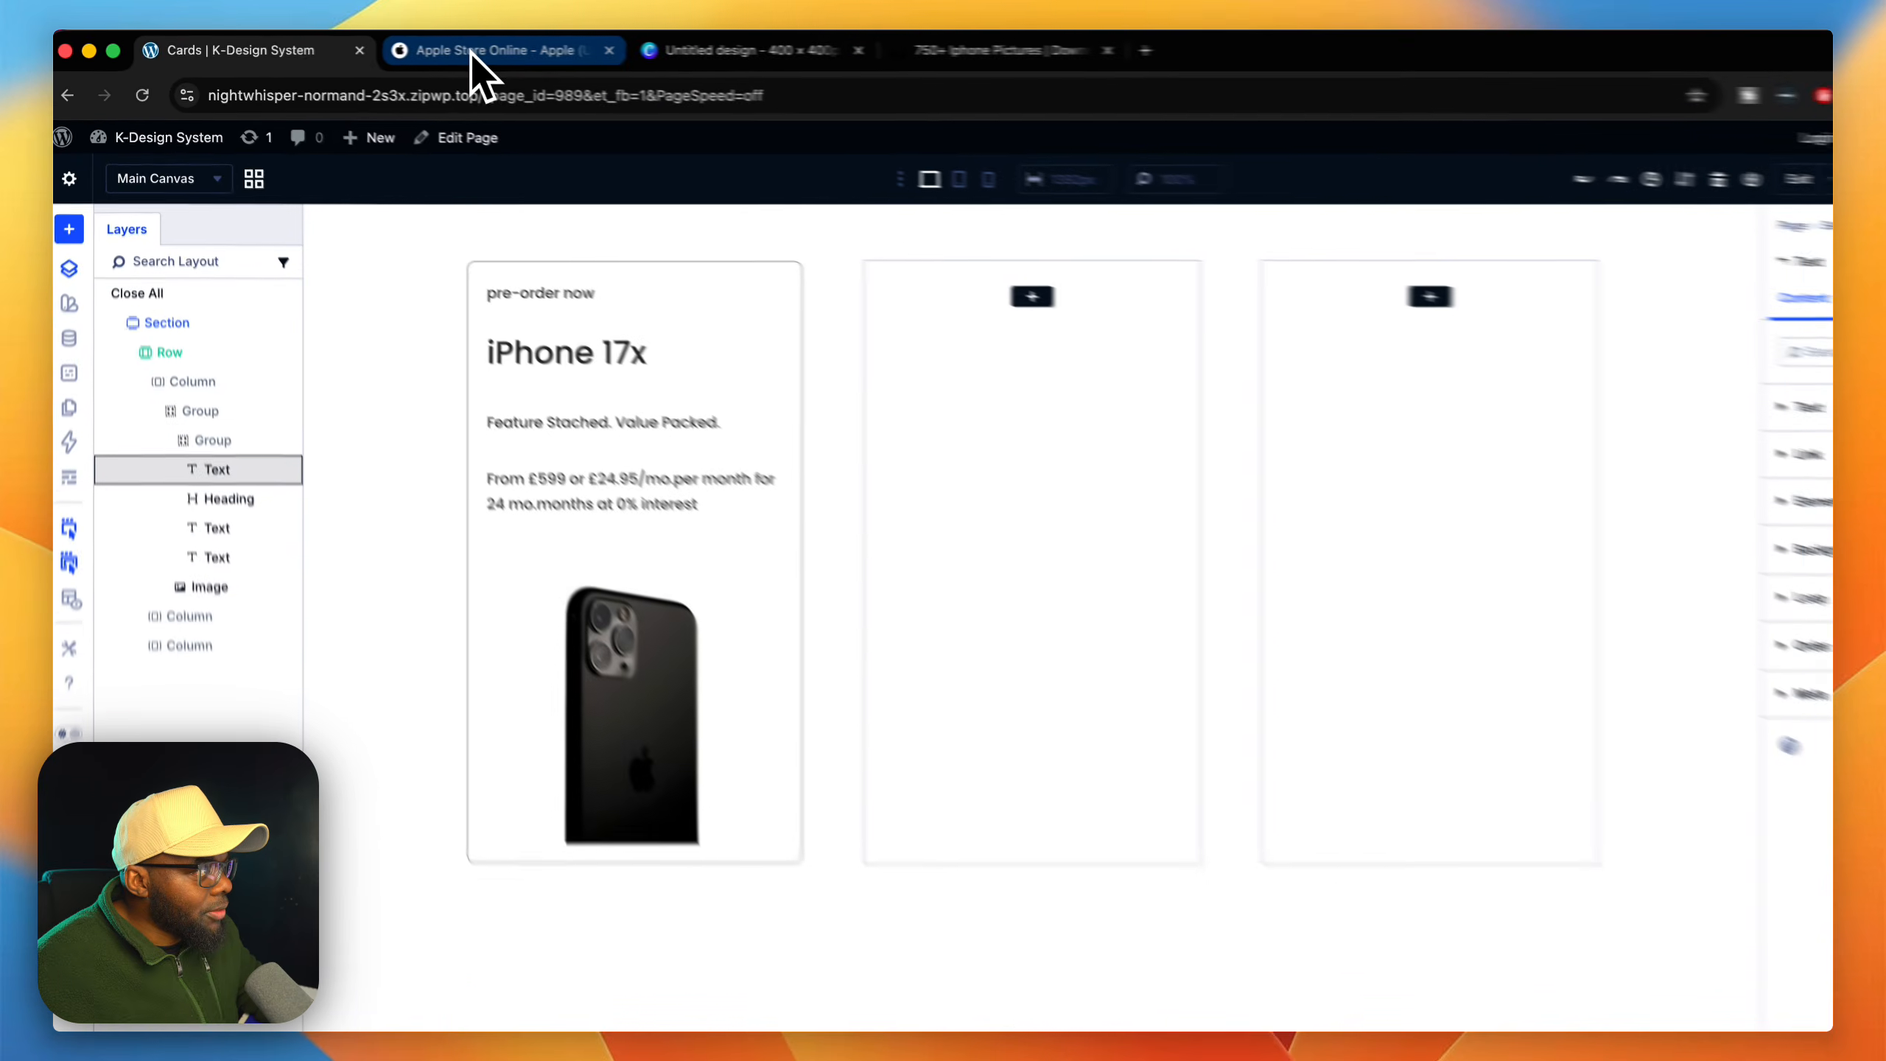
left_click(746, 67)
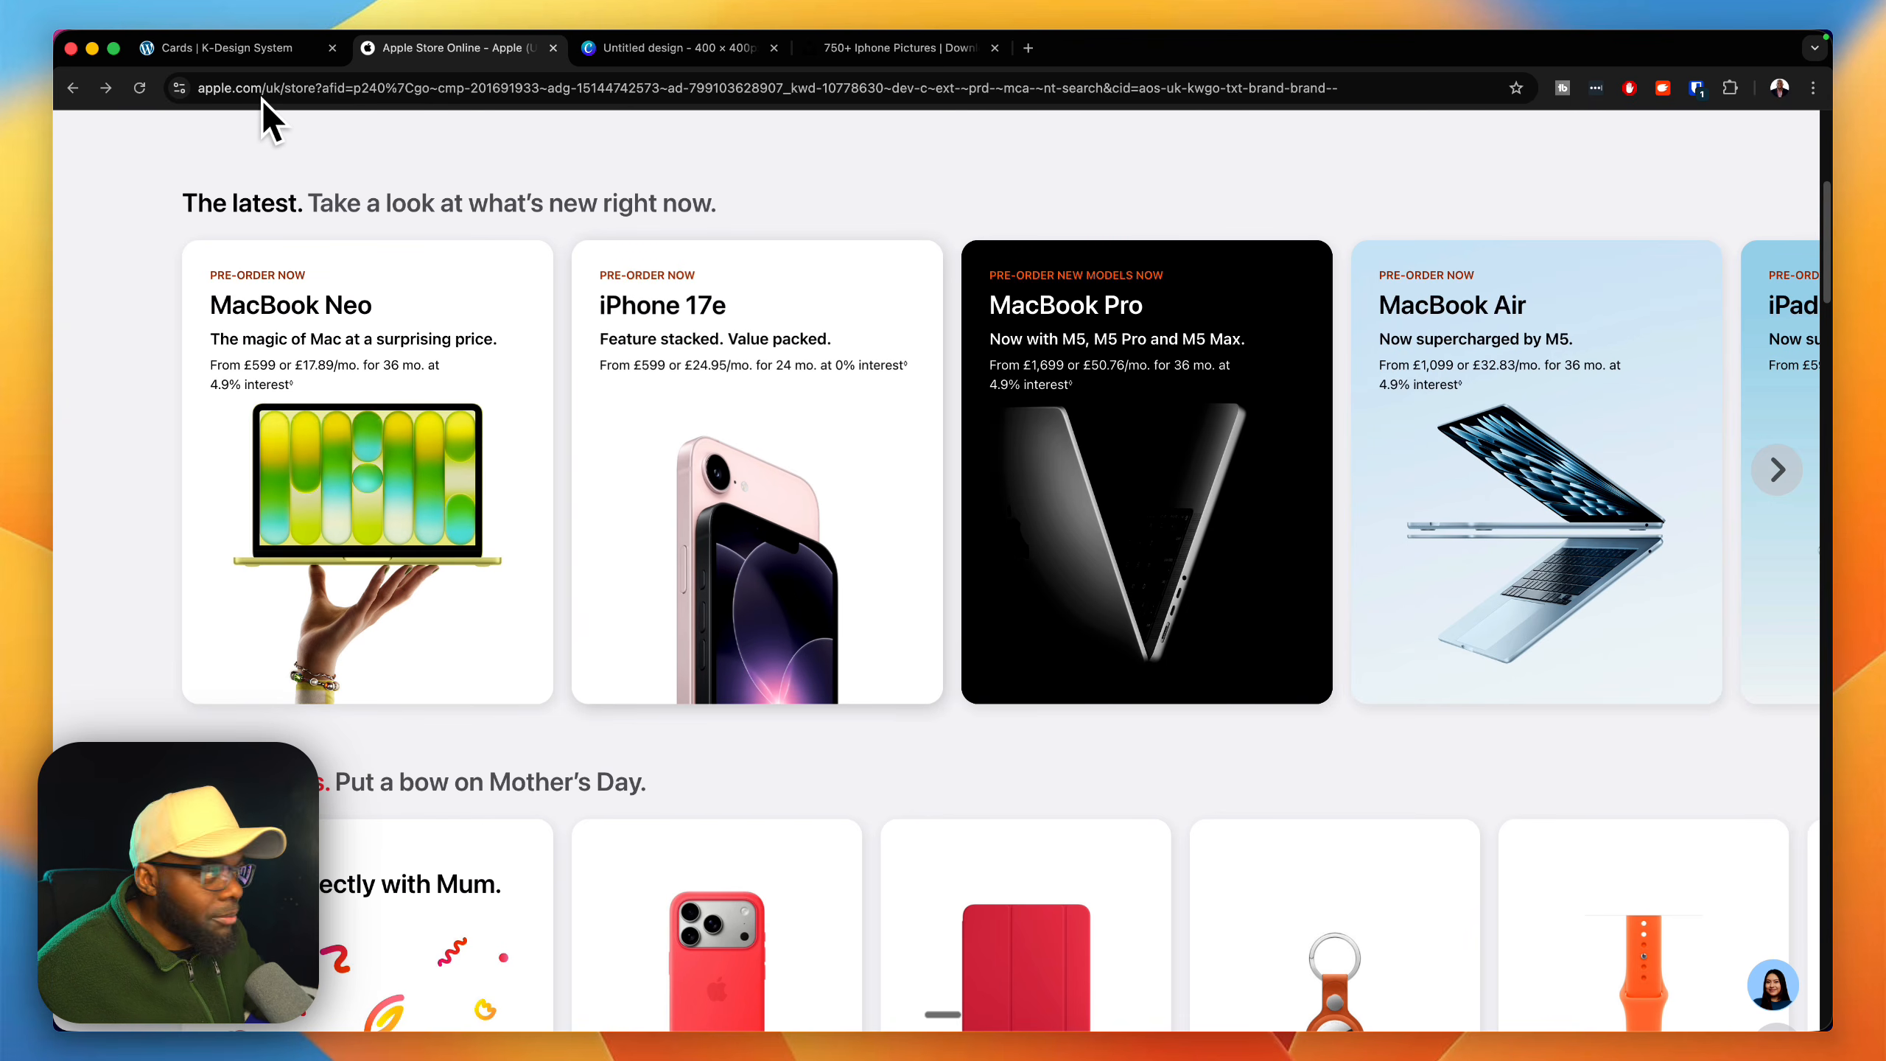
key("ctrl+shift+Tab")
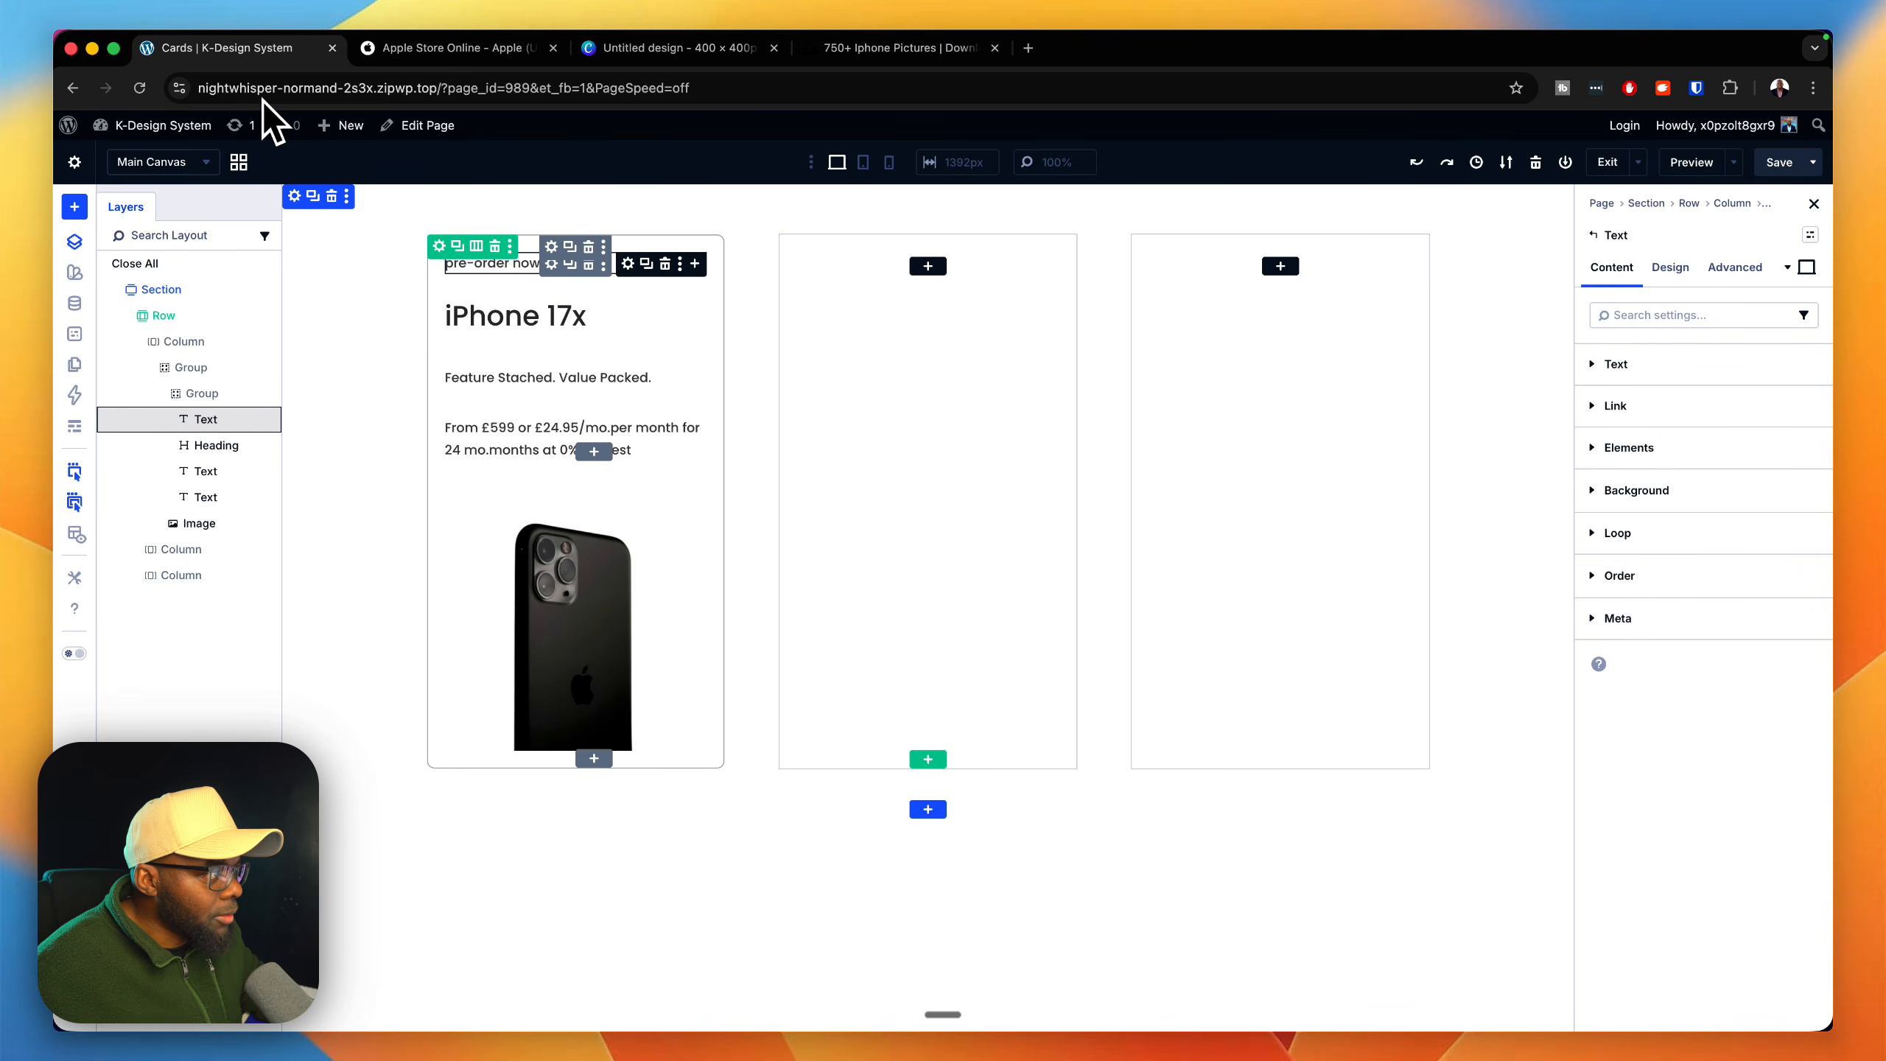
left_click(1810, 235)
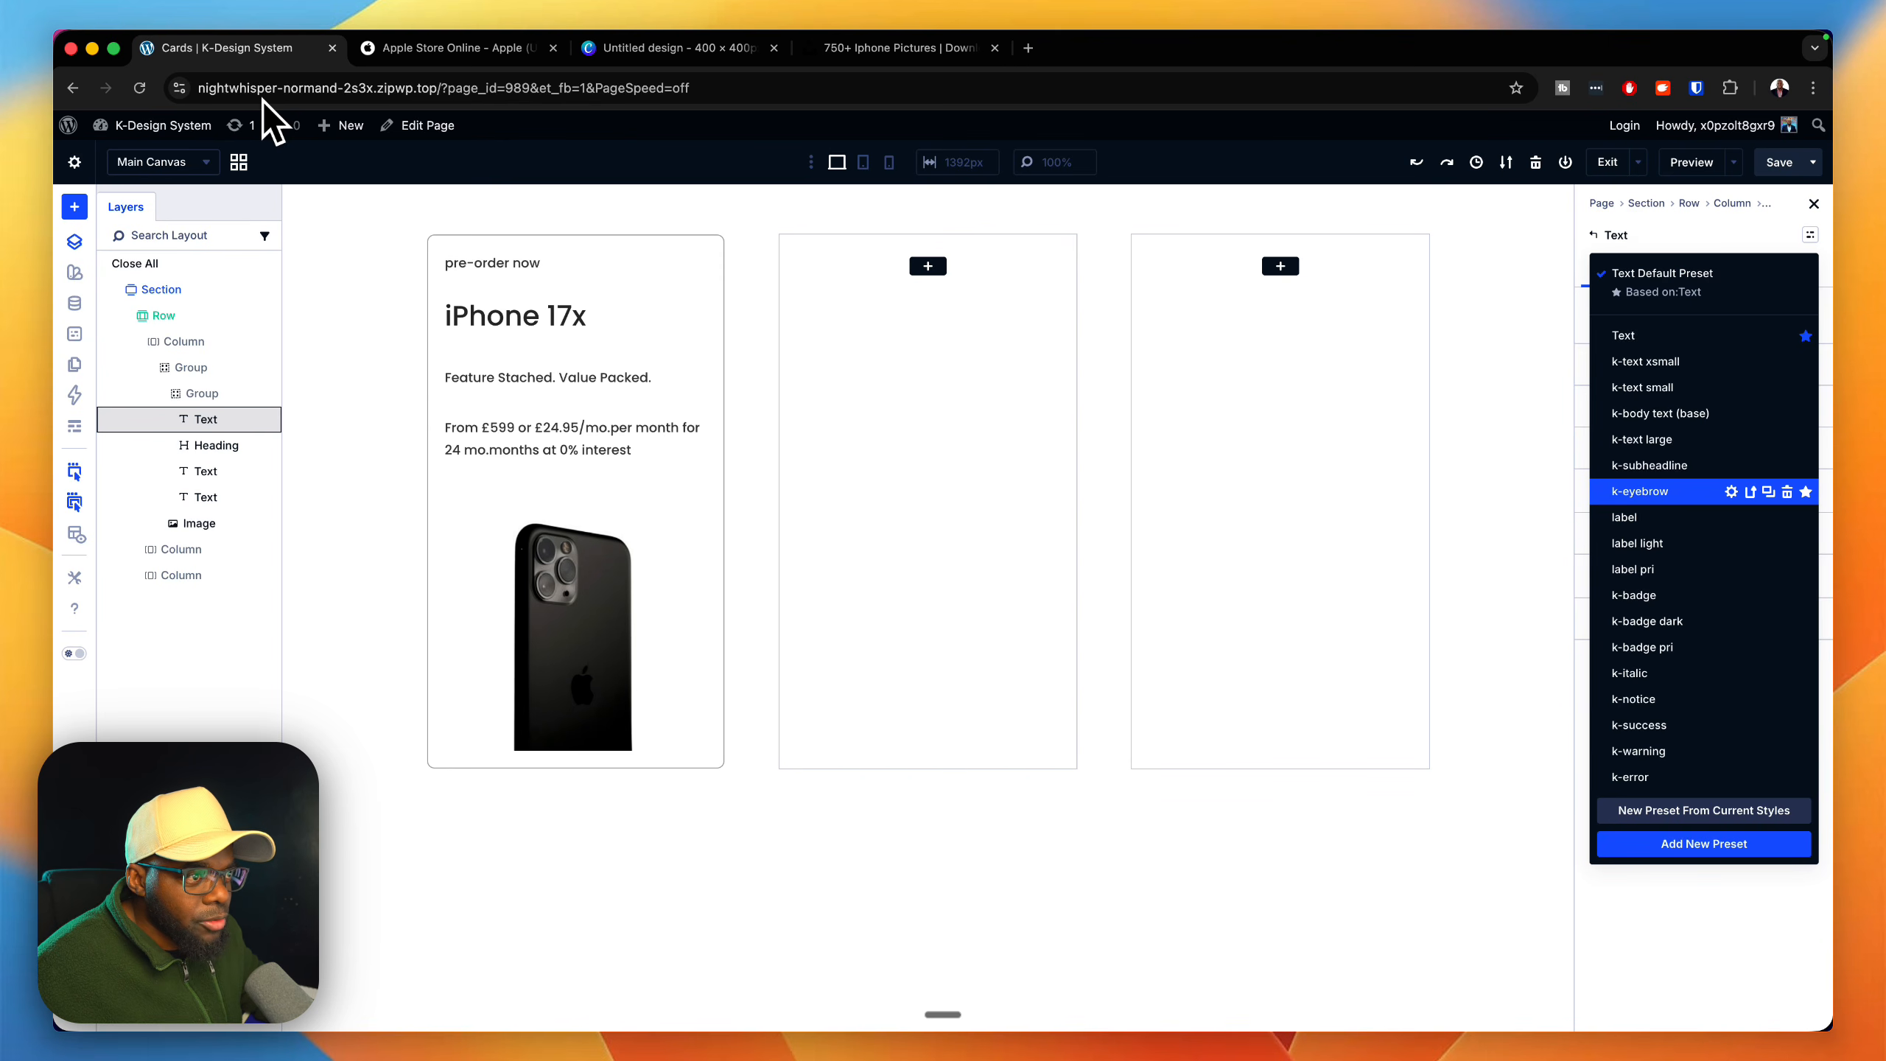
left_click(1639, 491)
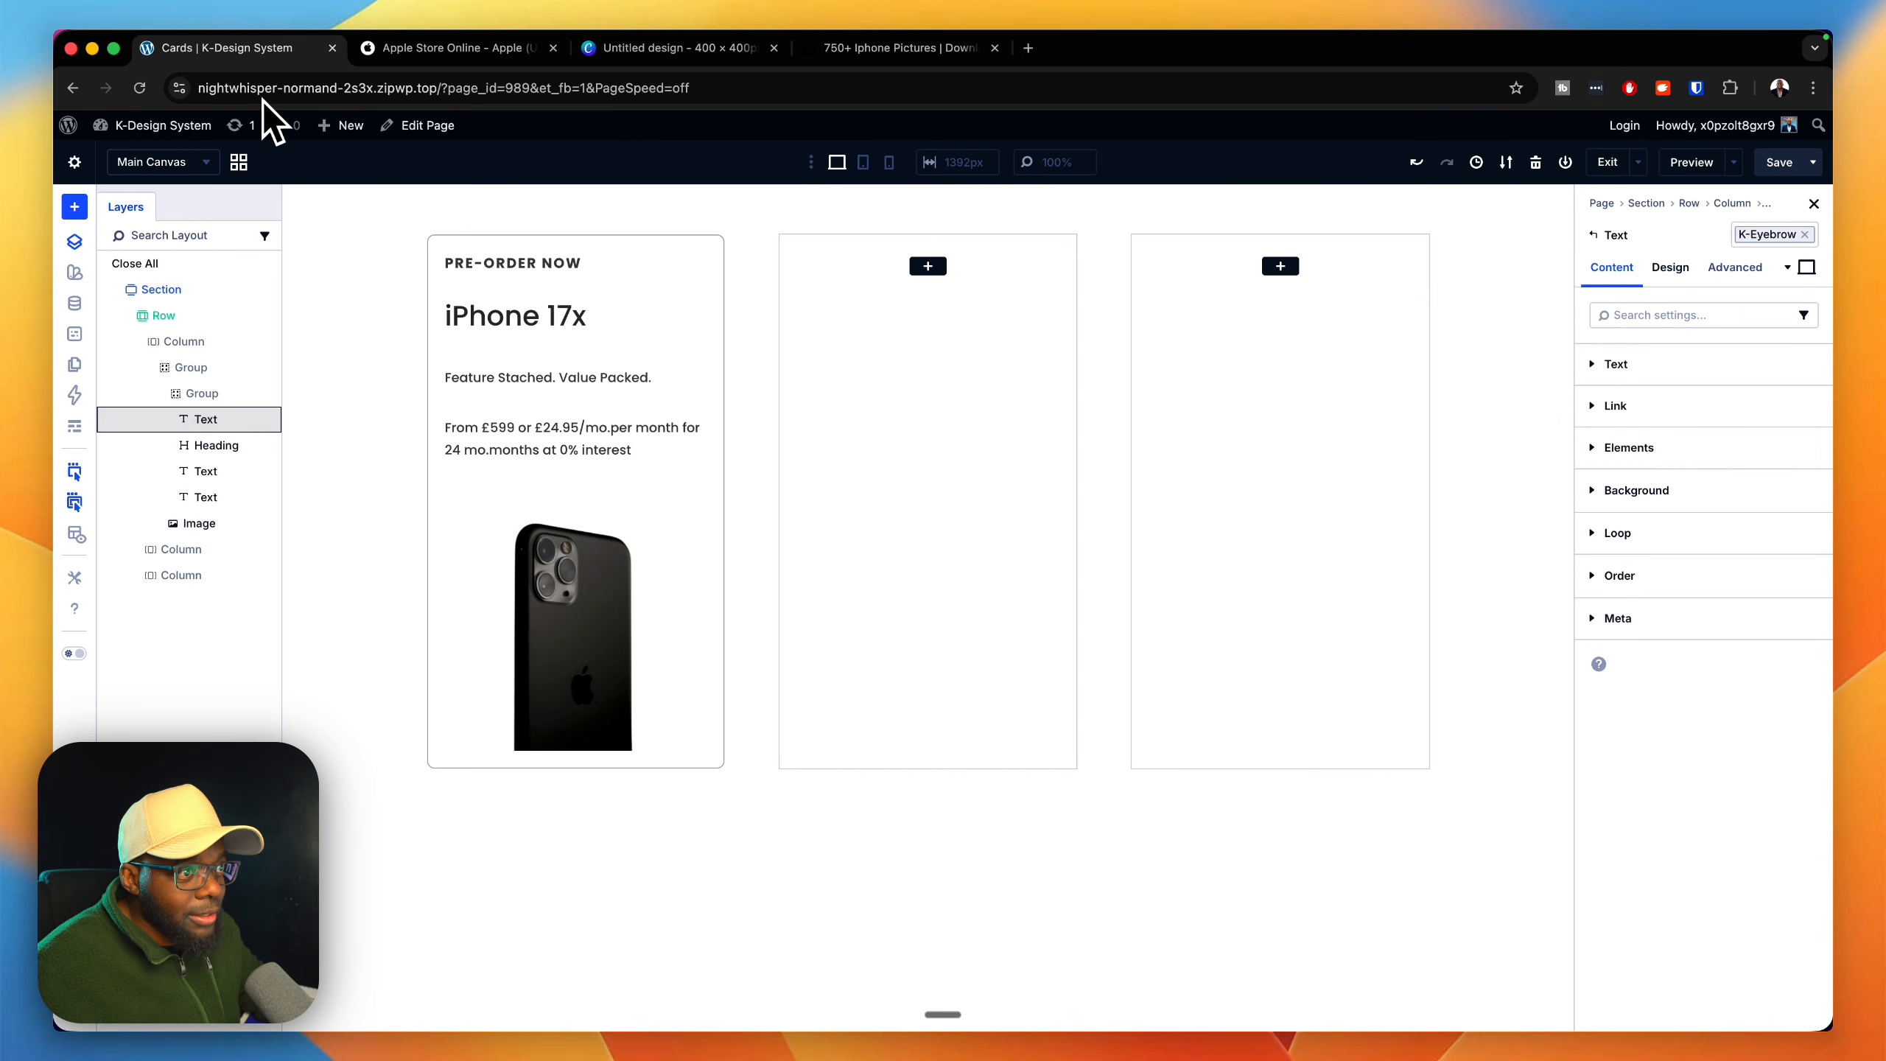
Step: Try the Regular font weight on the "pre-order now" text and settle on Medium
left_click(1670, 266)
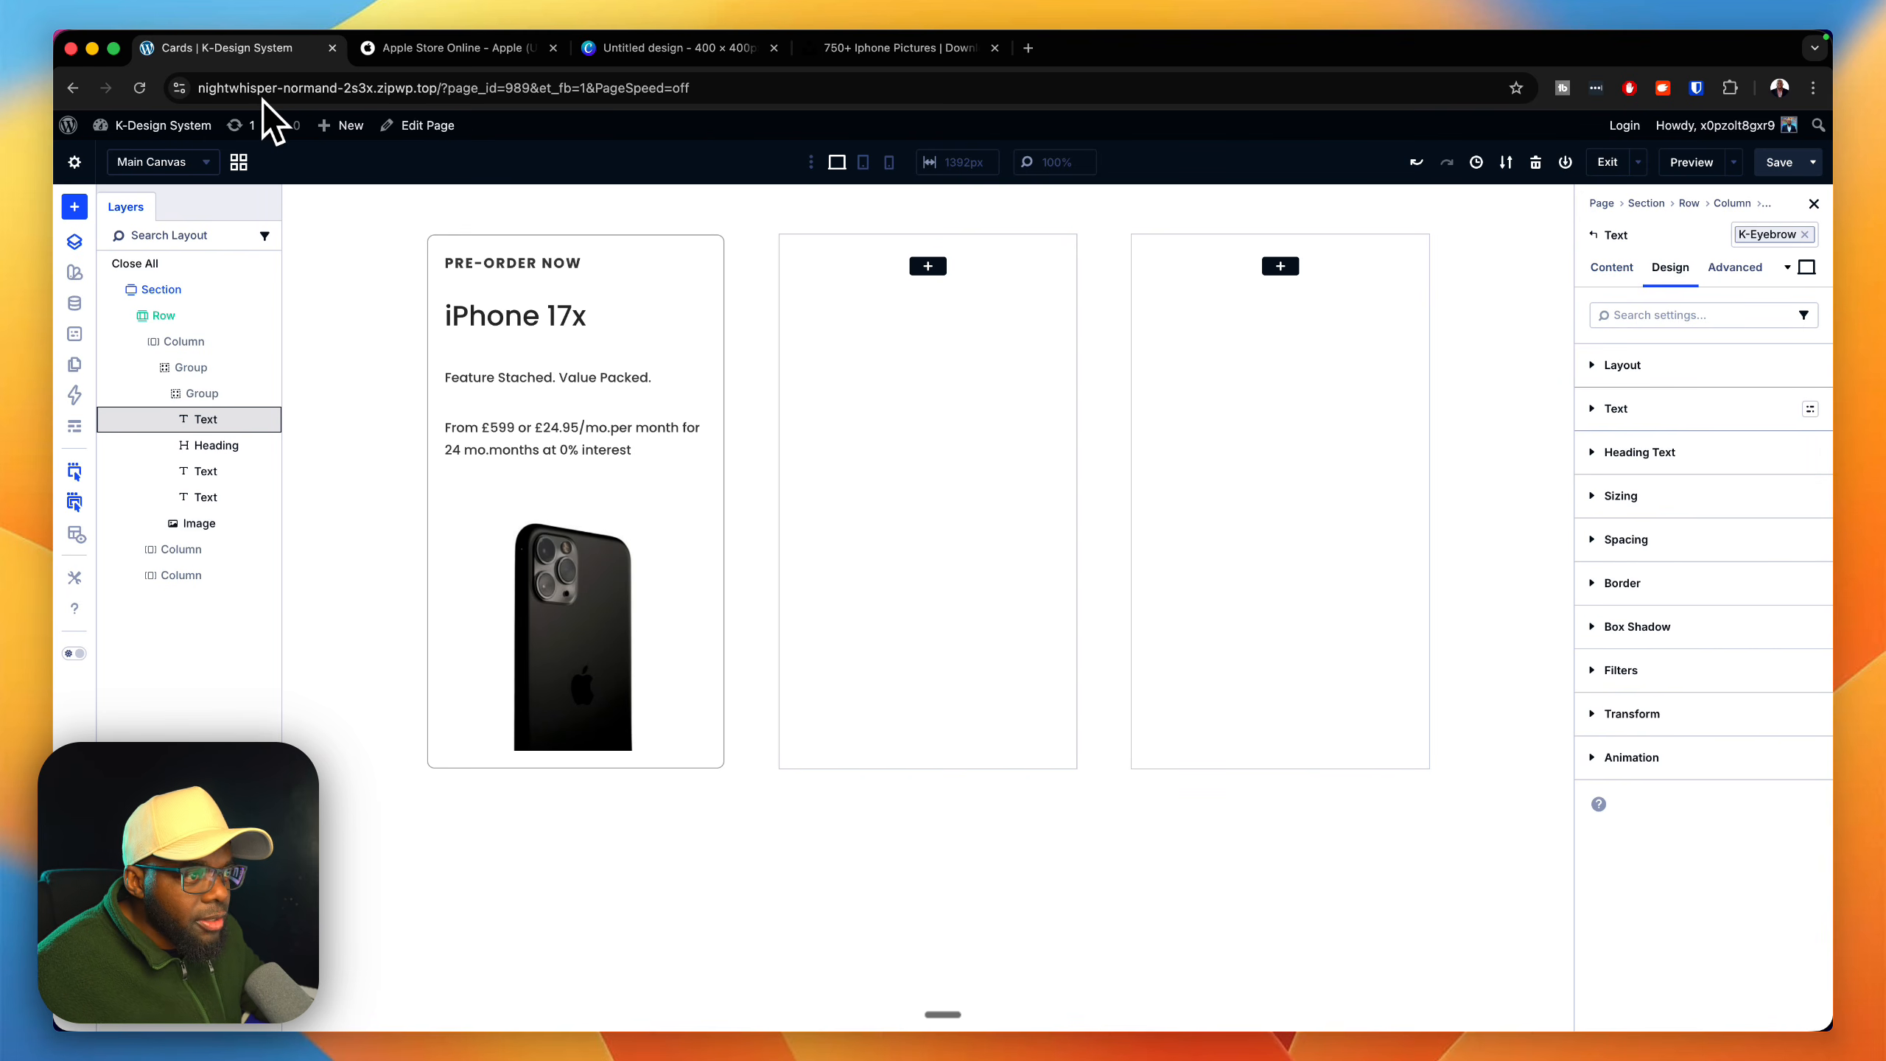
left_click(1616, 408)
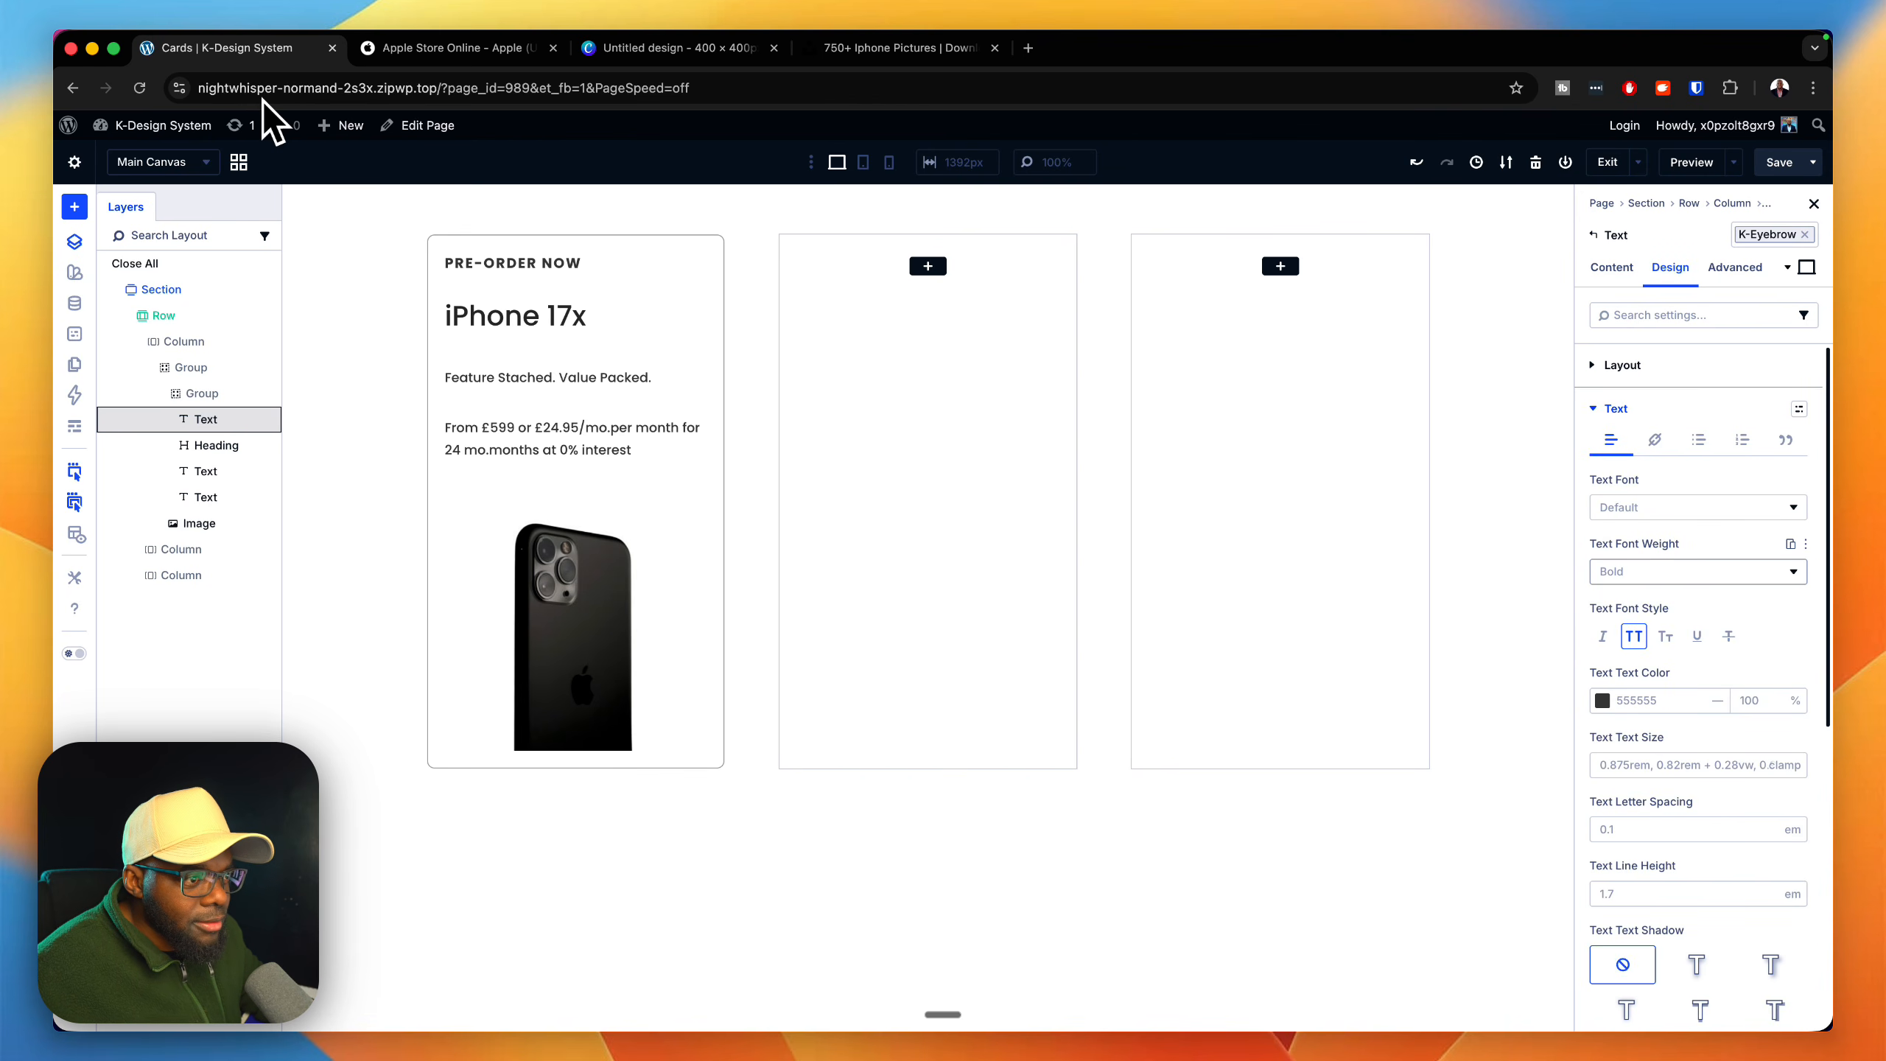
left_click(1698, 570)
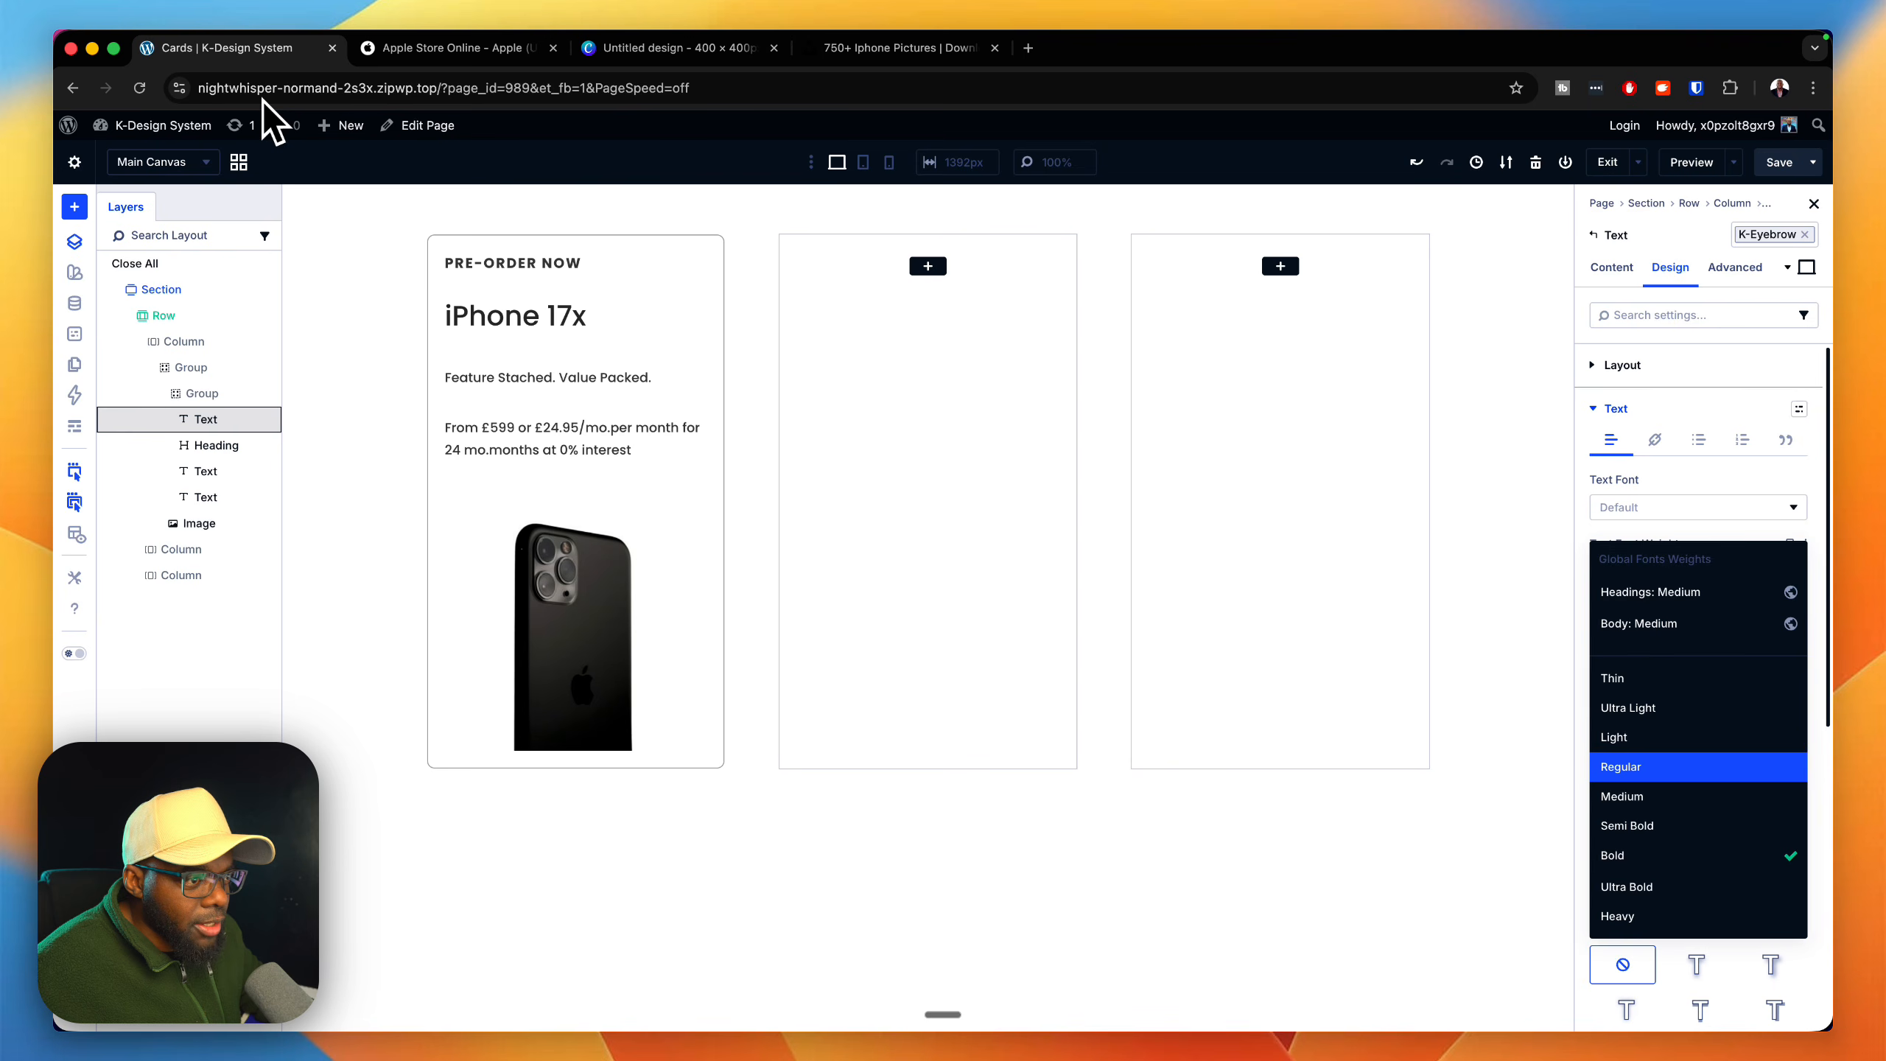
left_click(1633, 766)
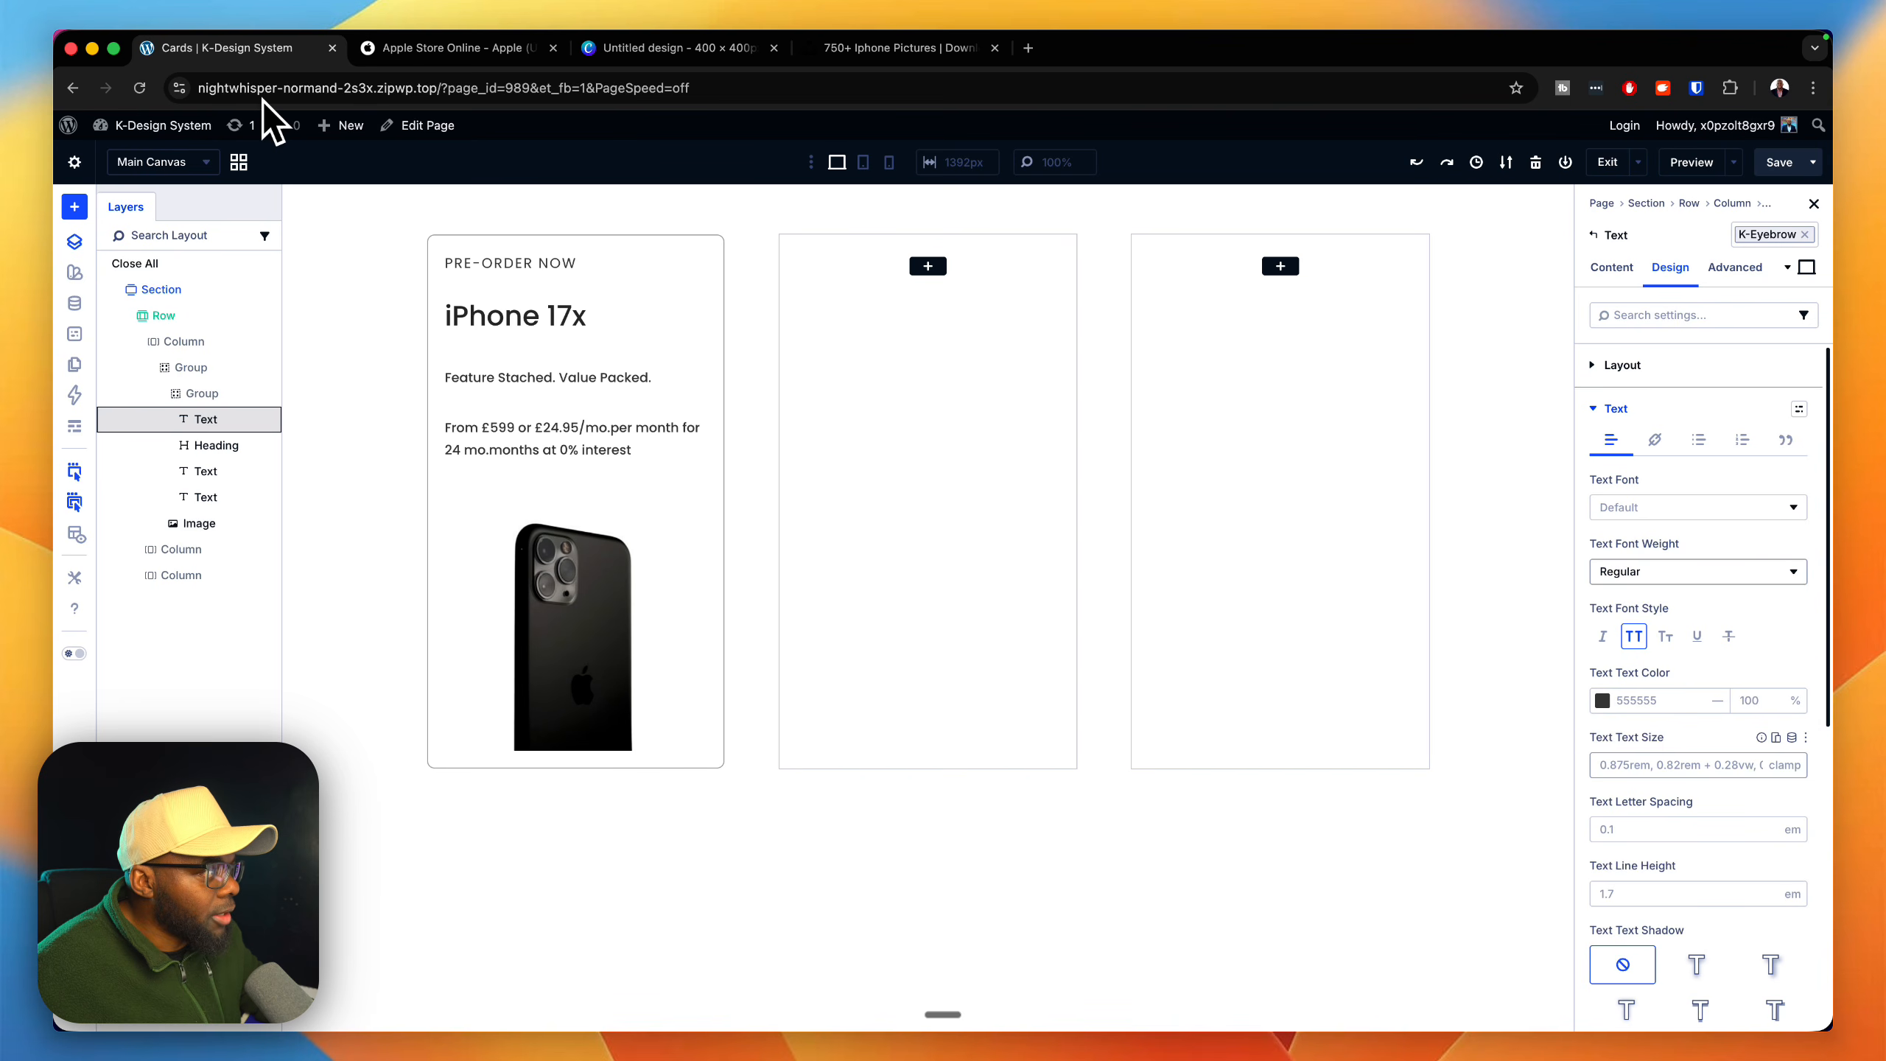
left_click(1698, 570)
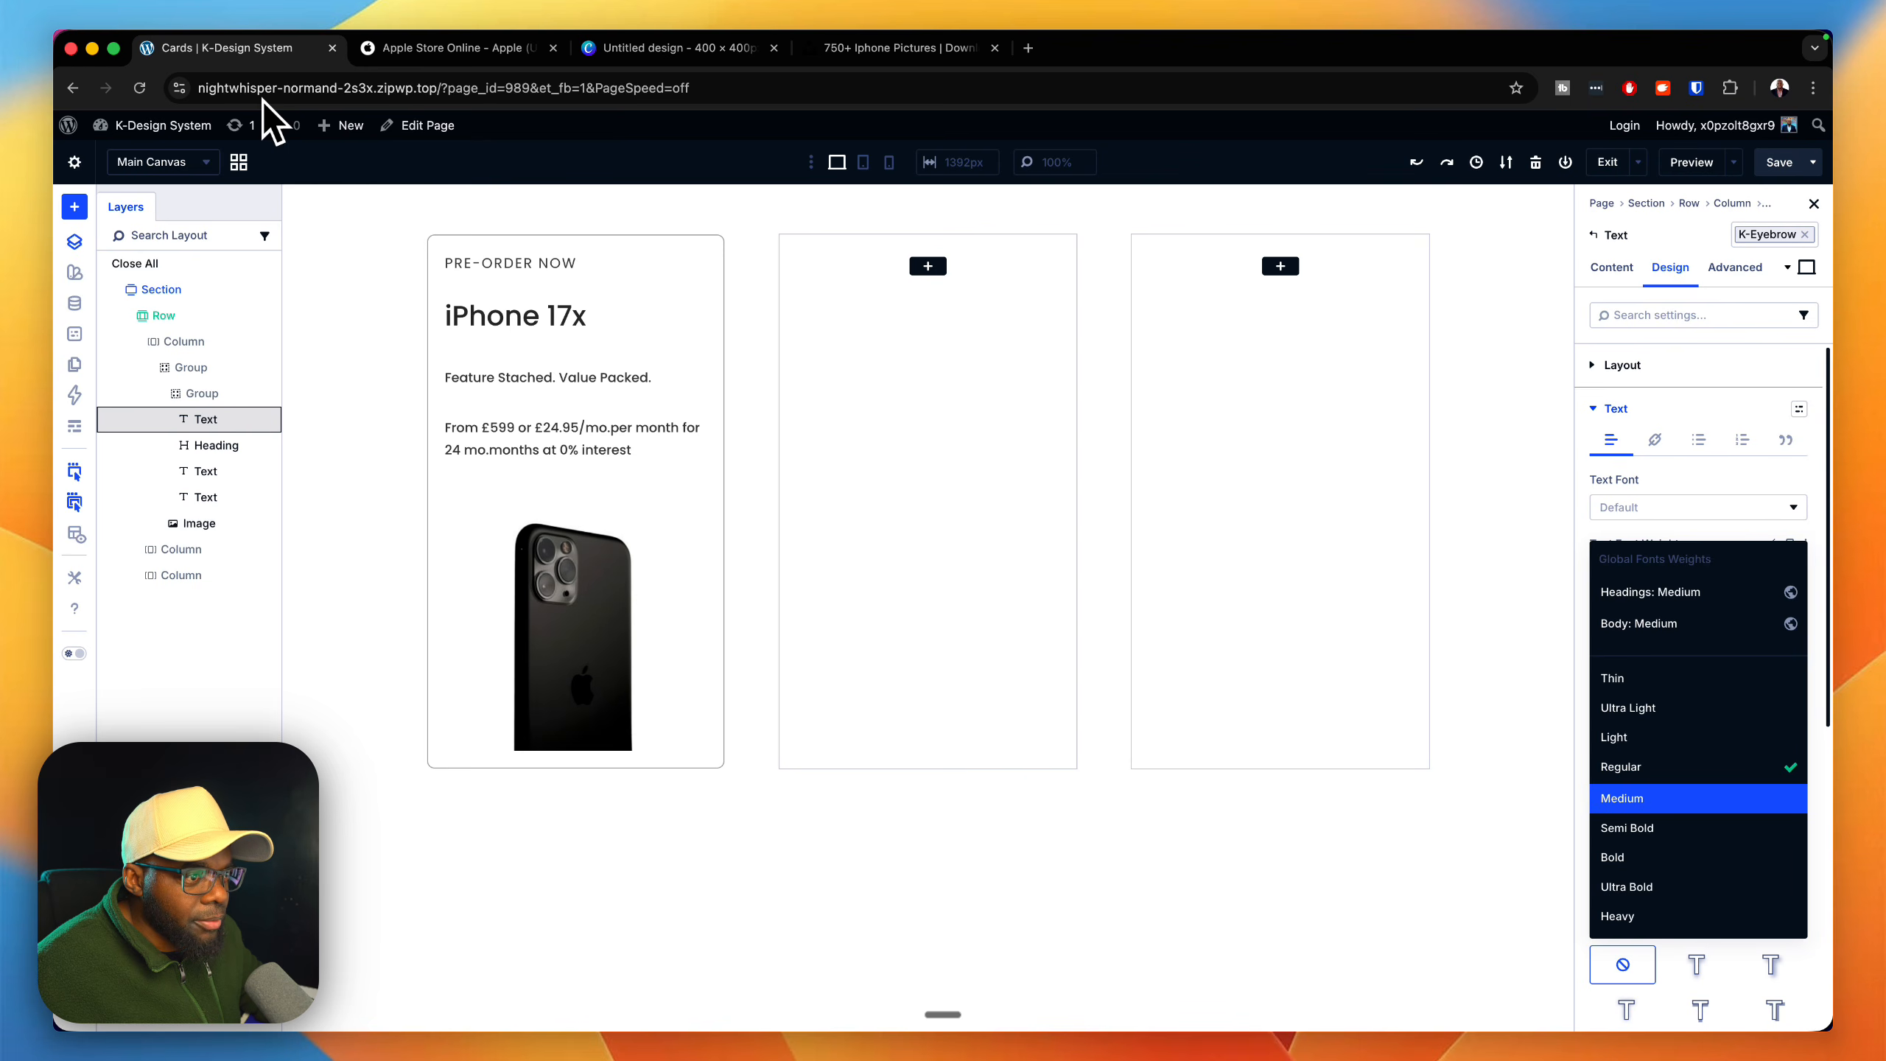
left_click(1698, 798)
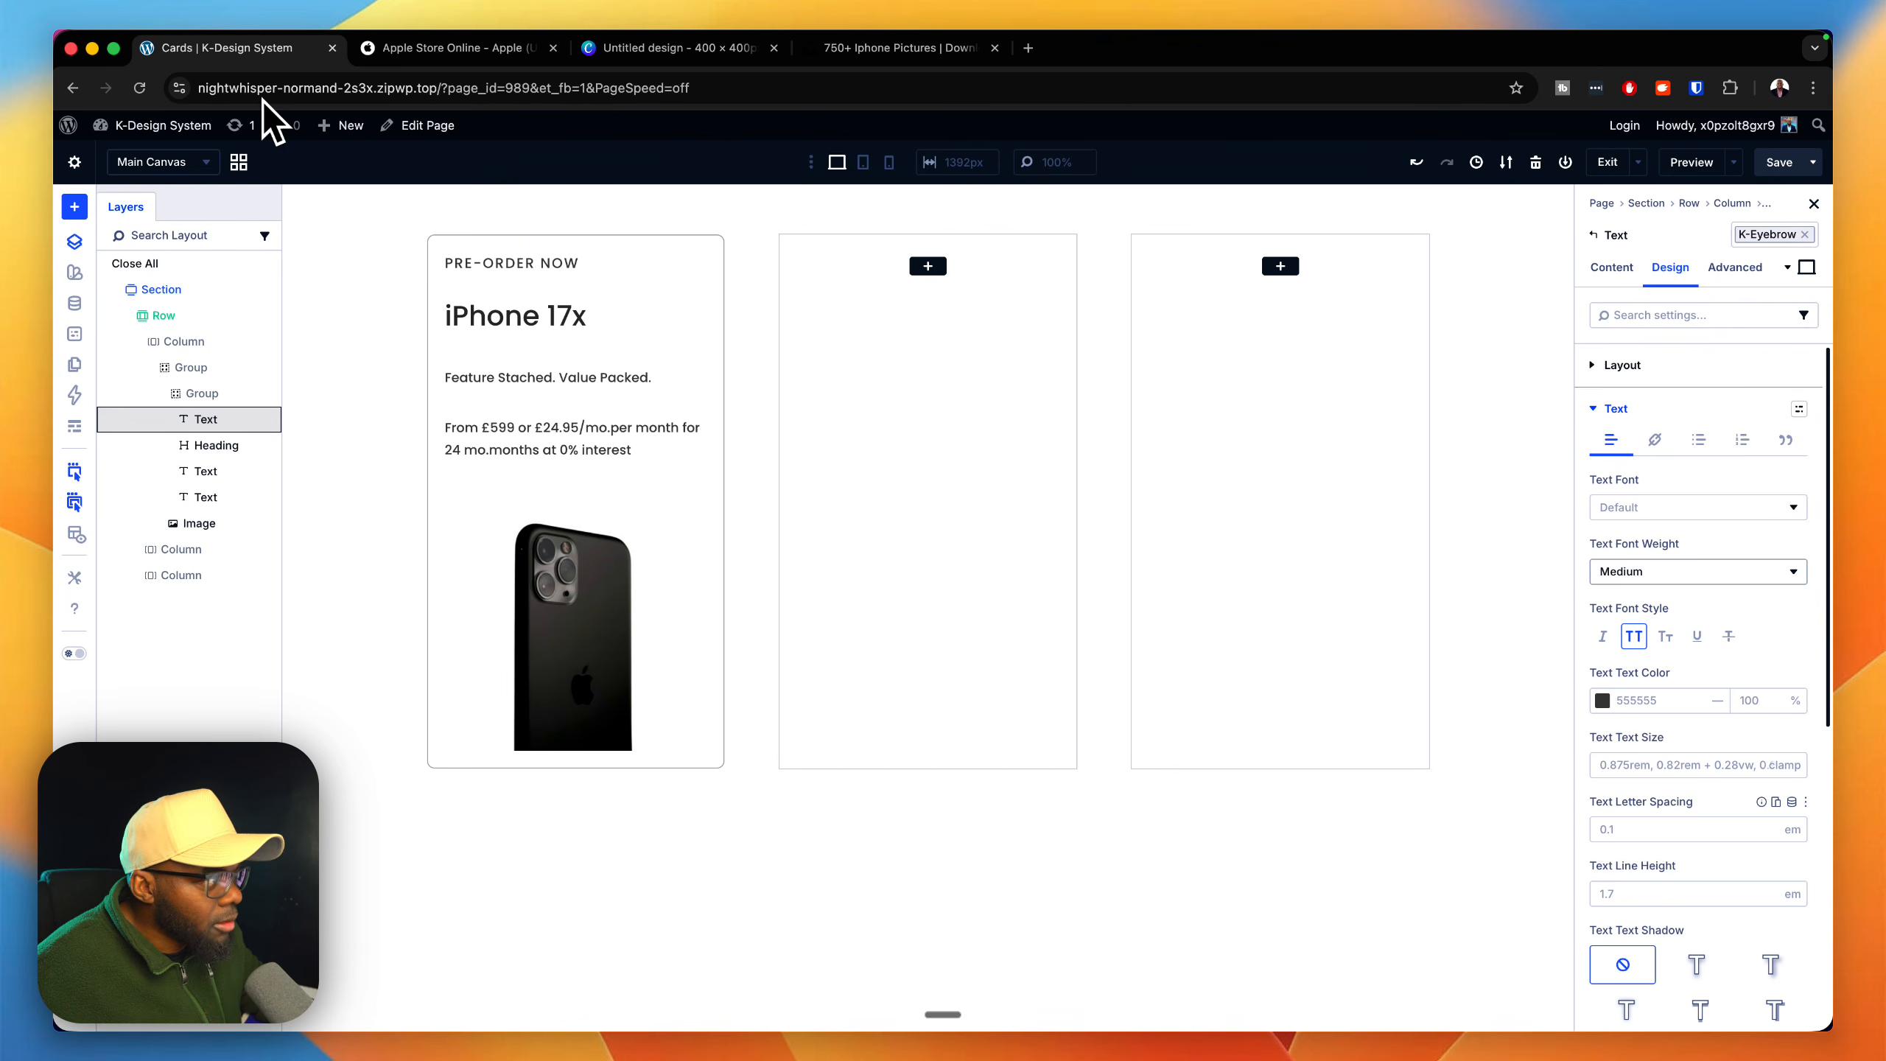
Step: Compare with the Apple Store eyebrow text and set the "pre-order now" text color to the Warning global color
key("ctrl+Tab")
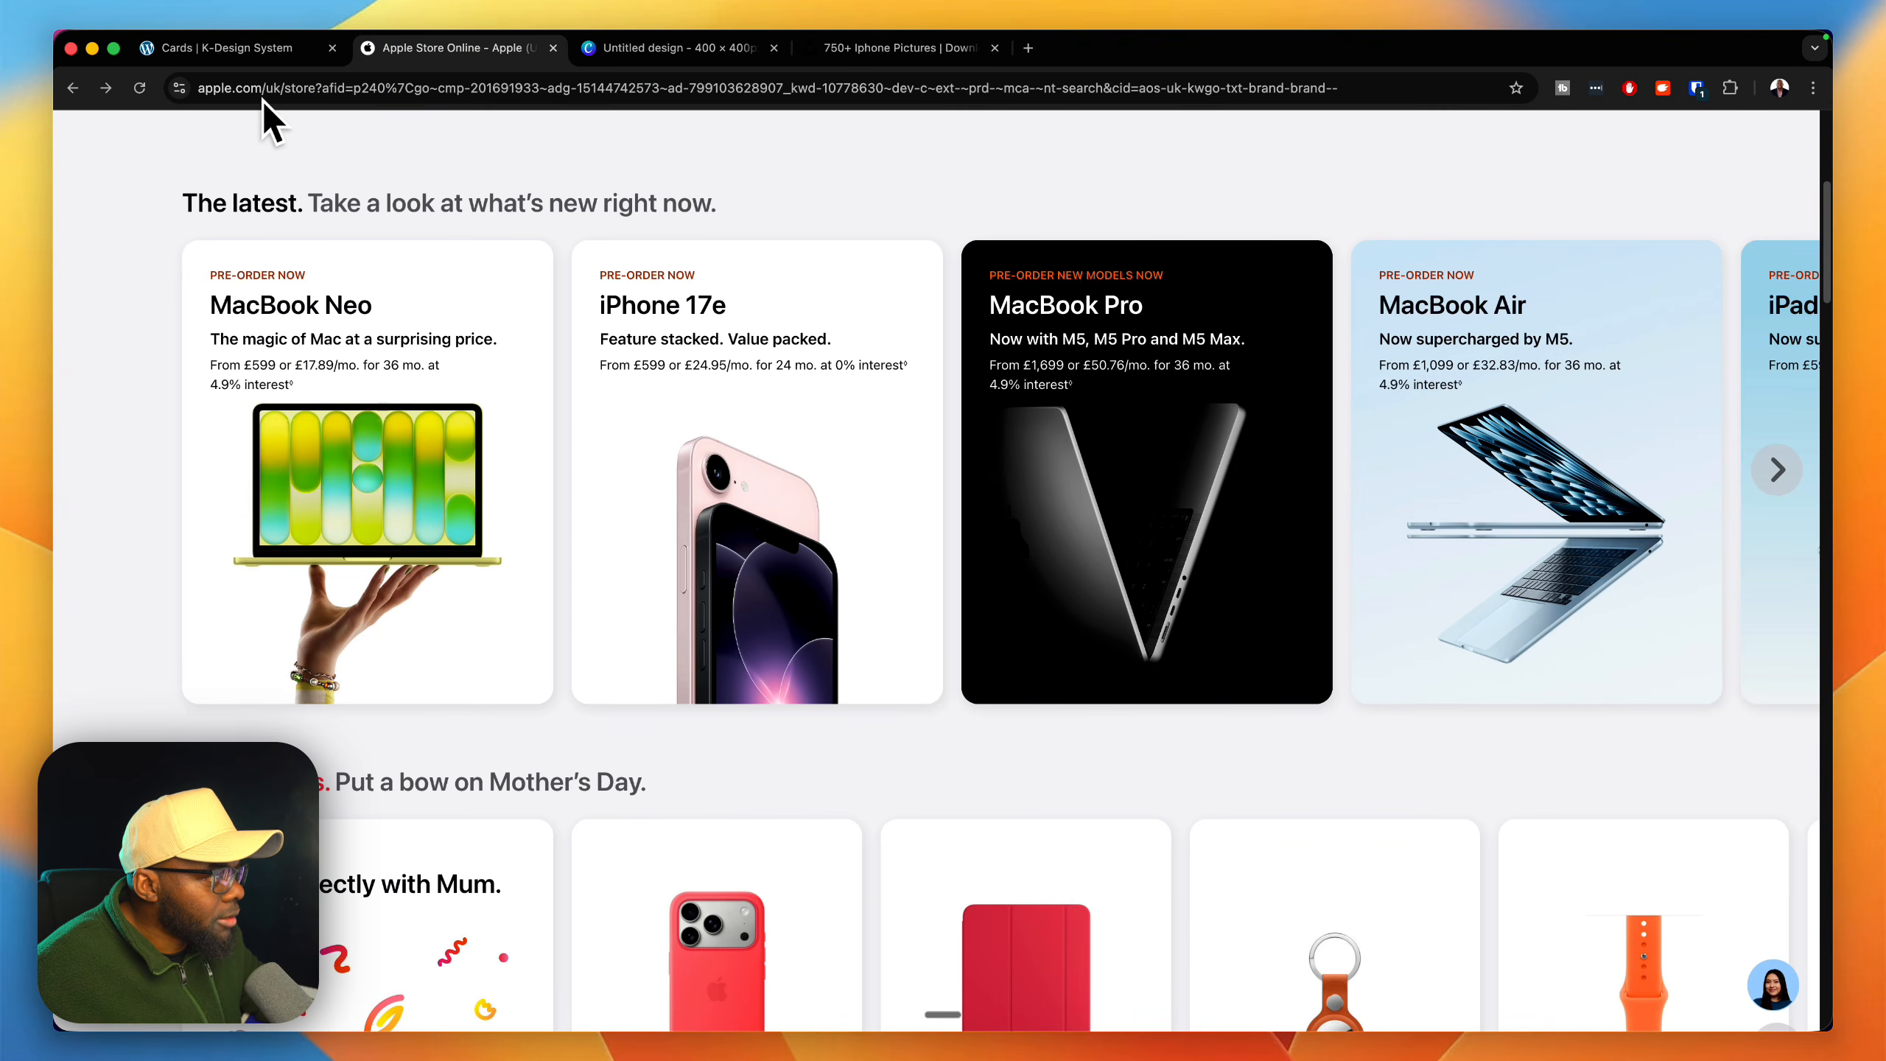
key("ctrl+shift+Tab")
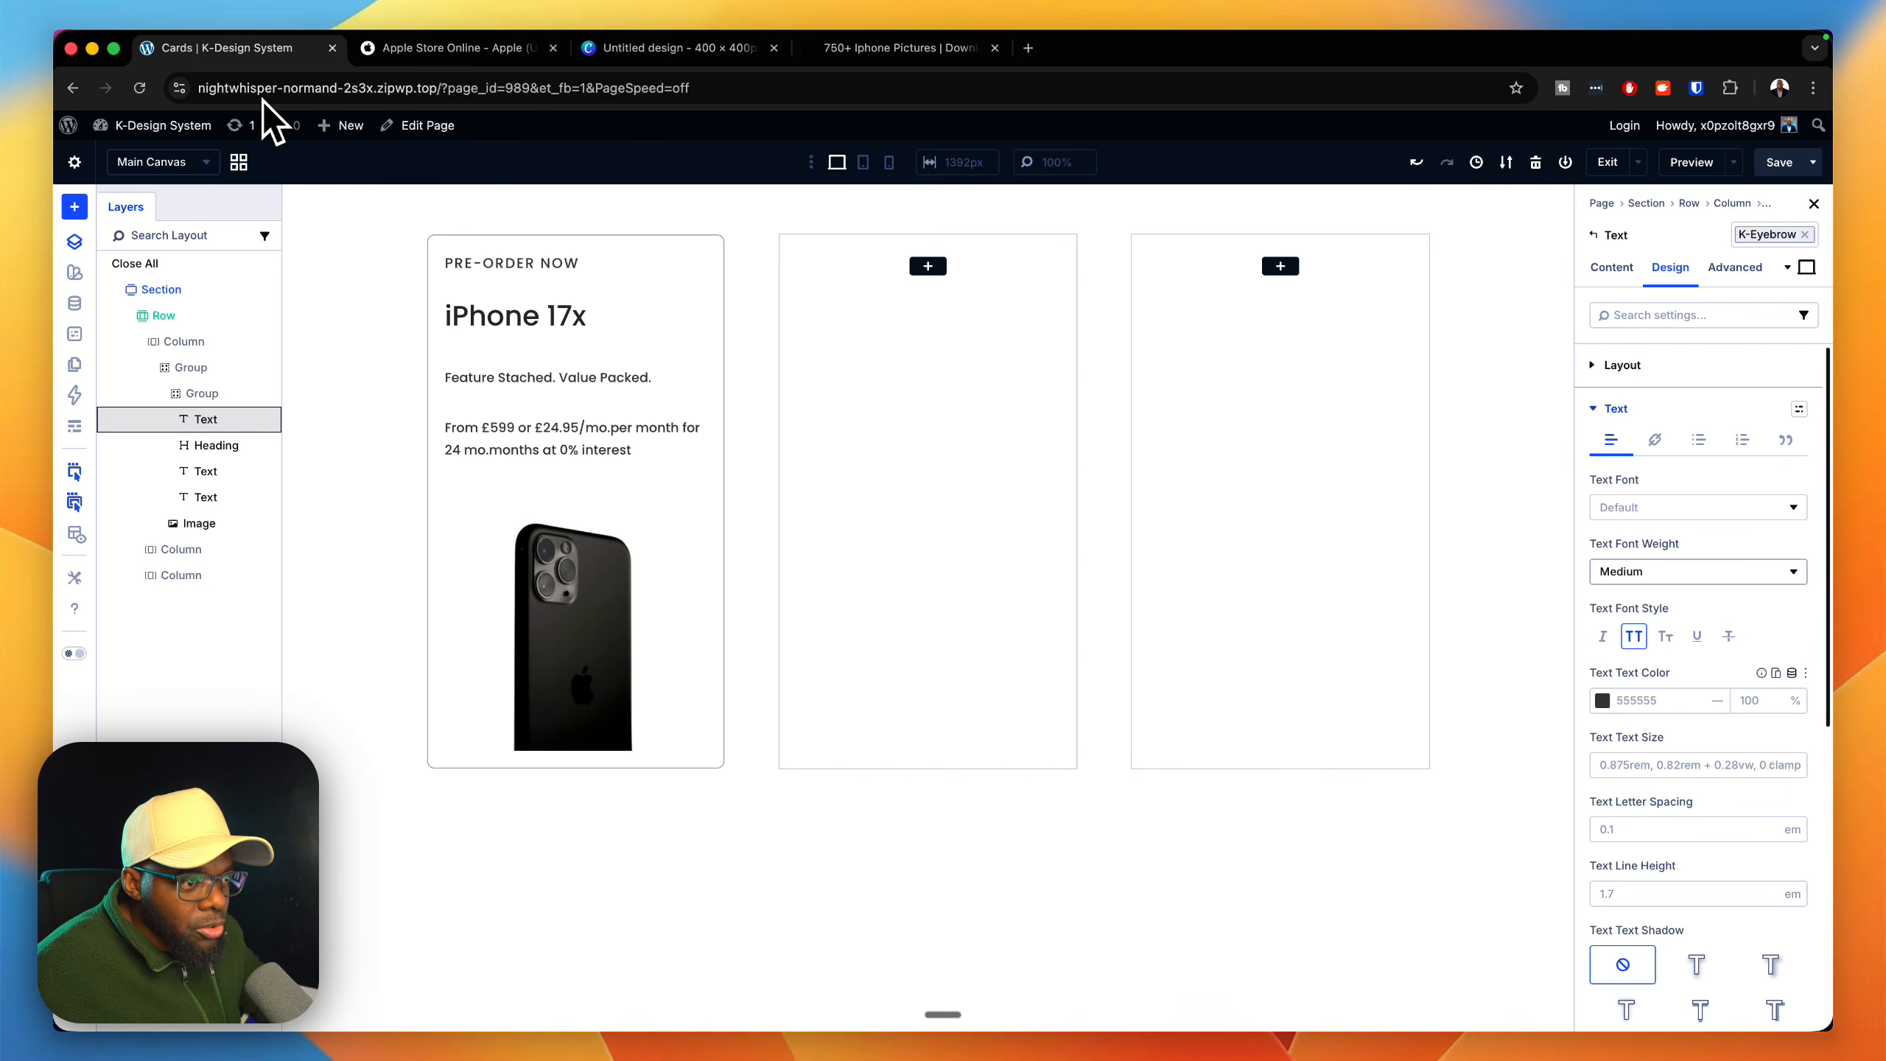
left_click(1792, 673)
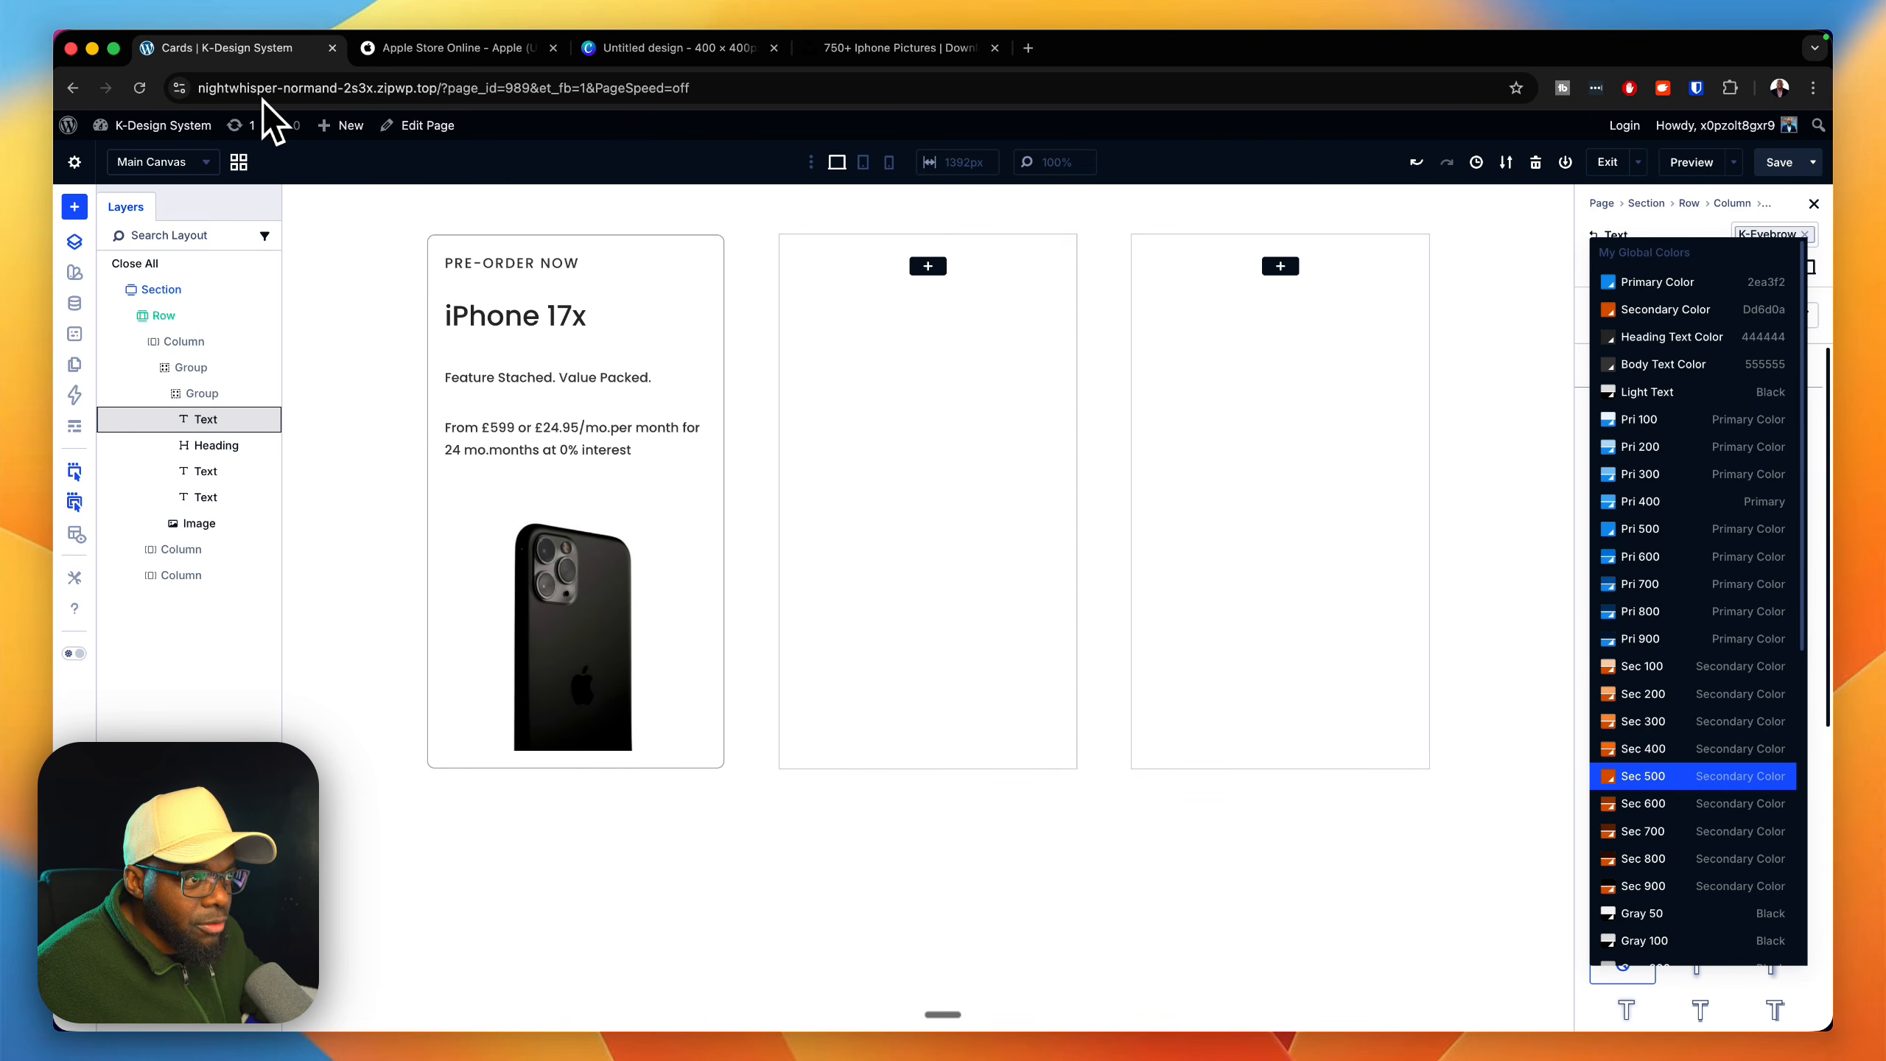
scroll(1693, 806, "down", 6)
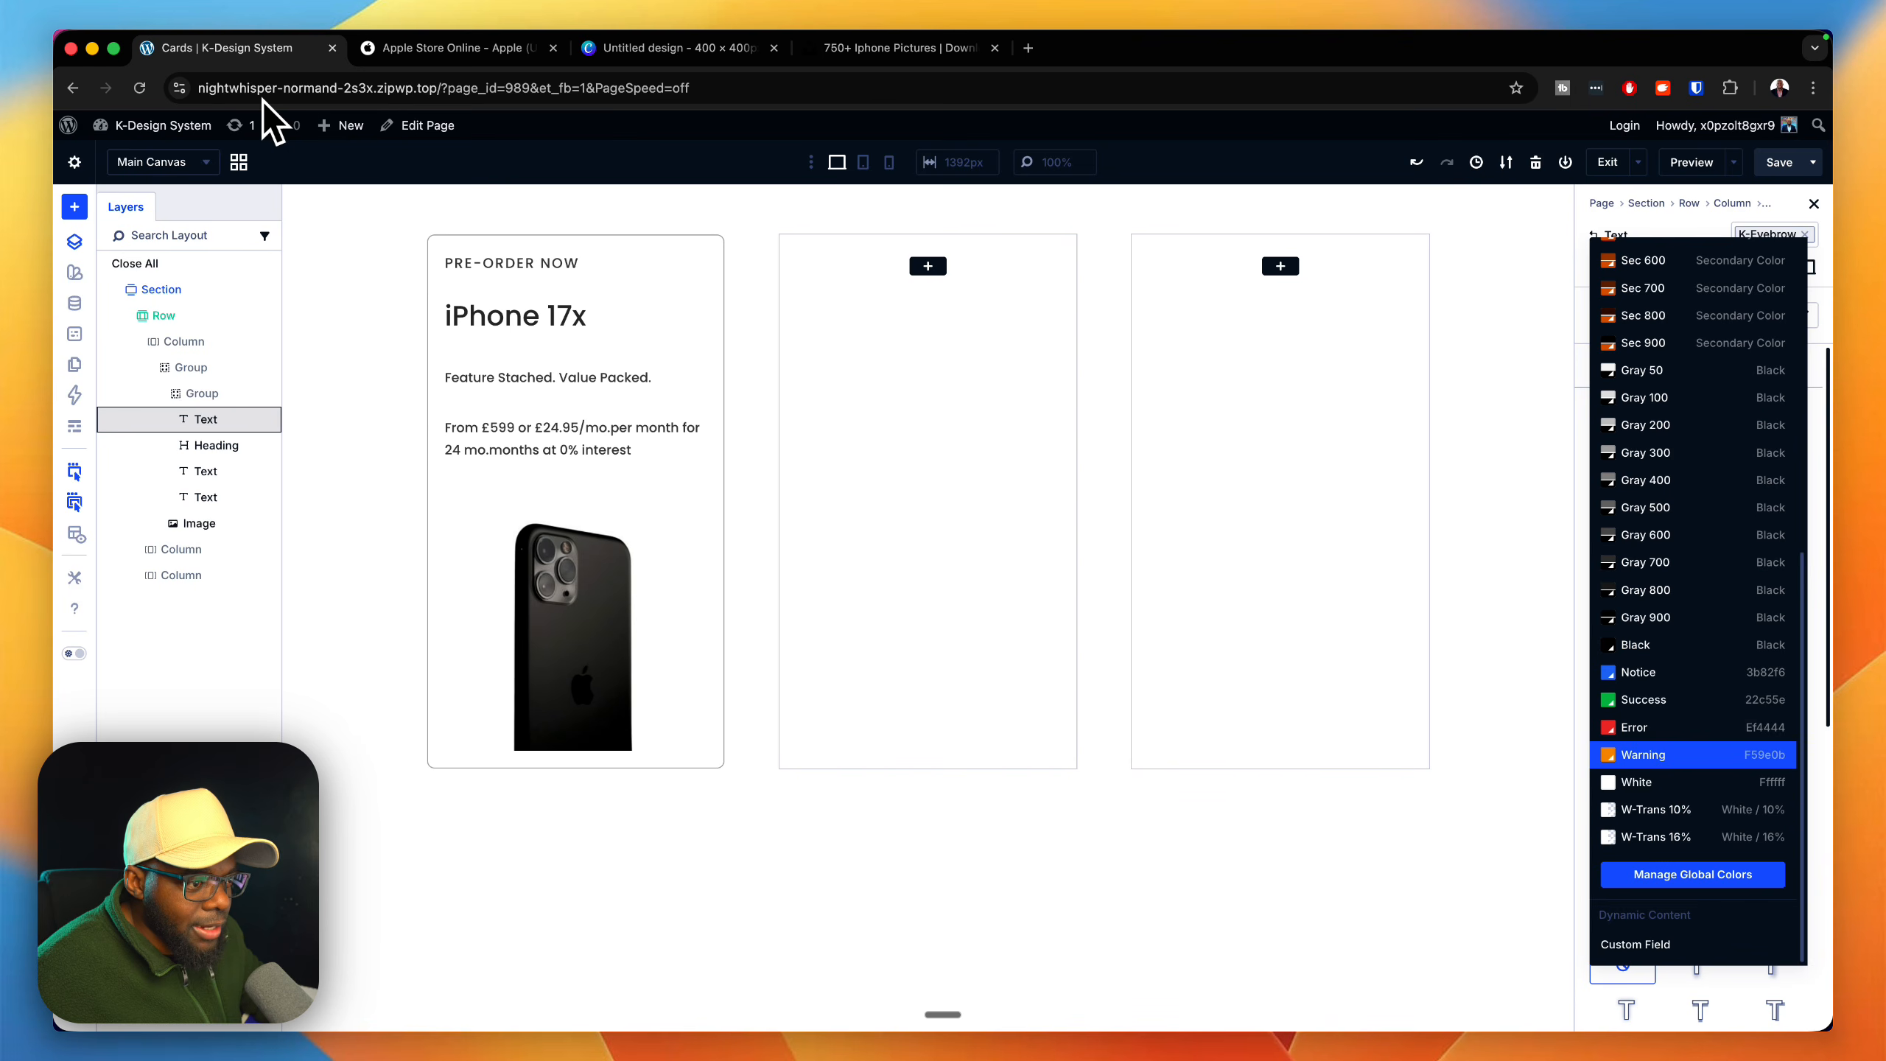
left_click(1693, 755)
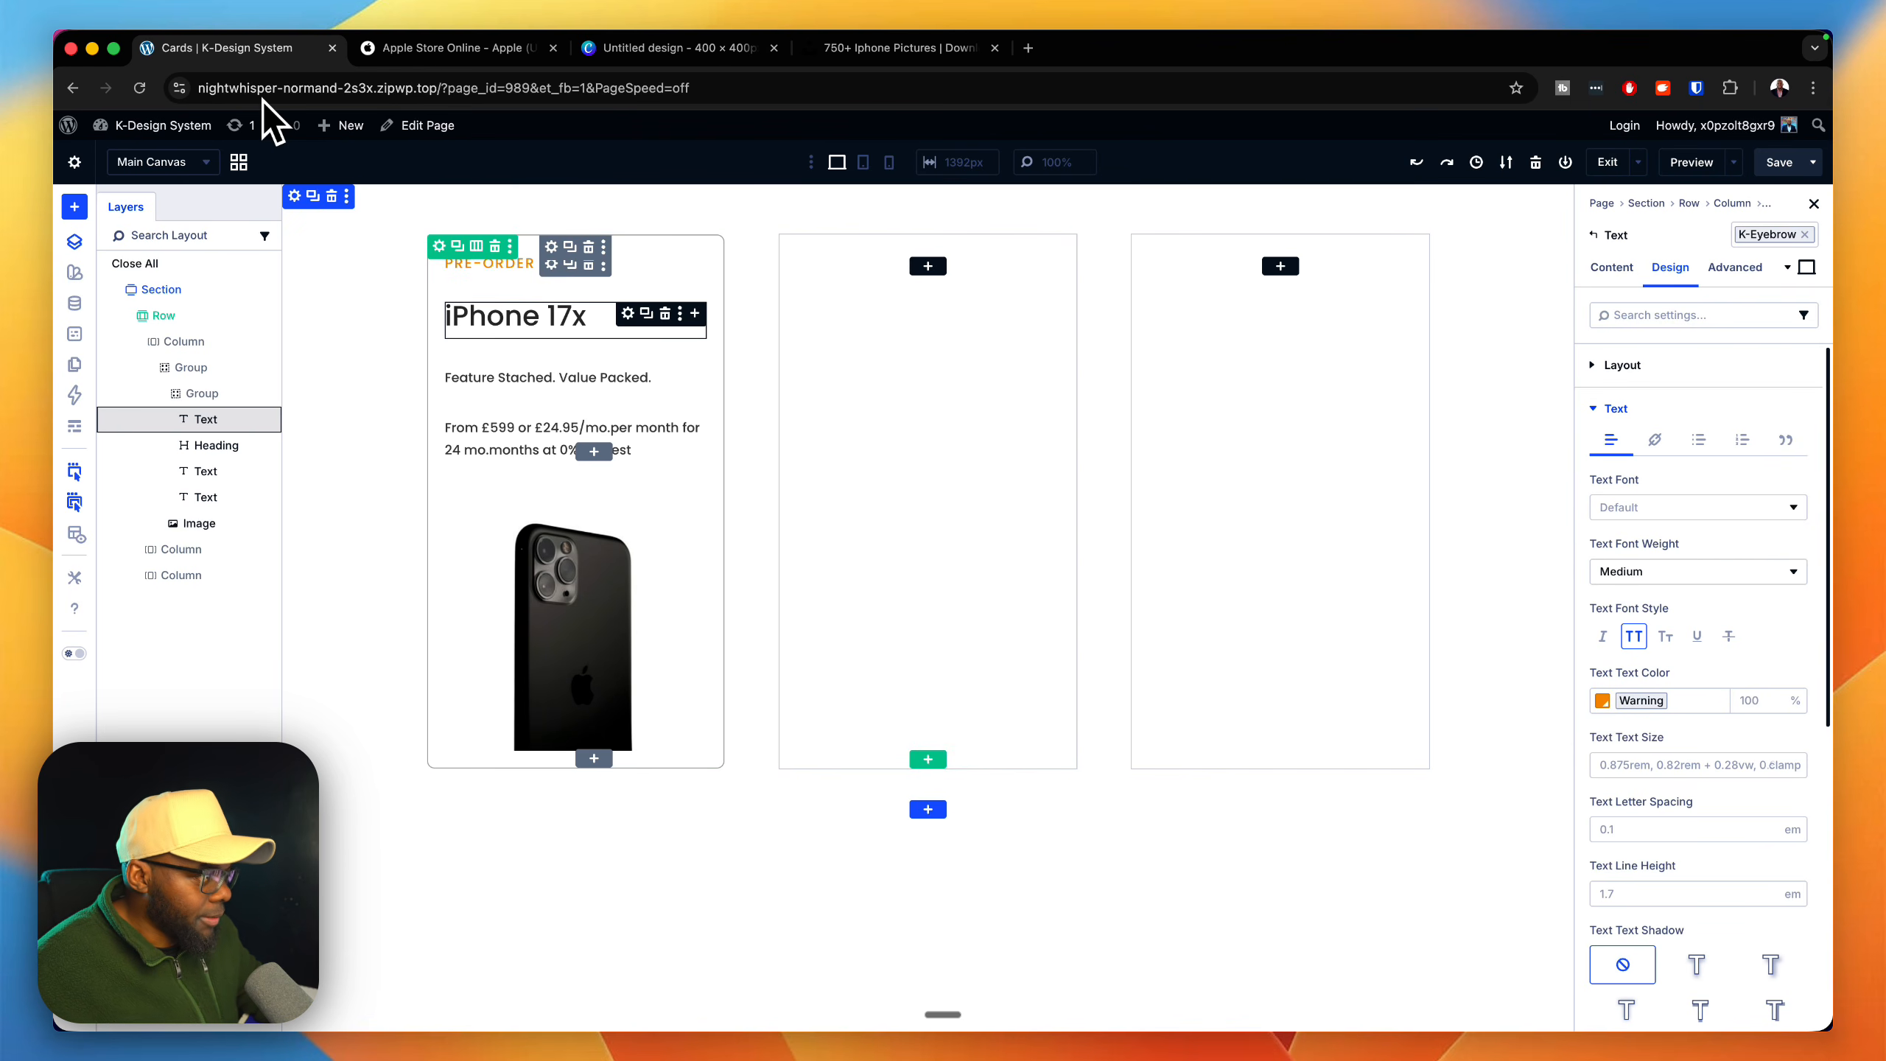
Step: Apply the k-heading 2 preset to the "iPhone 17x" Heading module and compare it with the Apple Store card titles
left_click(628, 314)
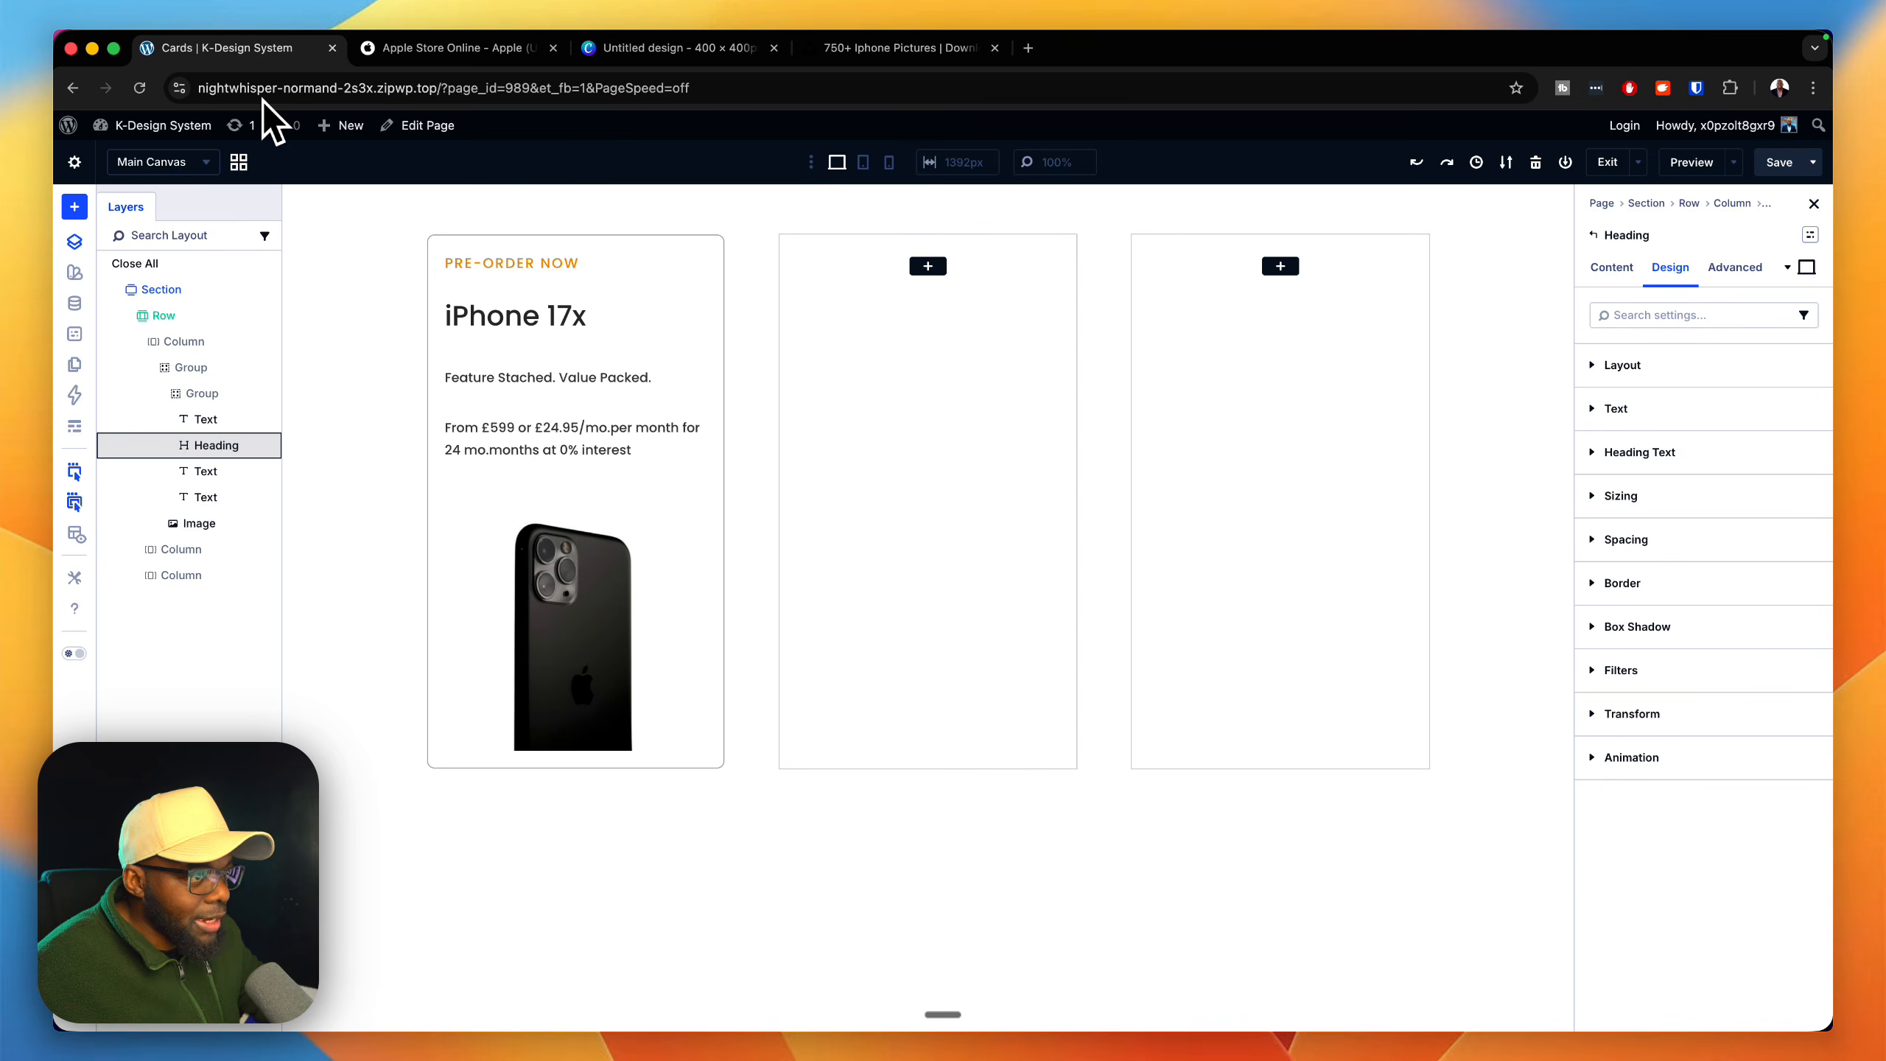
left_click(1810, 235)
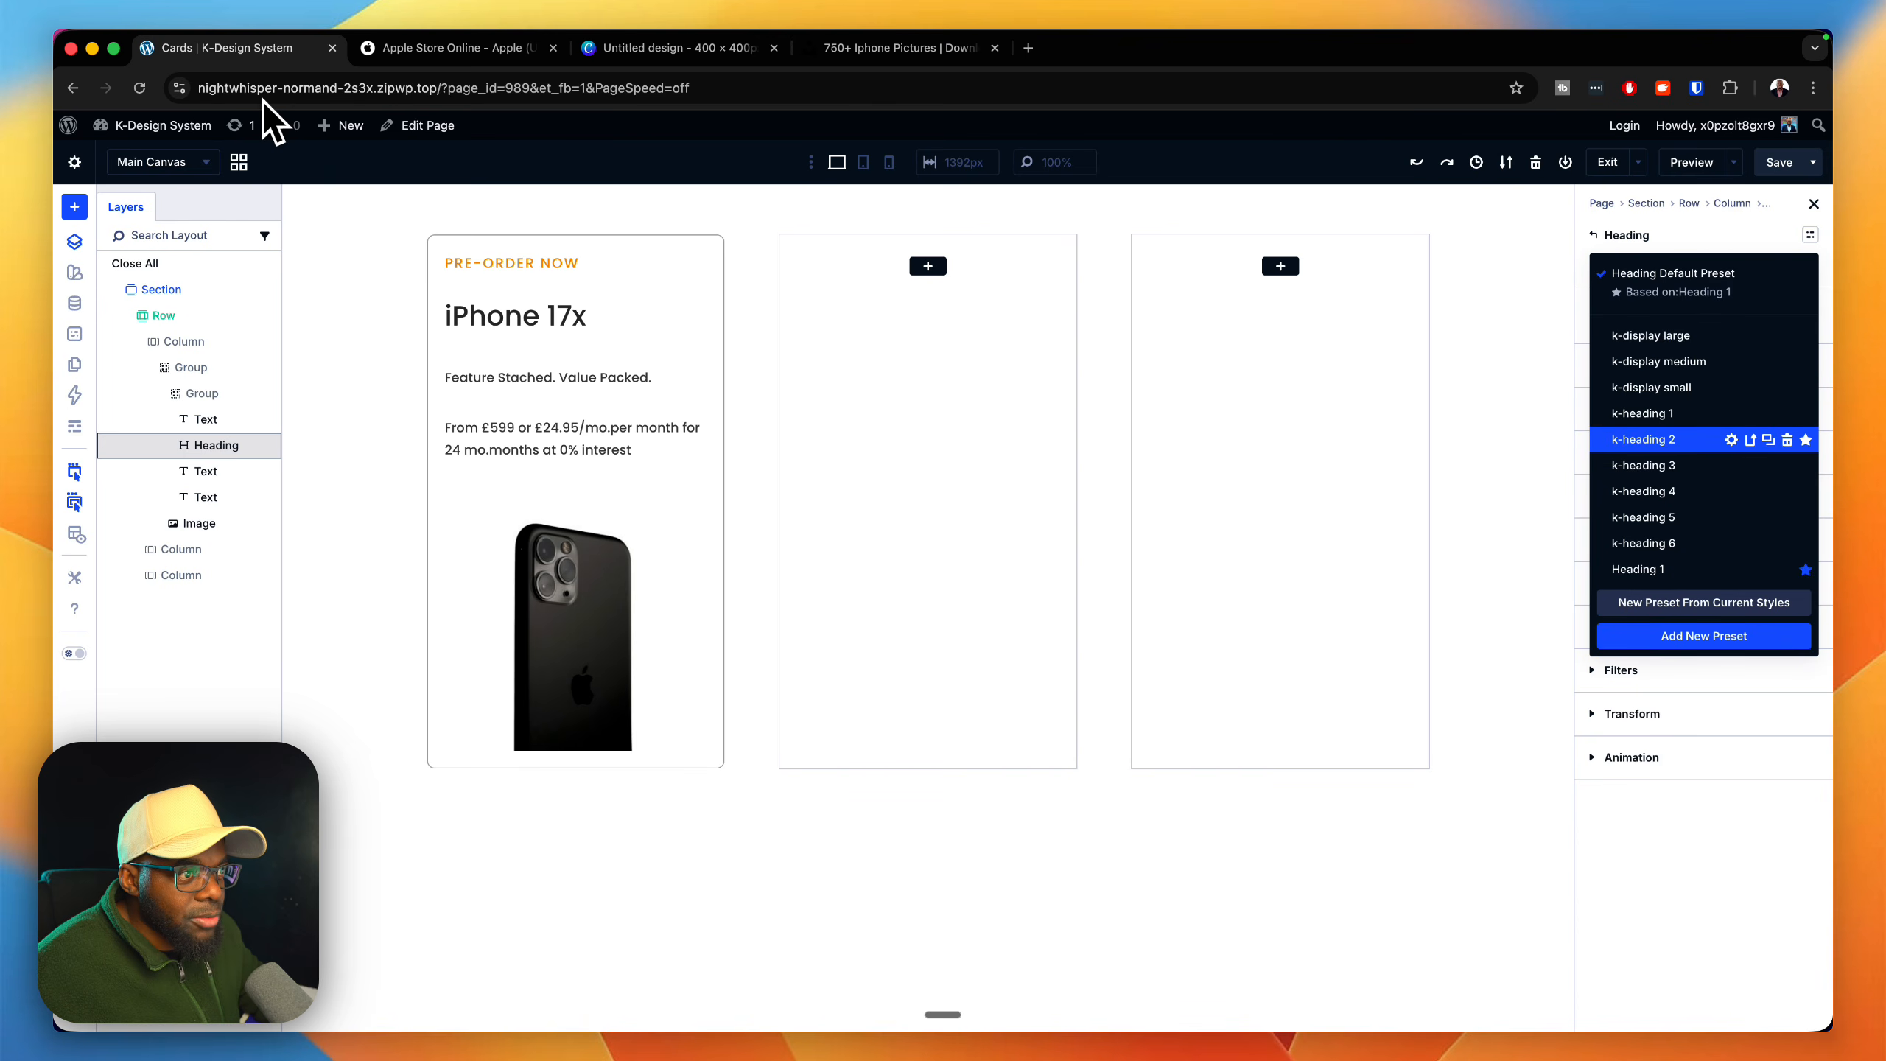
left_click(1643, 439)
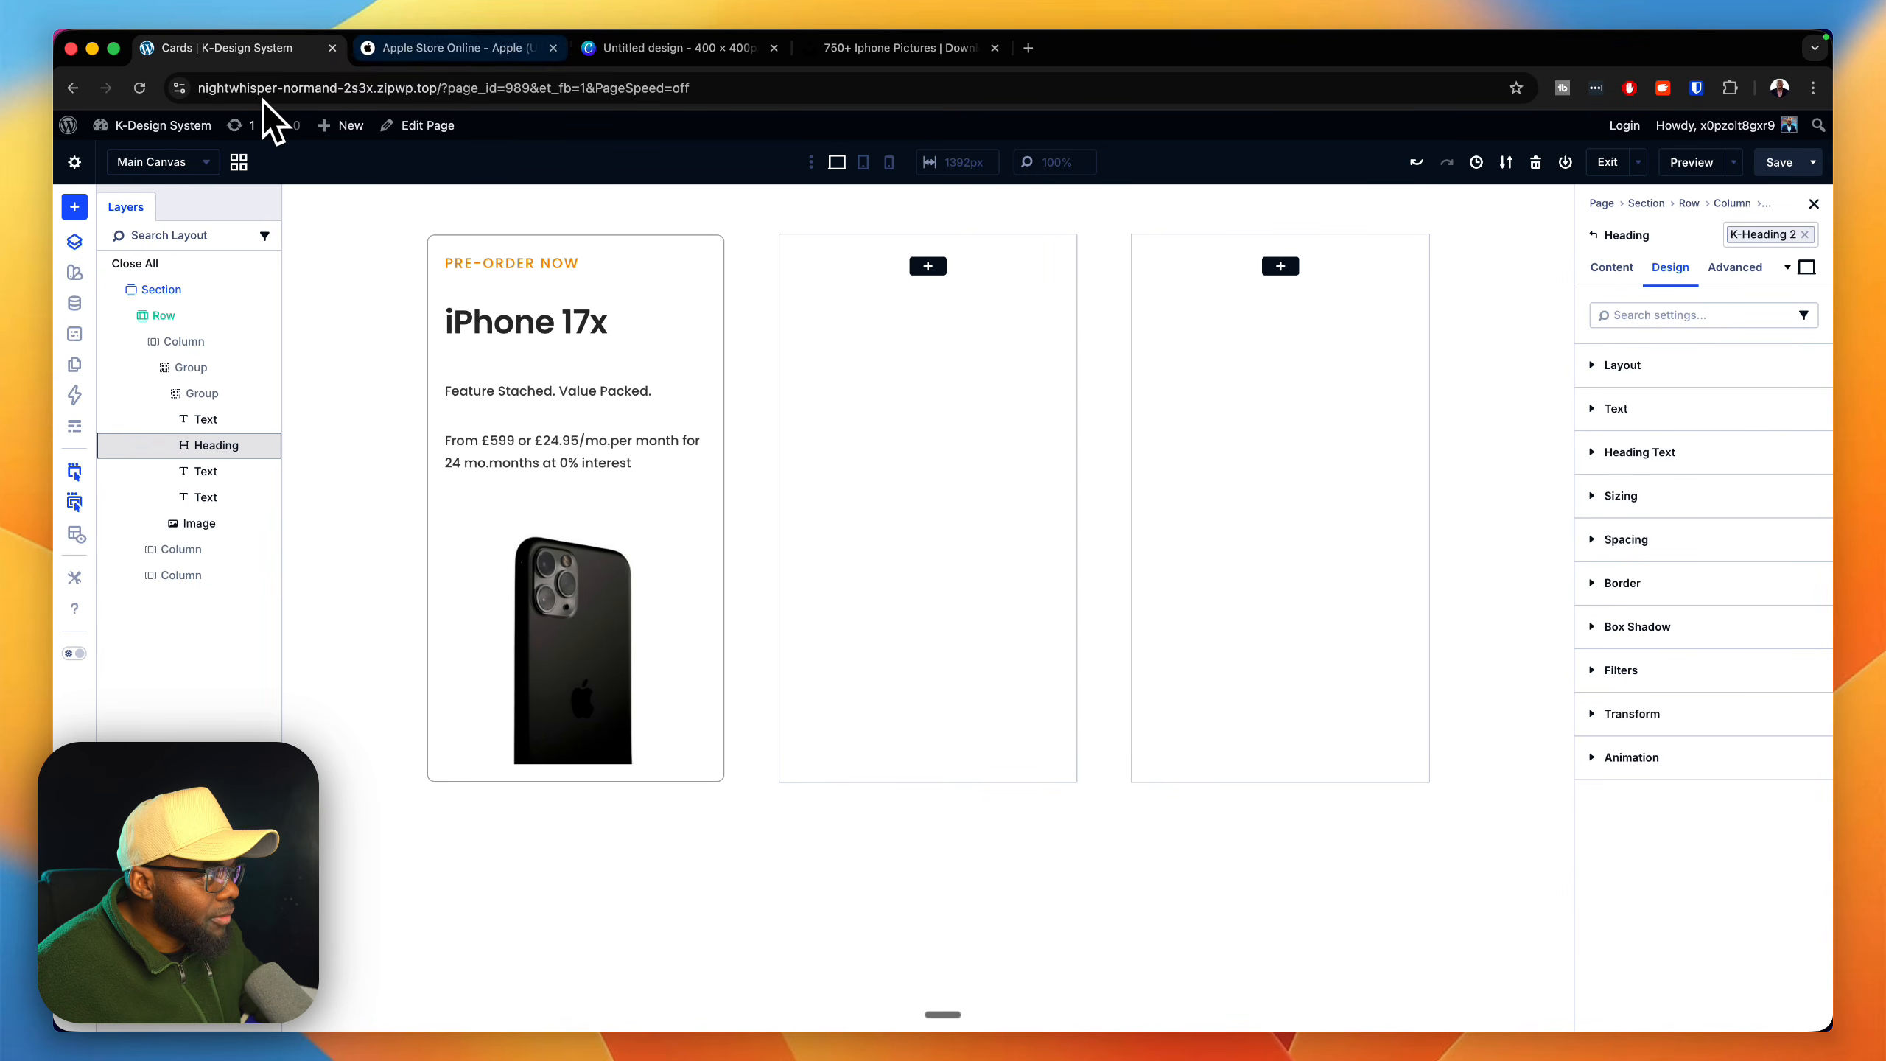
left_click(449, 47)
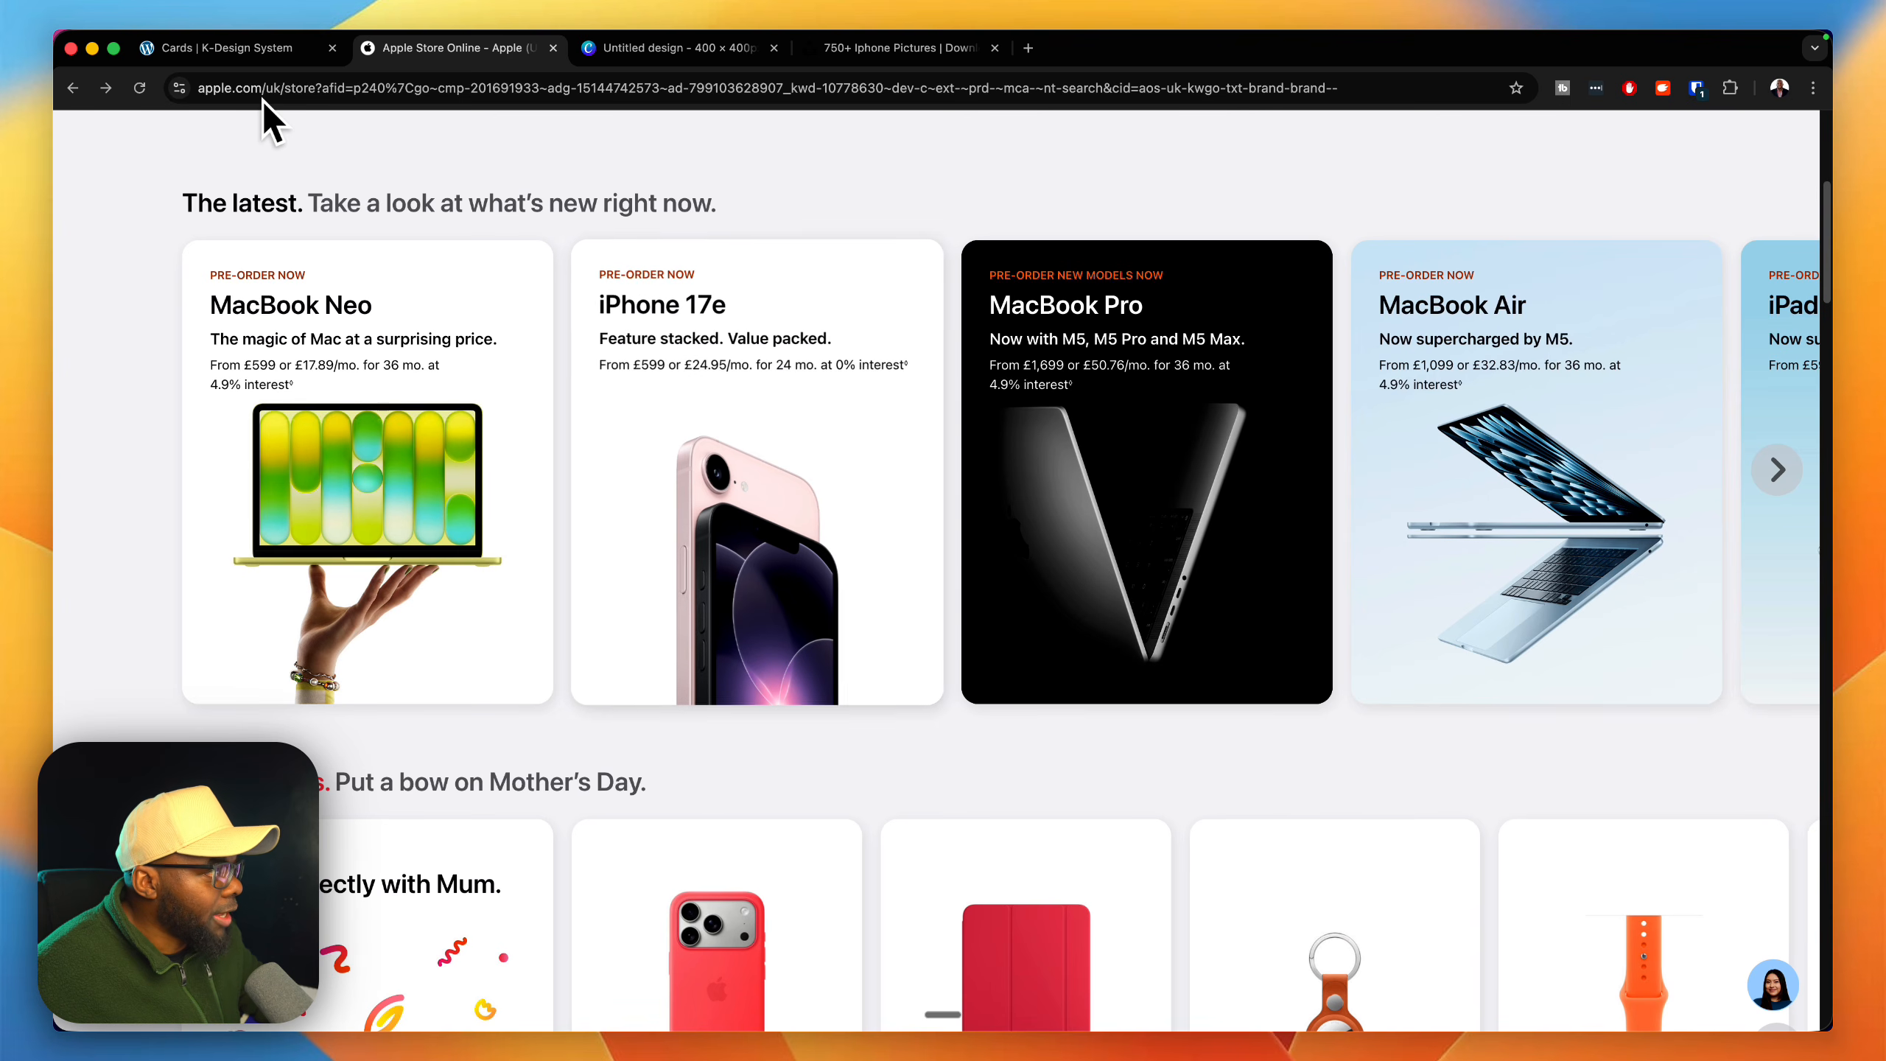
key("ctrl+shift+Tab")
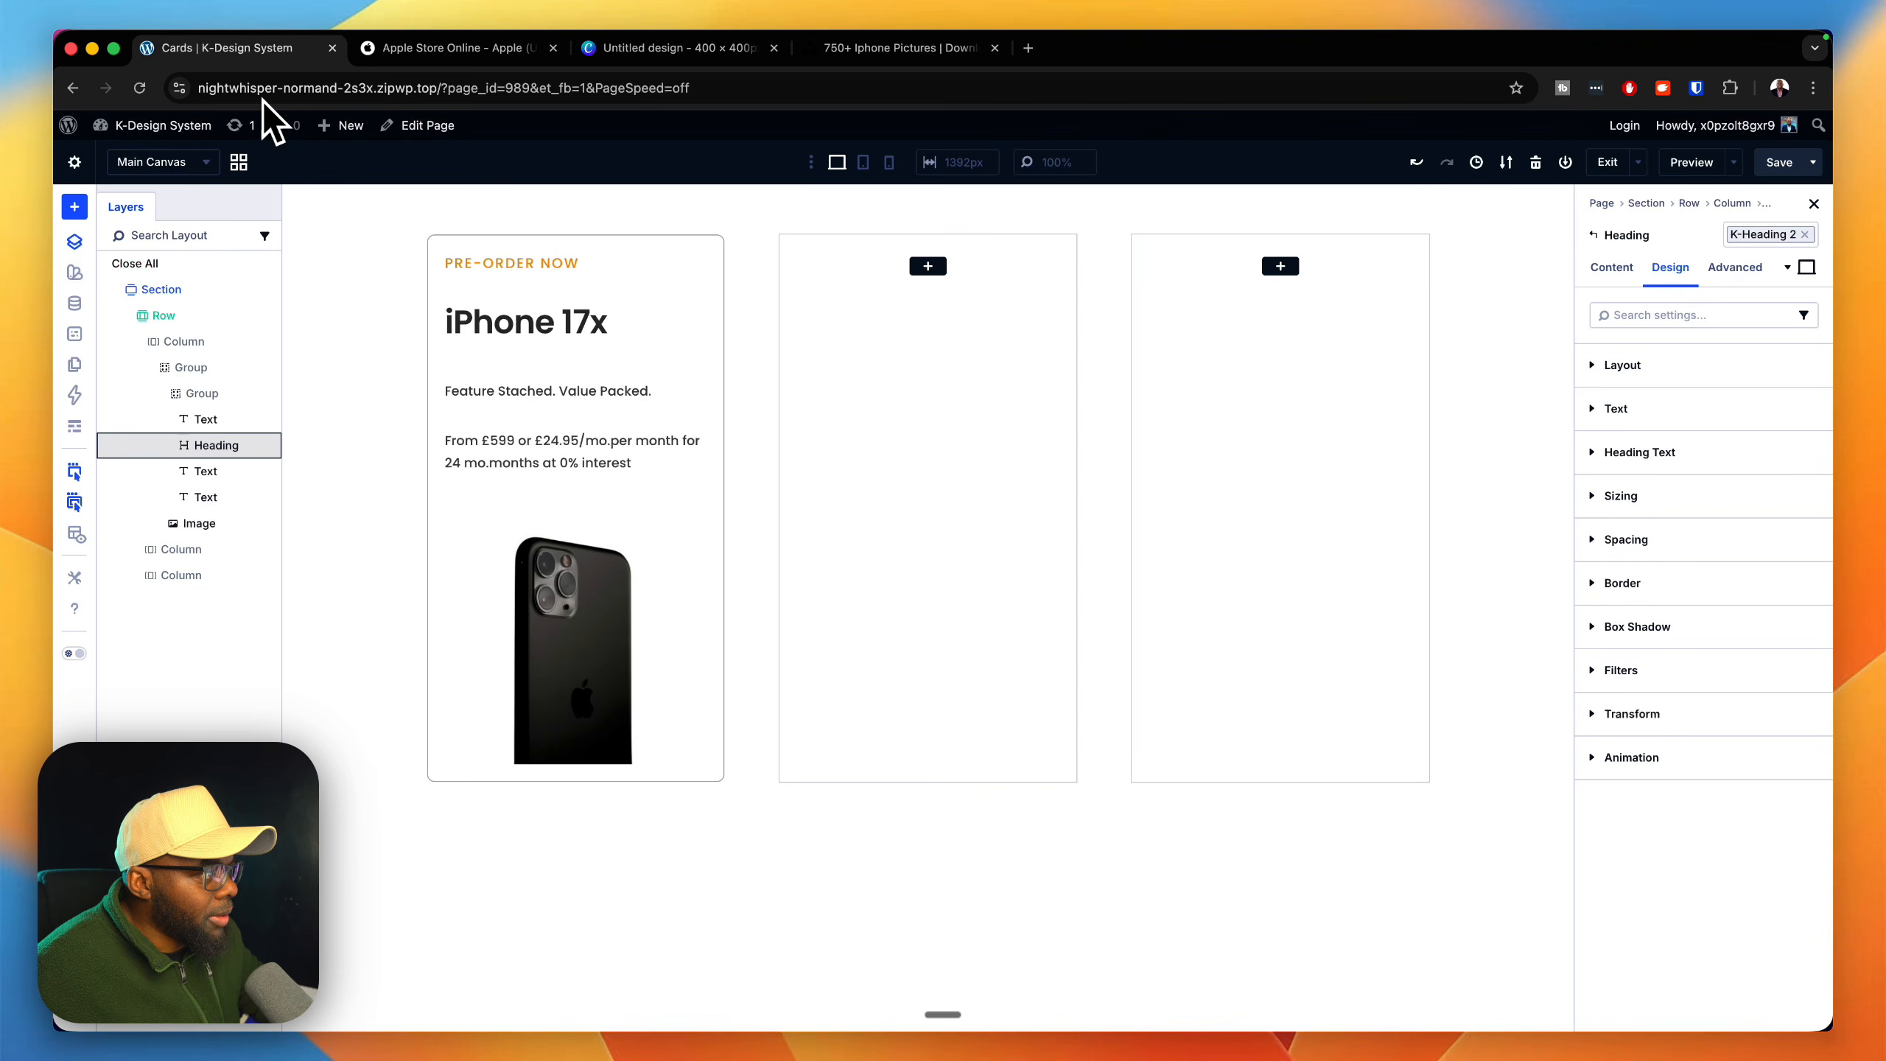
Step: Apply the k-body text (base) preset to the "Feature Stached. Value Packed." Text module
mouse_move(342, 125)
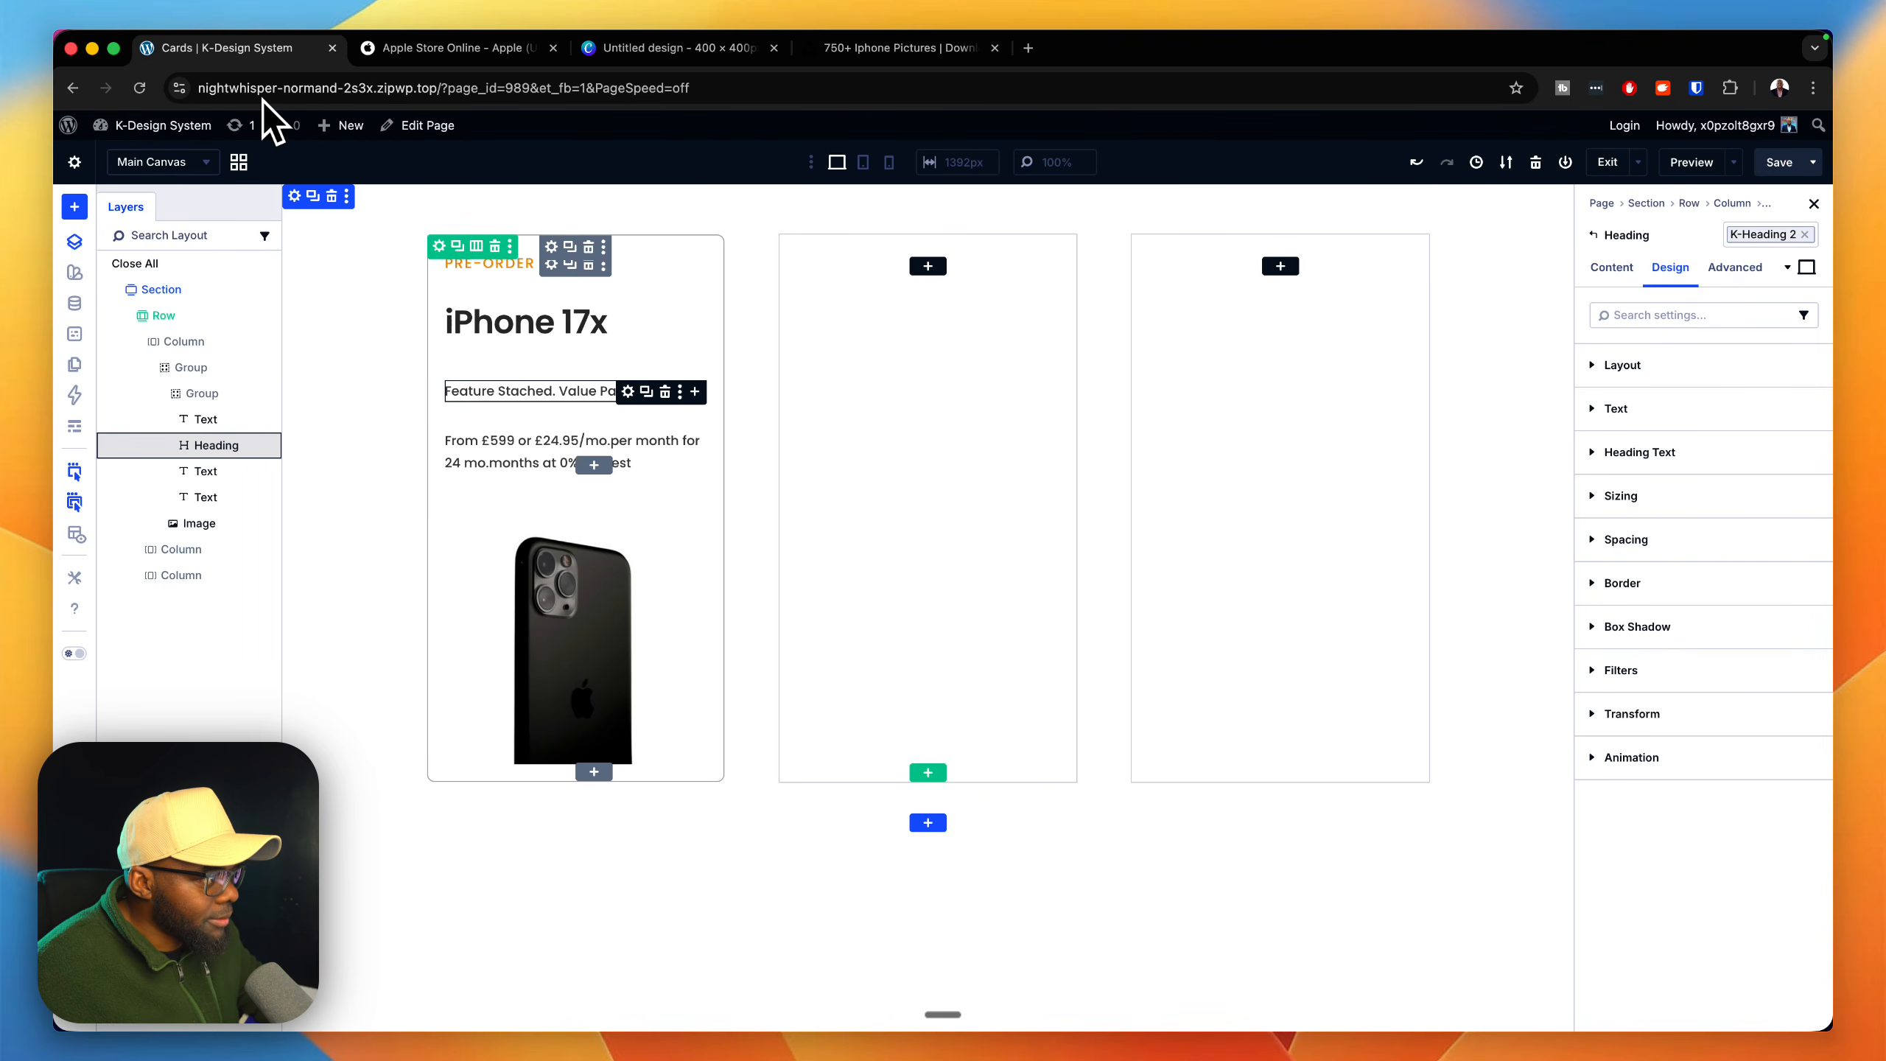
left_click(628, 391)
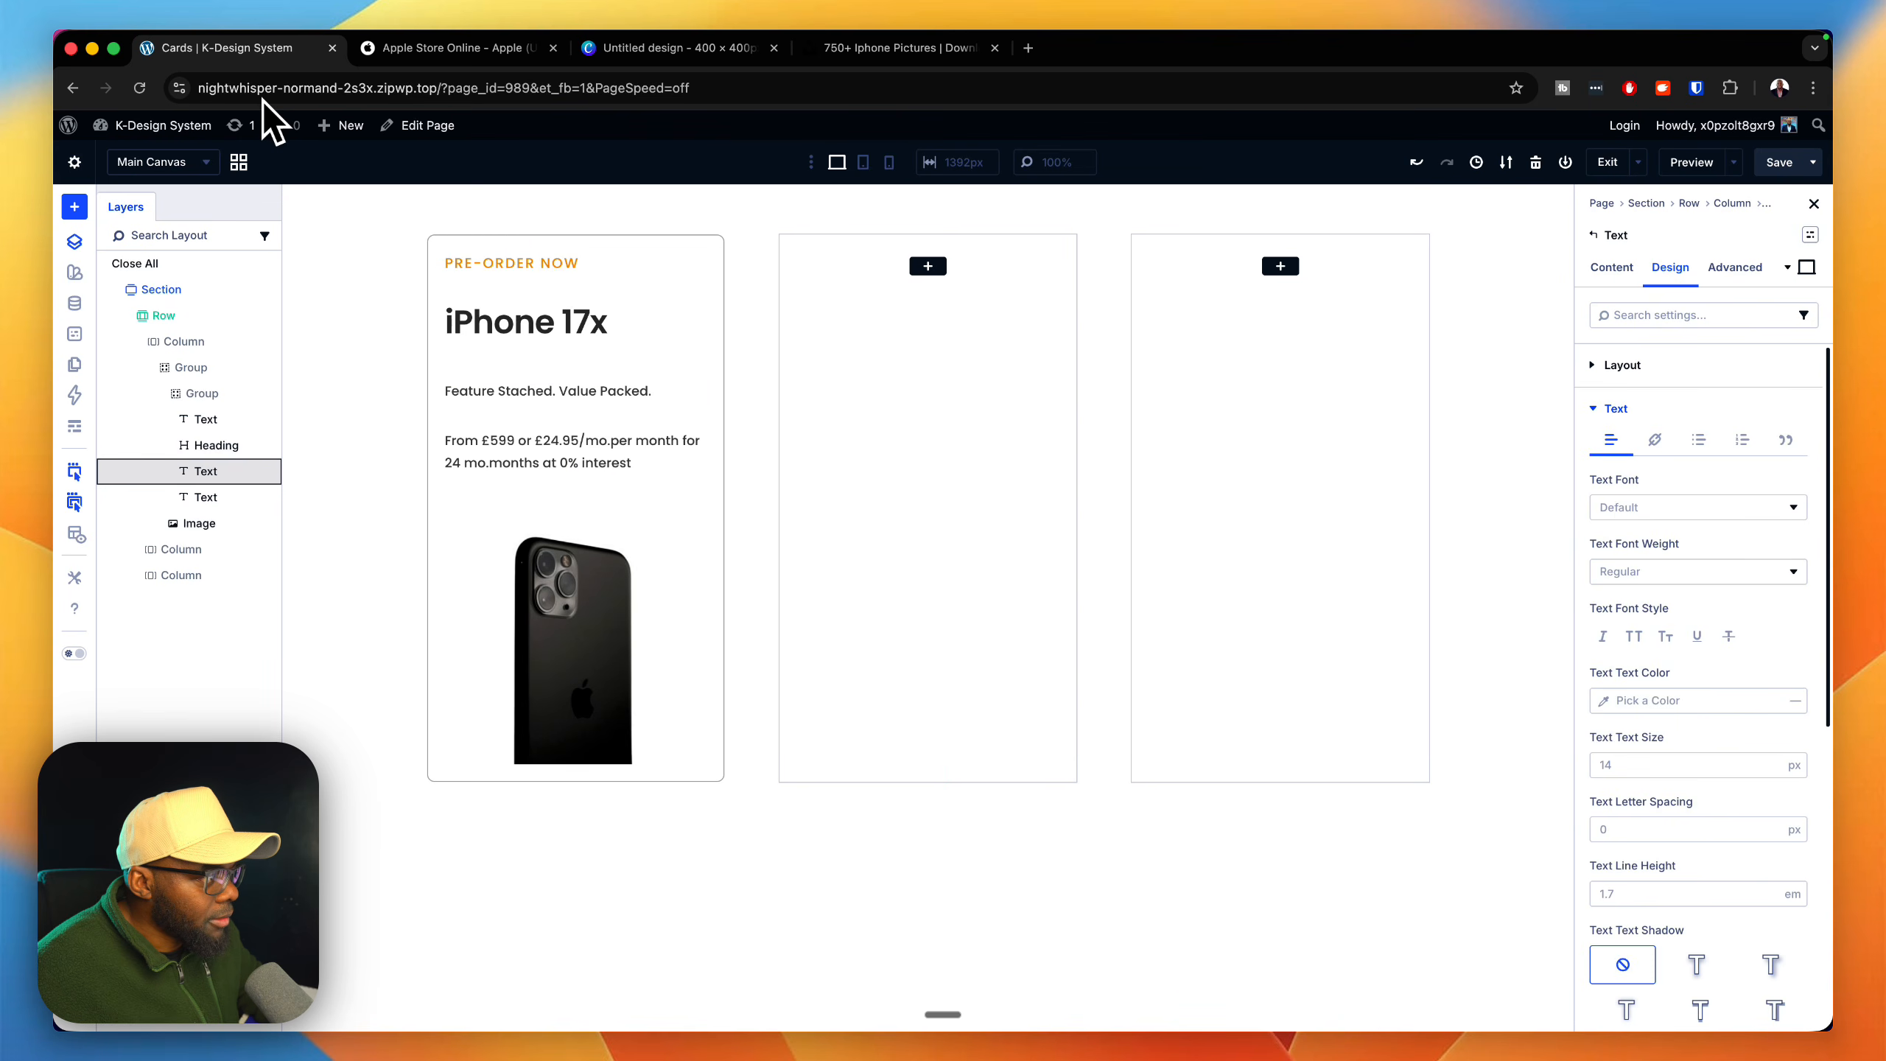
left_click(1810, 235)
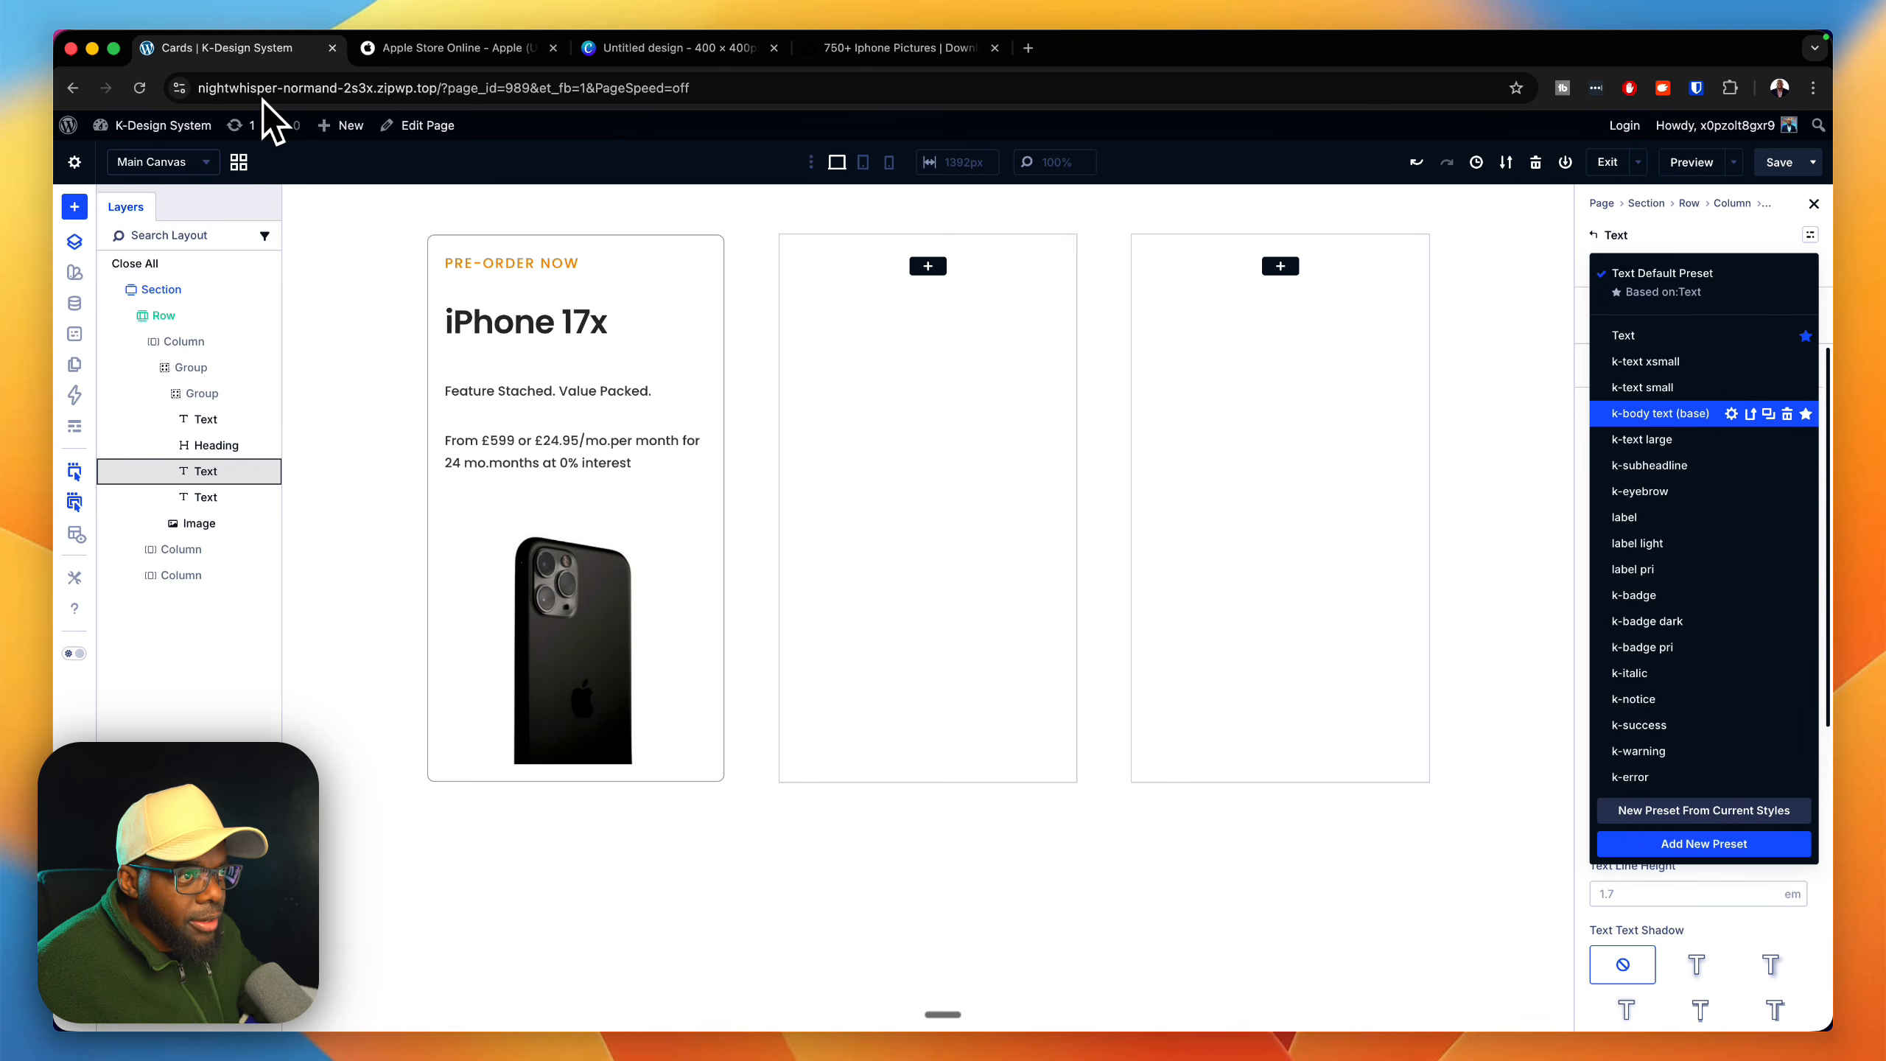
left_click(1661, 413)
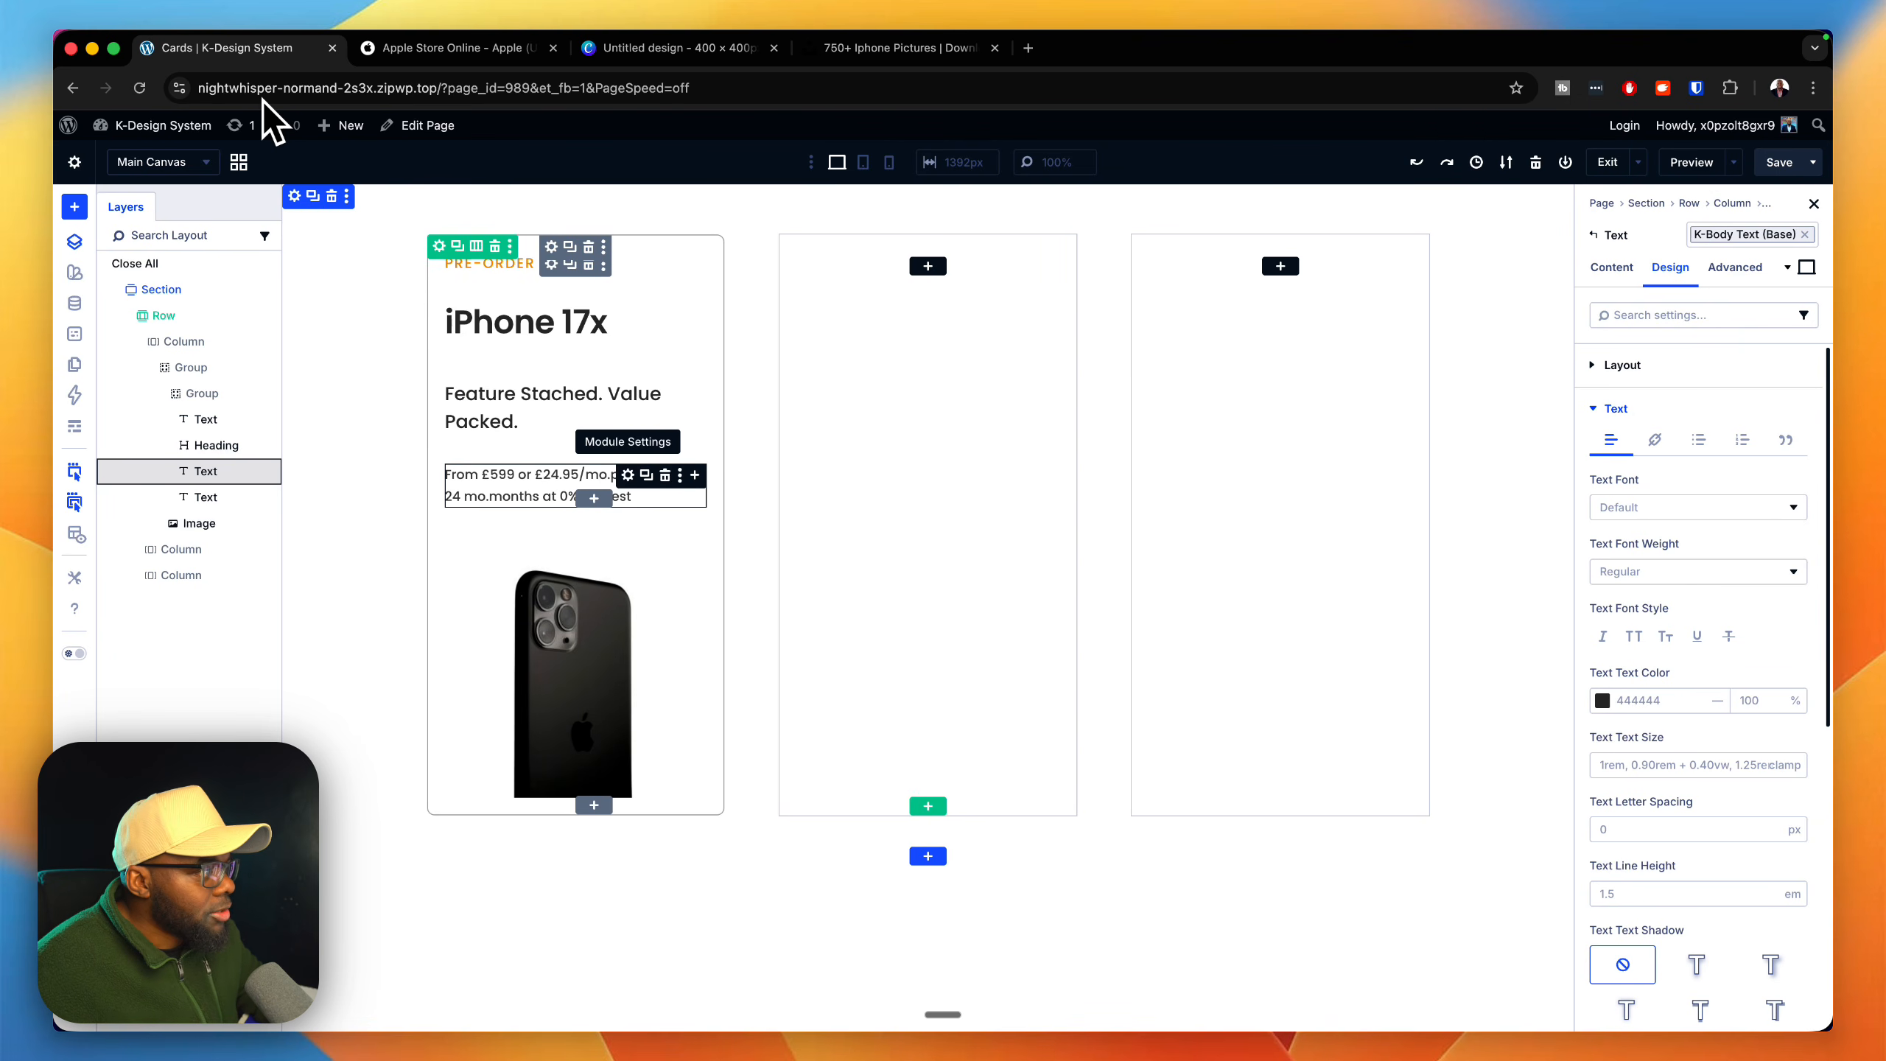
Step: Try the k-text small preset on the price Text module against the Apple Store cards and settle on k-text xsmall
left_click(628, 474)
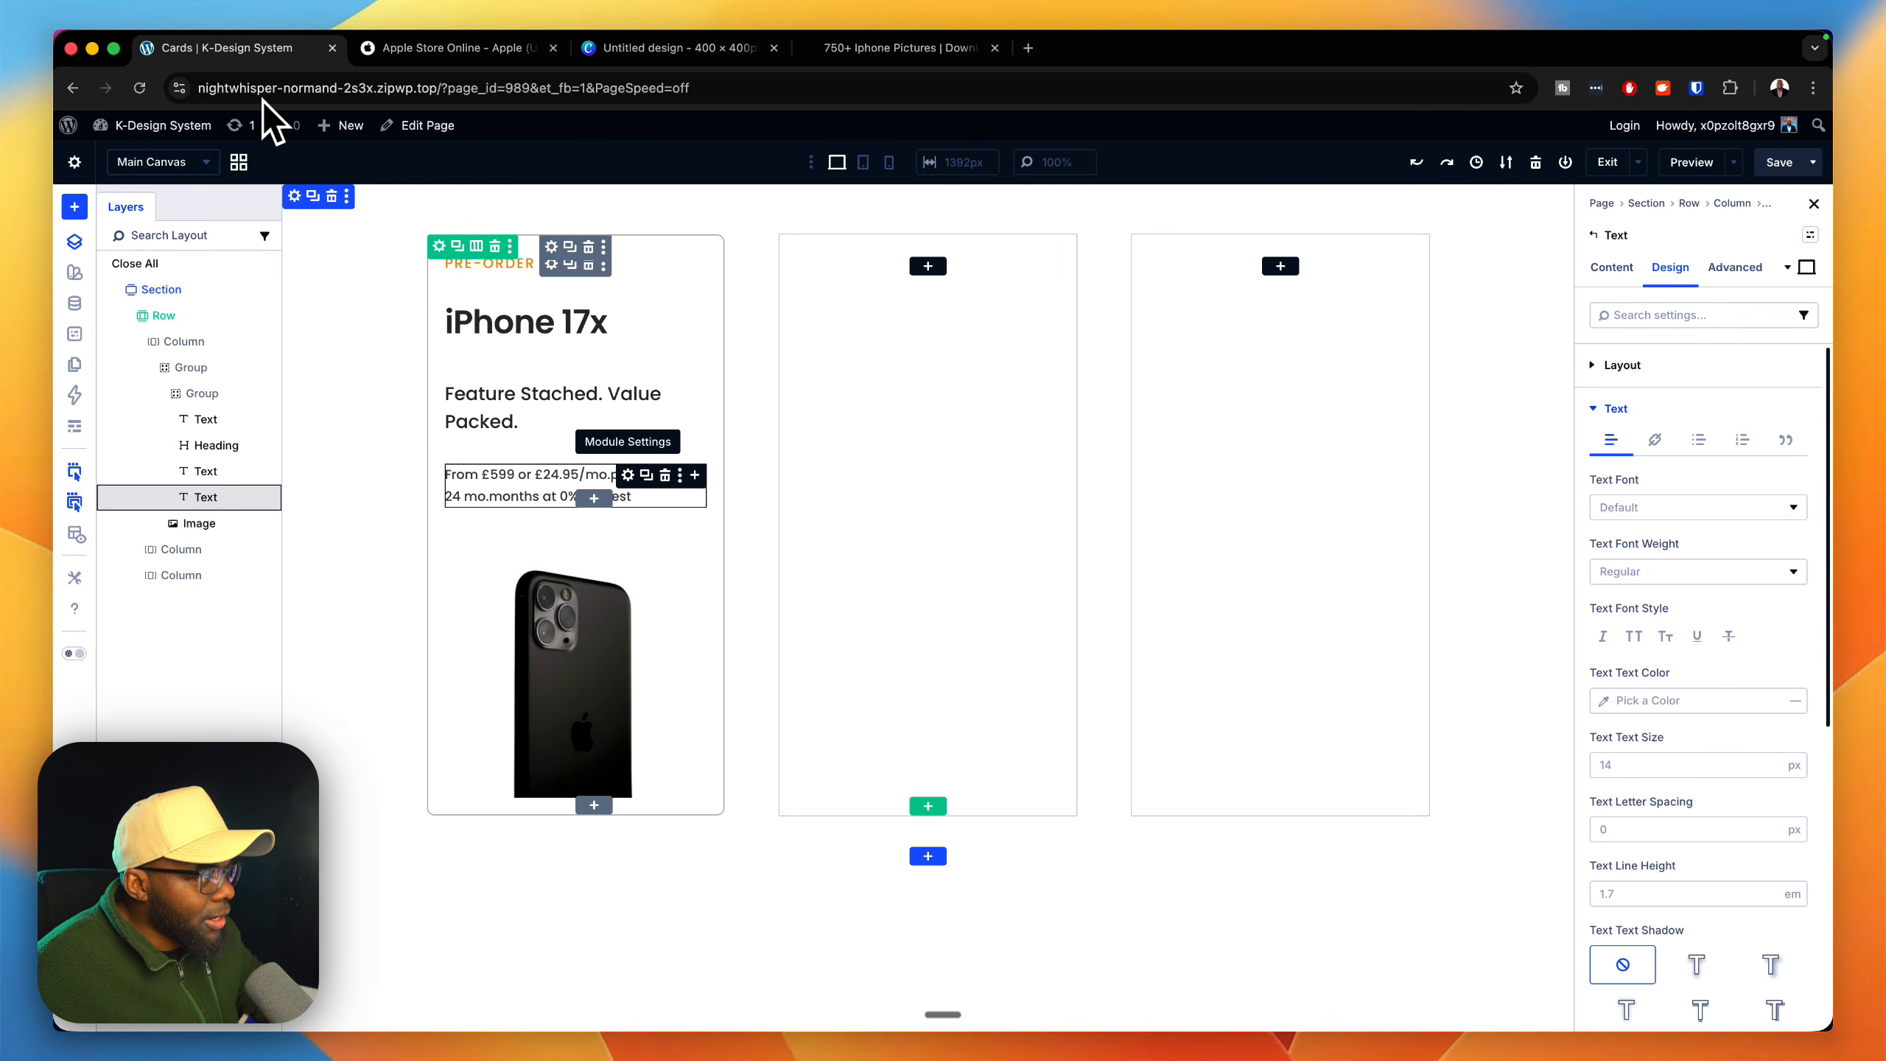
left_click(1809, 235)
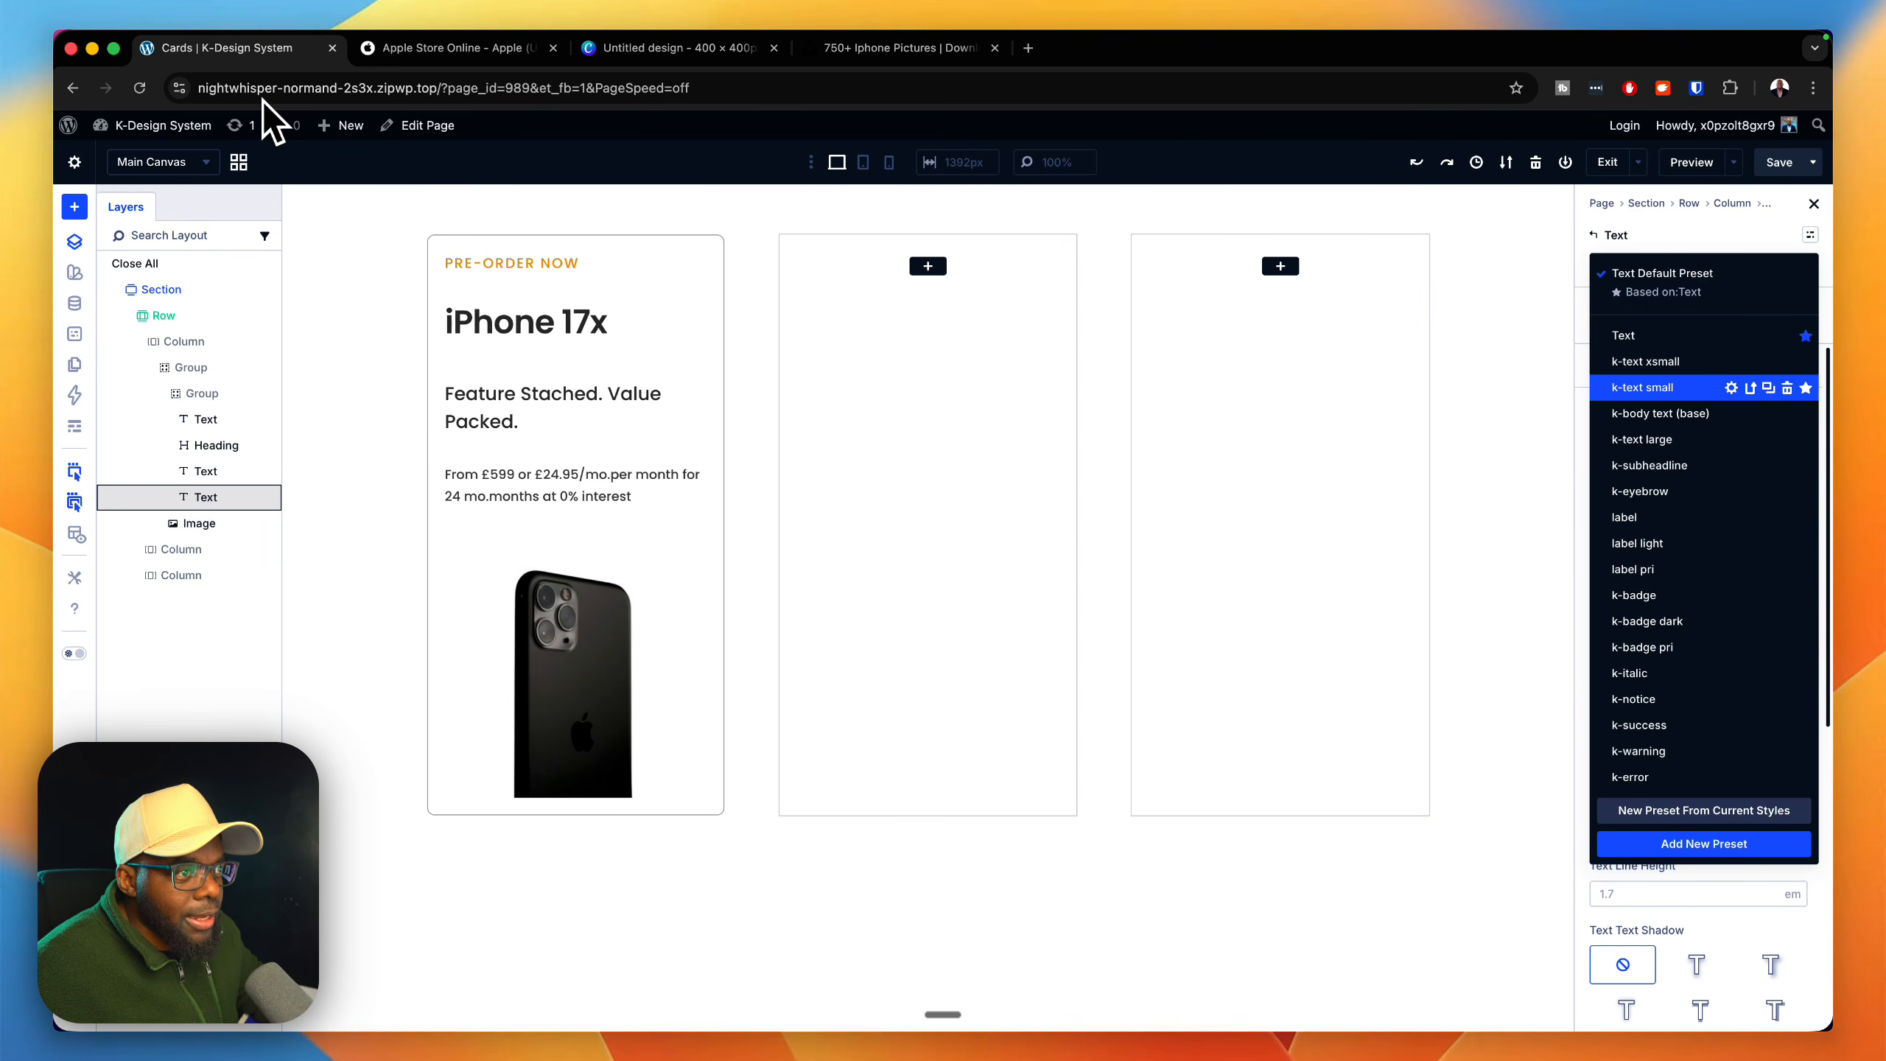
left_click(1642, 387)
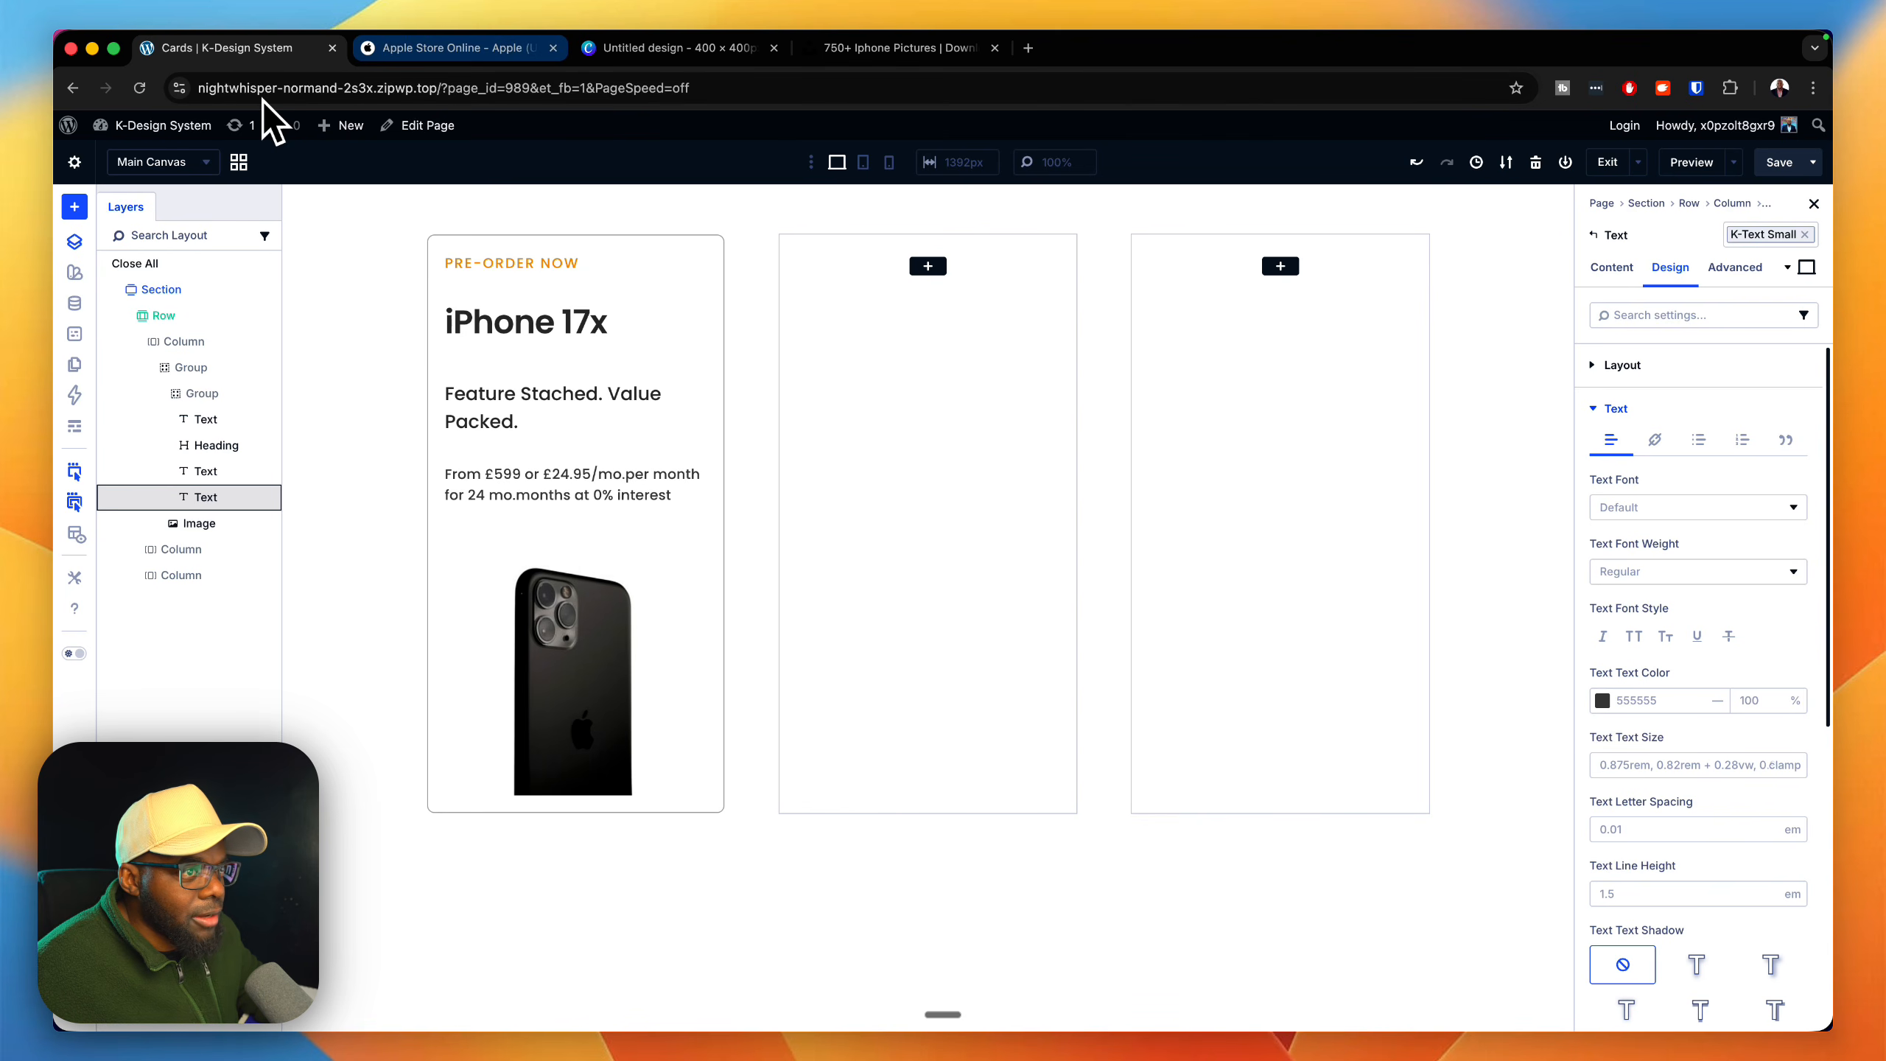
key("ctrl+Tab")
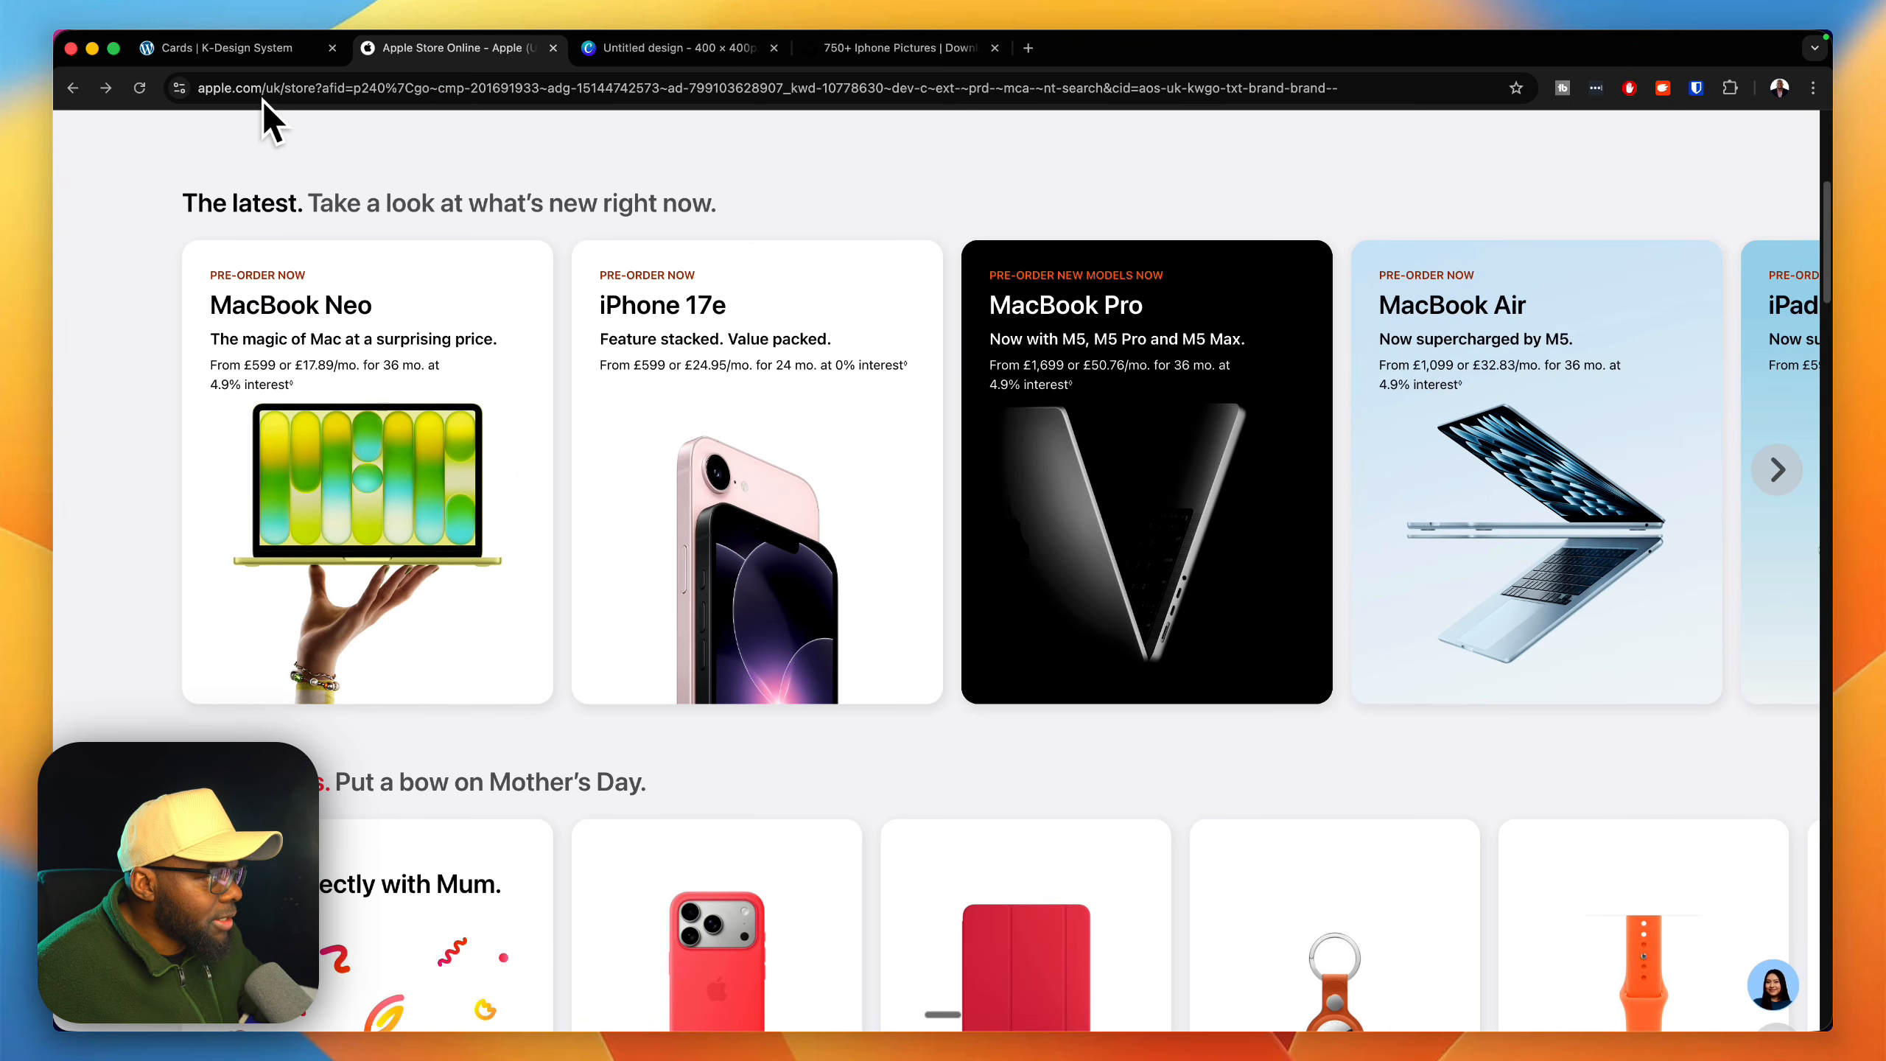
key("ctrl+shift+Tab")
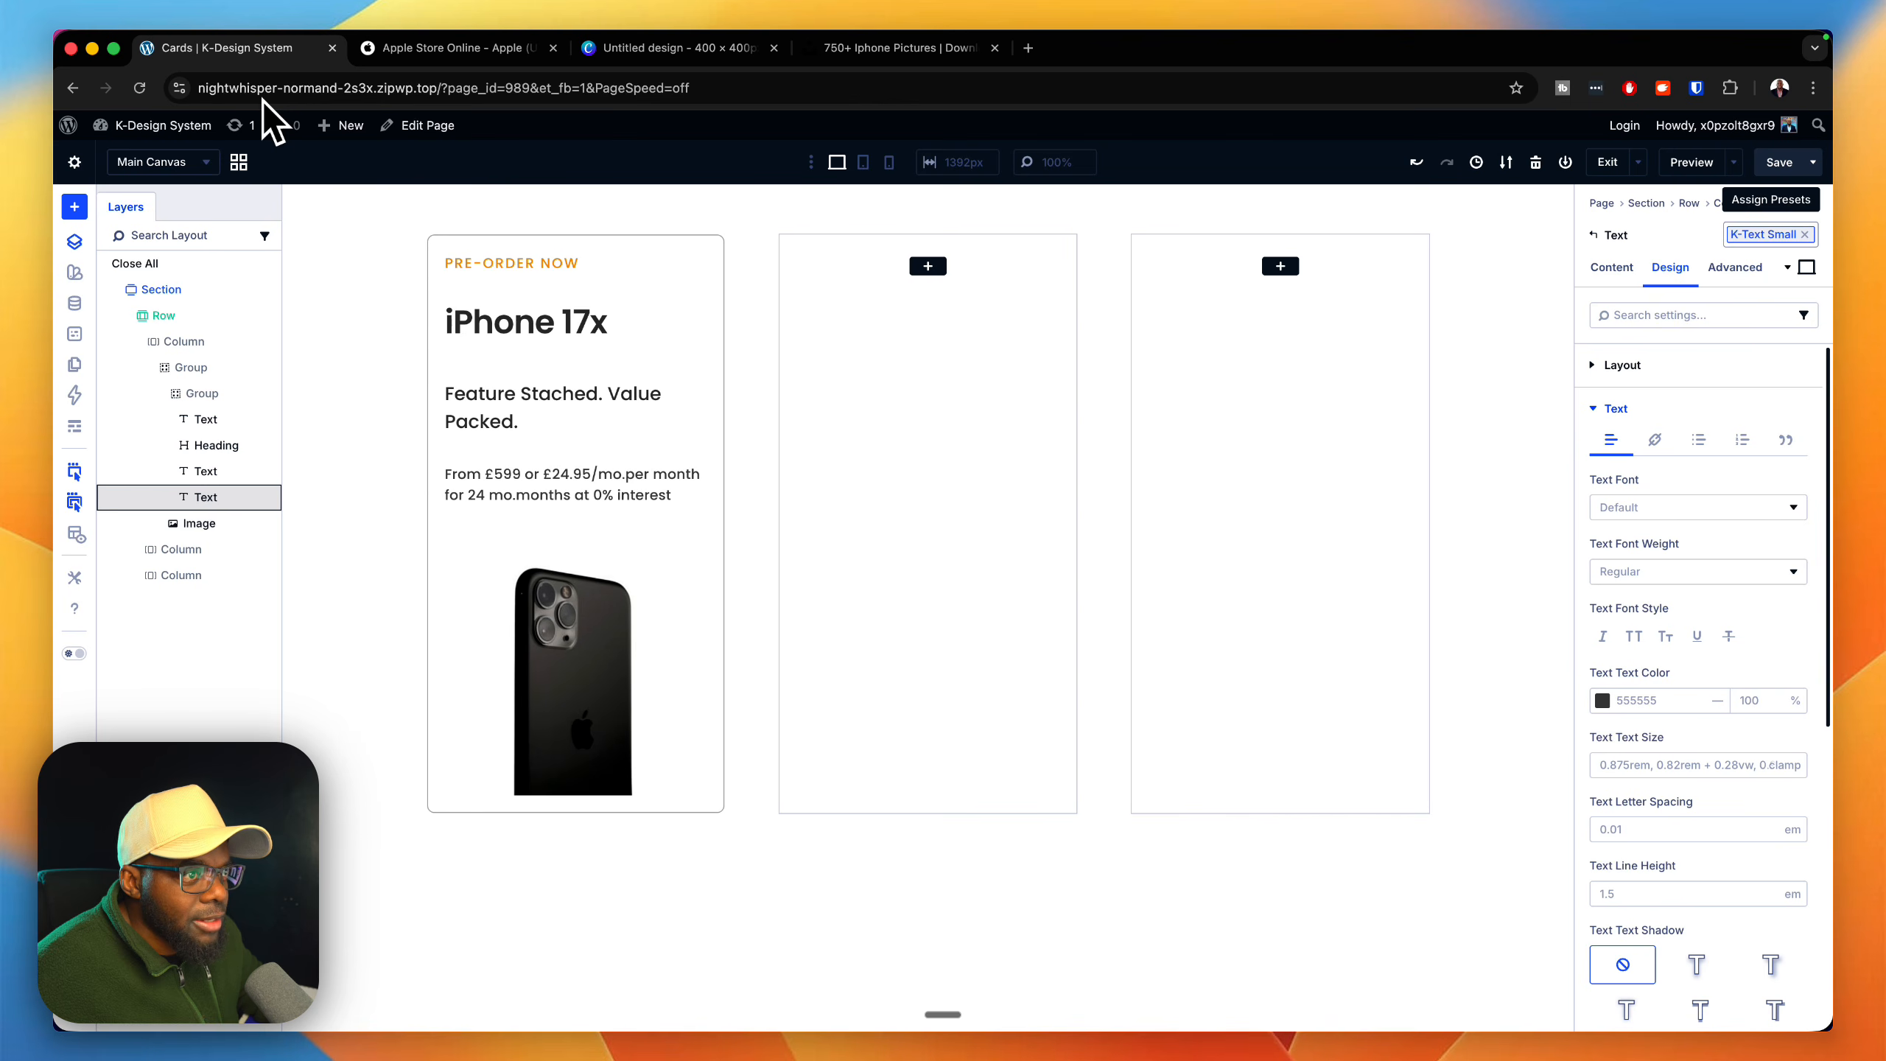
key("super+z")
left_click(1811, 235)
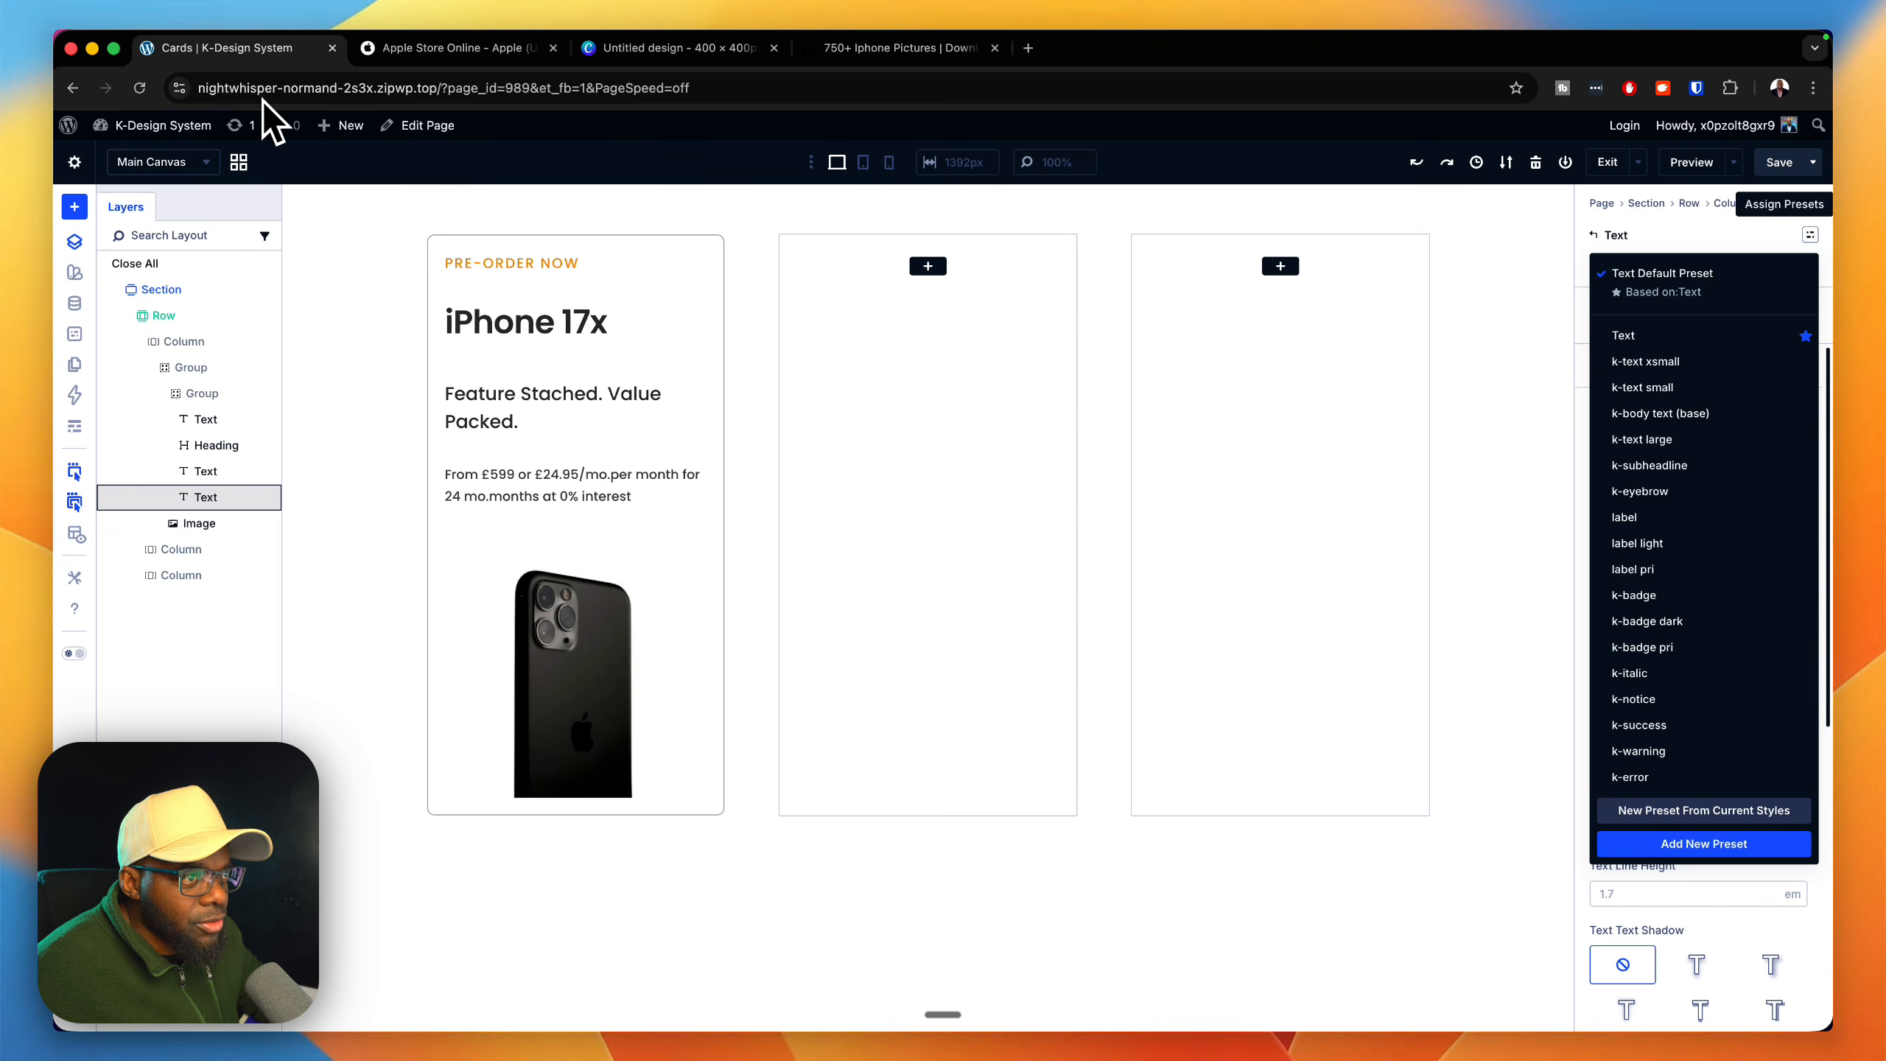
left_click(1645, 362)
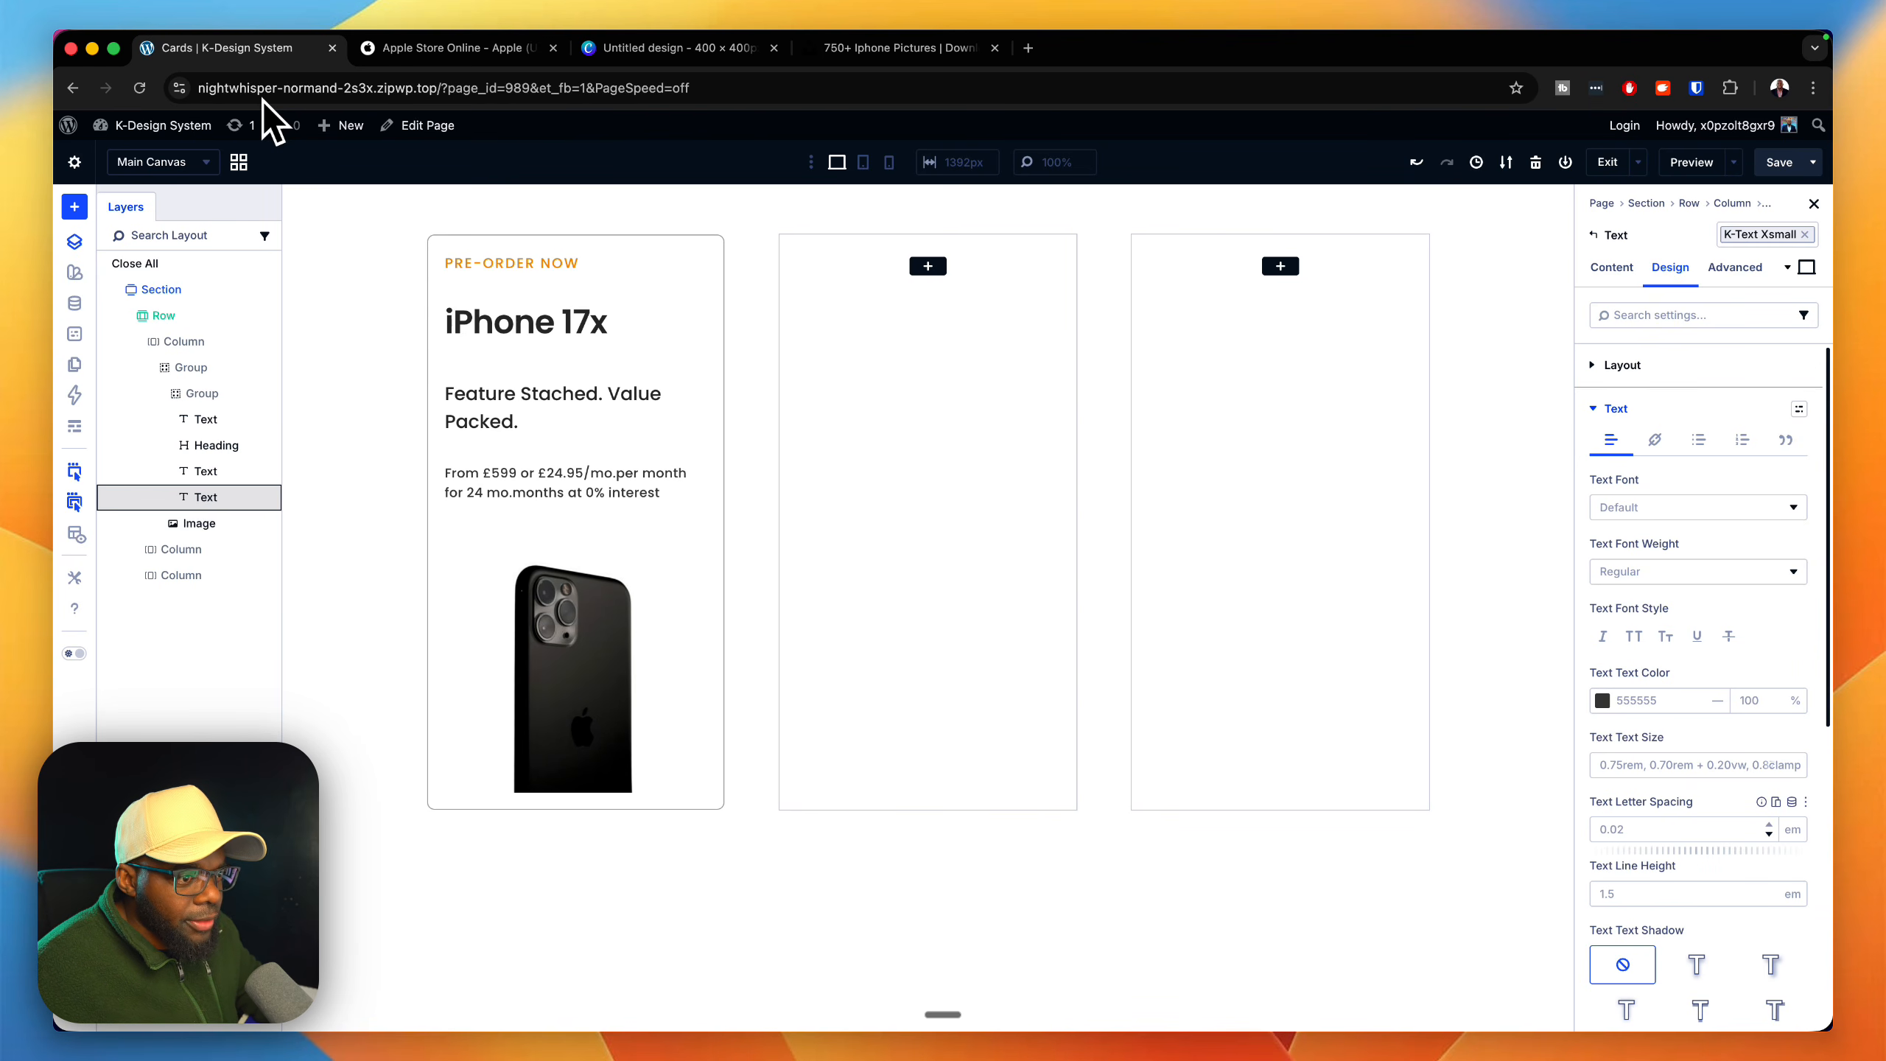
Step: Adjust the price text's letter spacing and set it to 0 em
left_click(1769, 834)
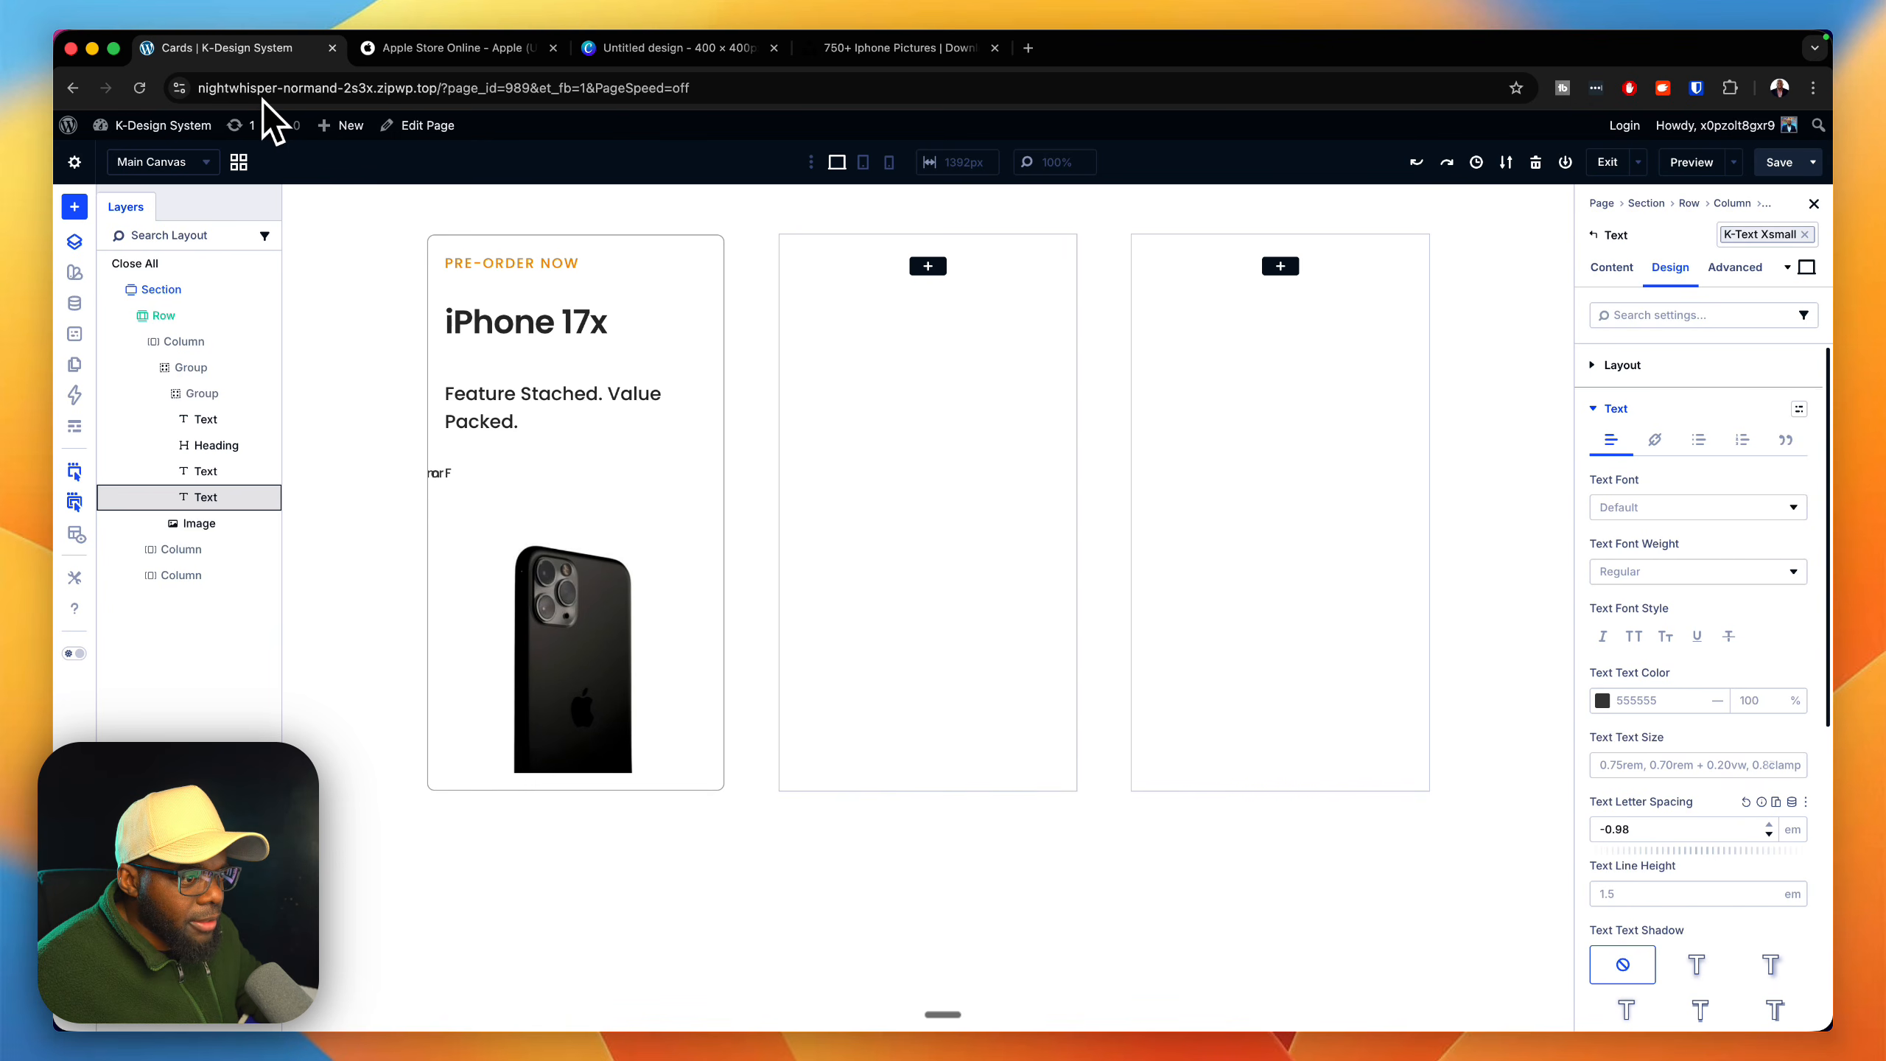
double_click(1617, 829)
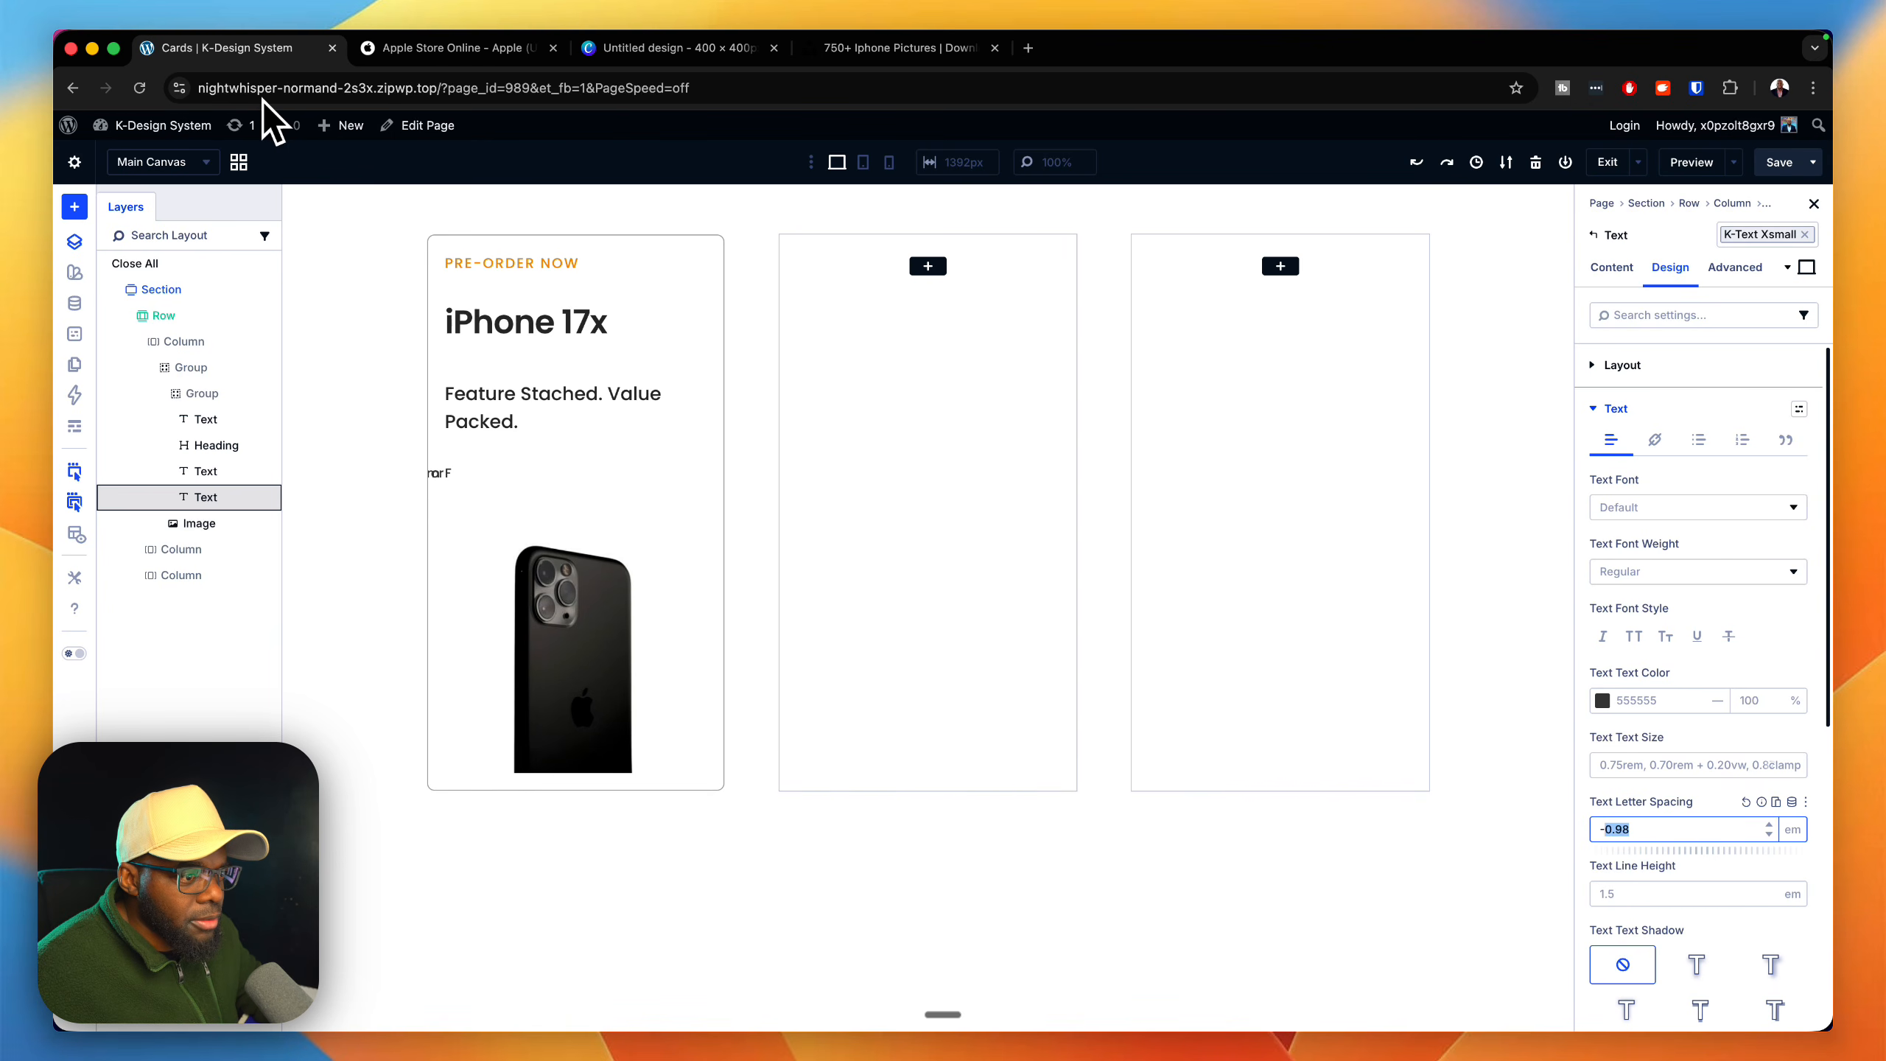
type("0")
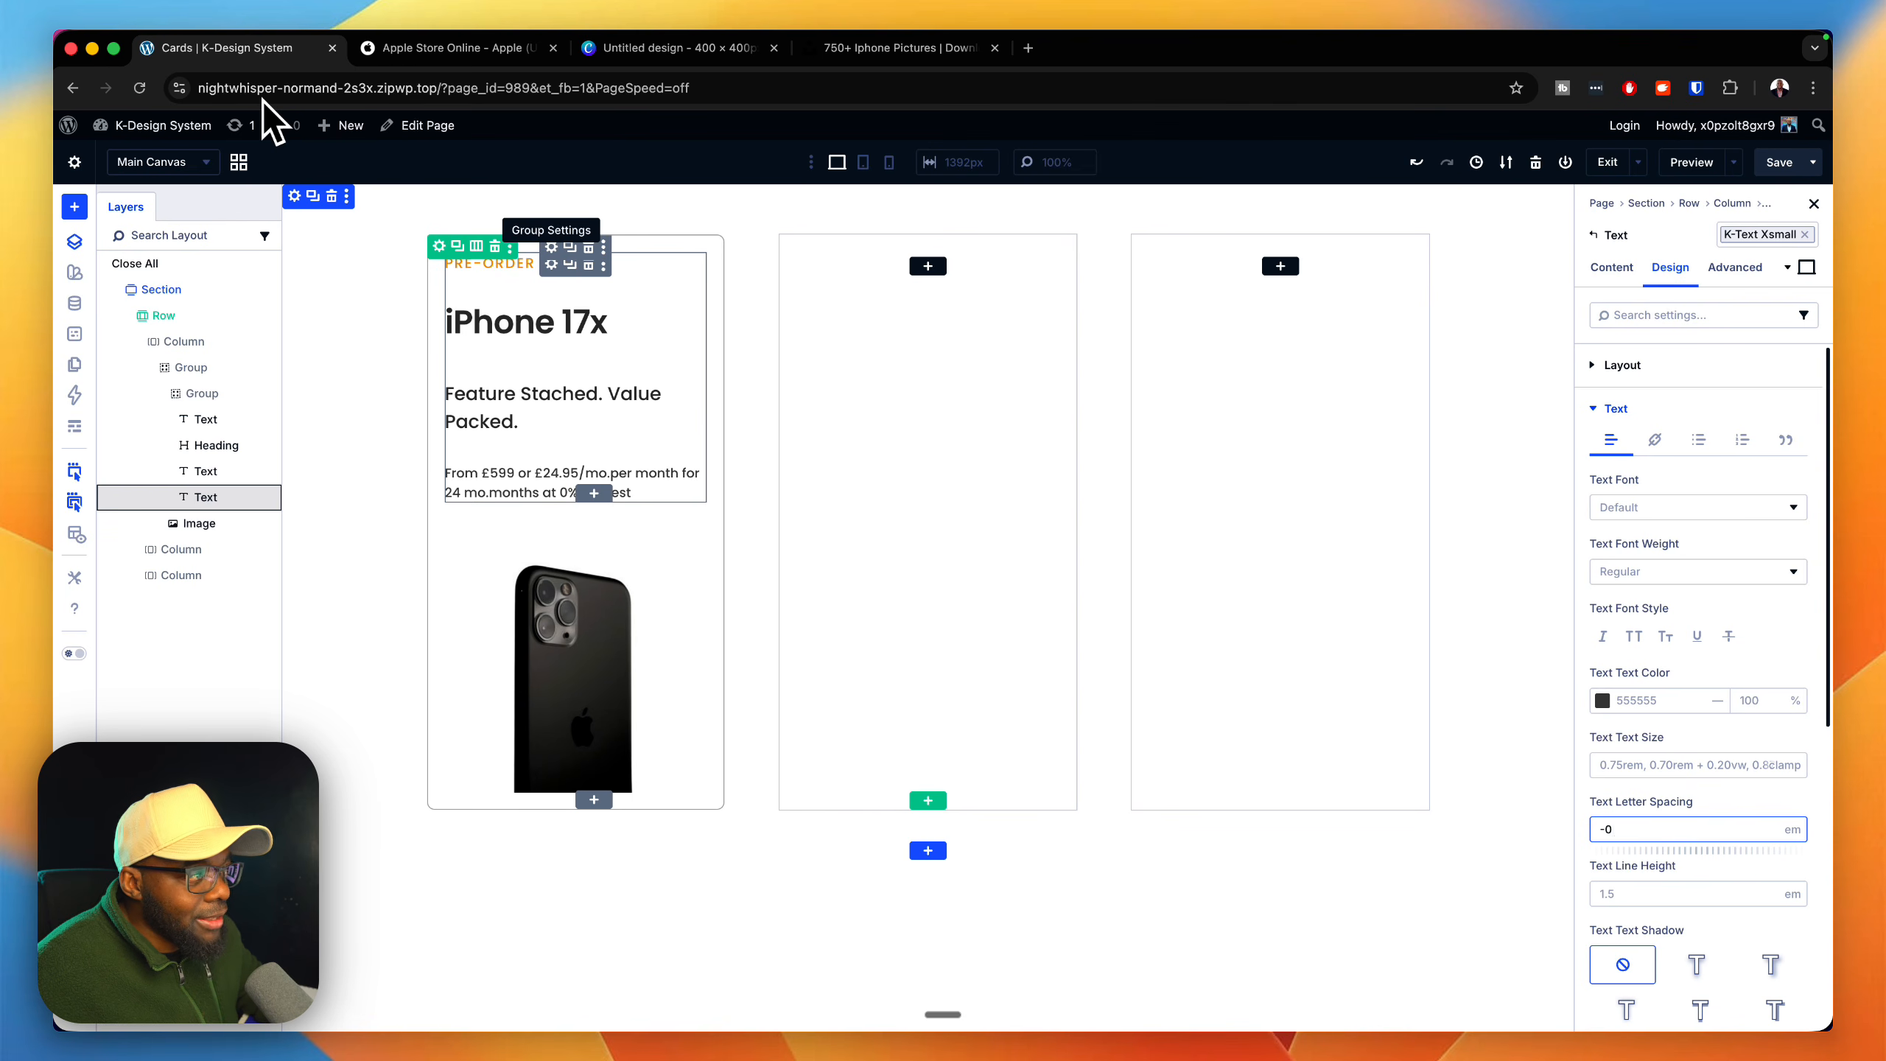
Step: Apply the gap 0 layout preset to the inner Group that holds the card's texts and heading
left_click(551, 248)
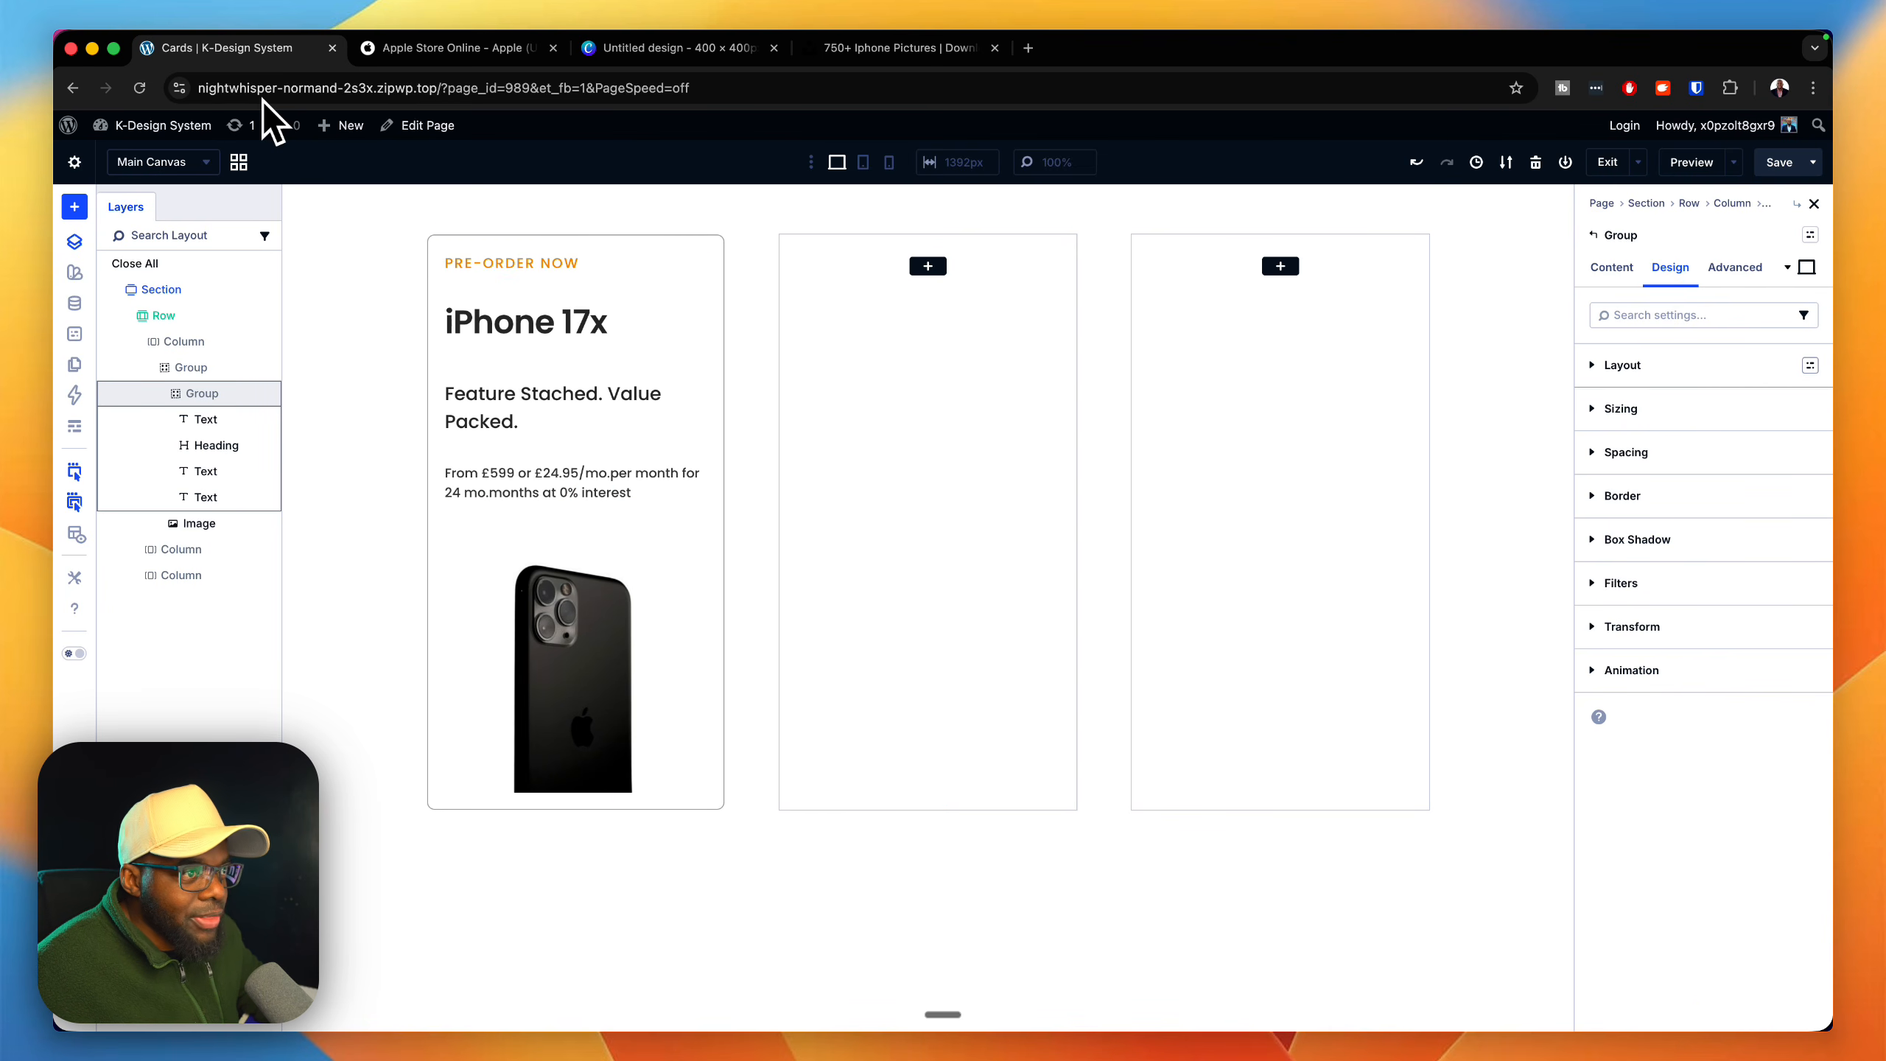
left_click(1809, 365)
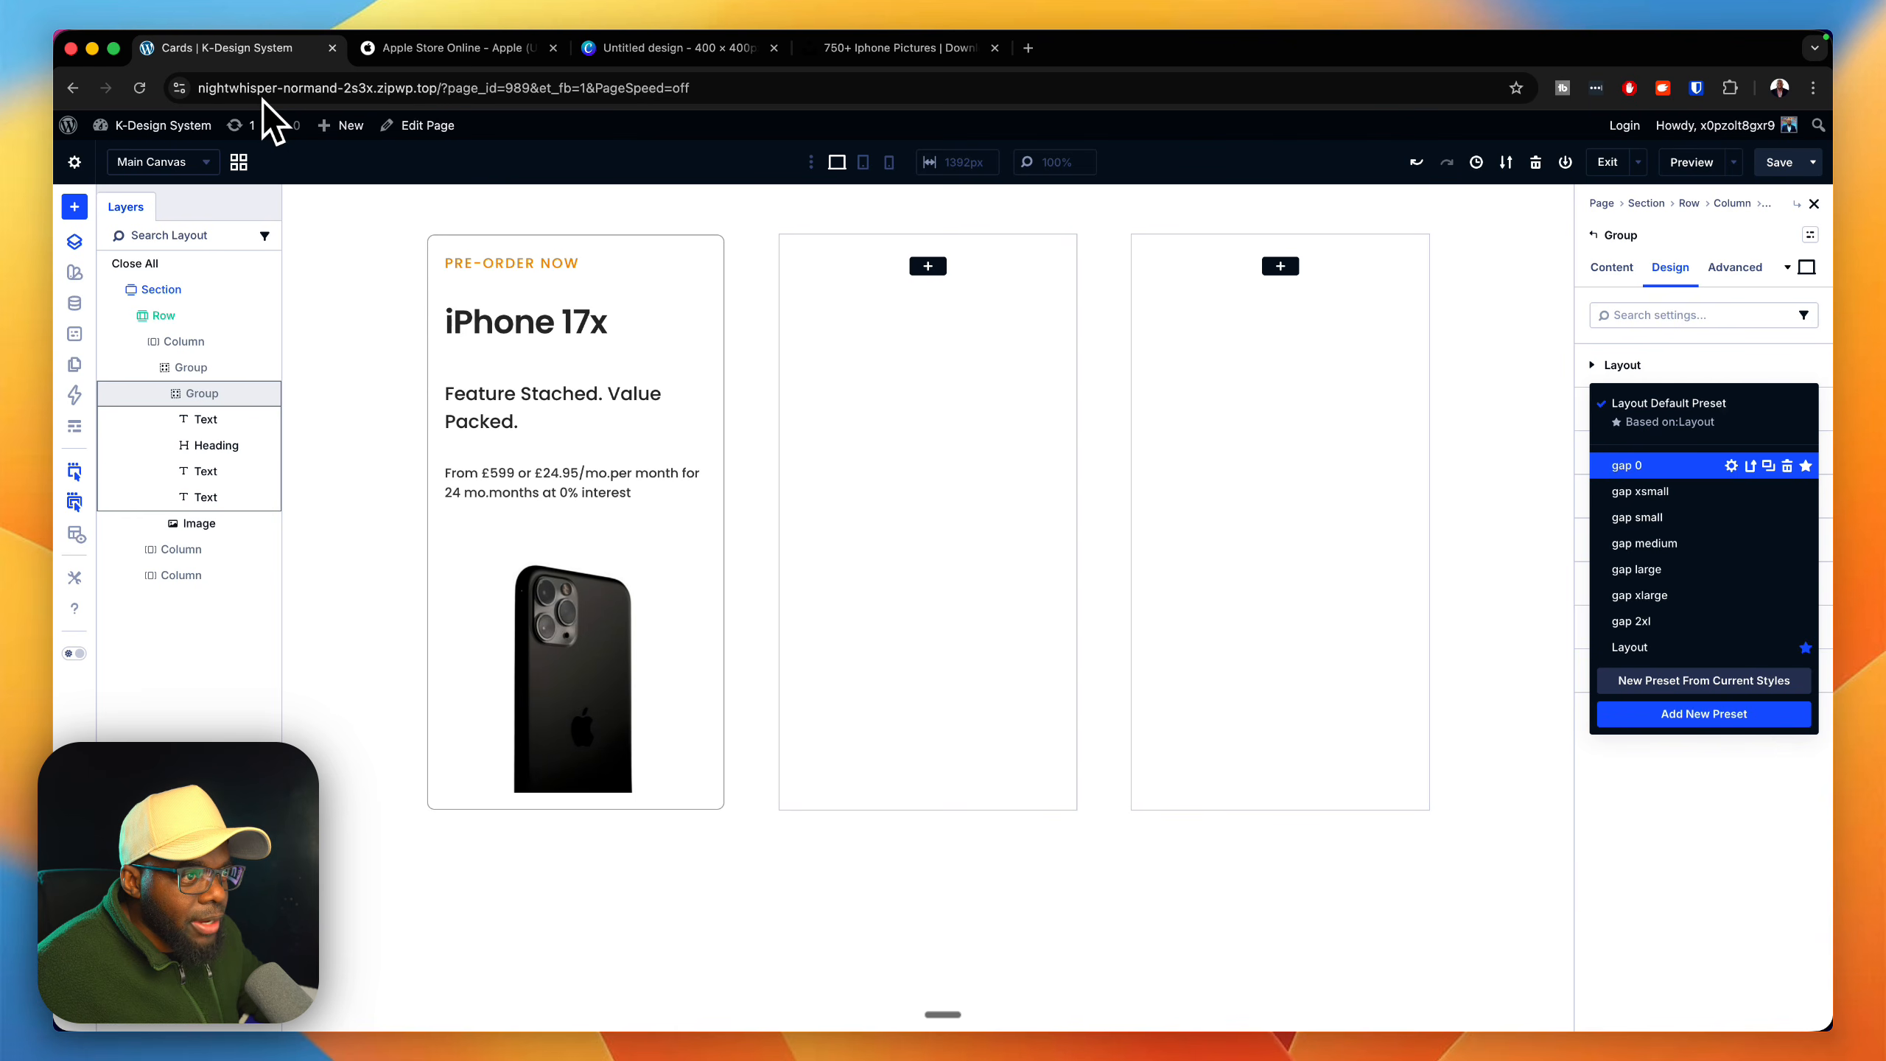
left_click(1645, 465)
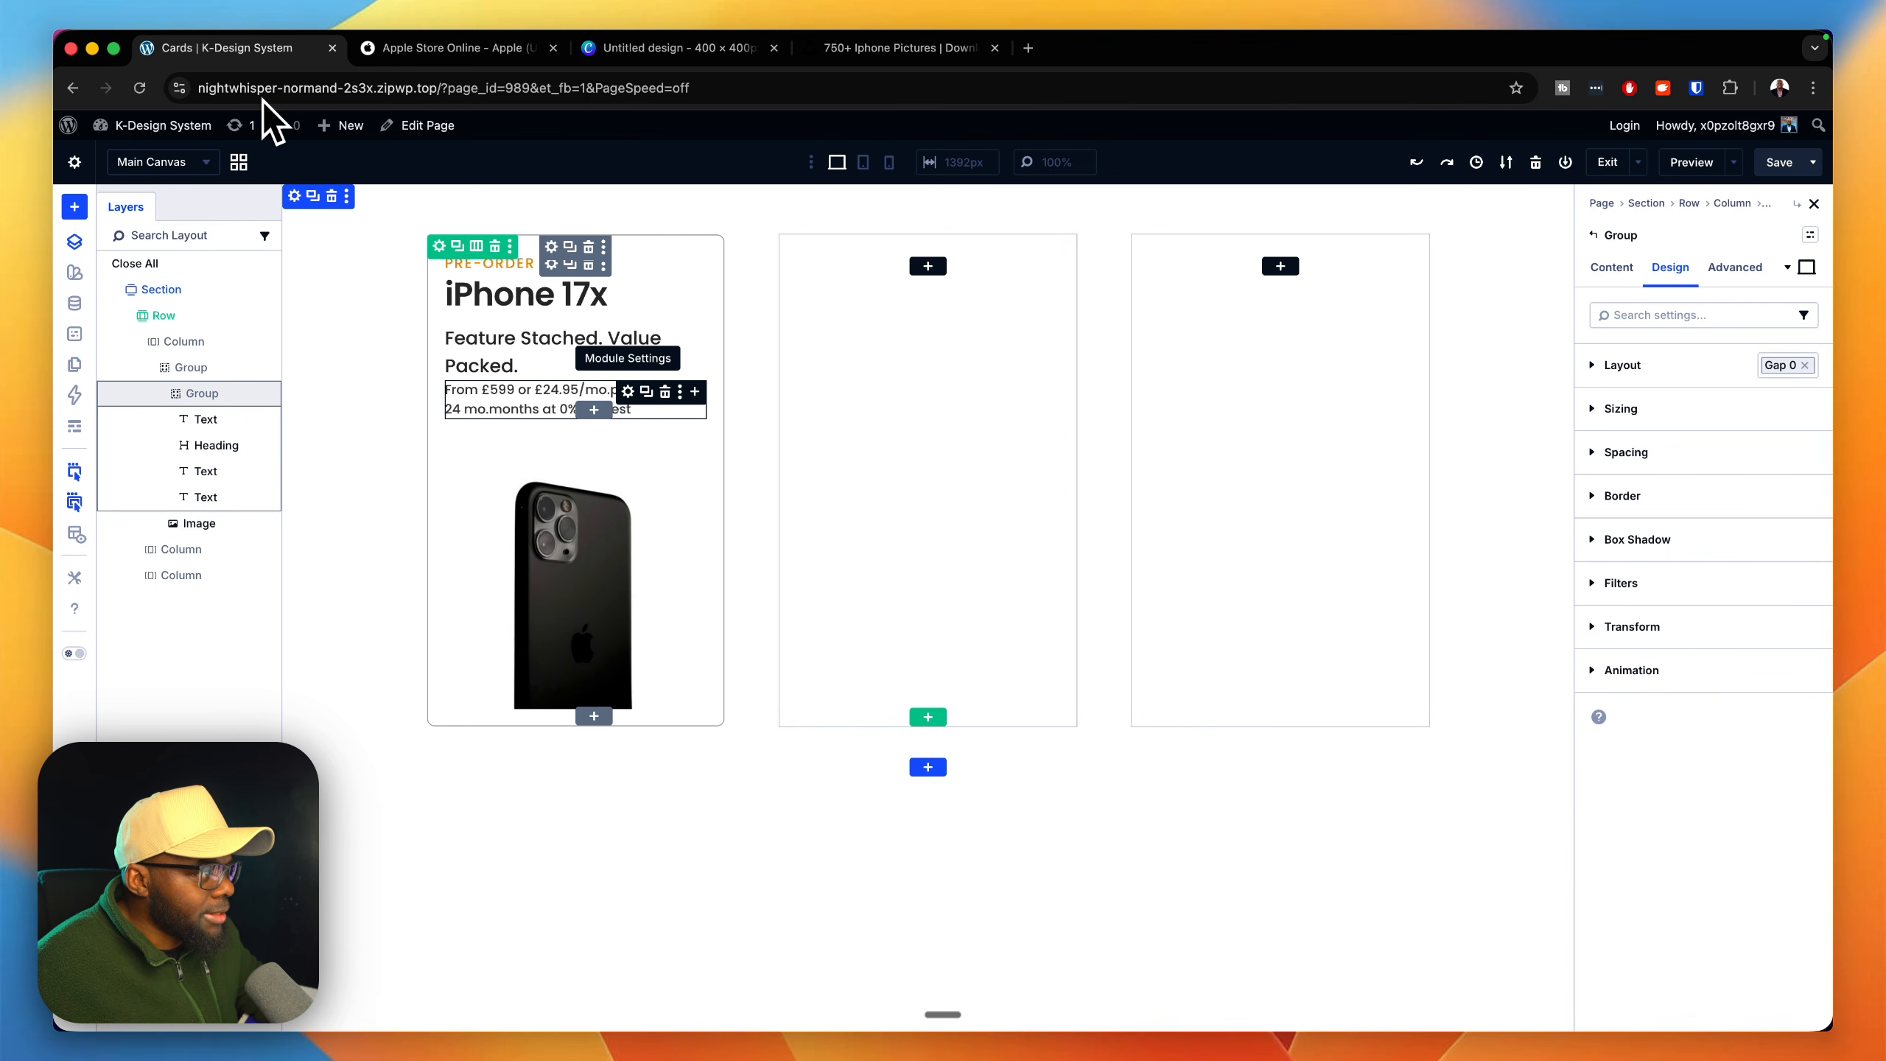
Step: Try the p-all-xsmall spacing preset on the price Text module and replace it with m-top-xsmall
left_click(628, 392)
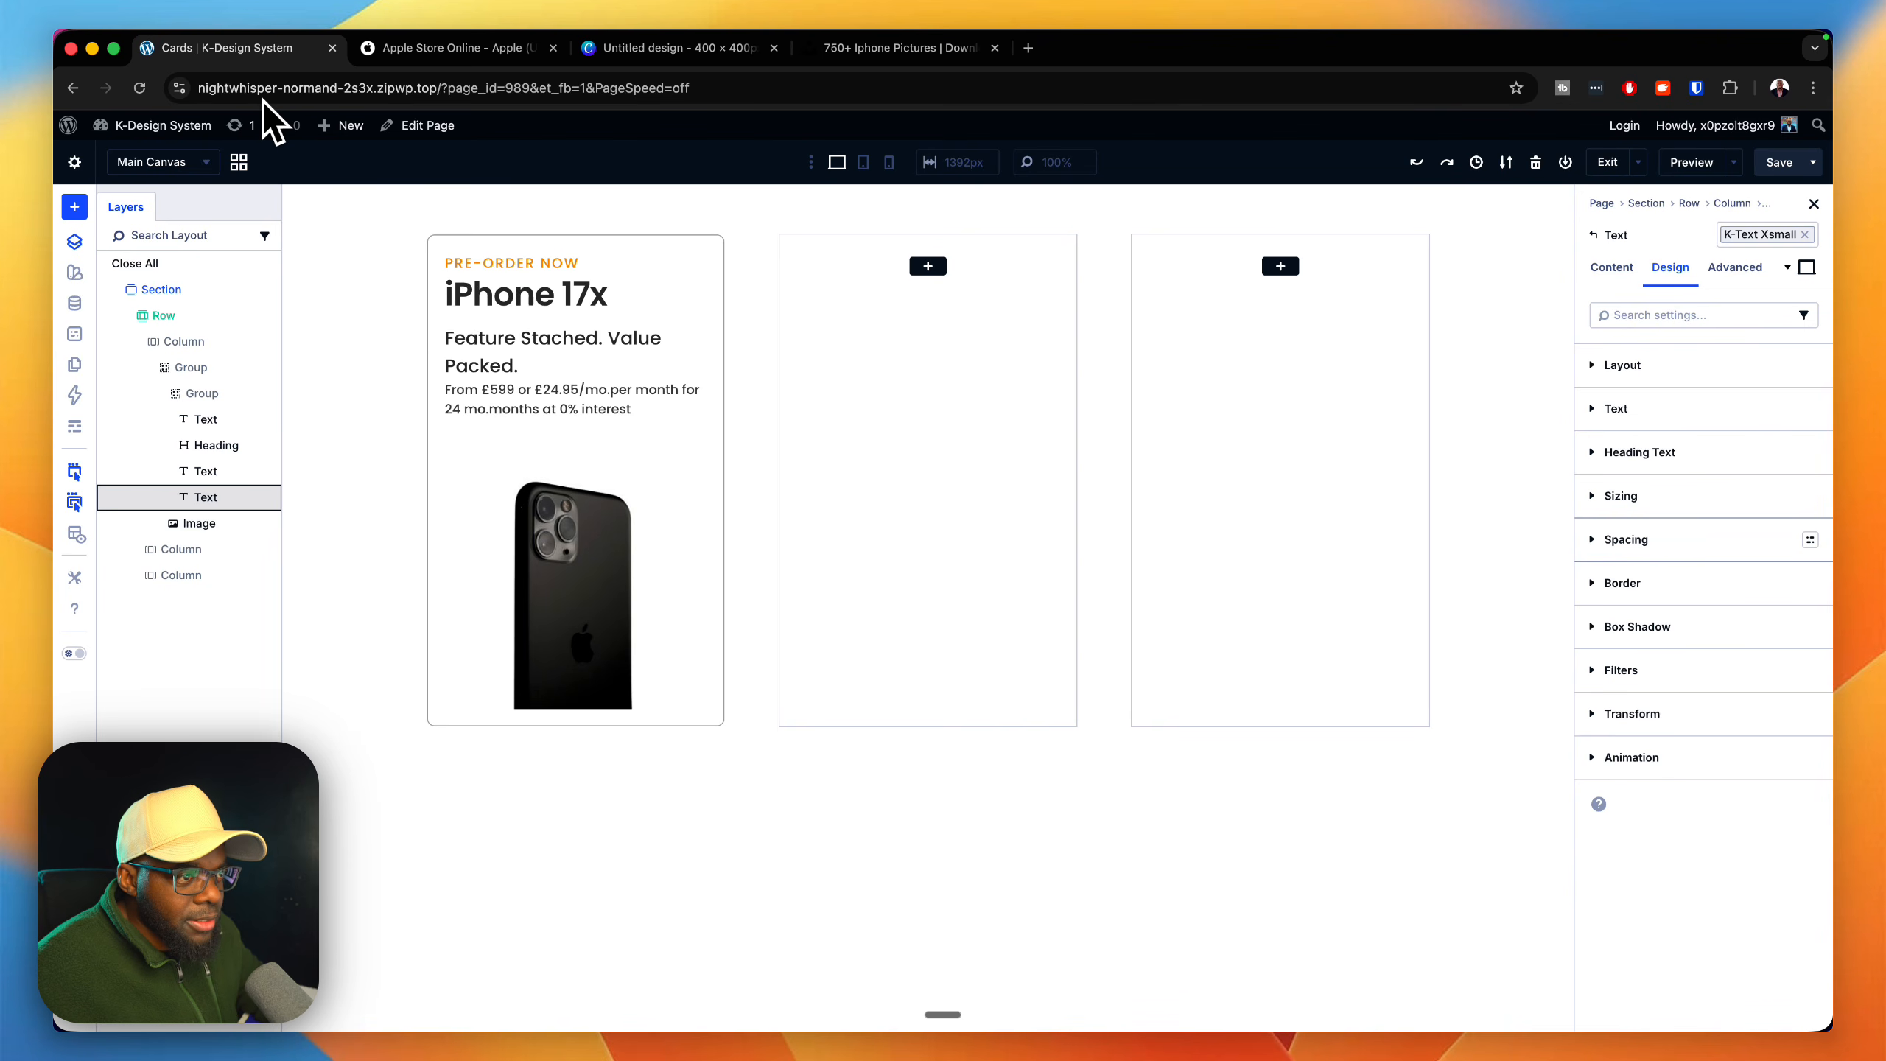
left_click(1811, 540)
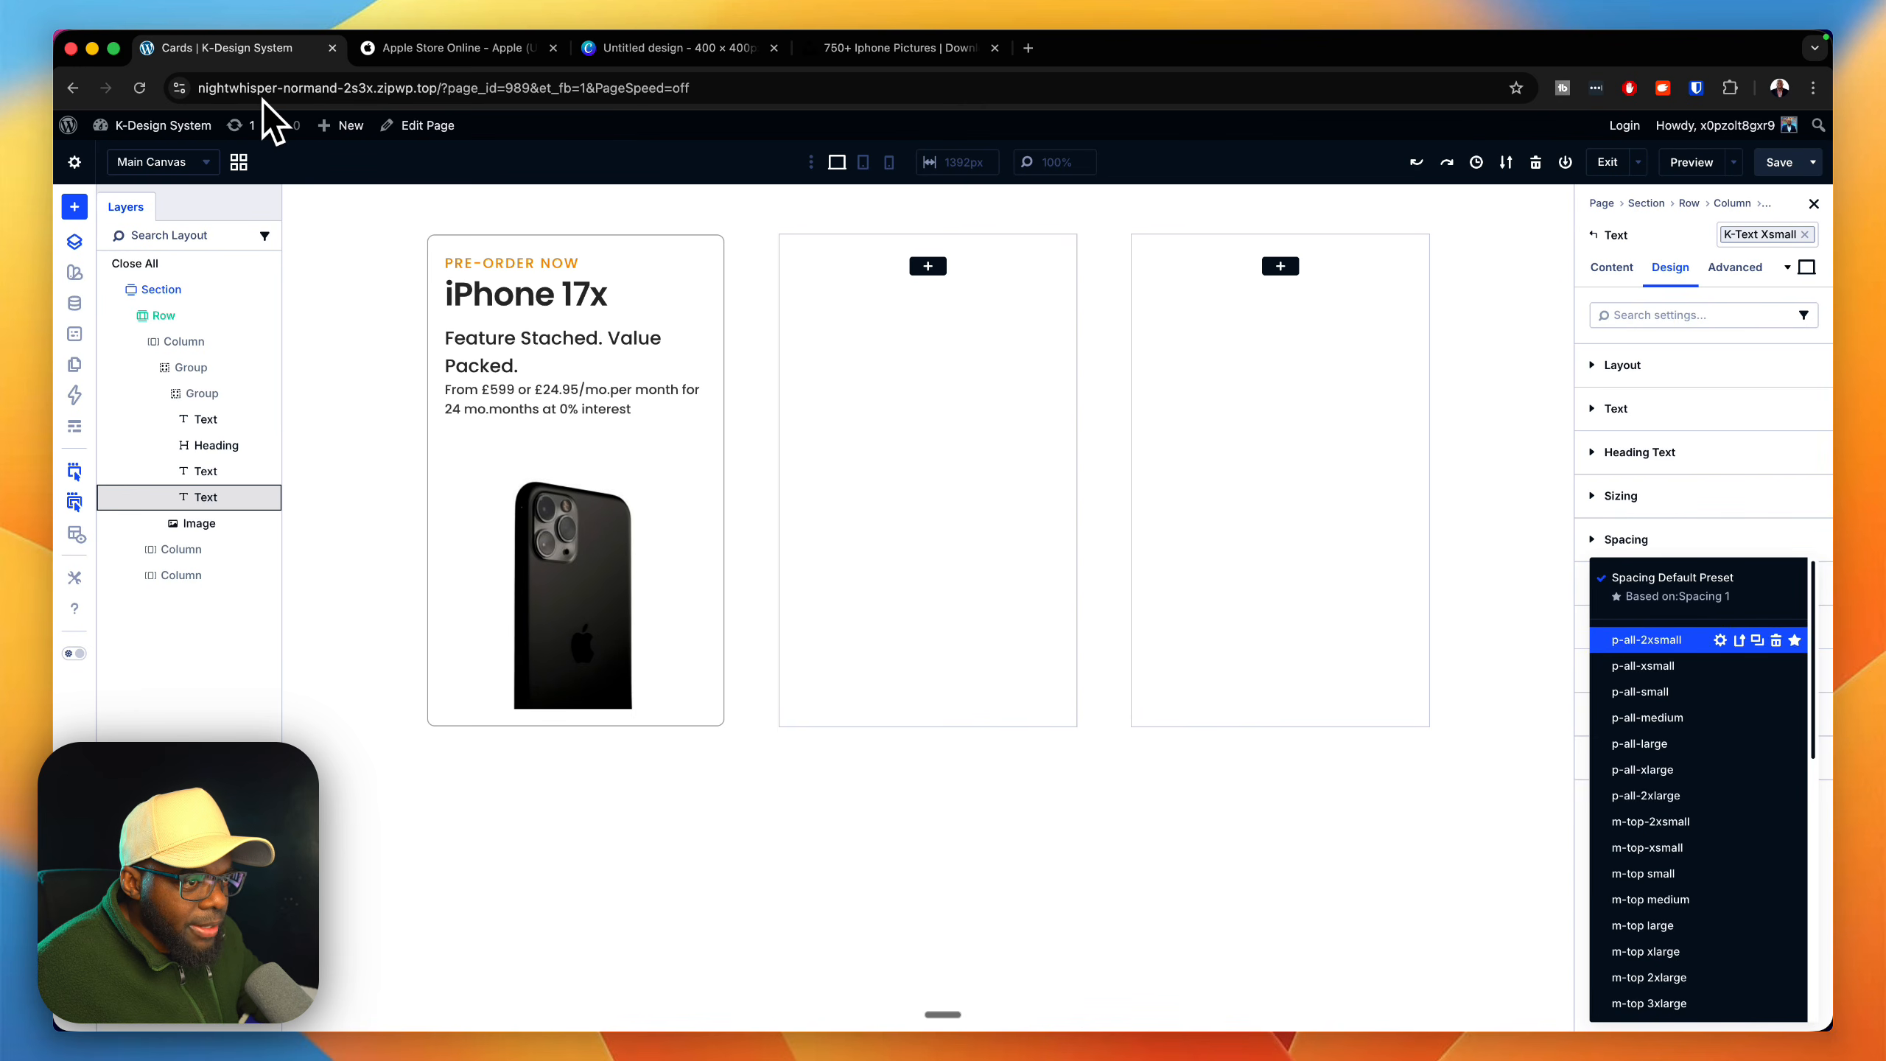
left_click(1642, 666)
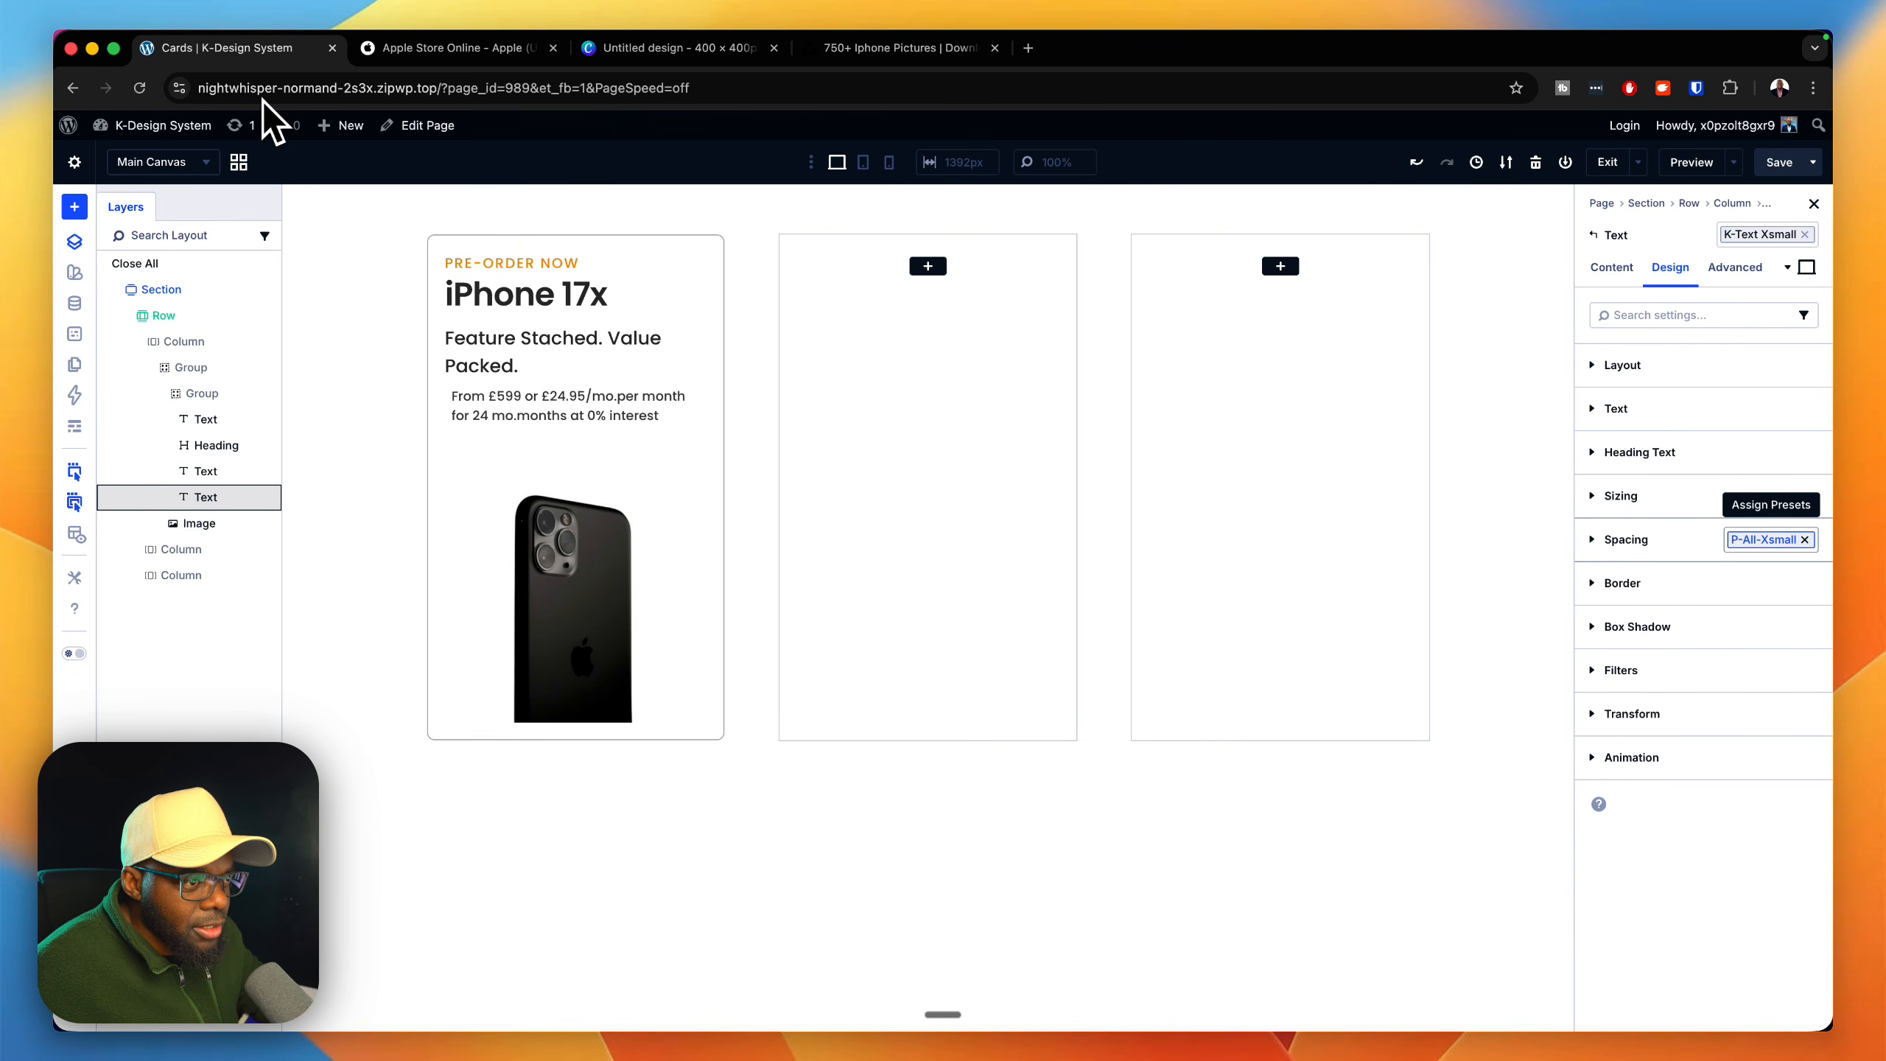
left_click(1804, 540)
left_click(1804, 540)
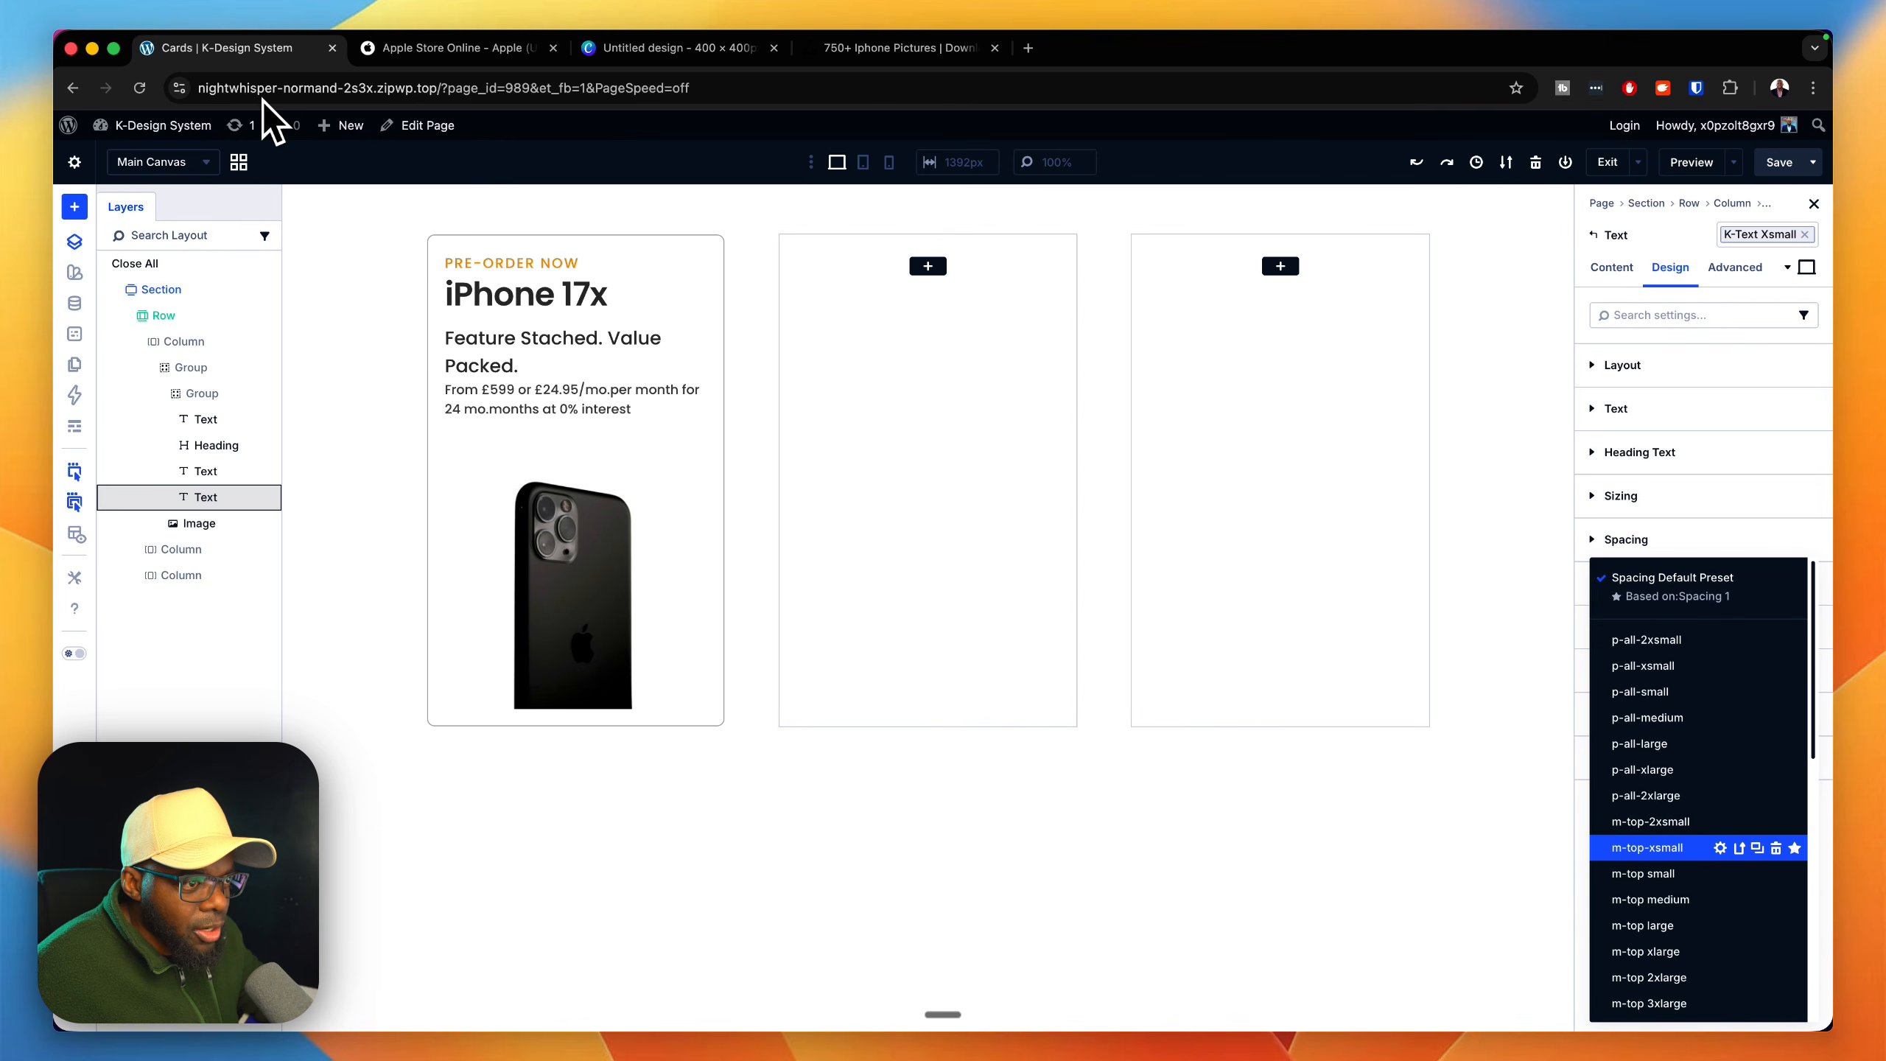
left_click(1647, 848)
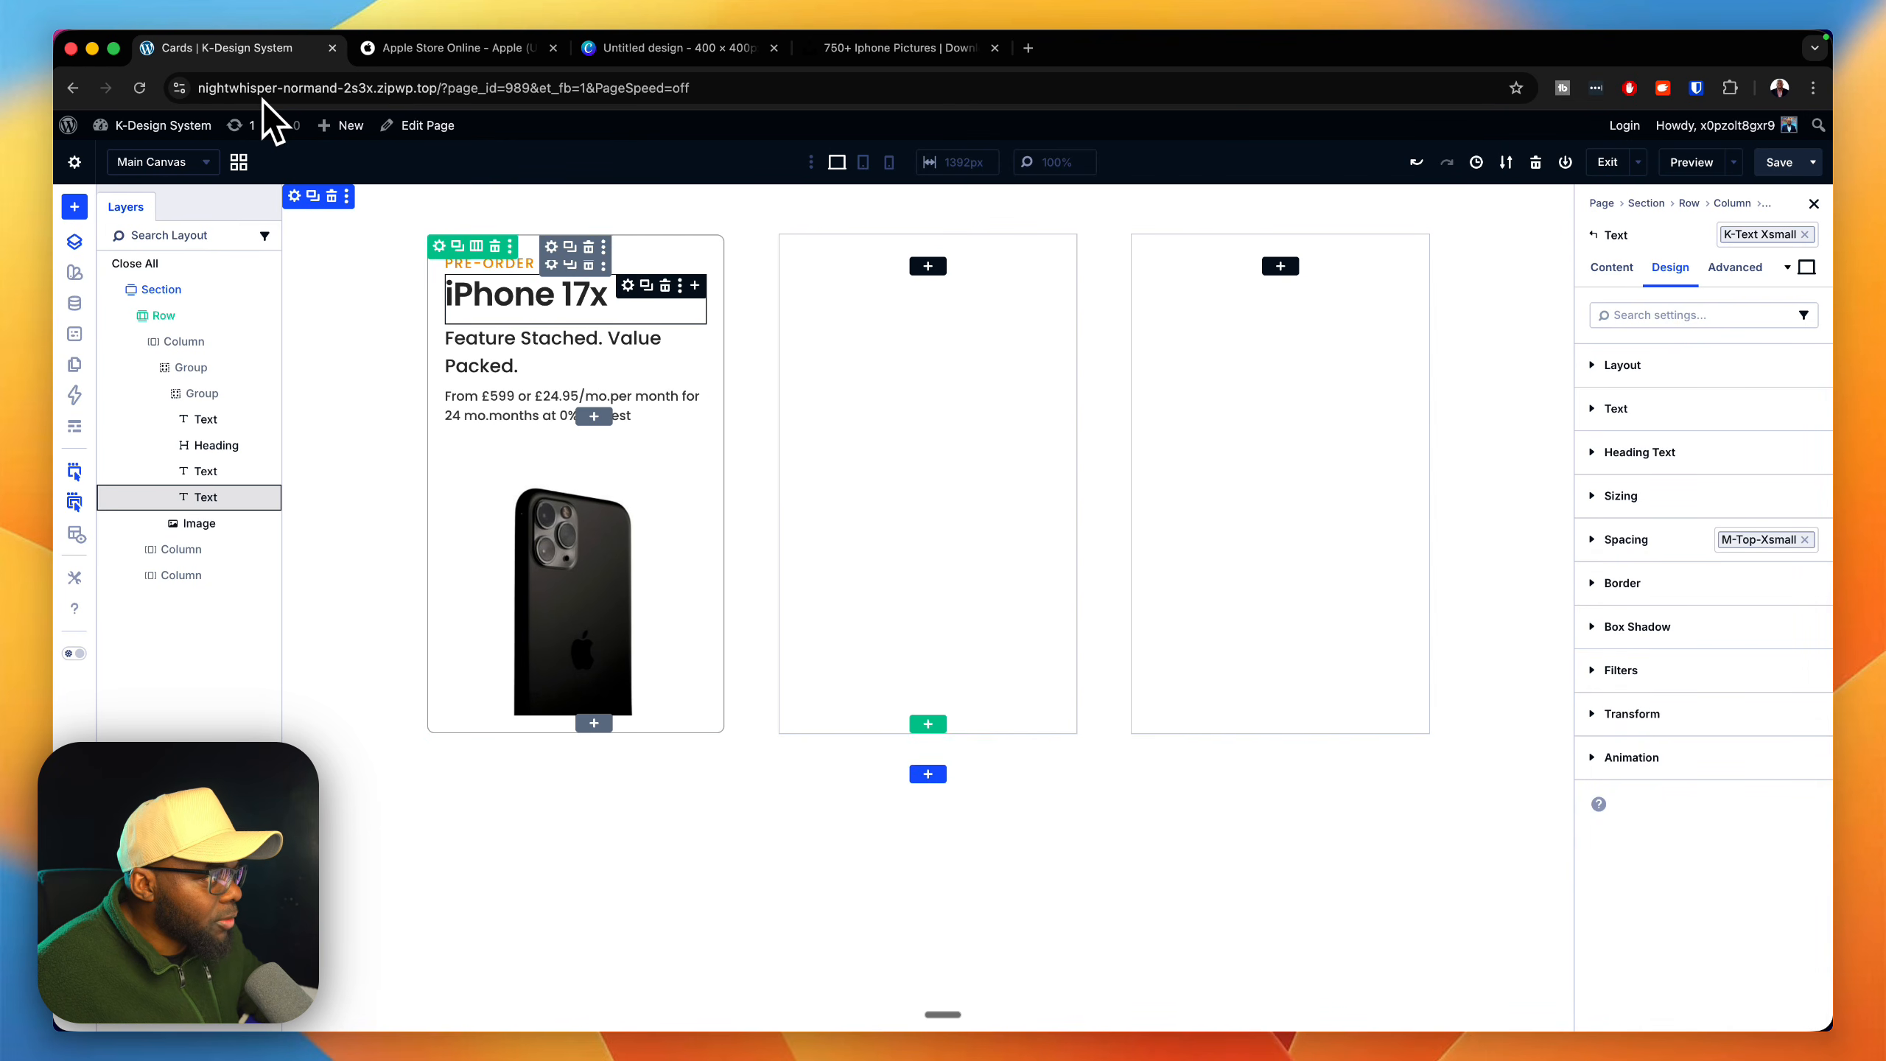
Step: Apply the m-top-xsmall spacing preset to the "iPhone 17x" Heading module
left_click(628, 285)
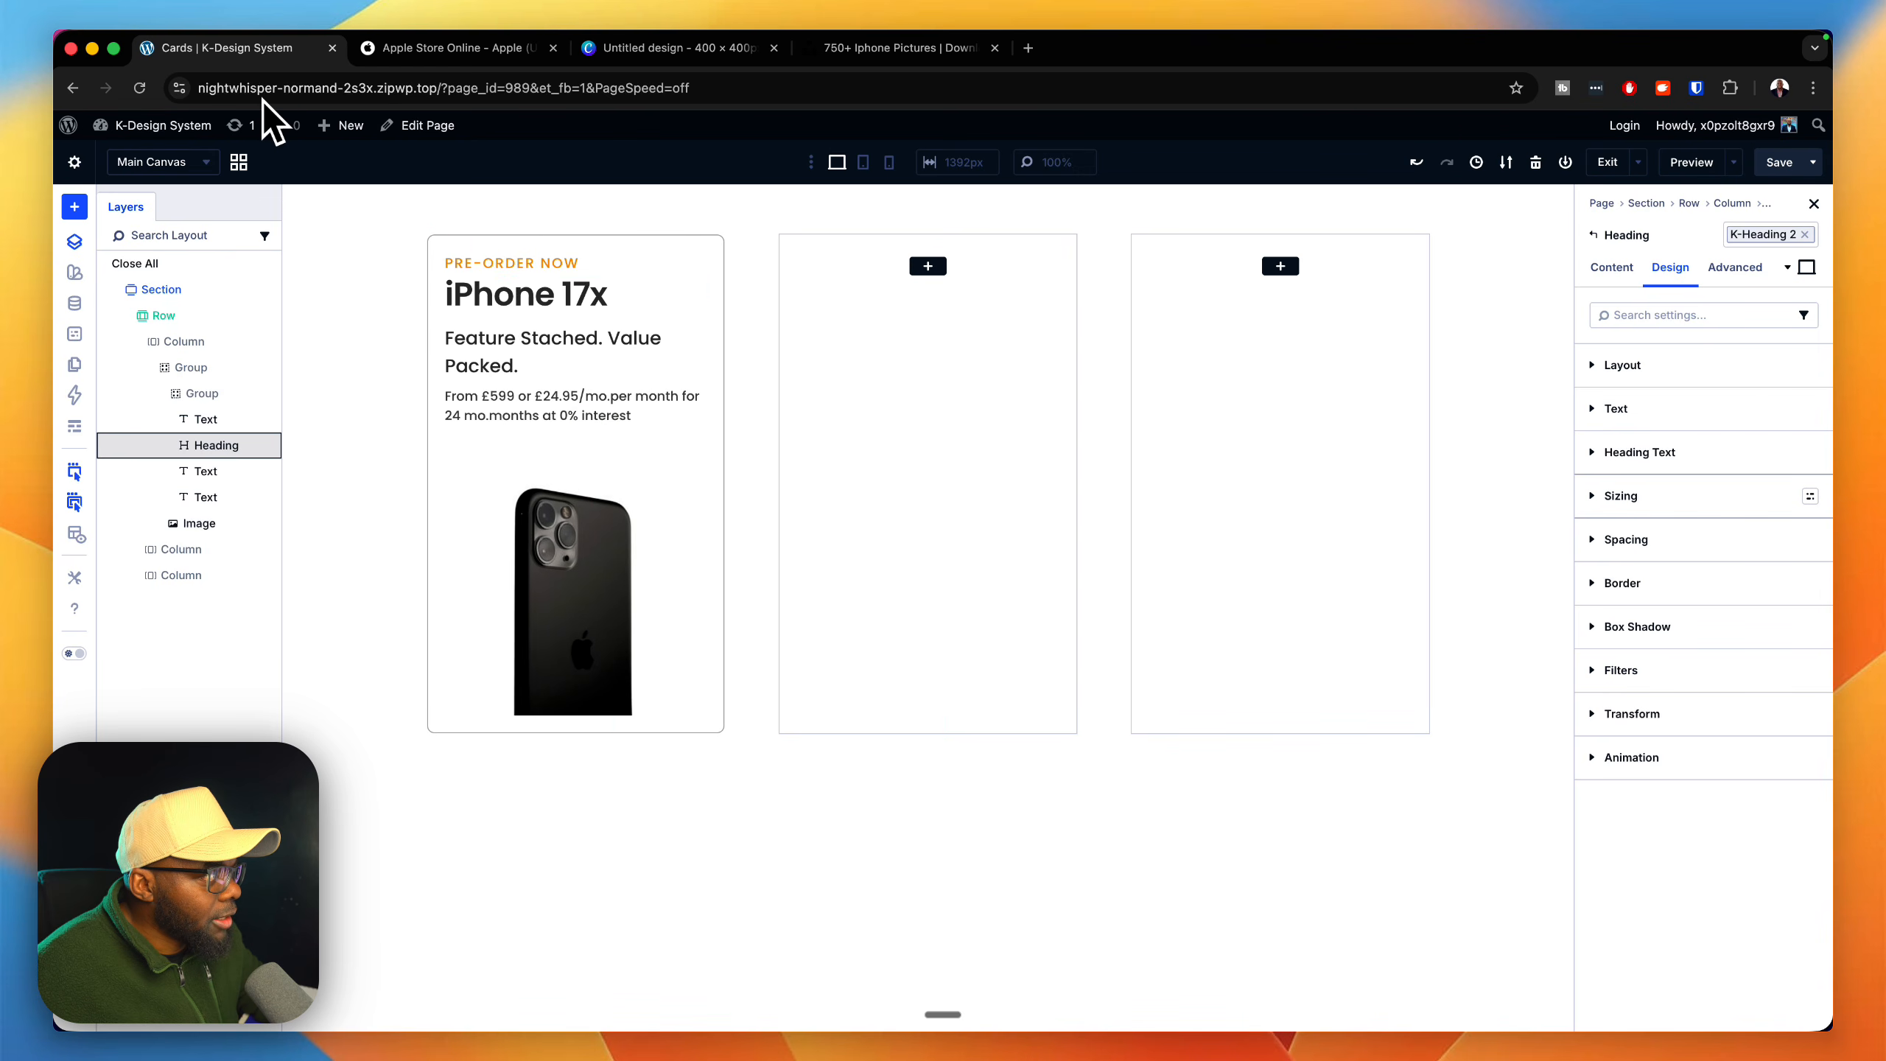
left_click(1810, 539)
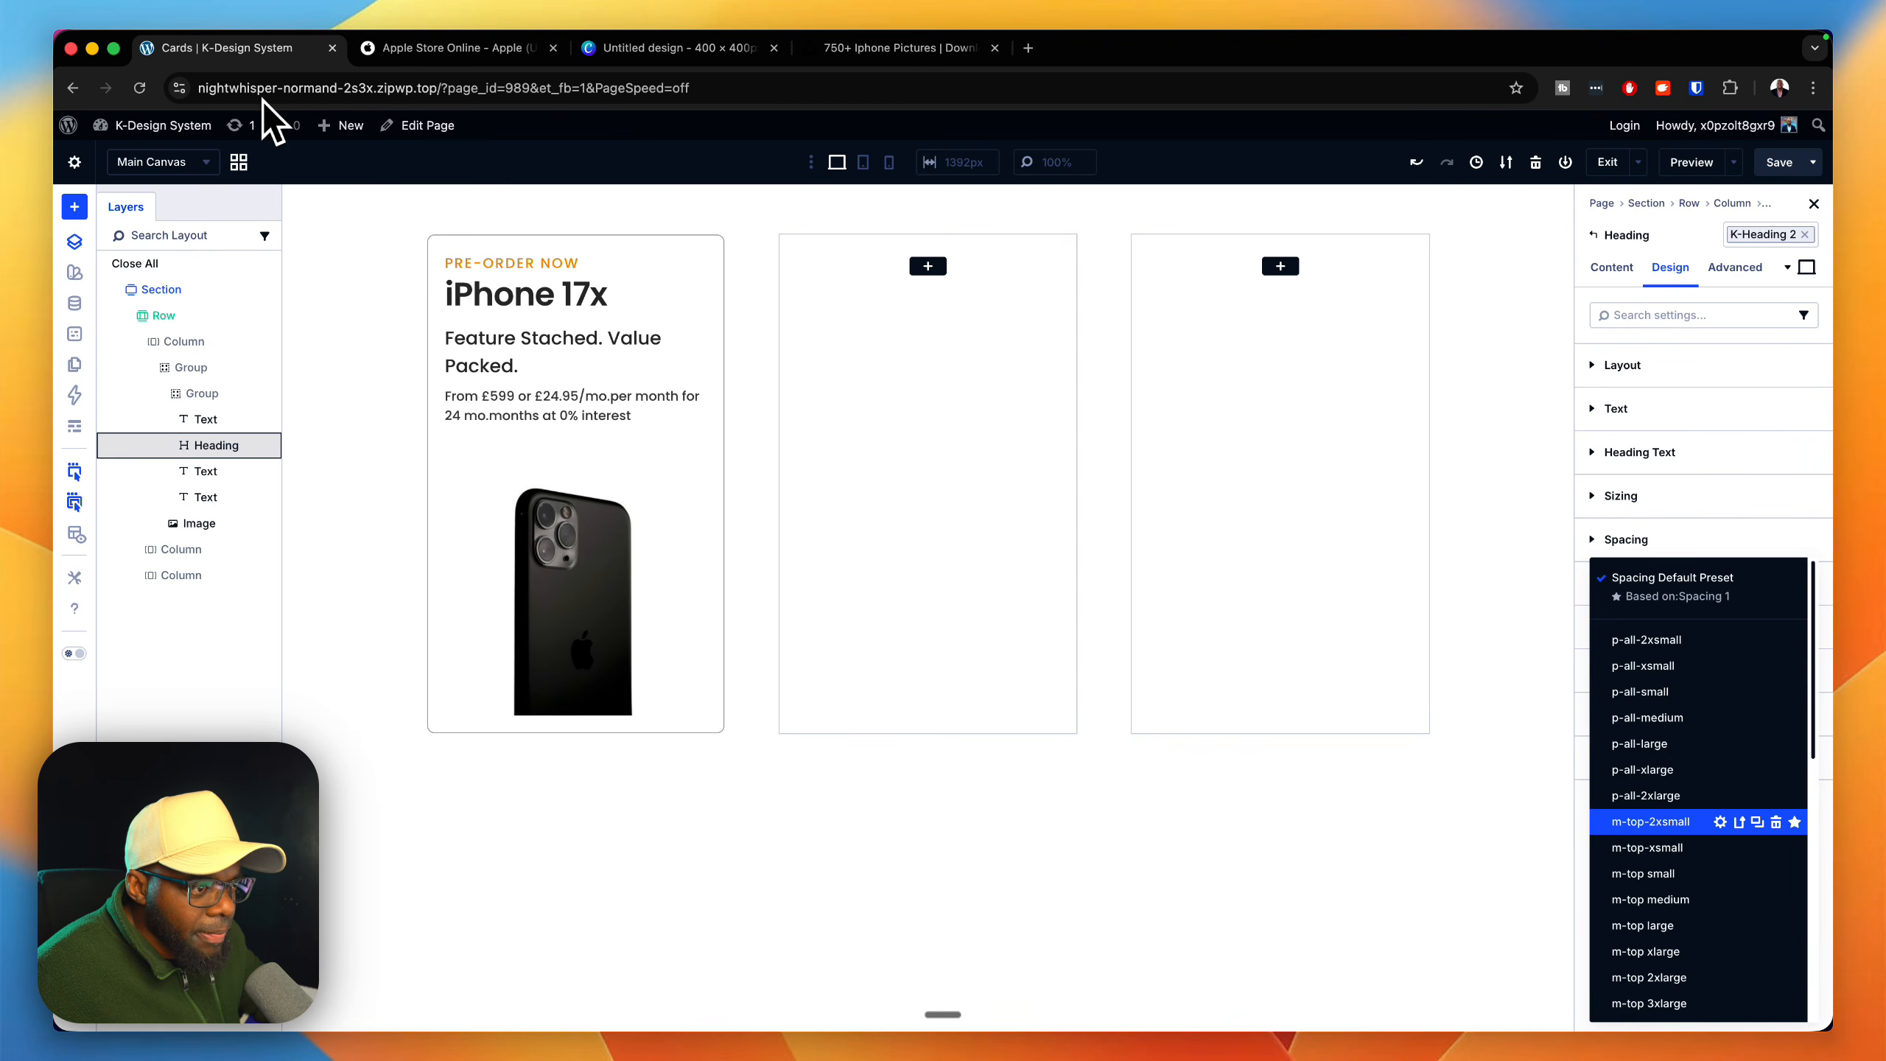
left_click(1647, 848)
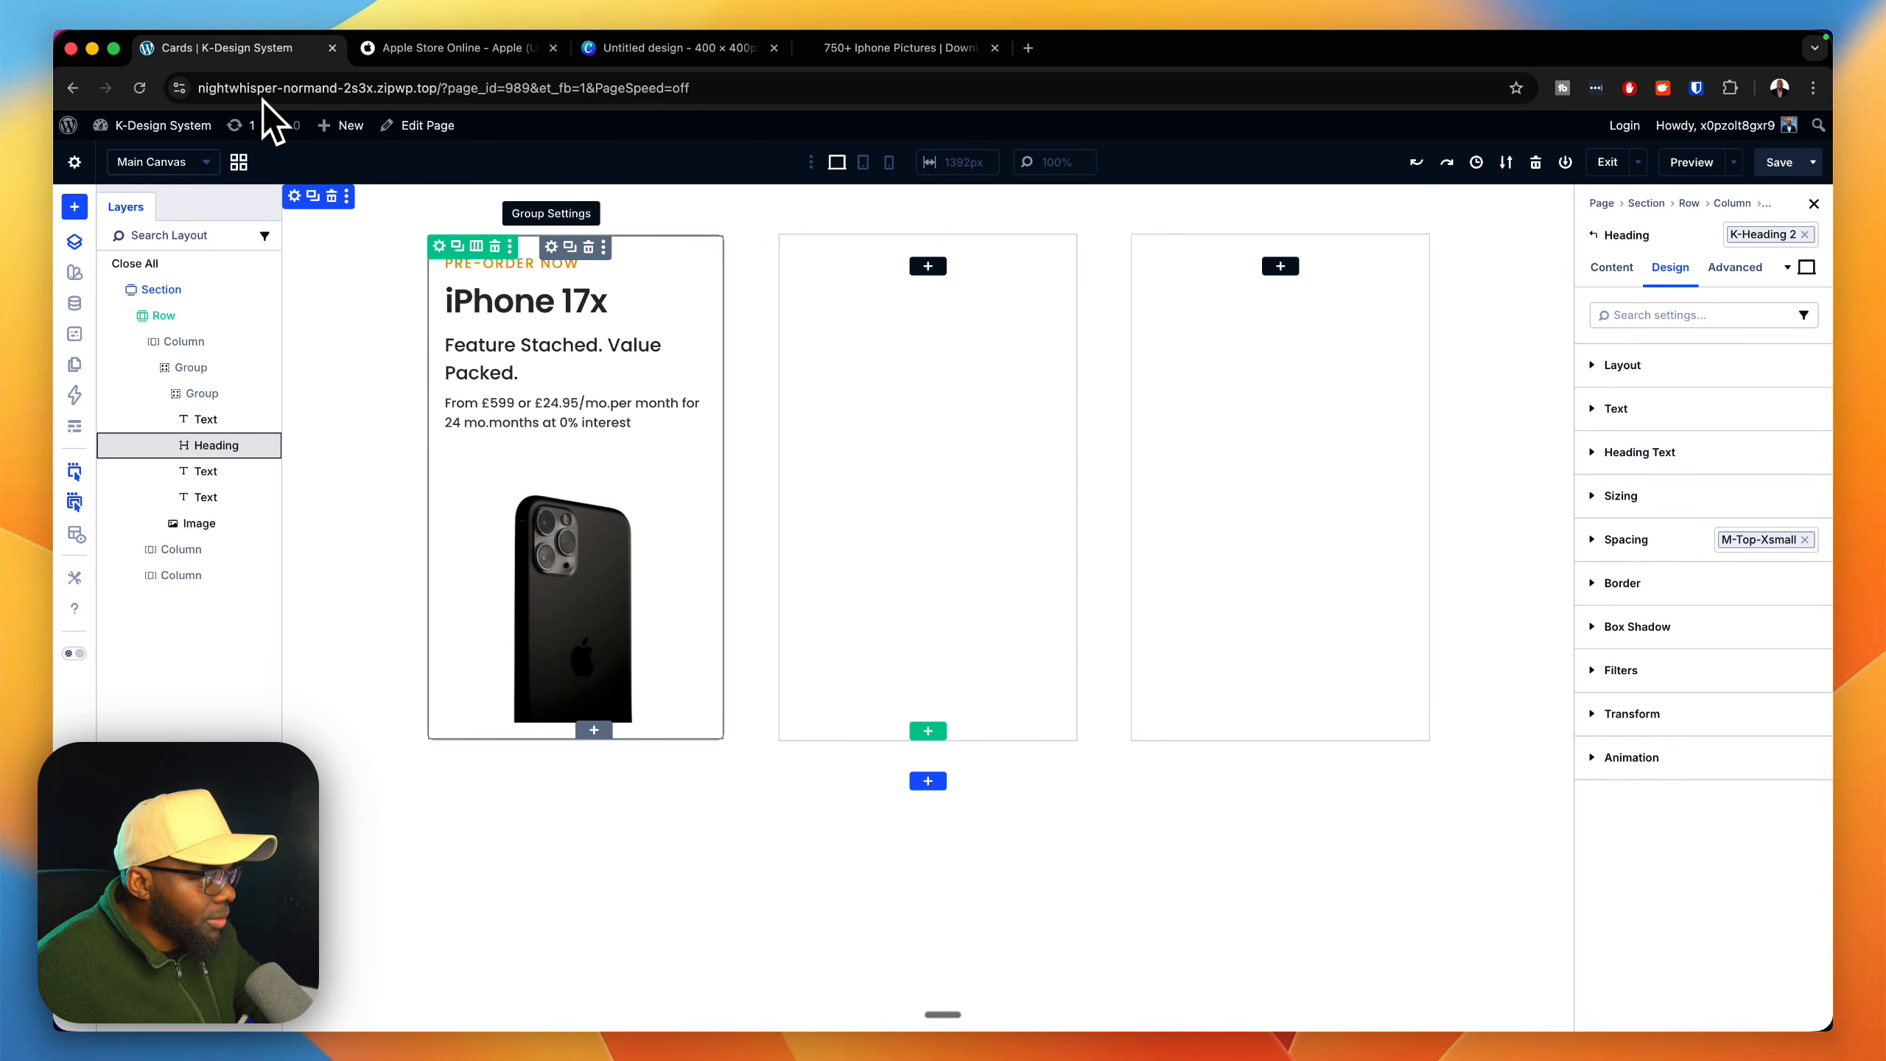
Step: Unlink the outer card Group's top and bottom padding and set the bottom padding to 0 px
left_click(551, 246)
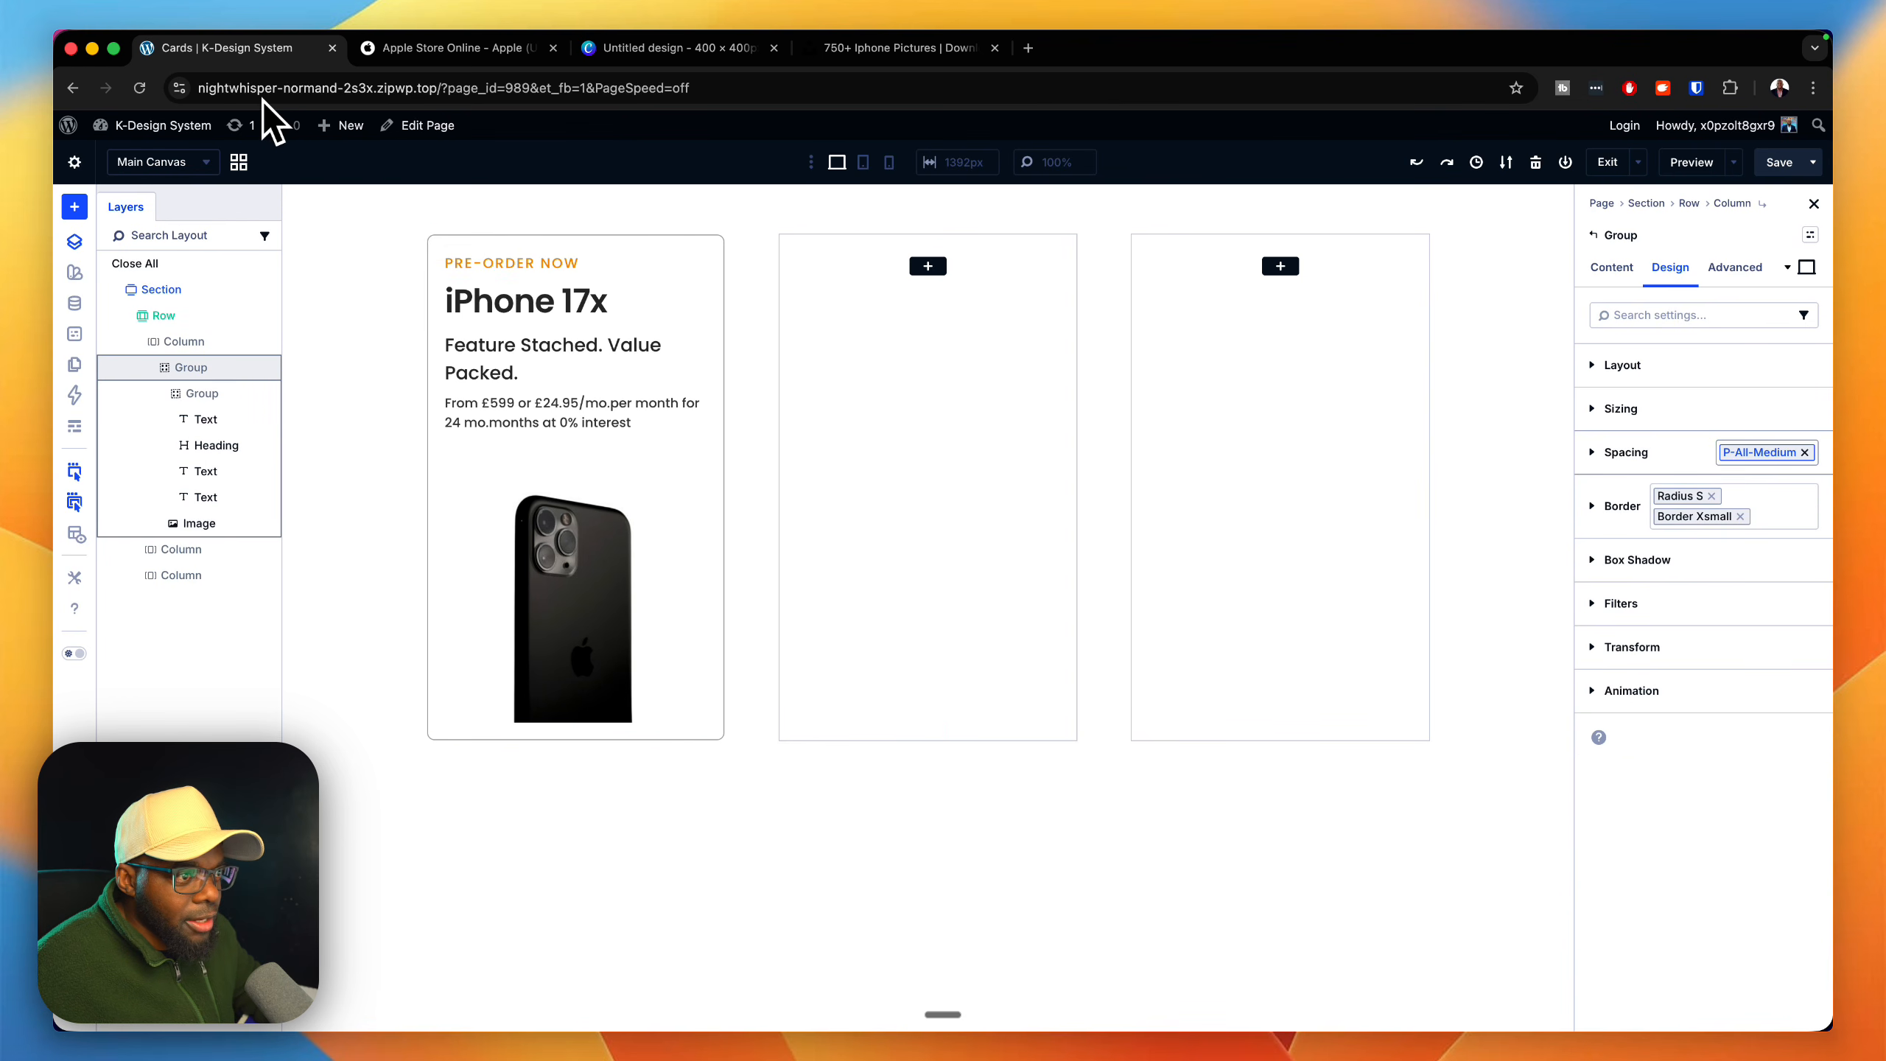
left_click(1626, 452)
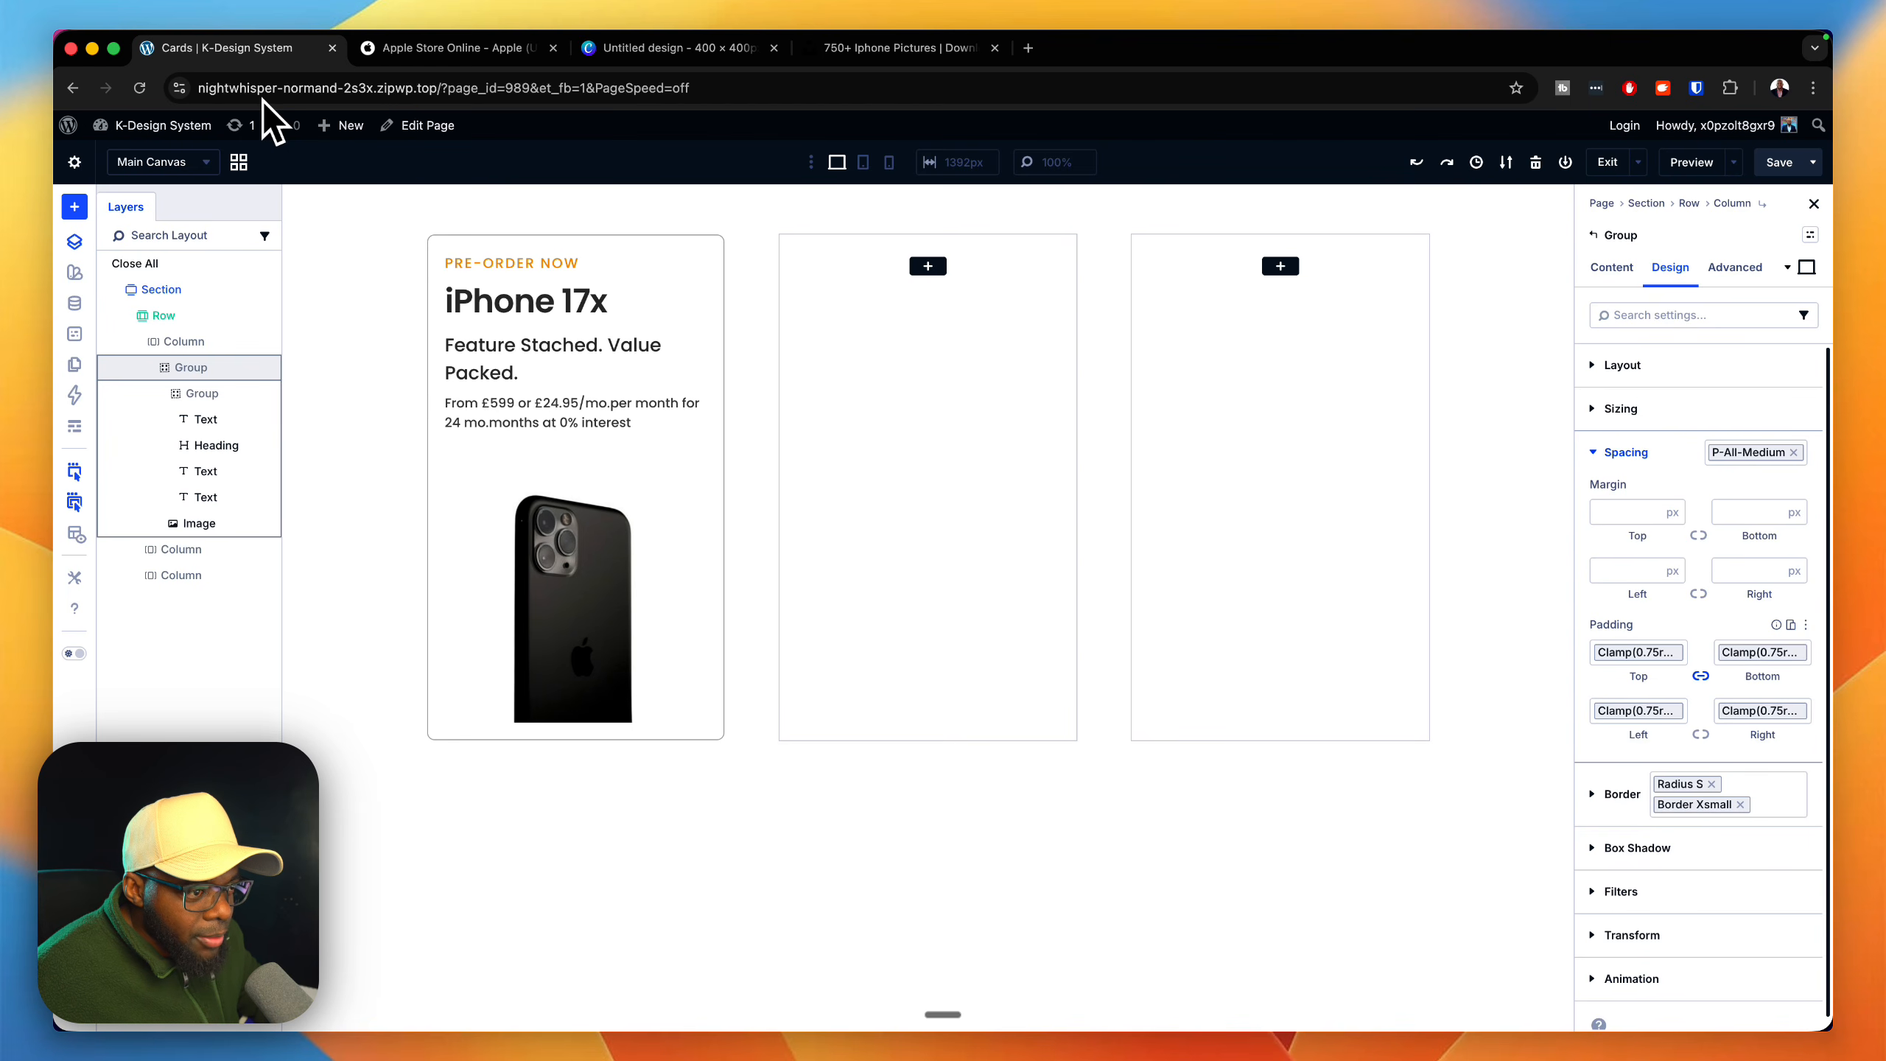
left_click(1700, 676)
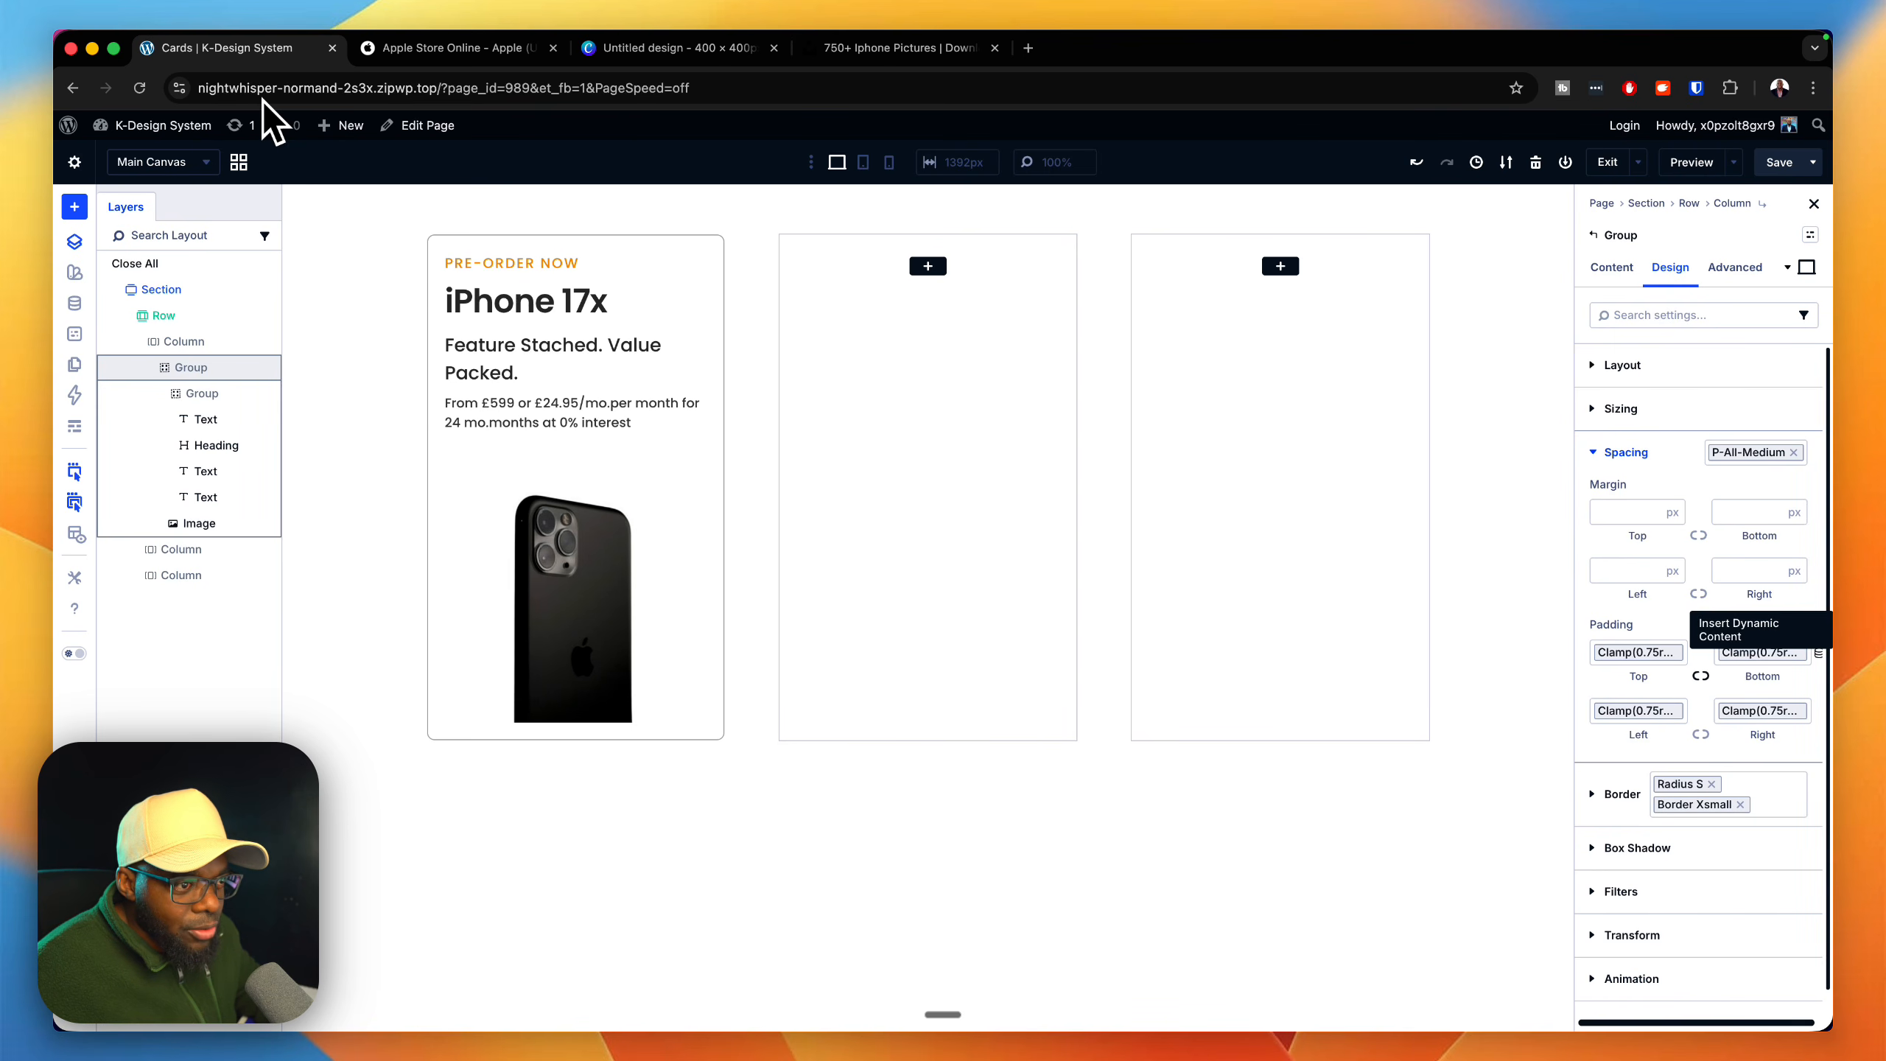
left_click(1818, 653)
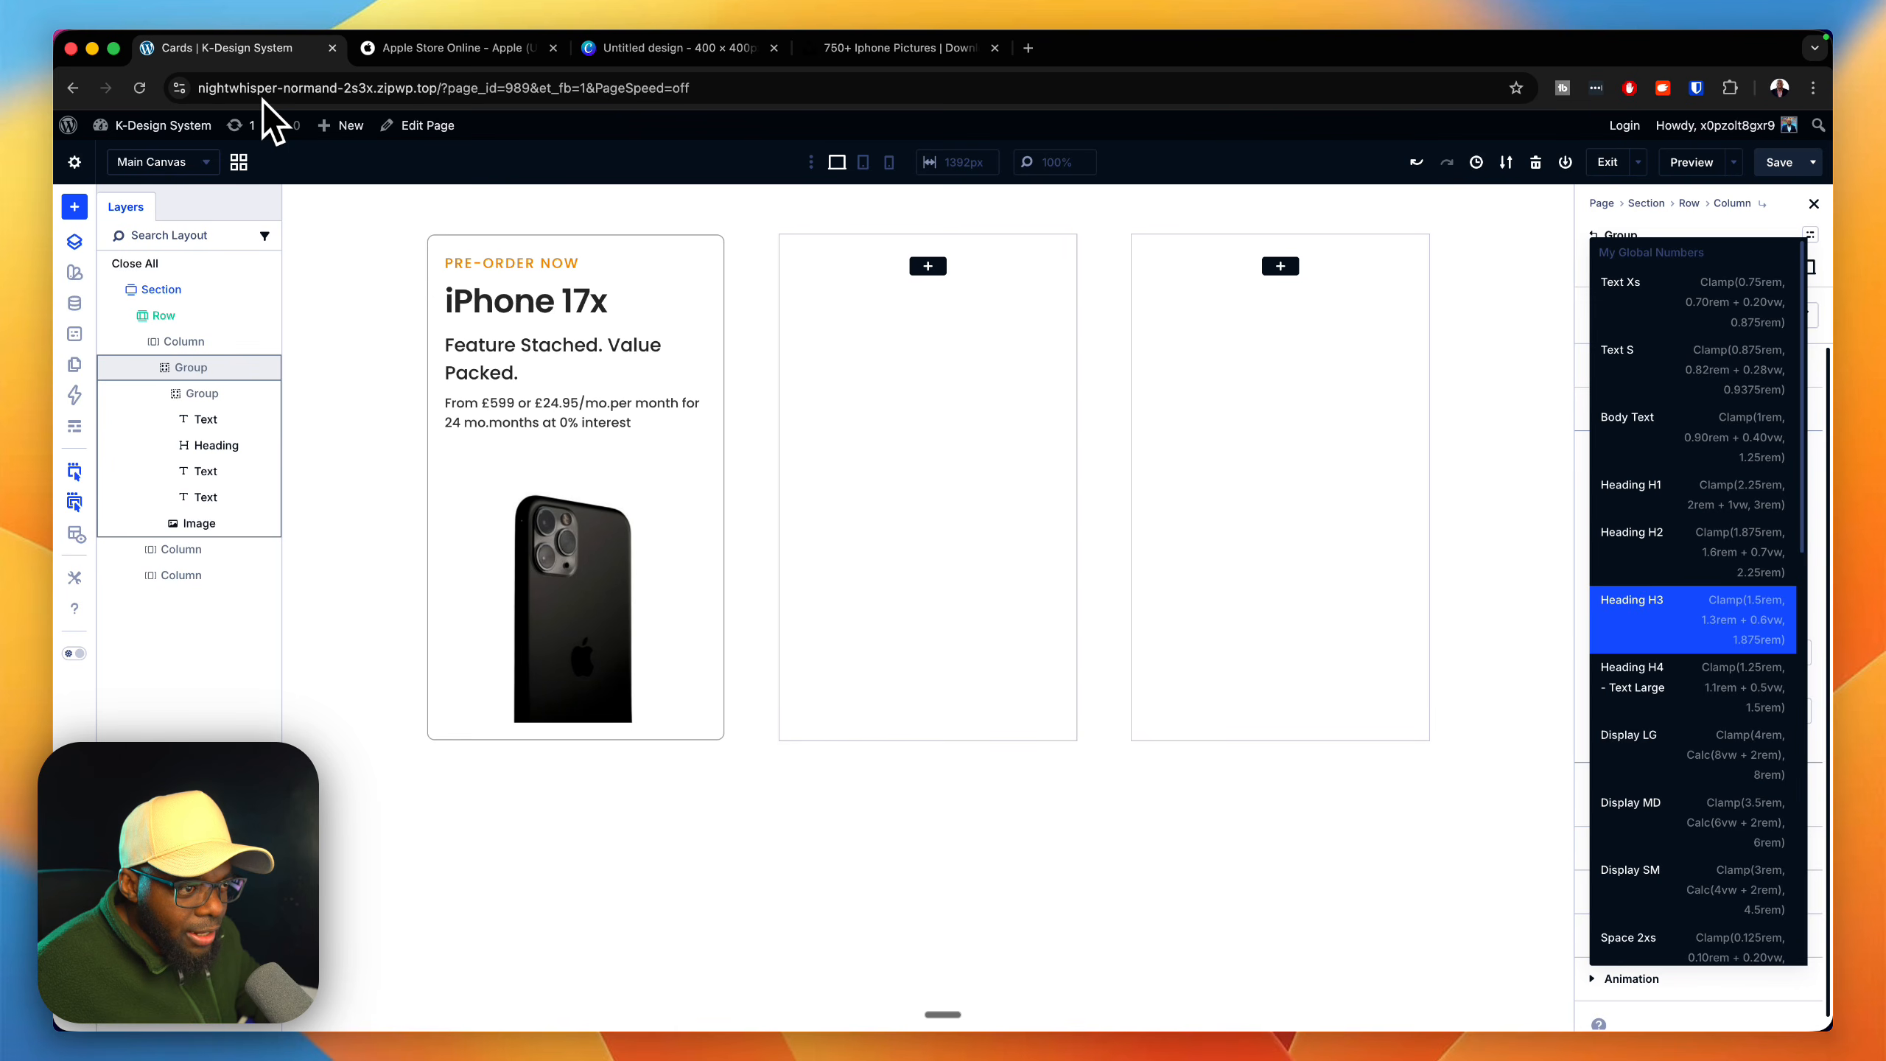
scroll(1693, 669, "down", 10)
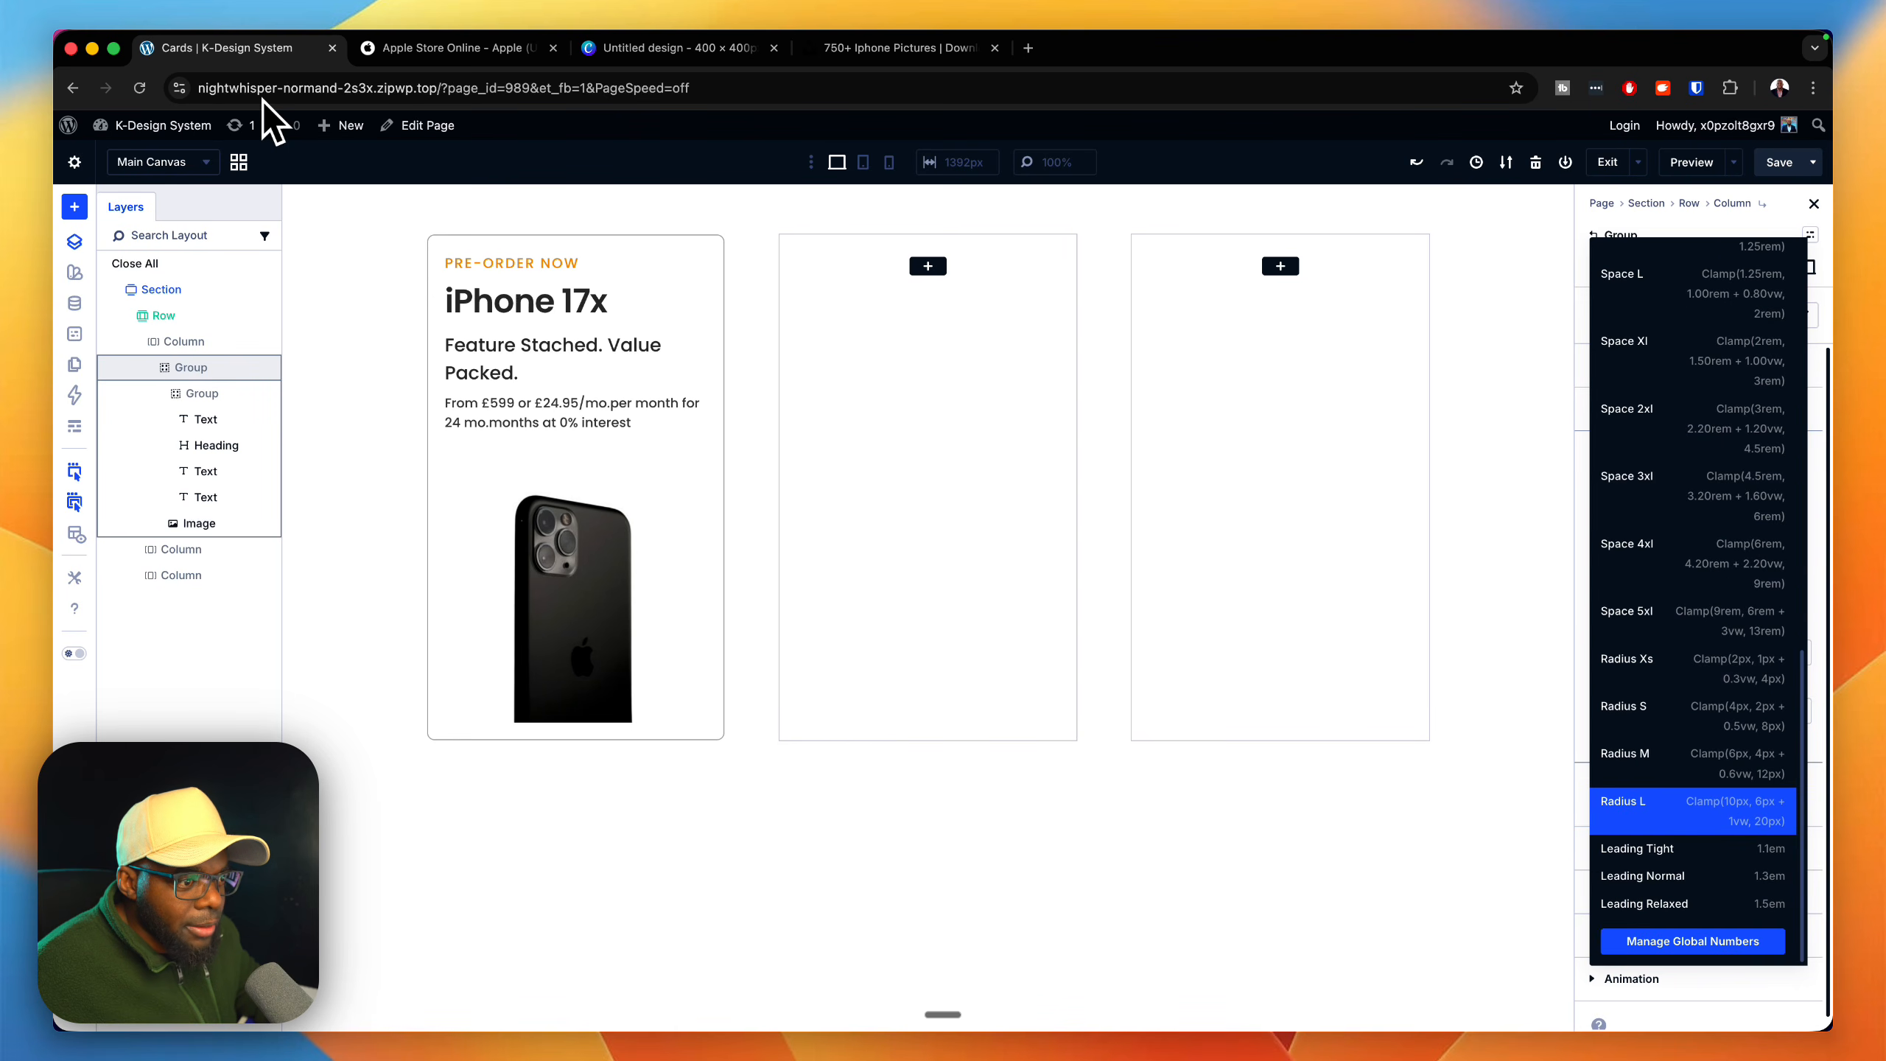
left_click(1693, 849)
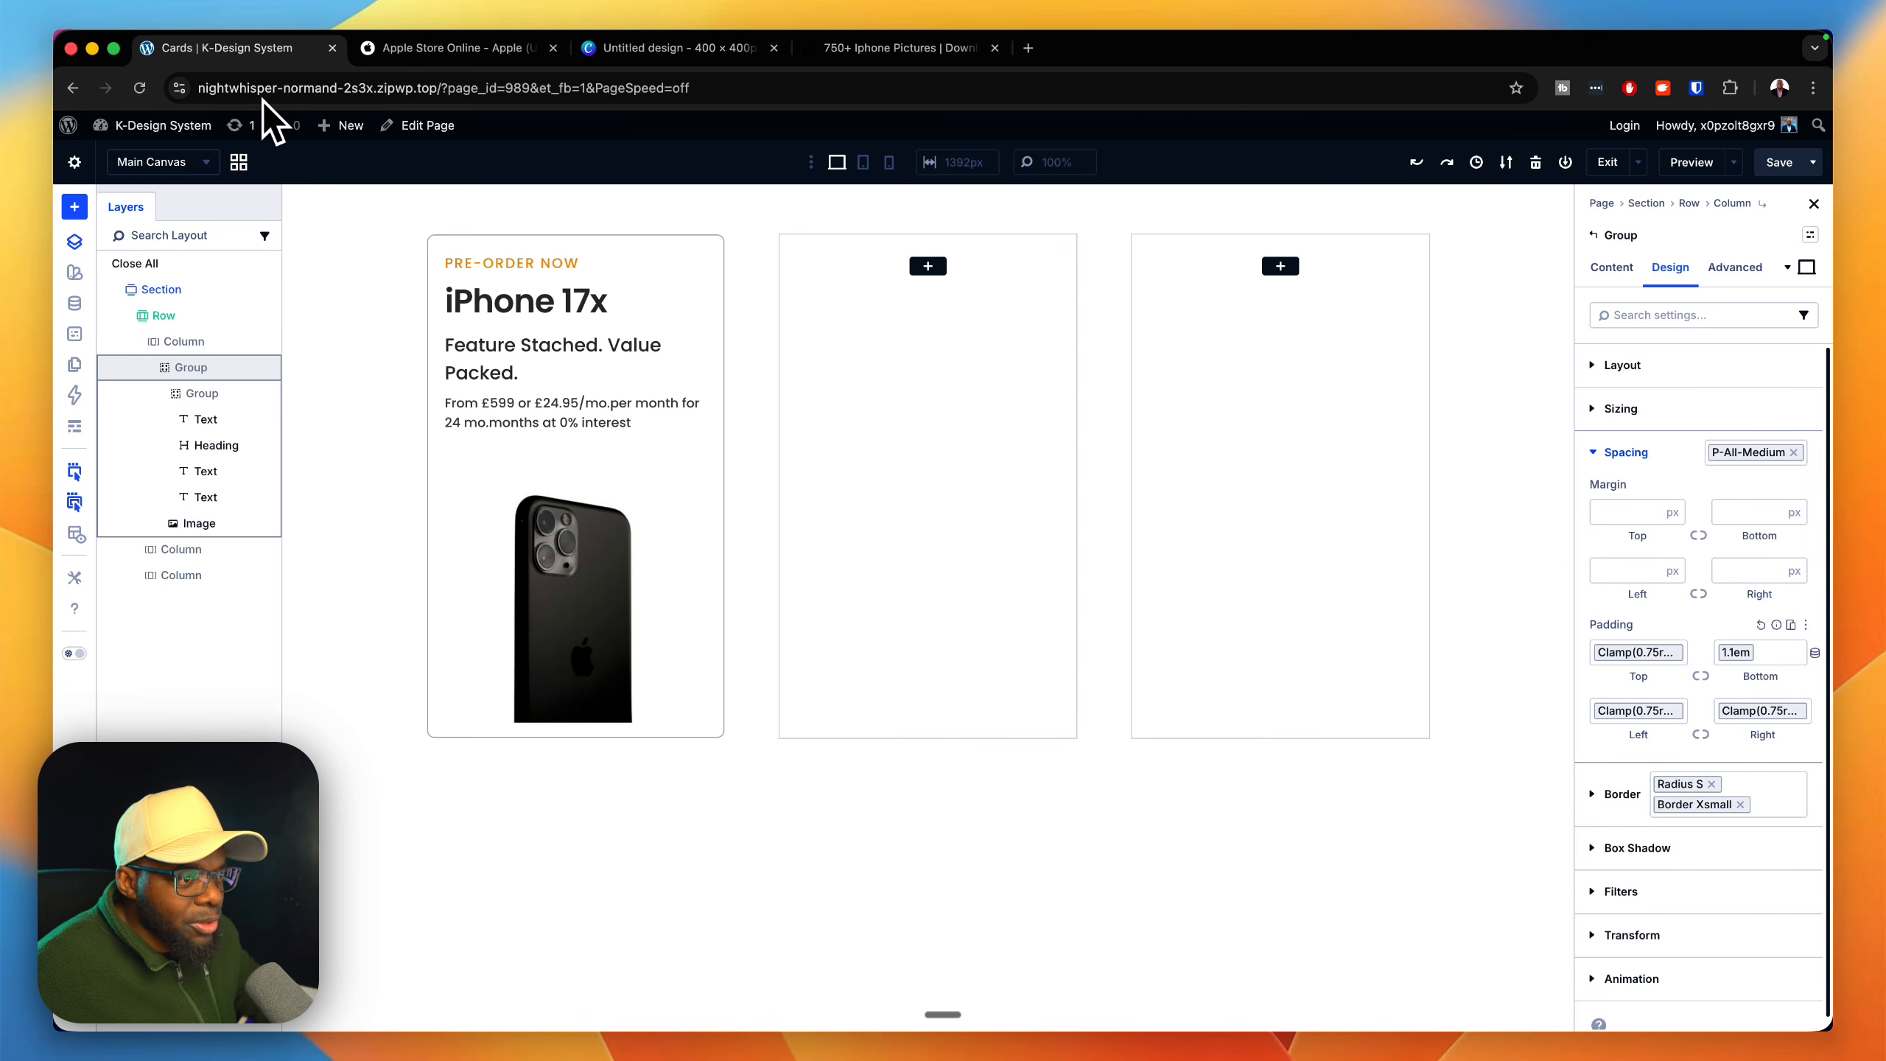
left_click(1815, 652)
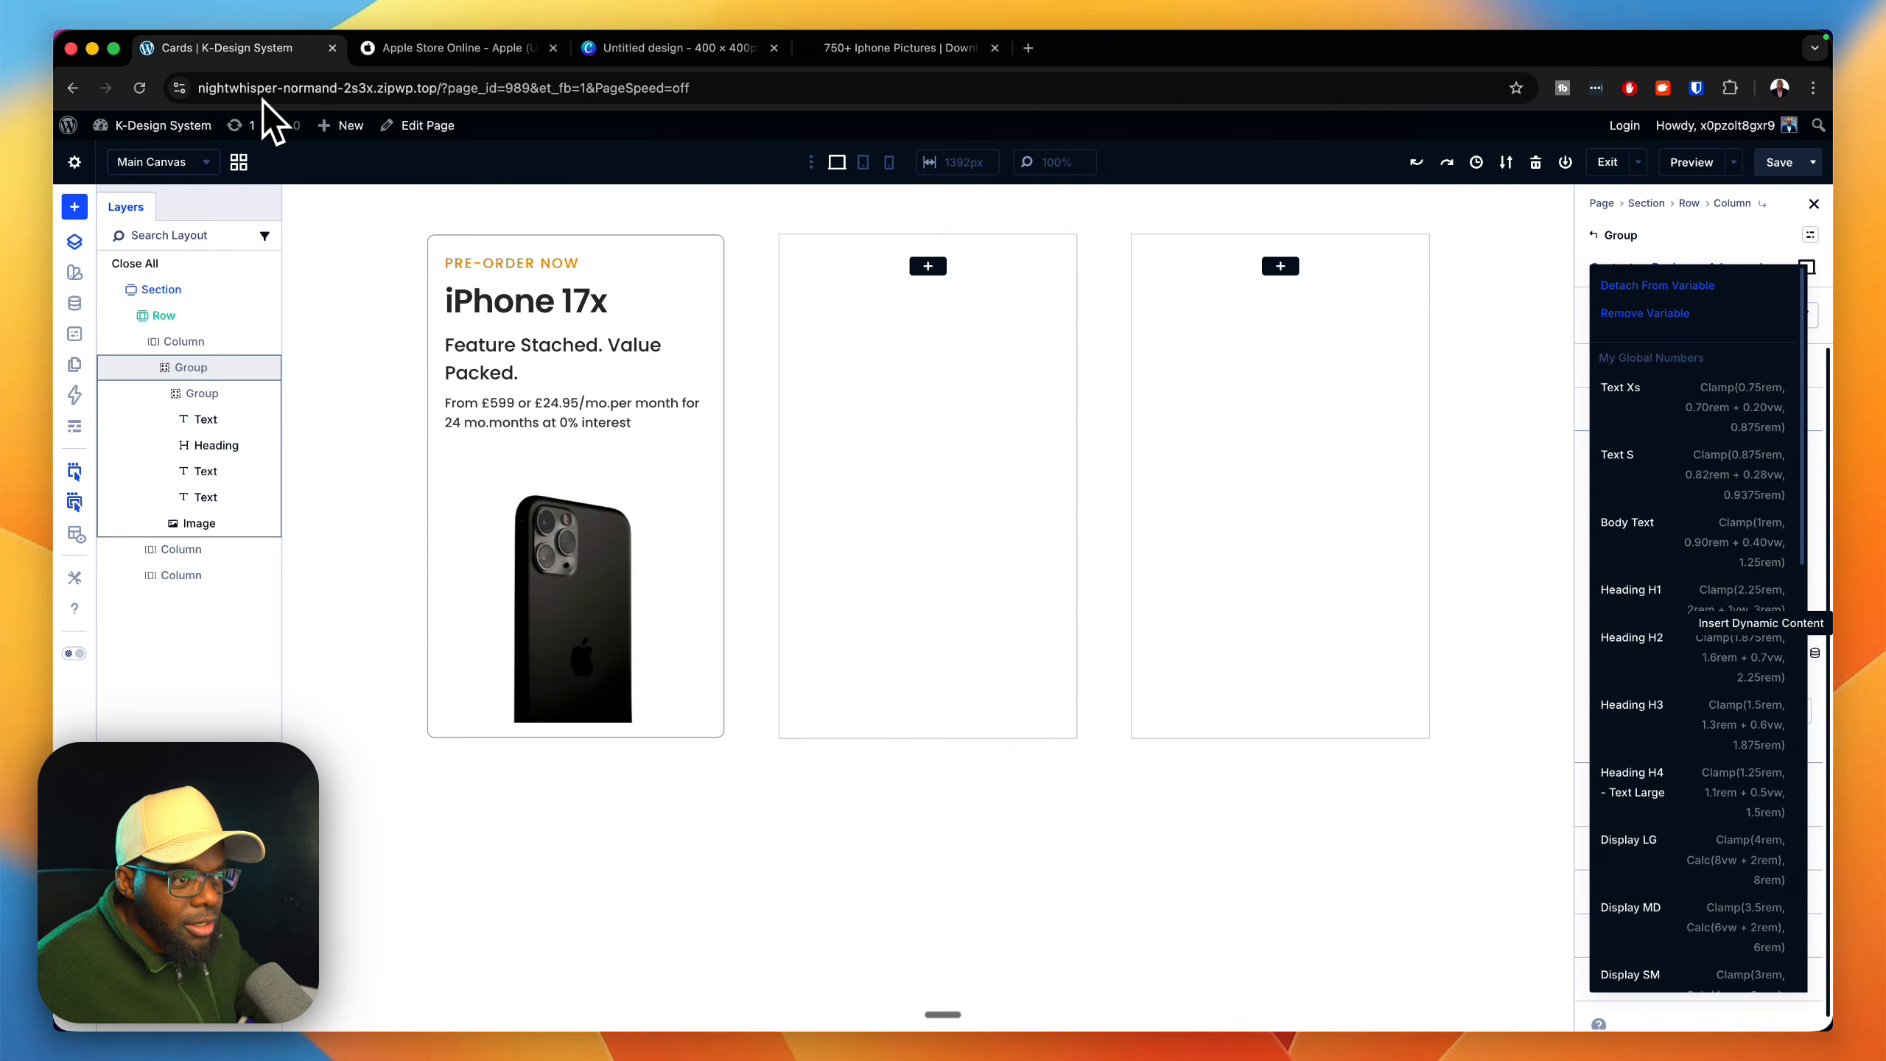
key("Return")
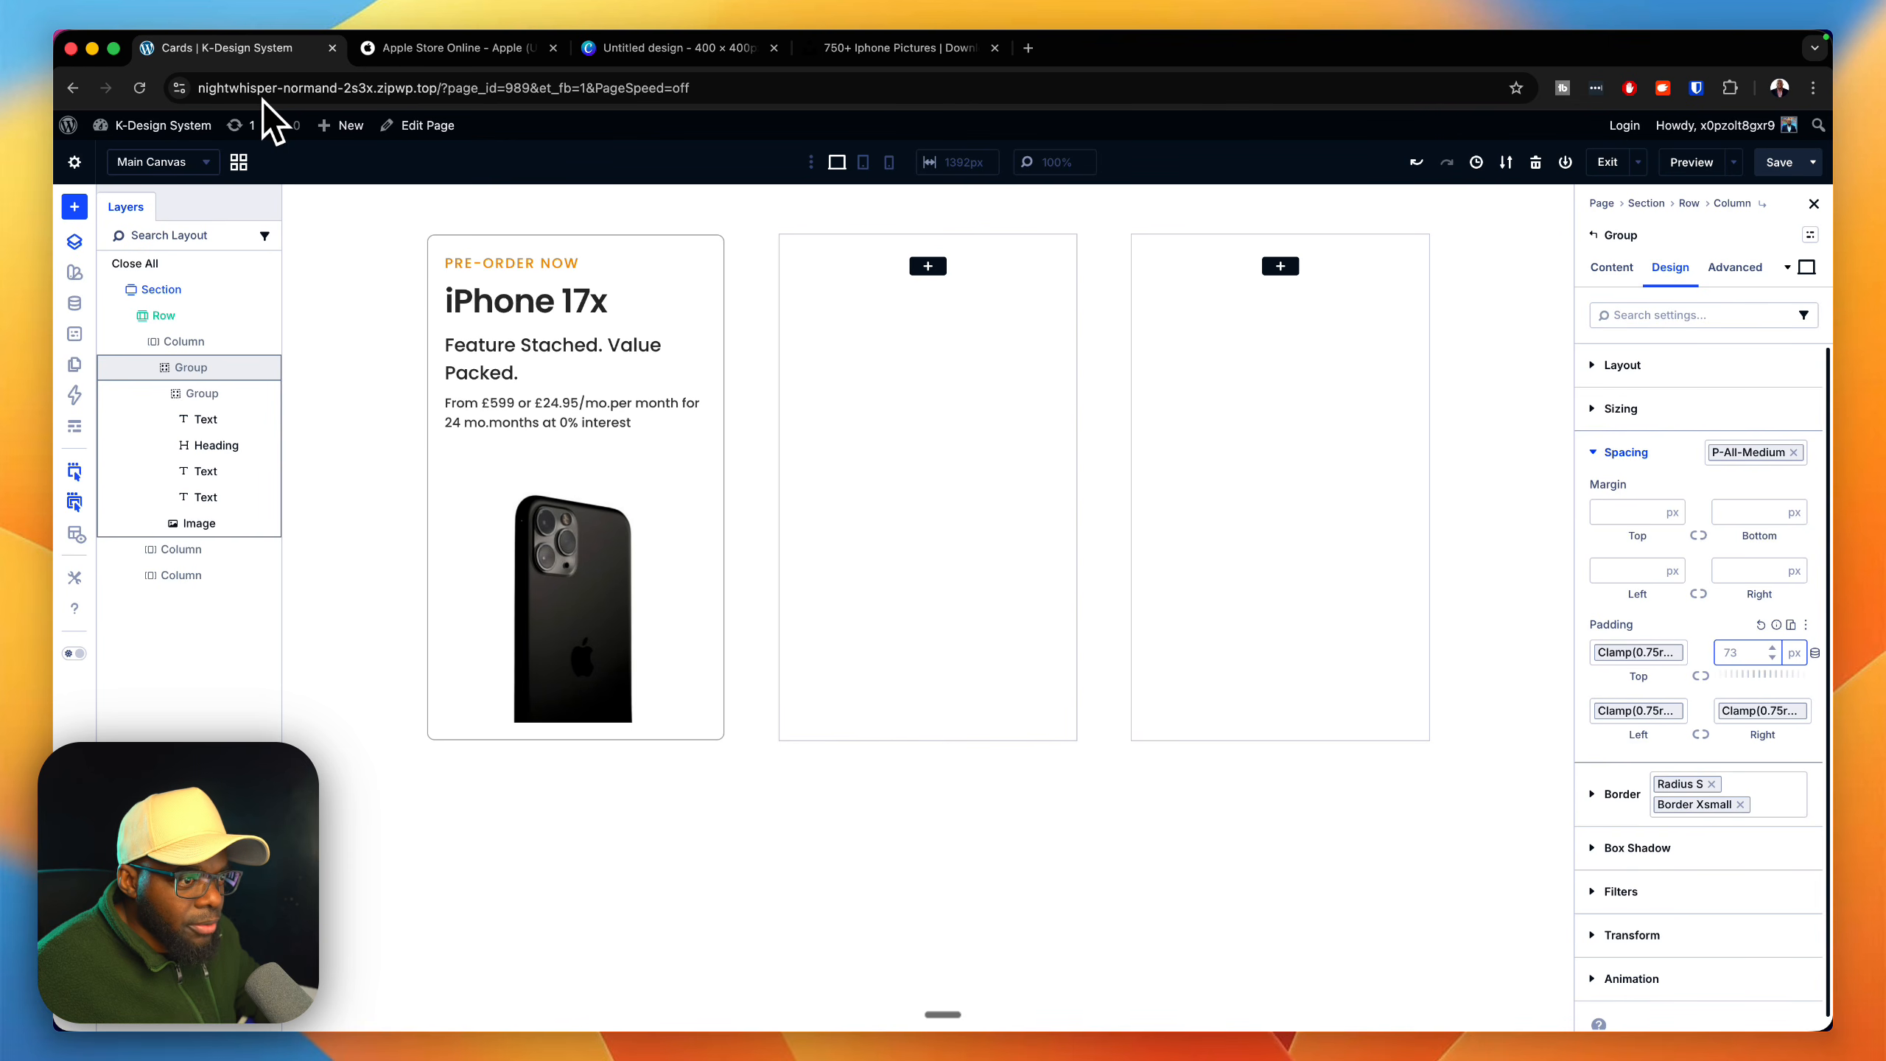
type("0px")
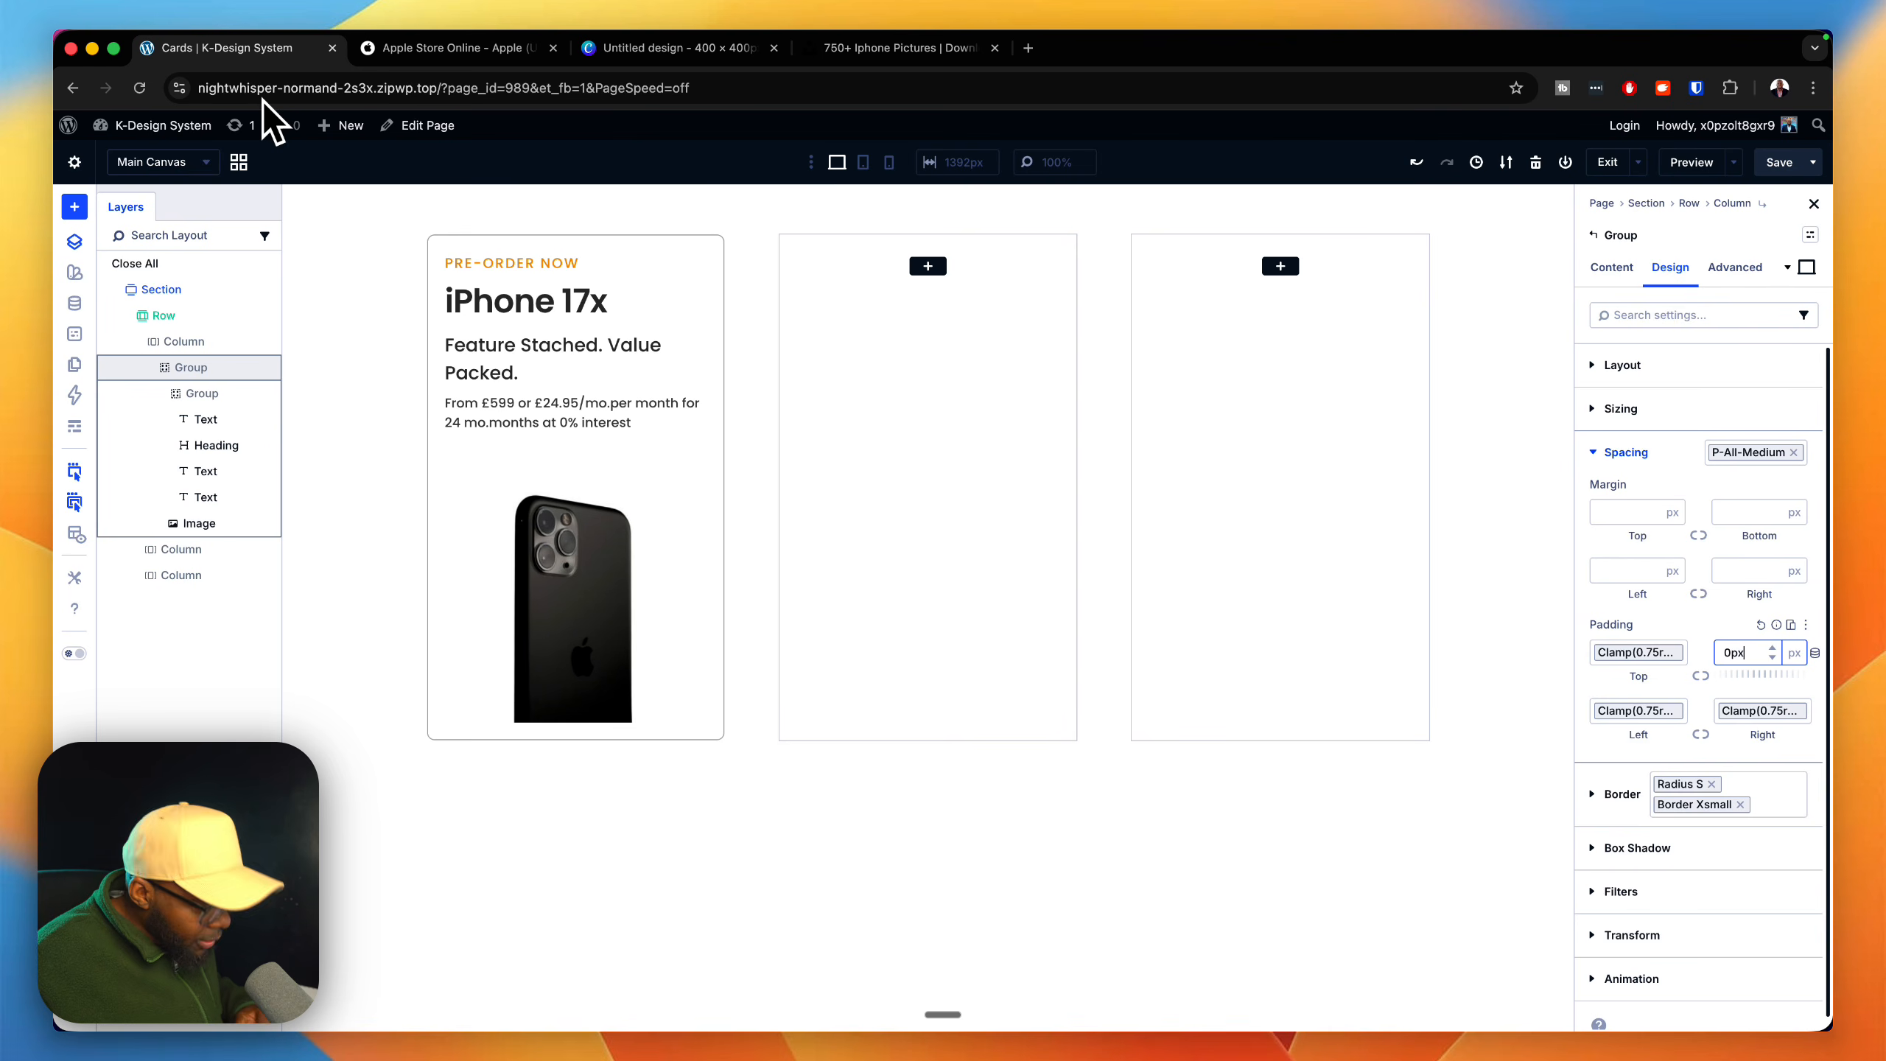
key("Return")
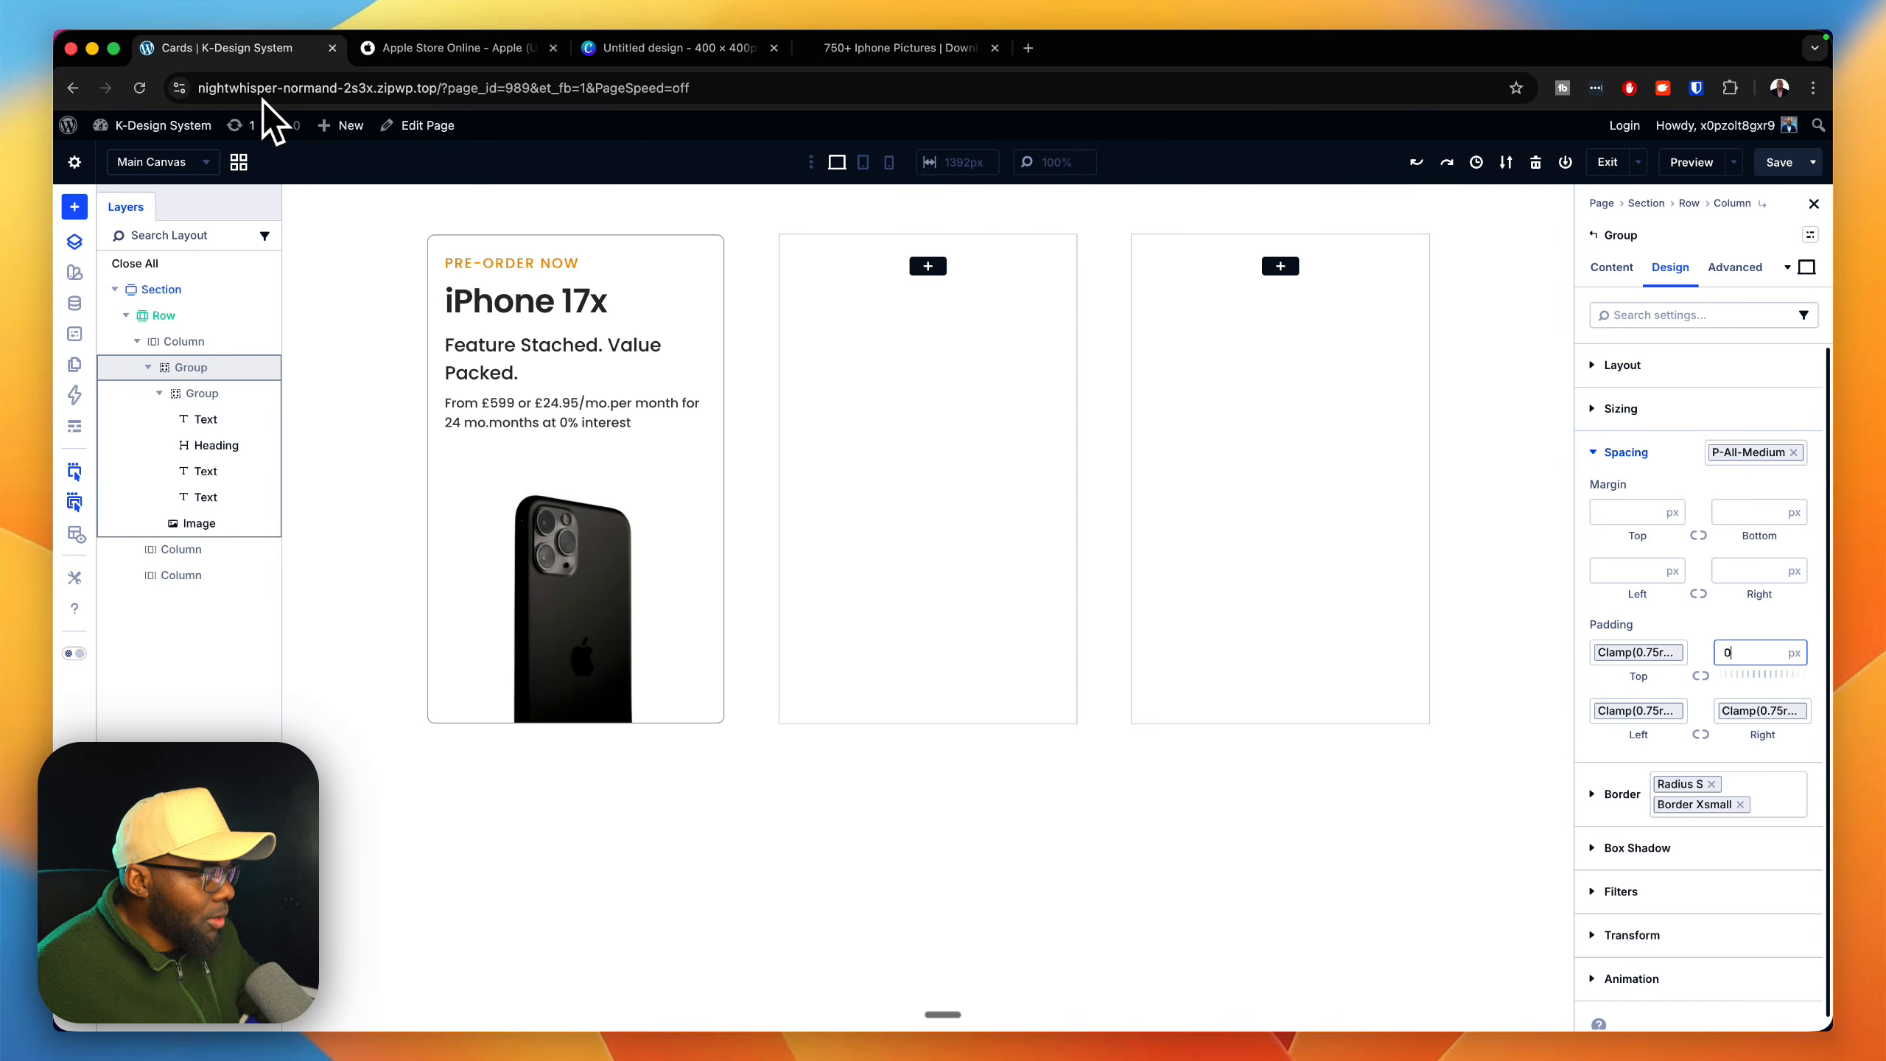
Step: Check the Apple Store reference cards and replace the outer card Group's radius s border preset with radius m
left_click(75, 242)
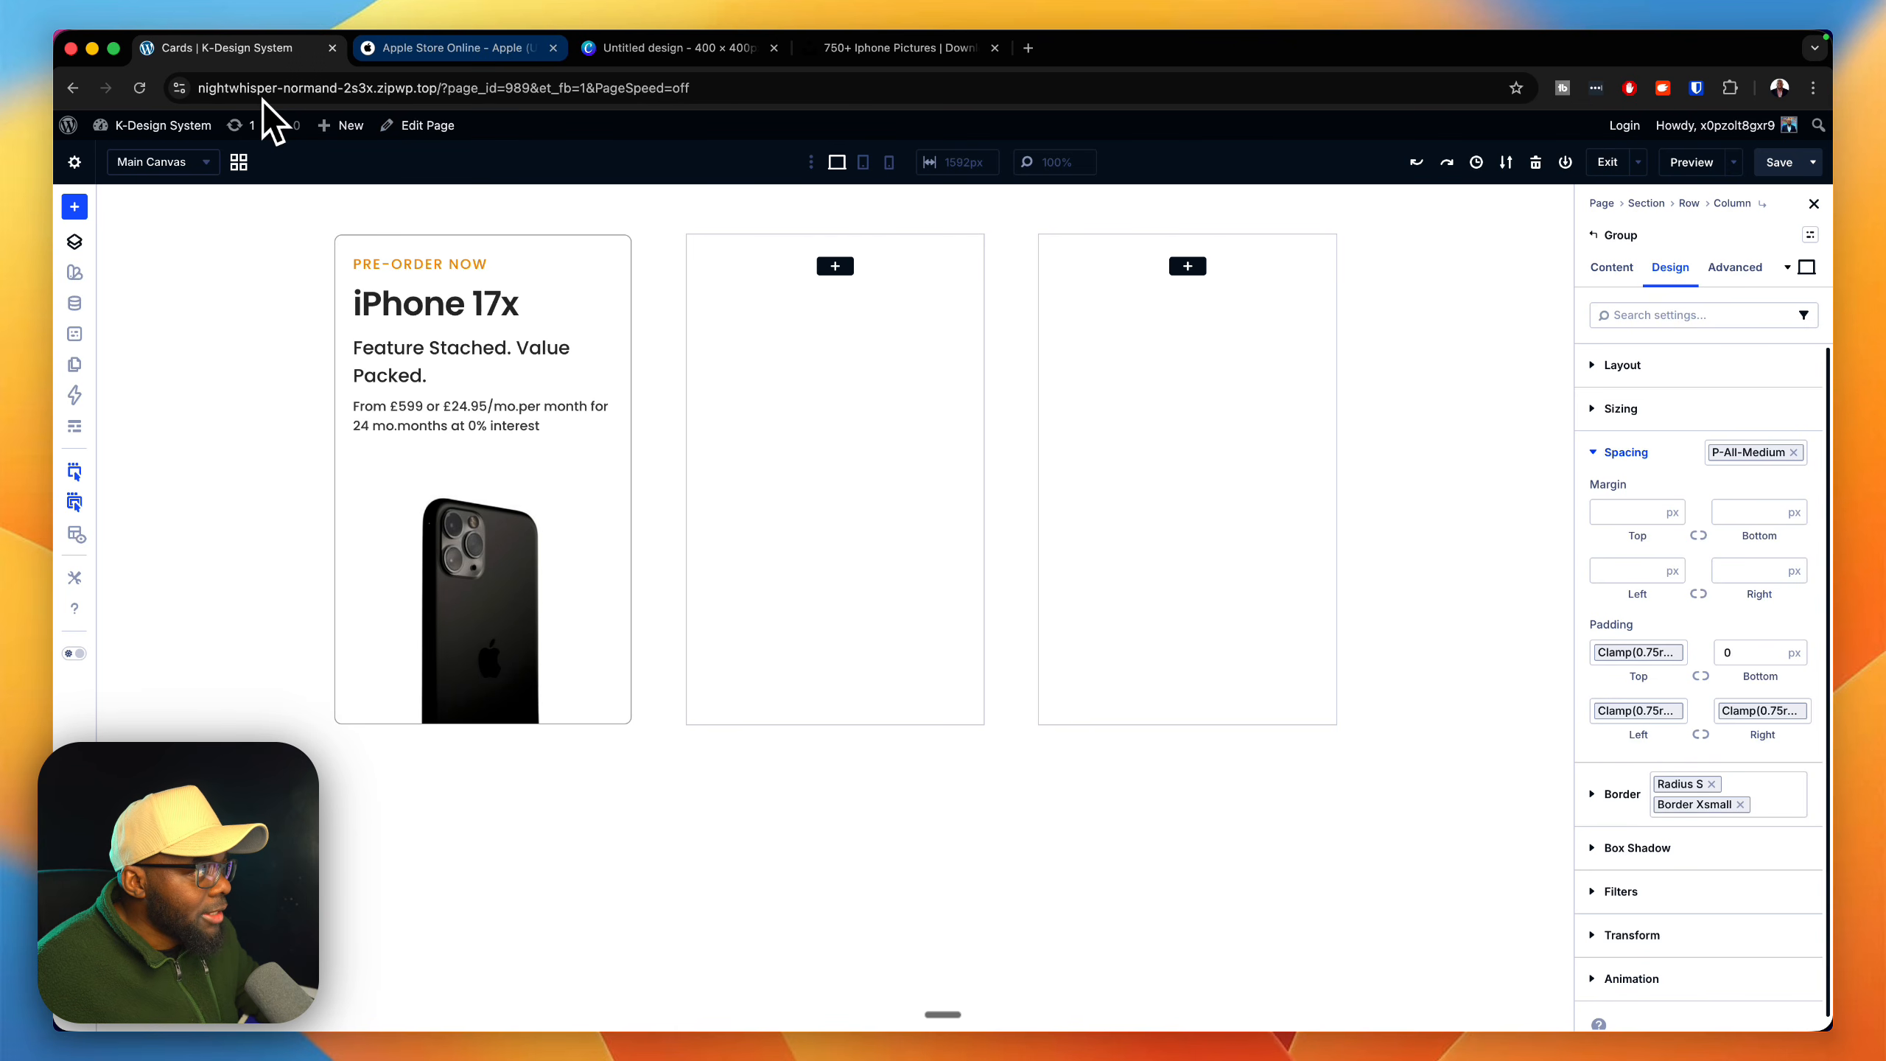
left_click(459, 49)
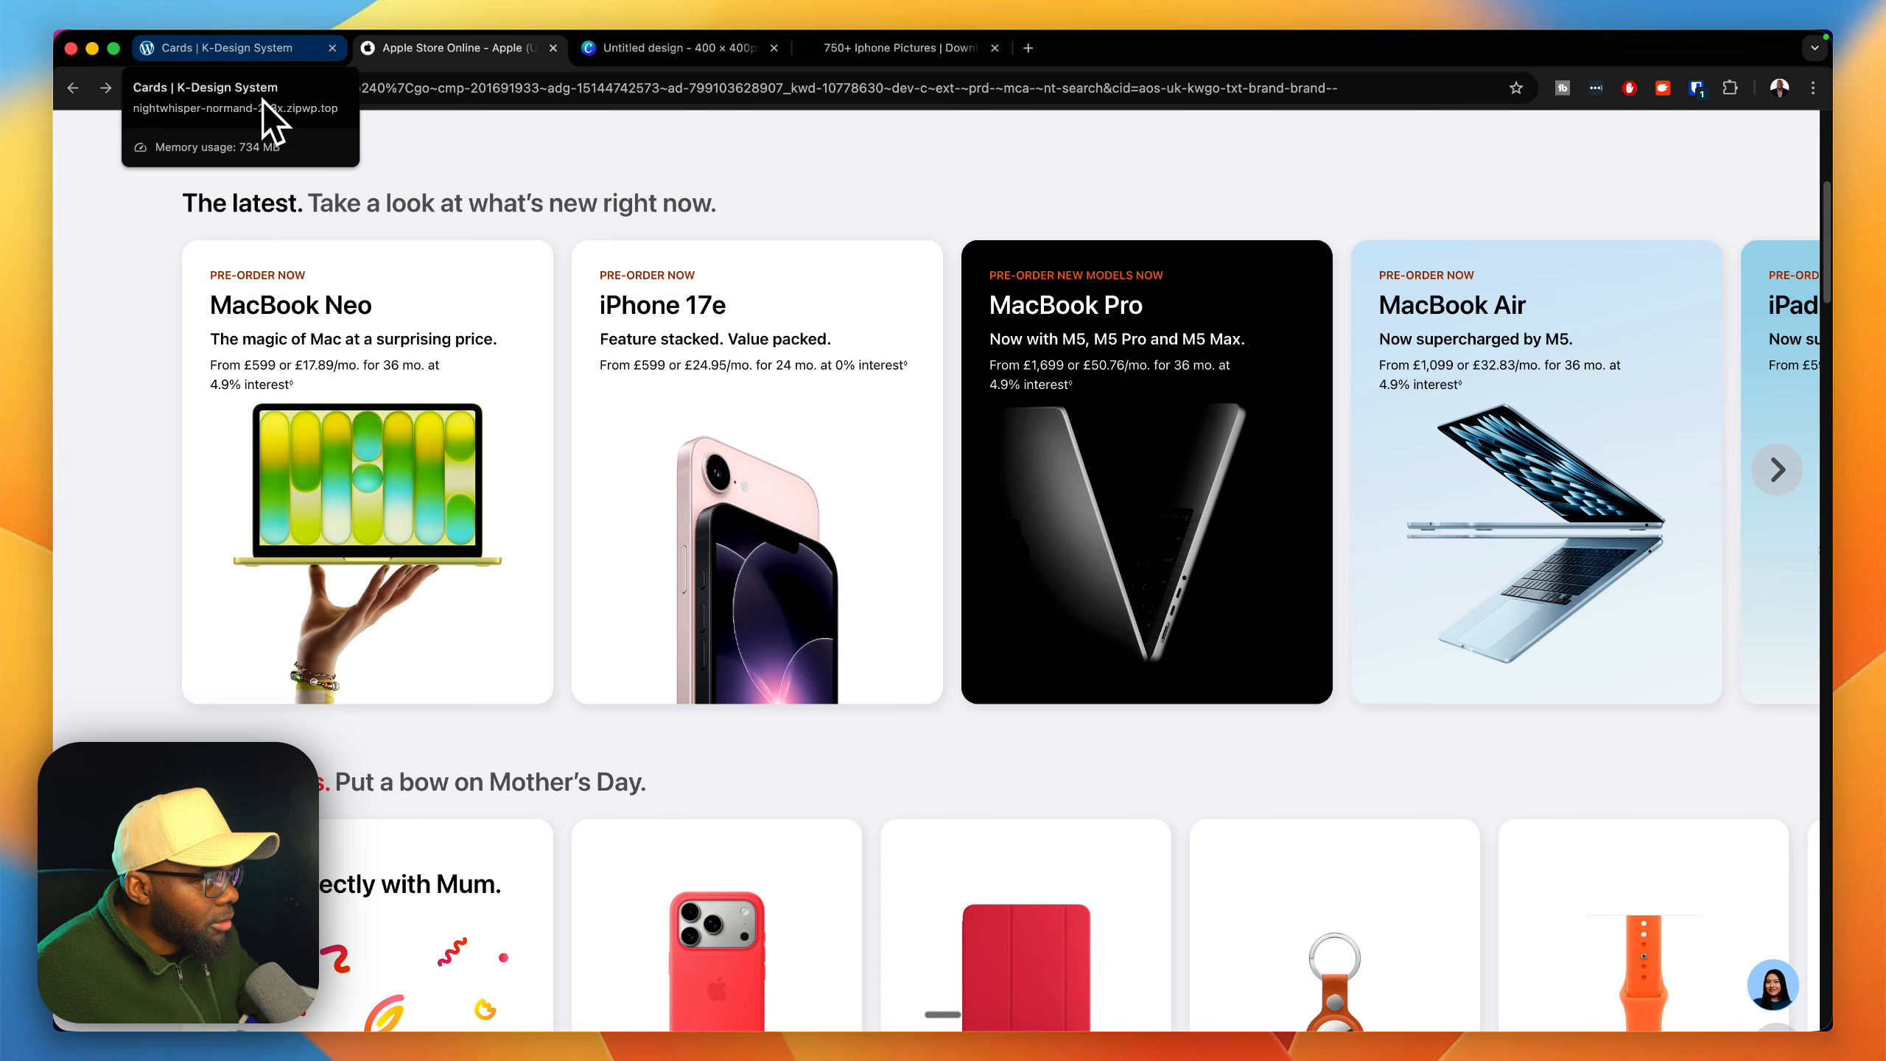
left_click(257, 50)
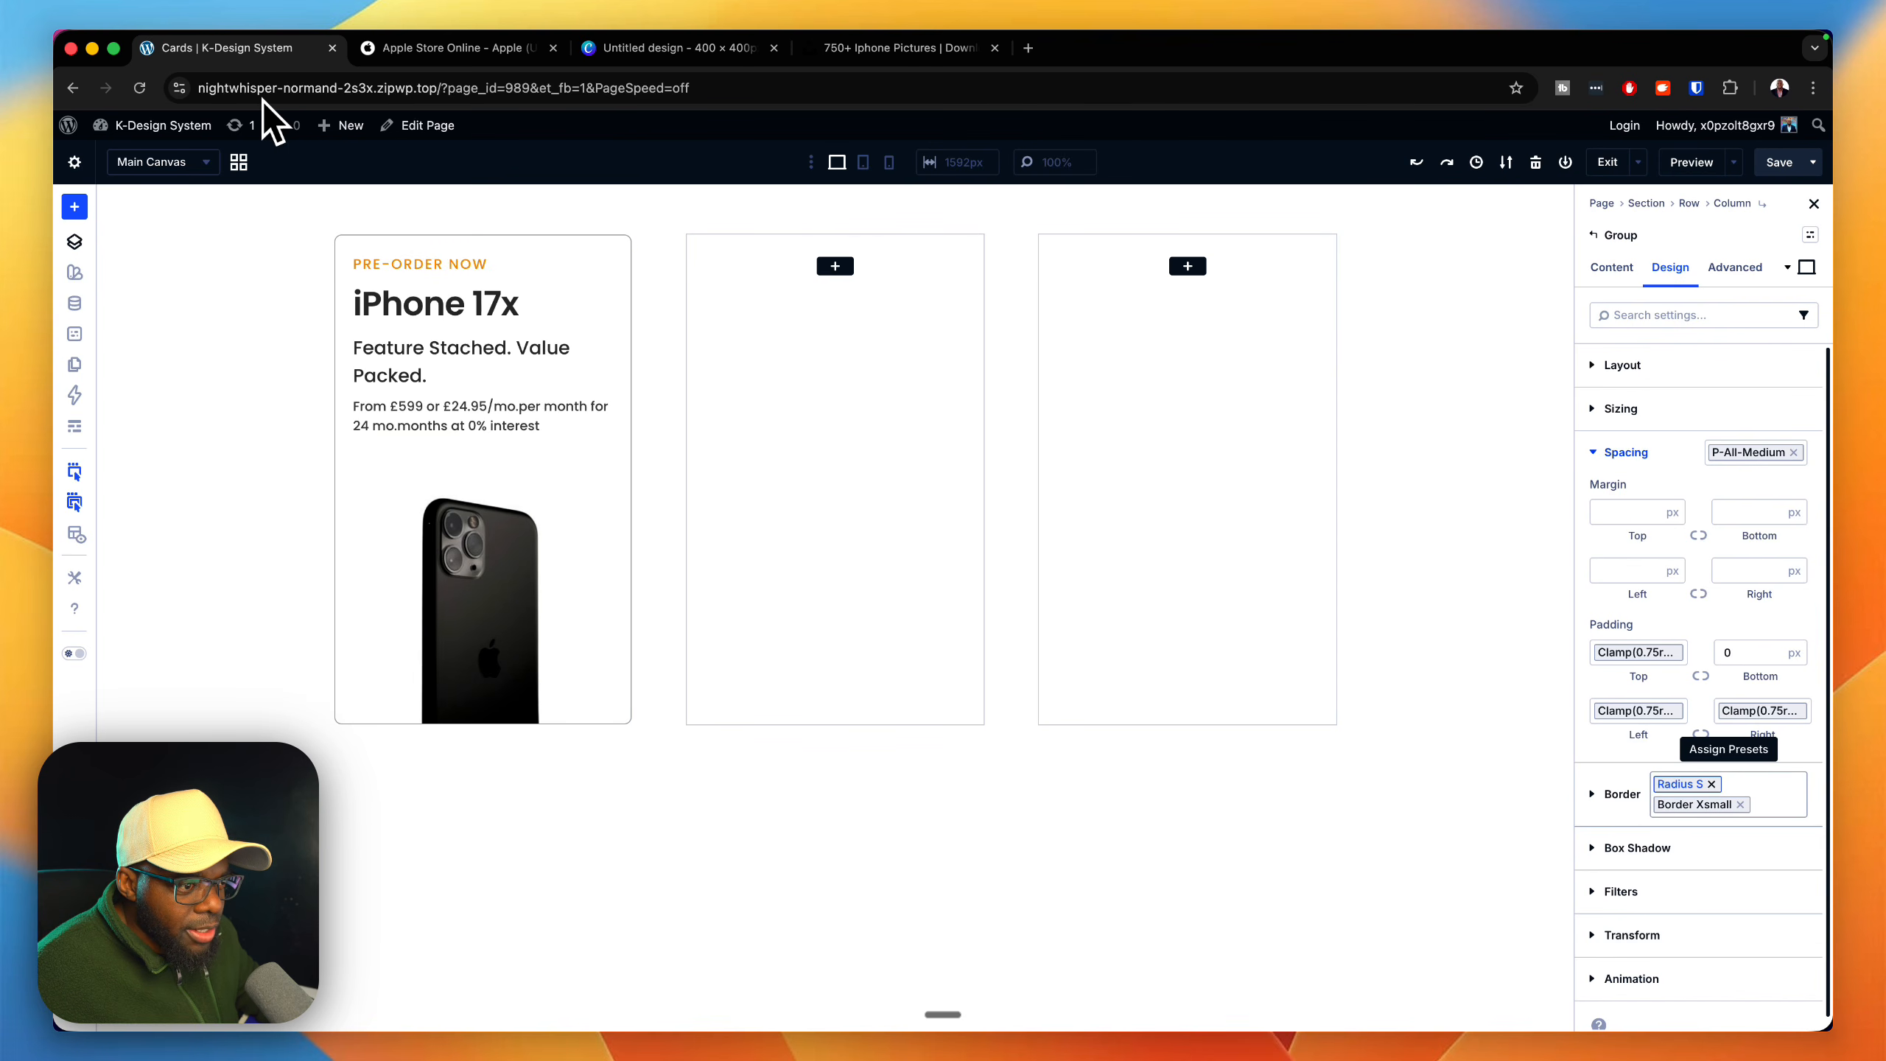
left_click(1711, 784)
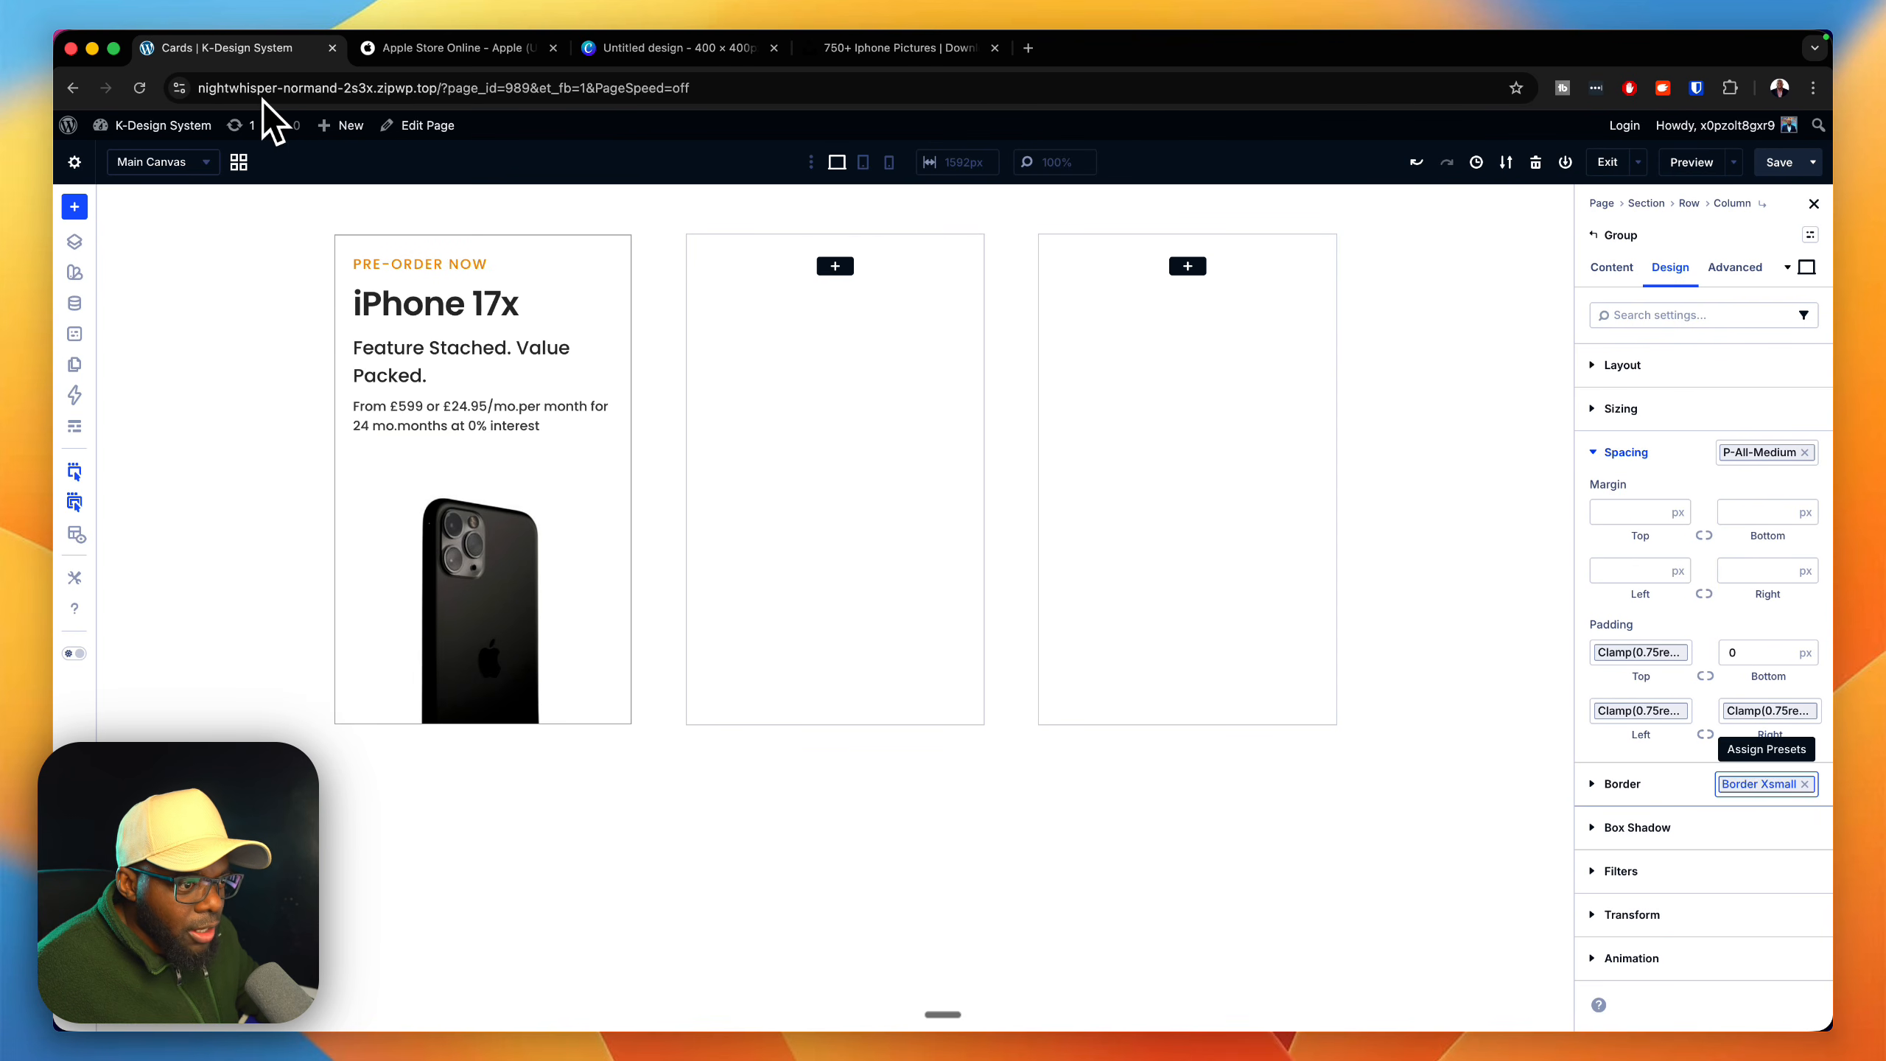
left_click(1768, 784)
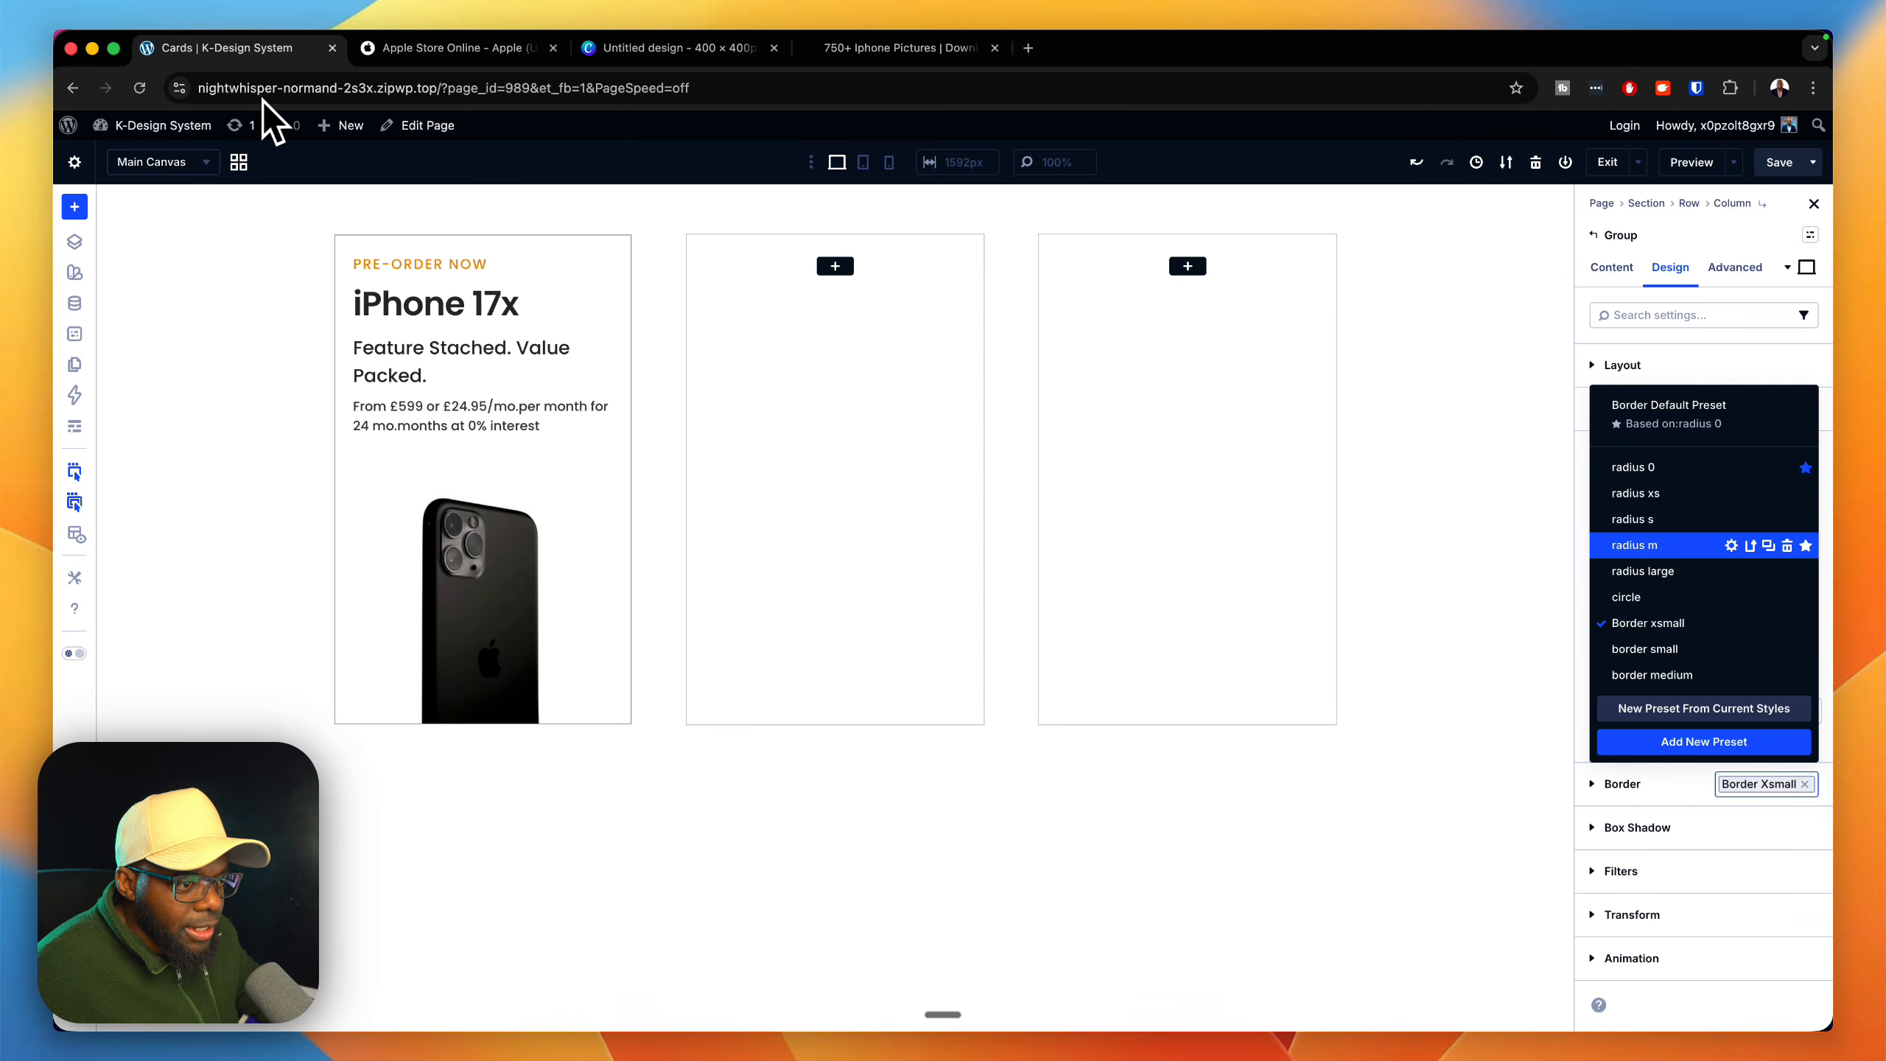
left_click(1634, 544)
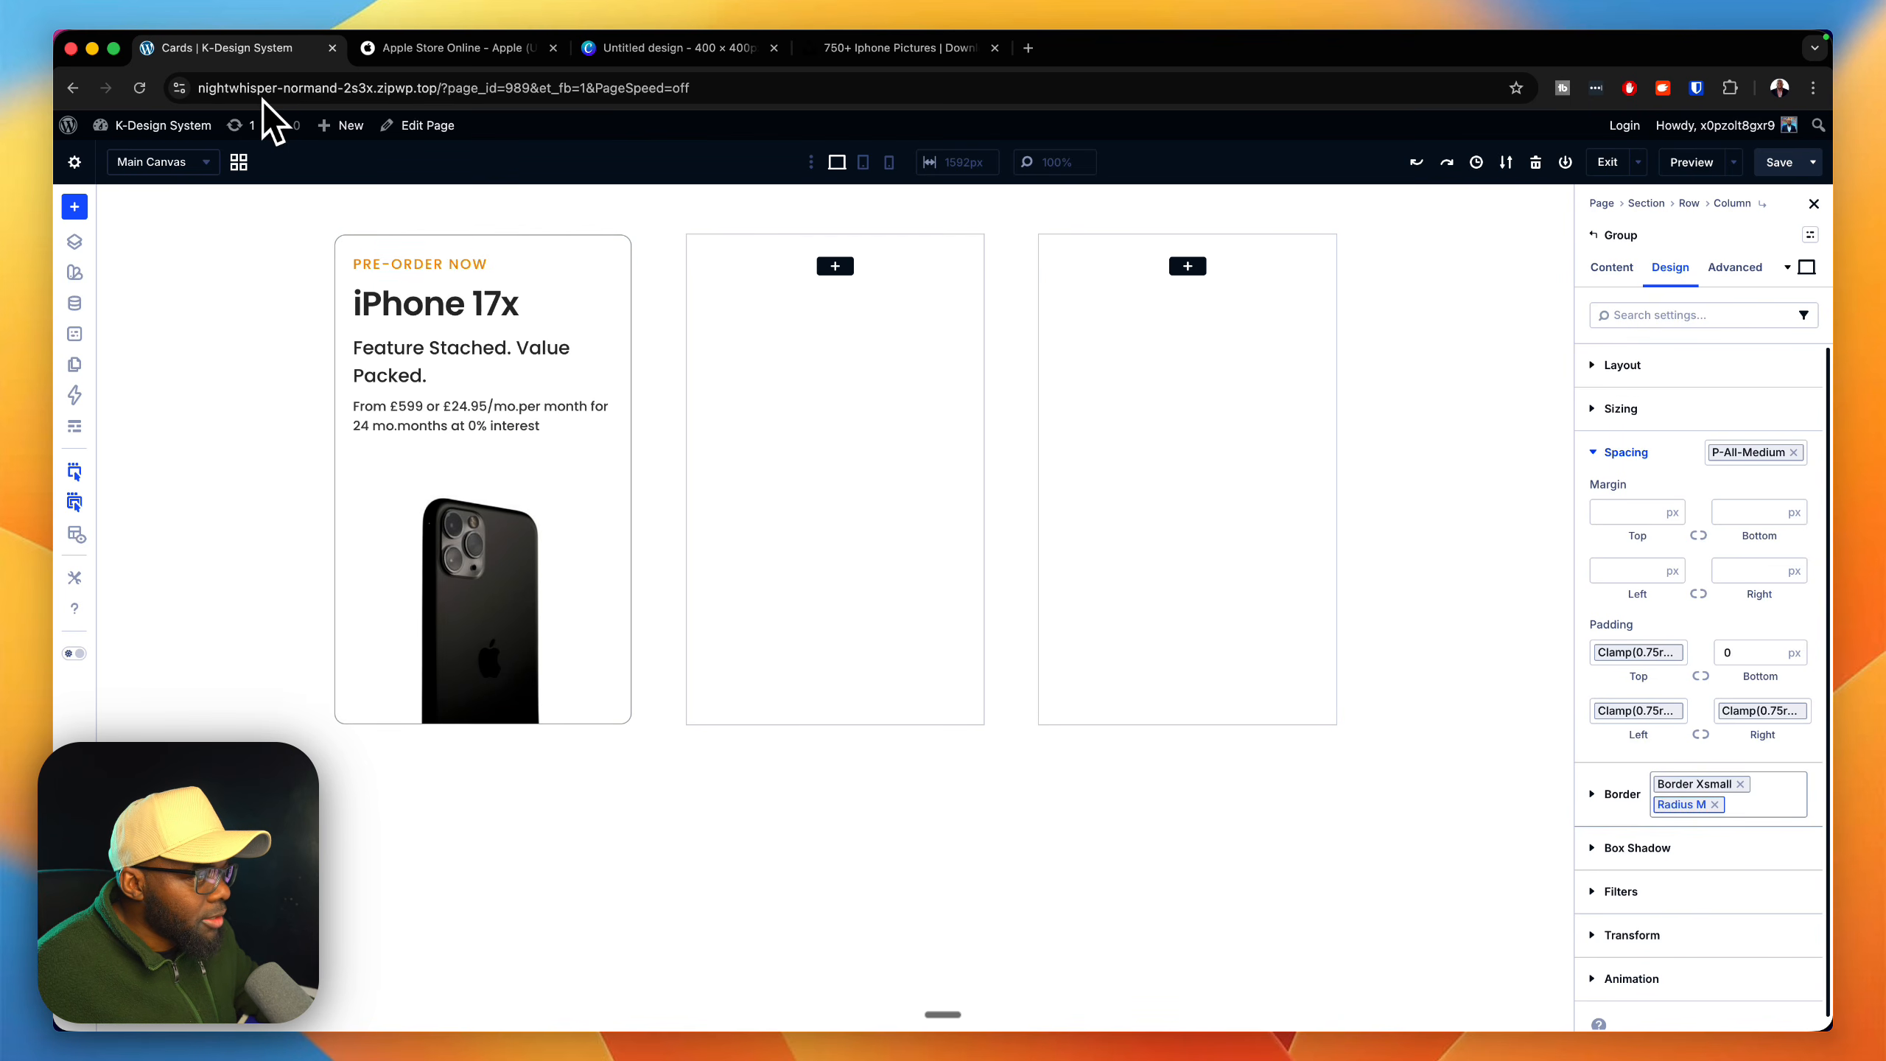
Step: Set the outer card Group's border width to 1 px on all sides
left_click(1621, 794)
scroll(1698, 743, "down", 5)
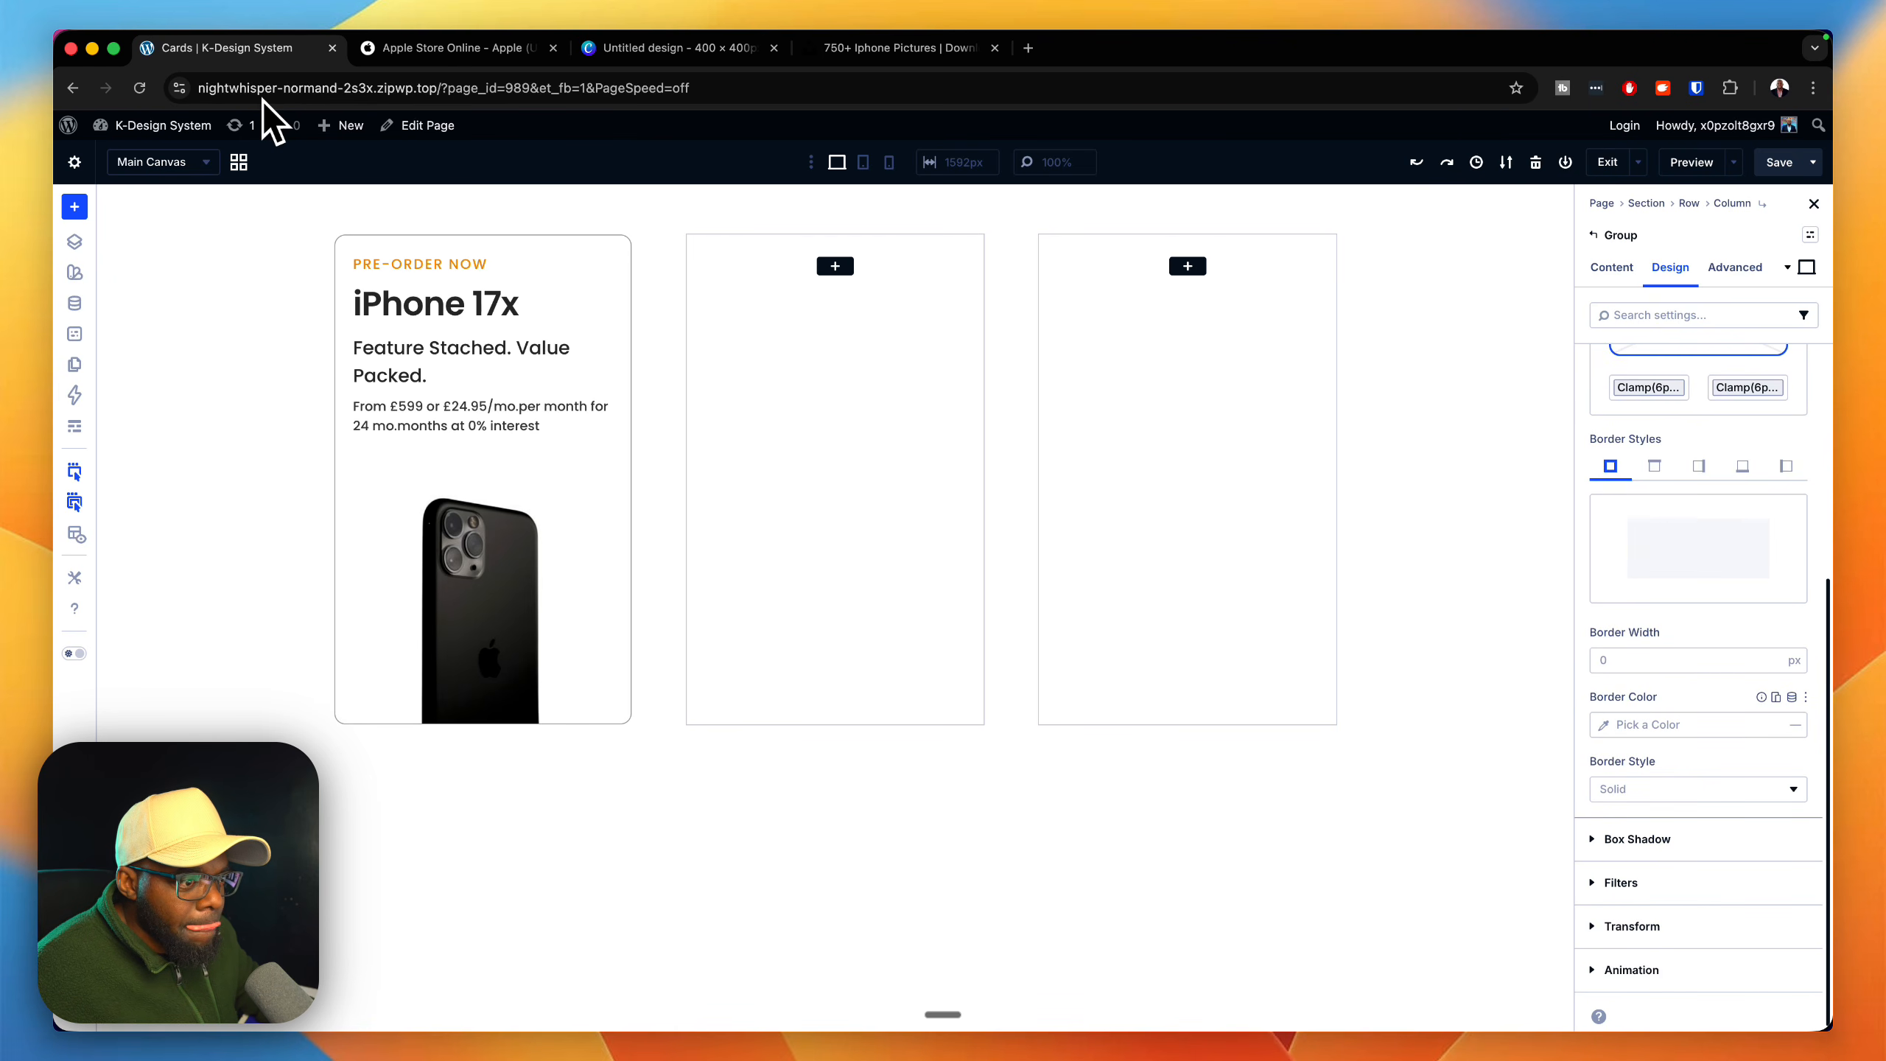
scroll(1698, 690, "up", 2)
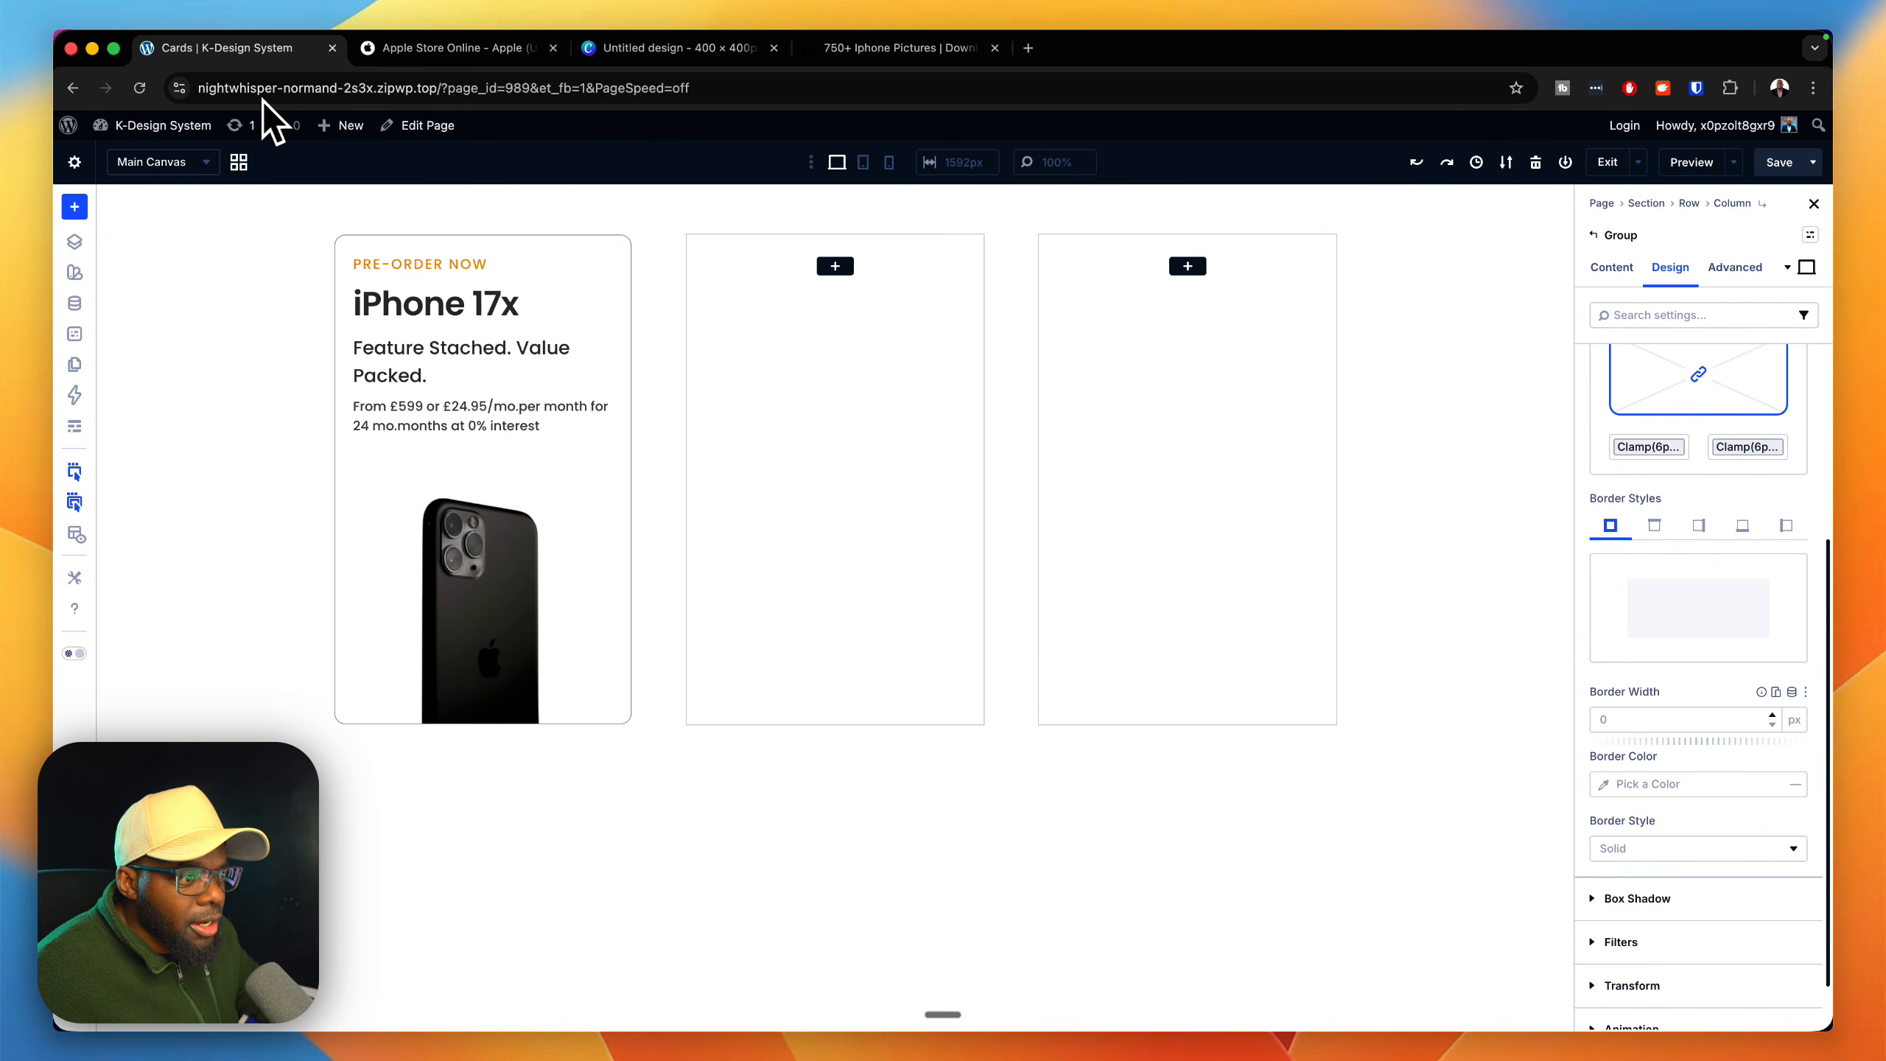
left_click(1772, 714)
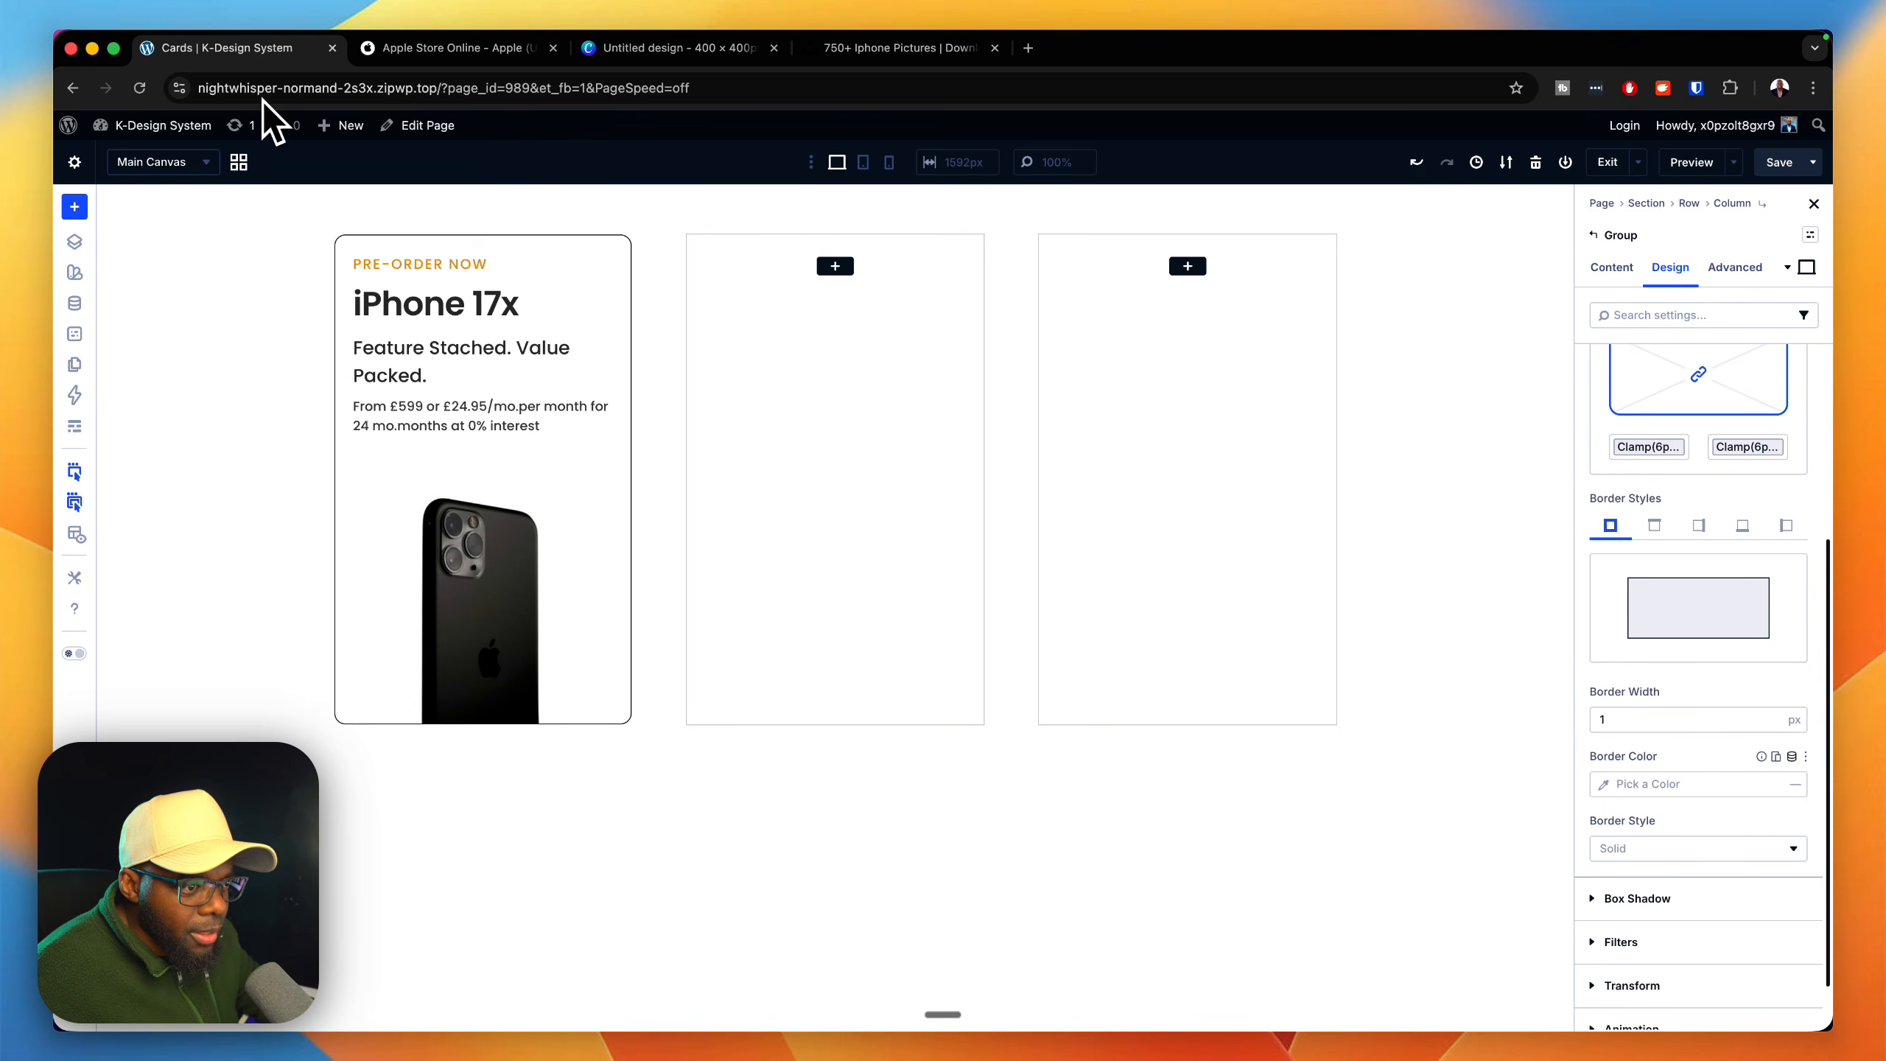
Step: Try Gray 200 as the outer card Group's border color, replace it with Gray 100 and compare with the Apple Store cards
left_click(1791, 757)
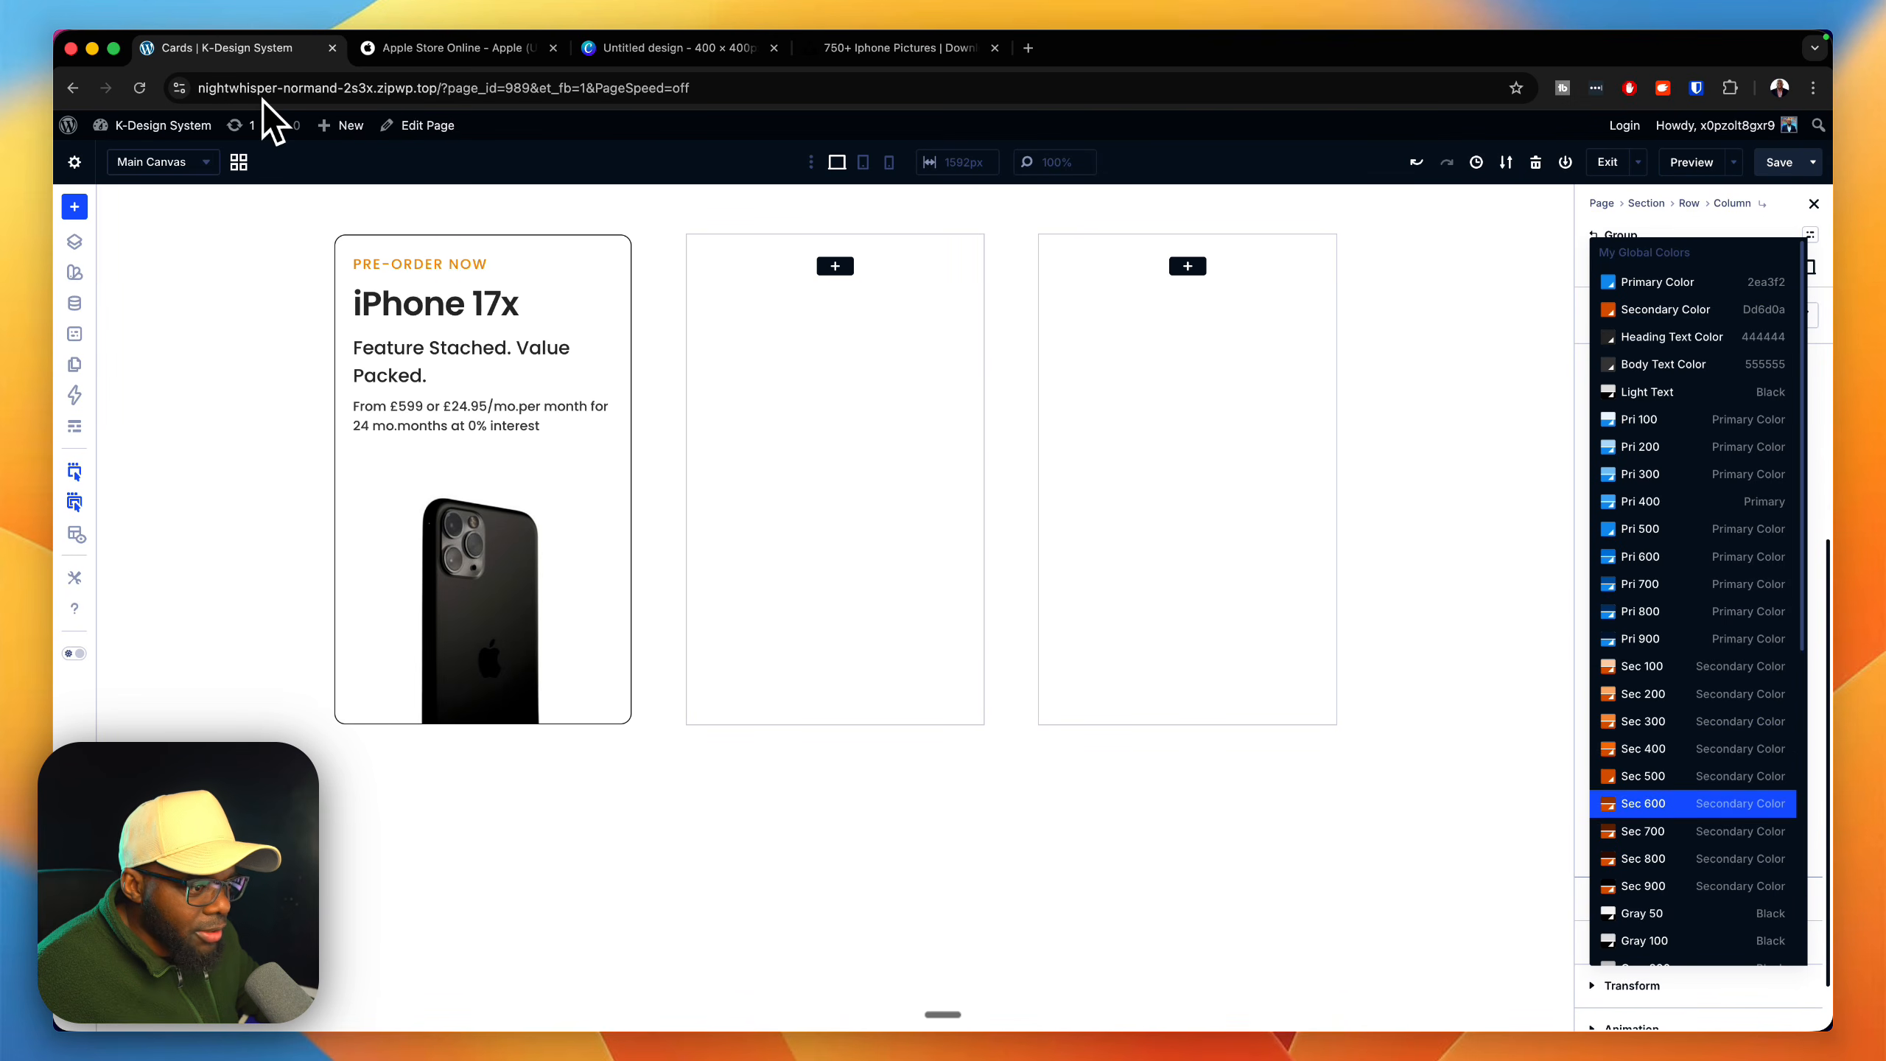
scroll(1707, 801, "down", 3)
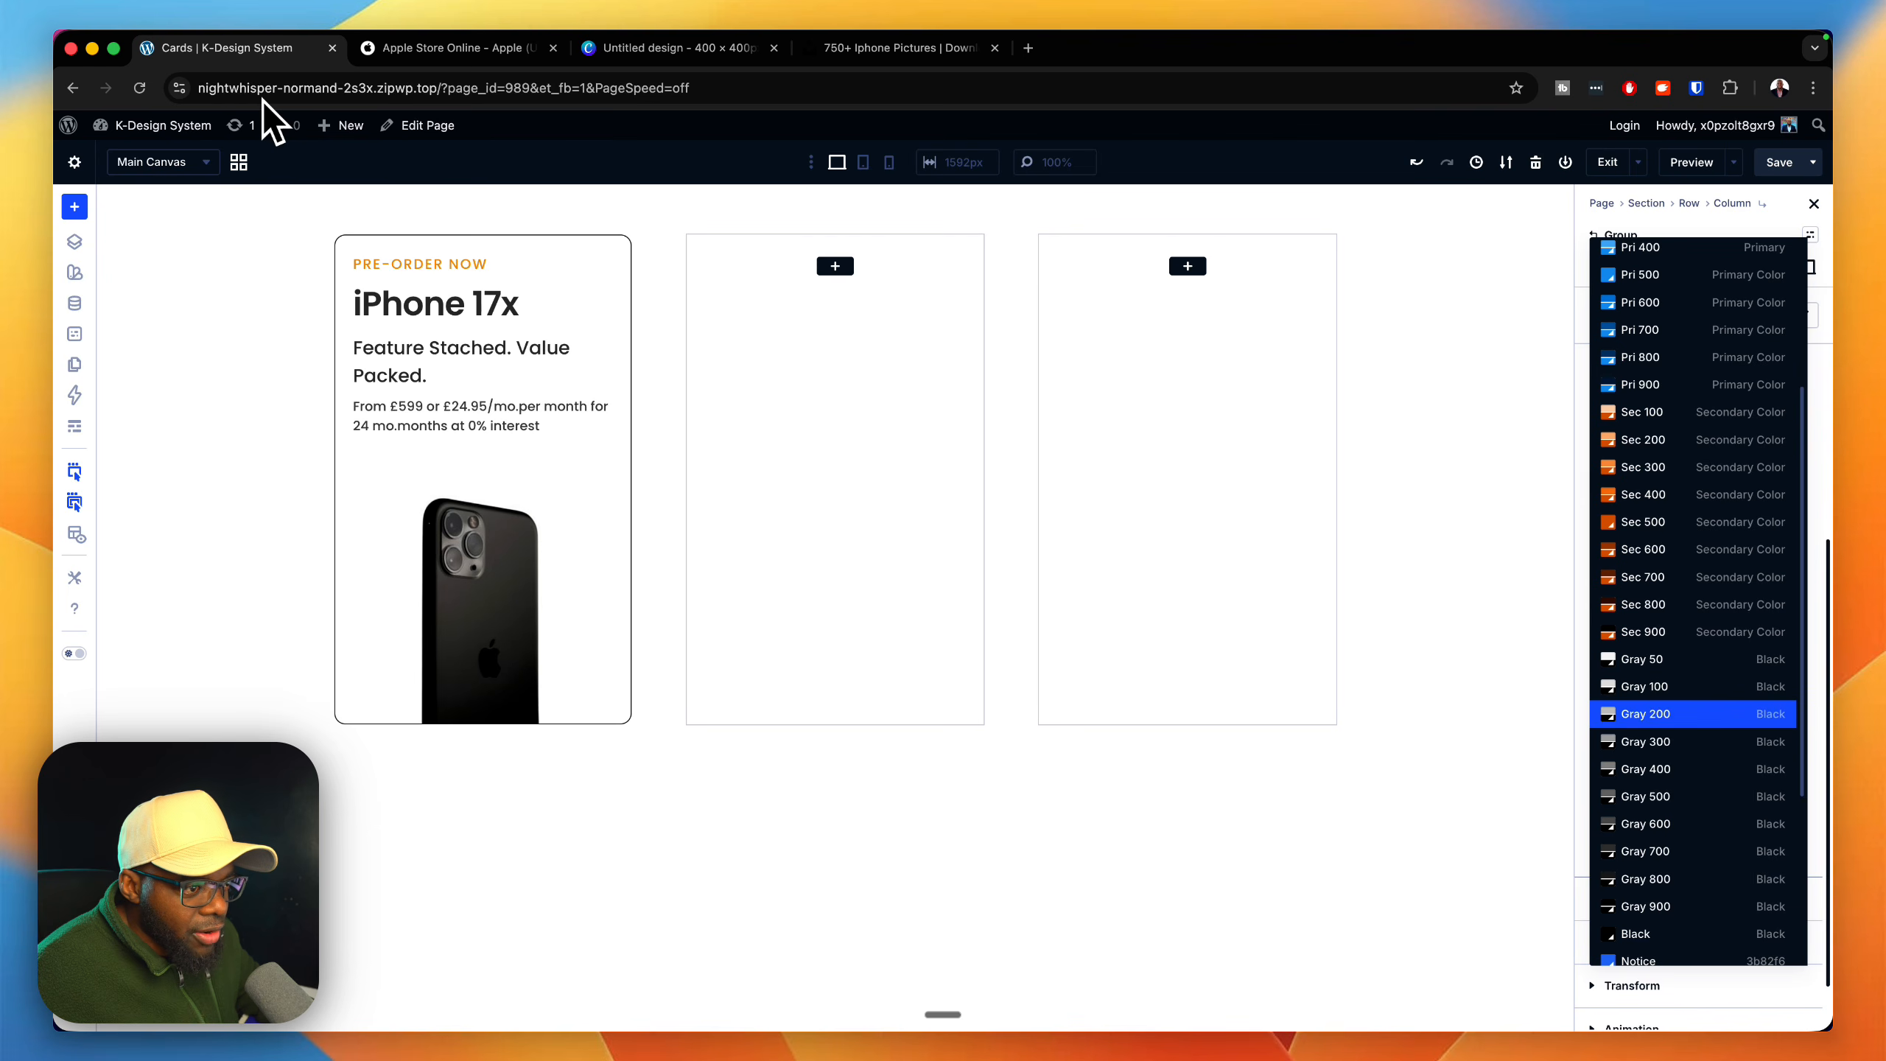
left_click(1693, 713)
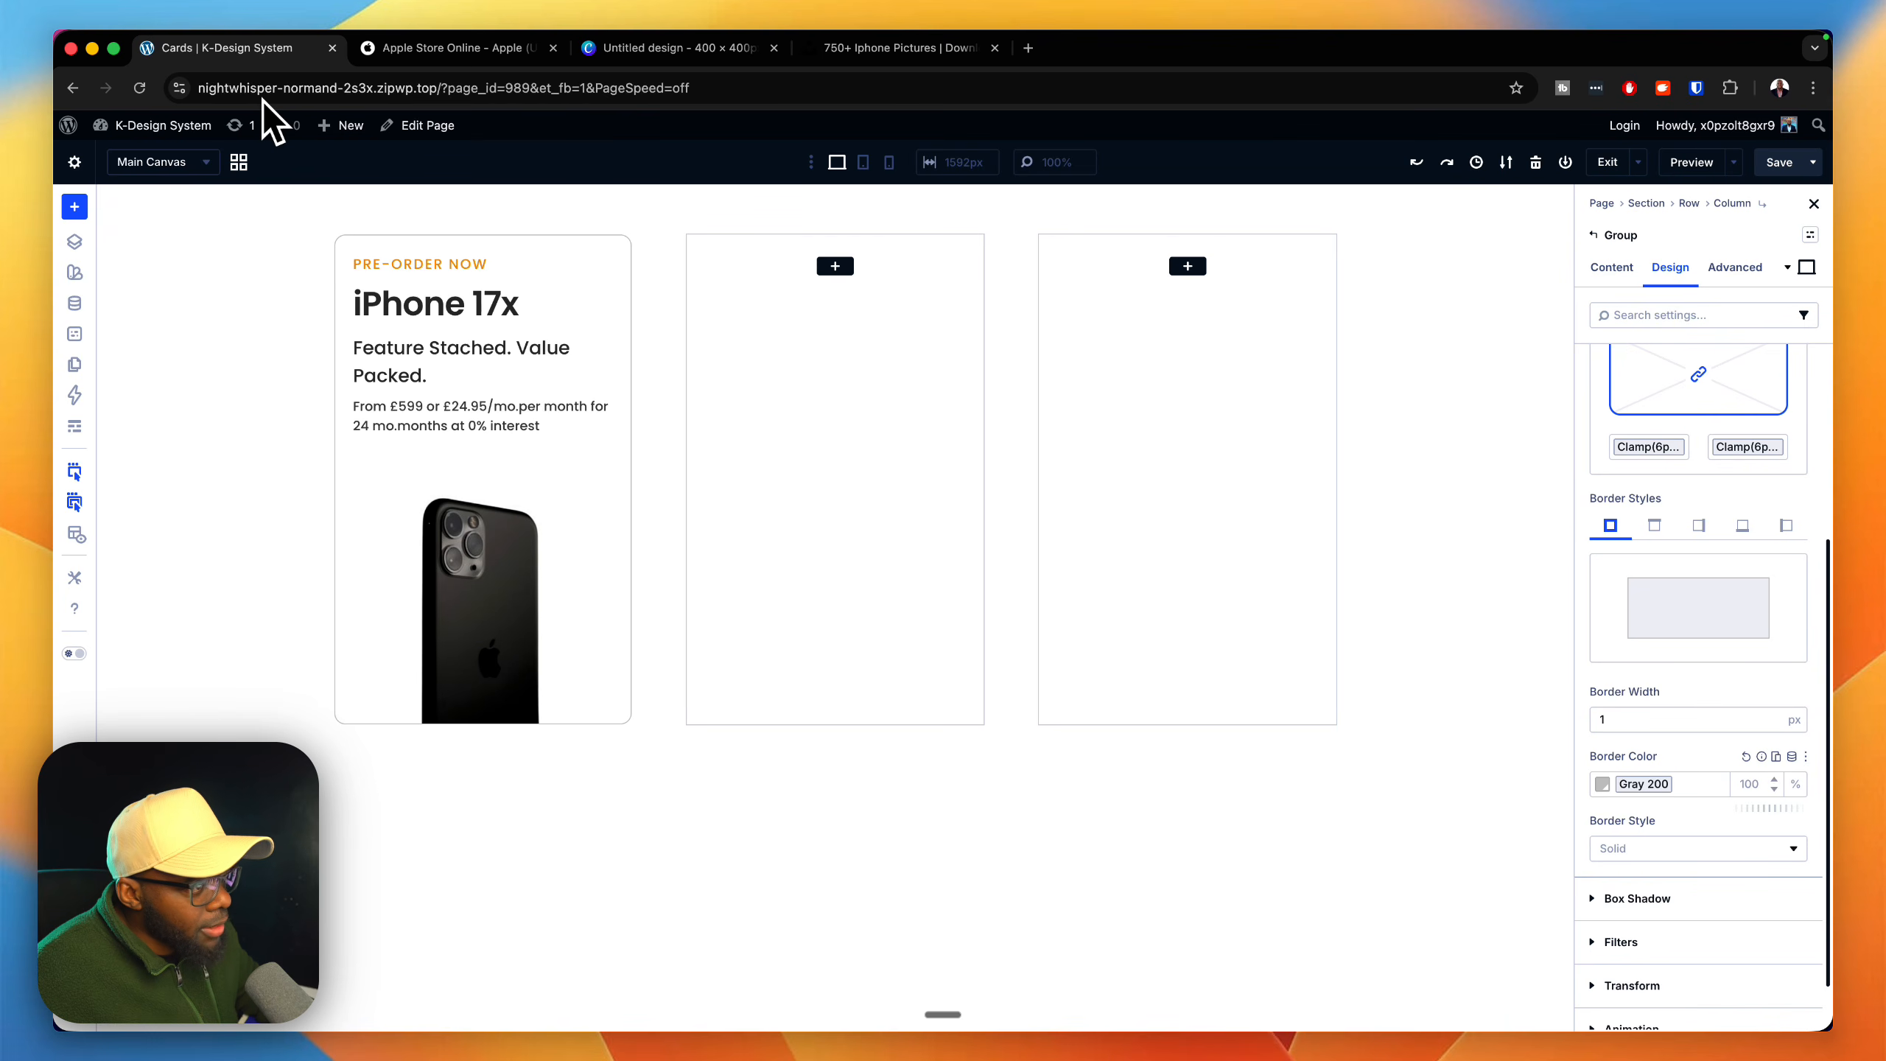
left_click(1746, 756)
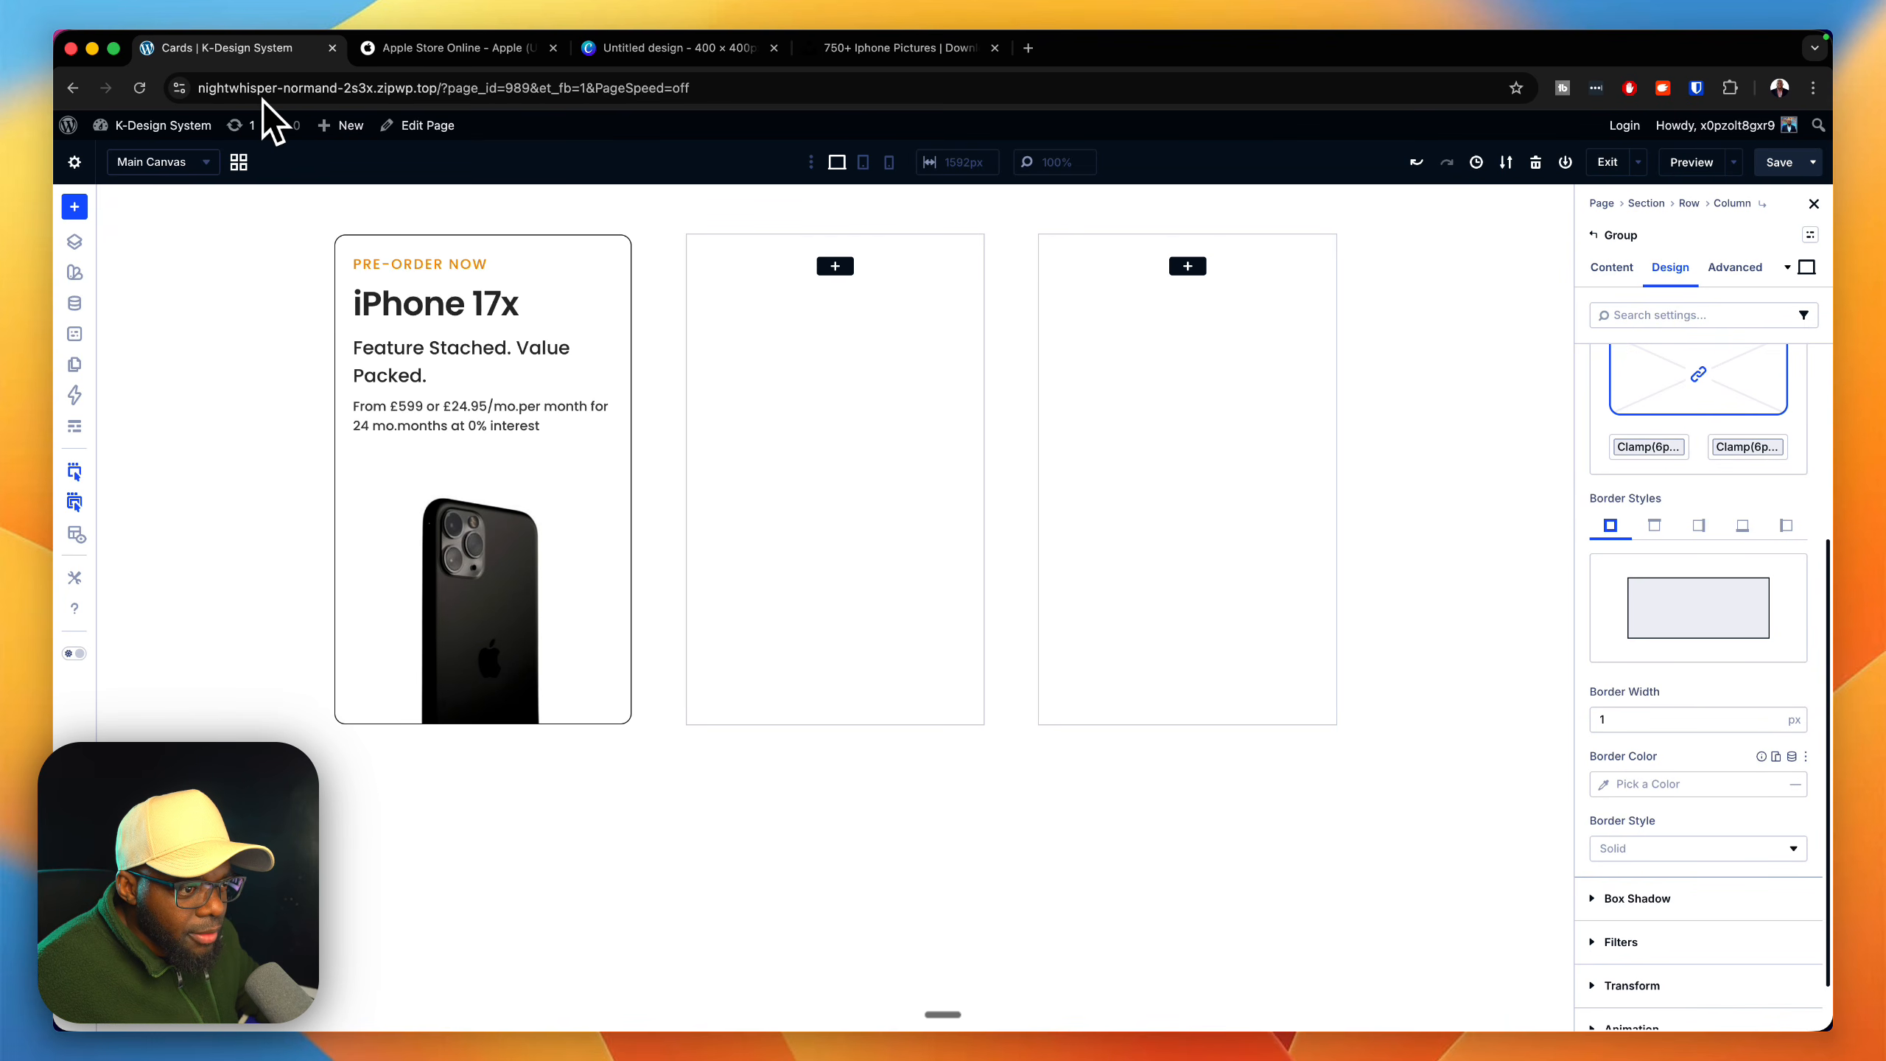
left_click(1792, 756)
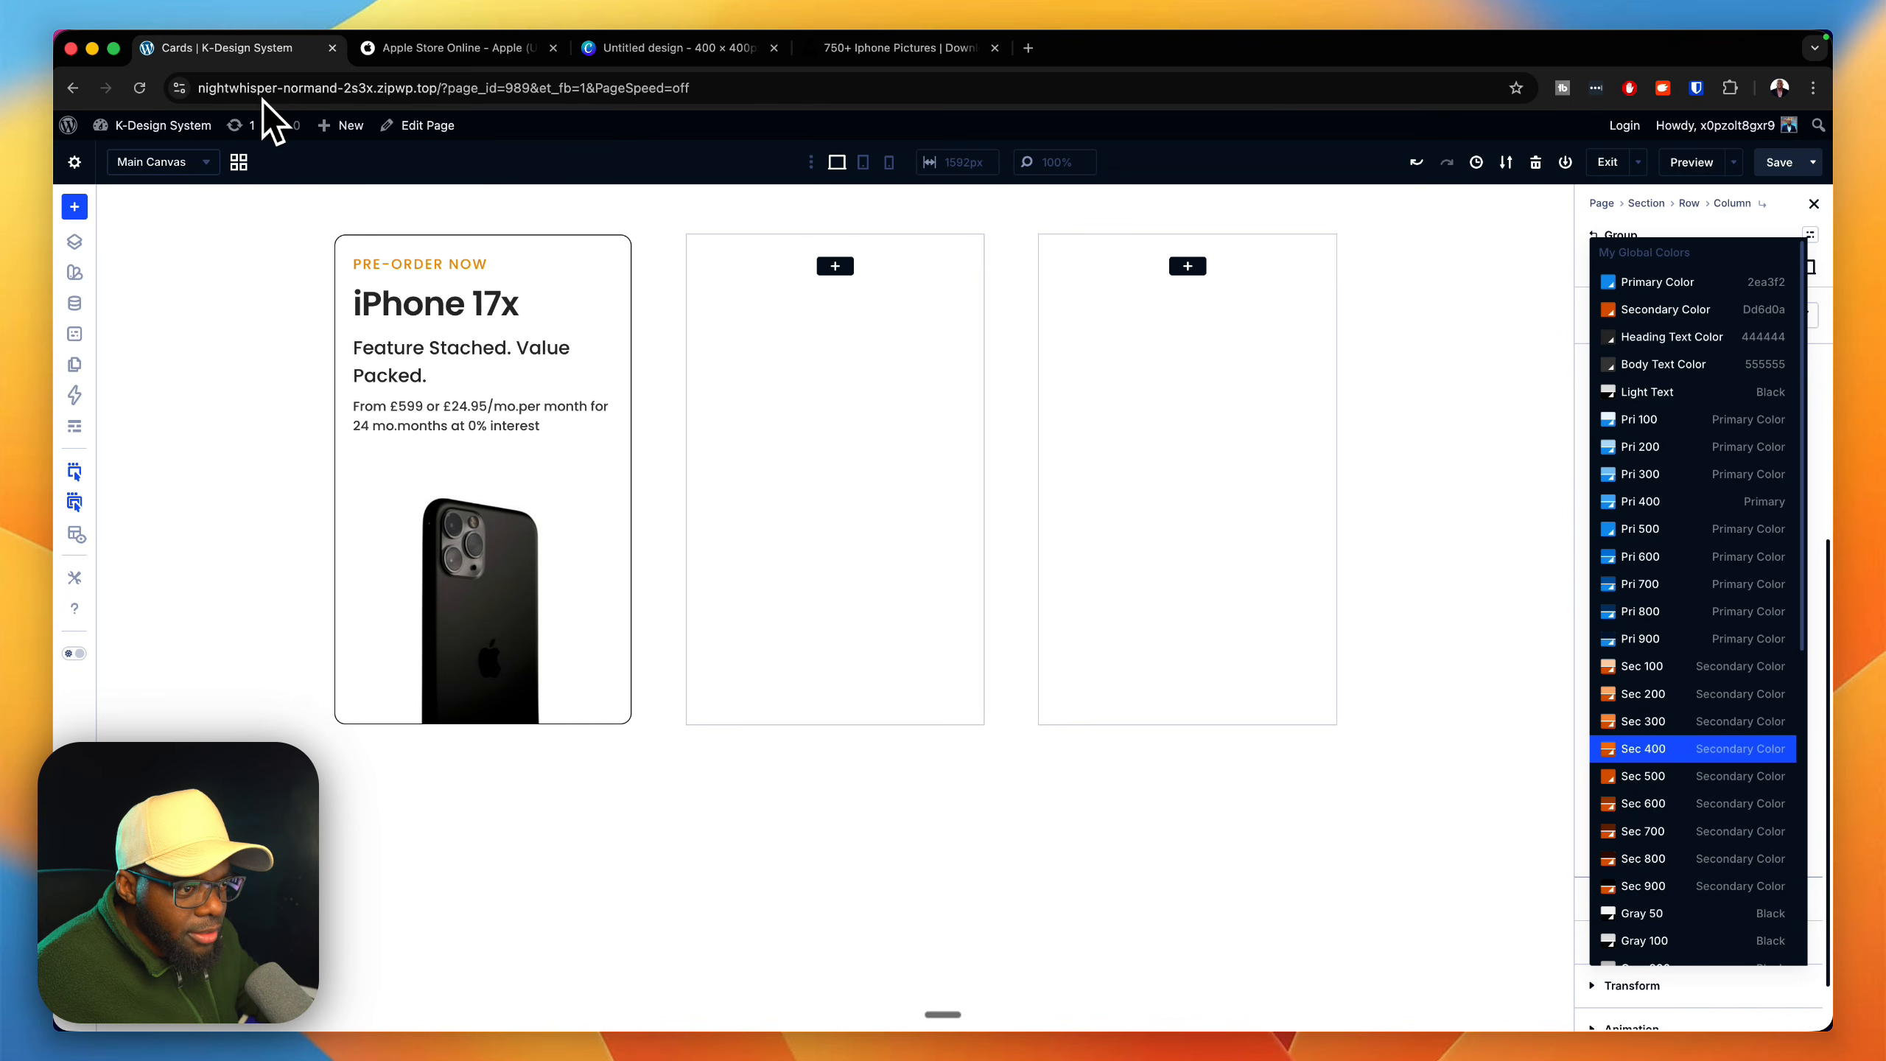
scroll(1768, 775, "down", 3)
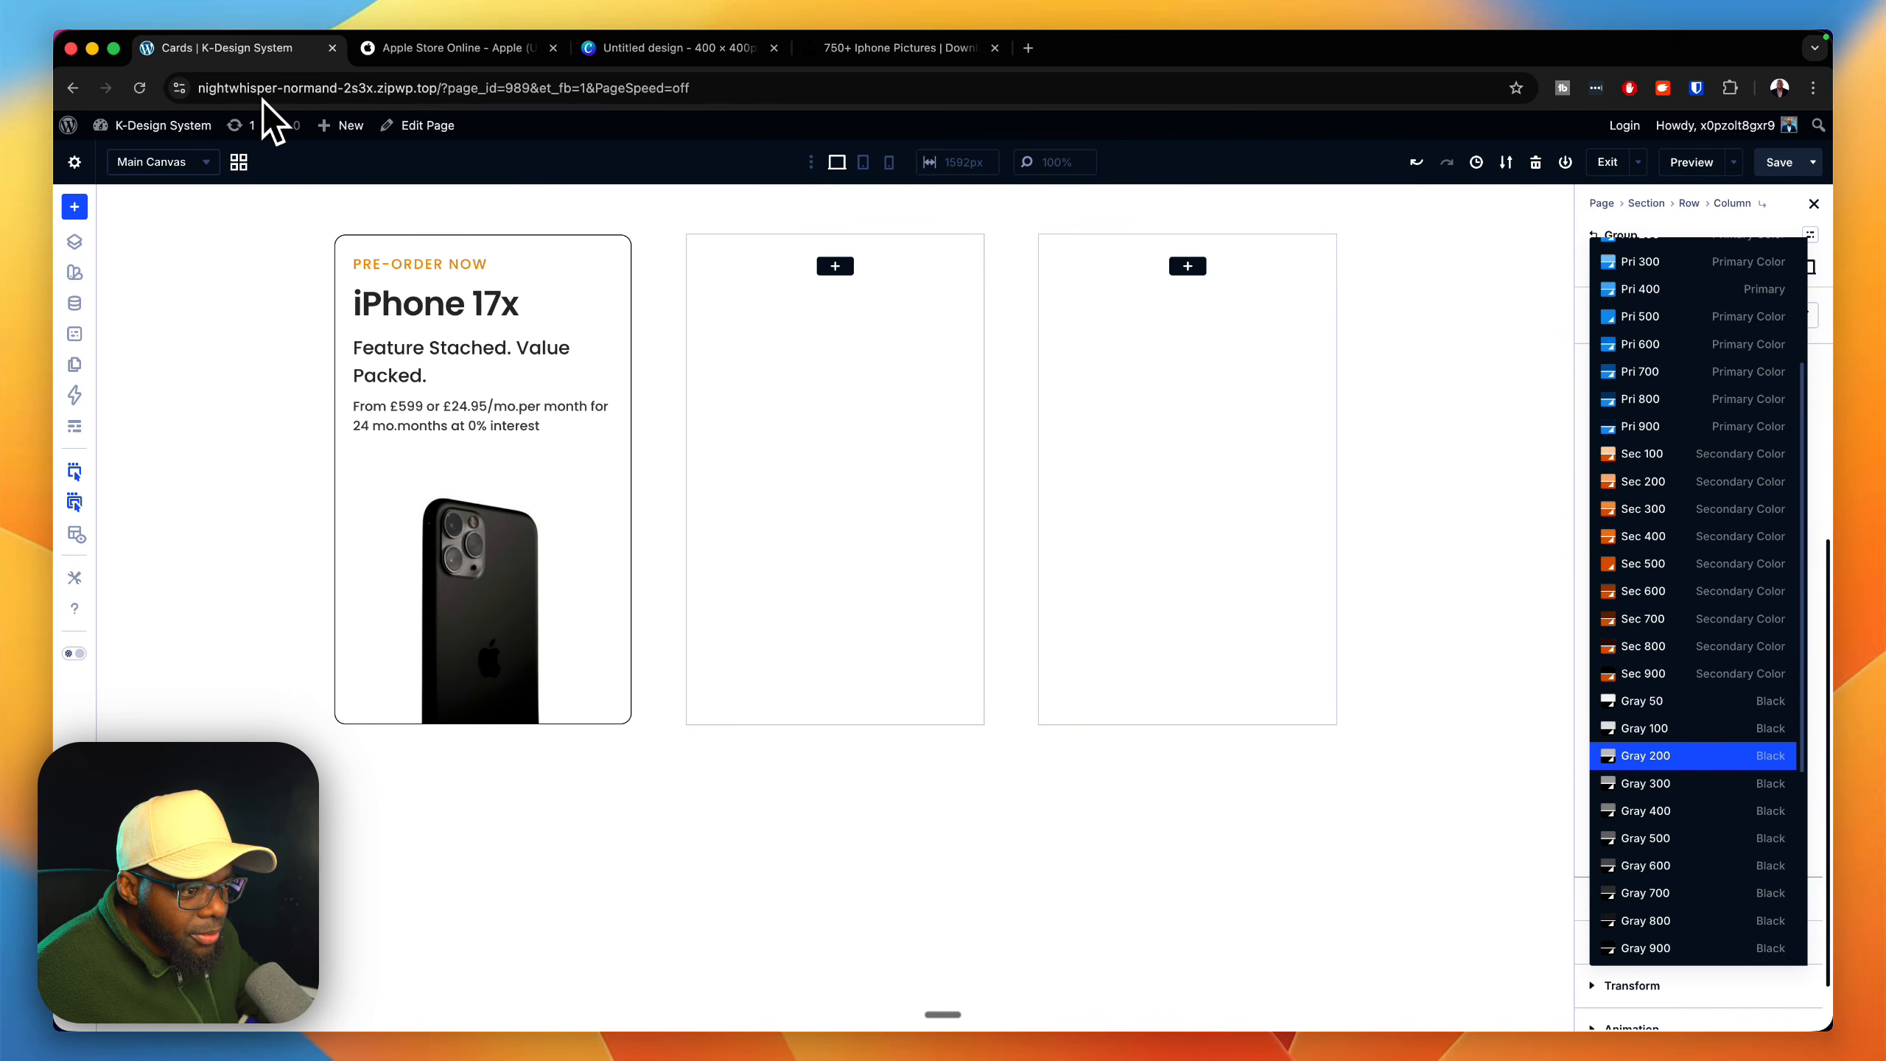
left_click(1644, 728)
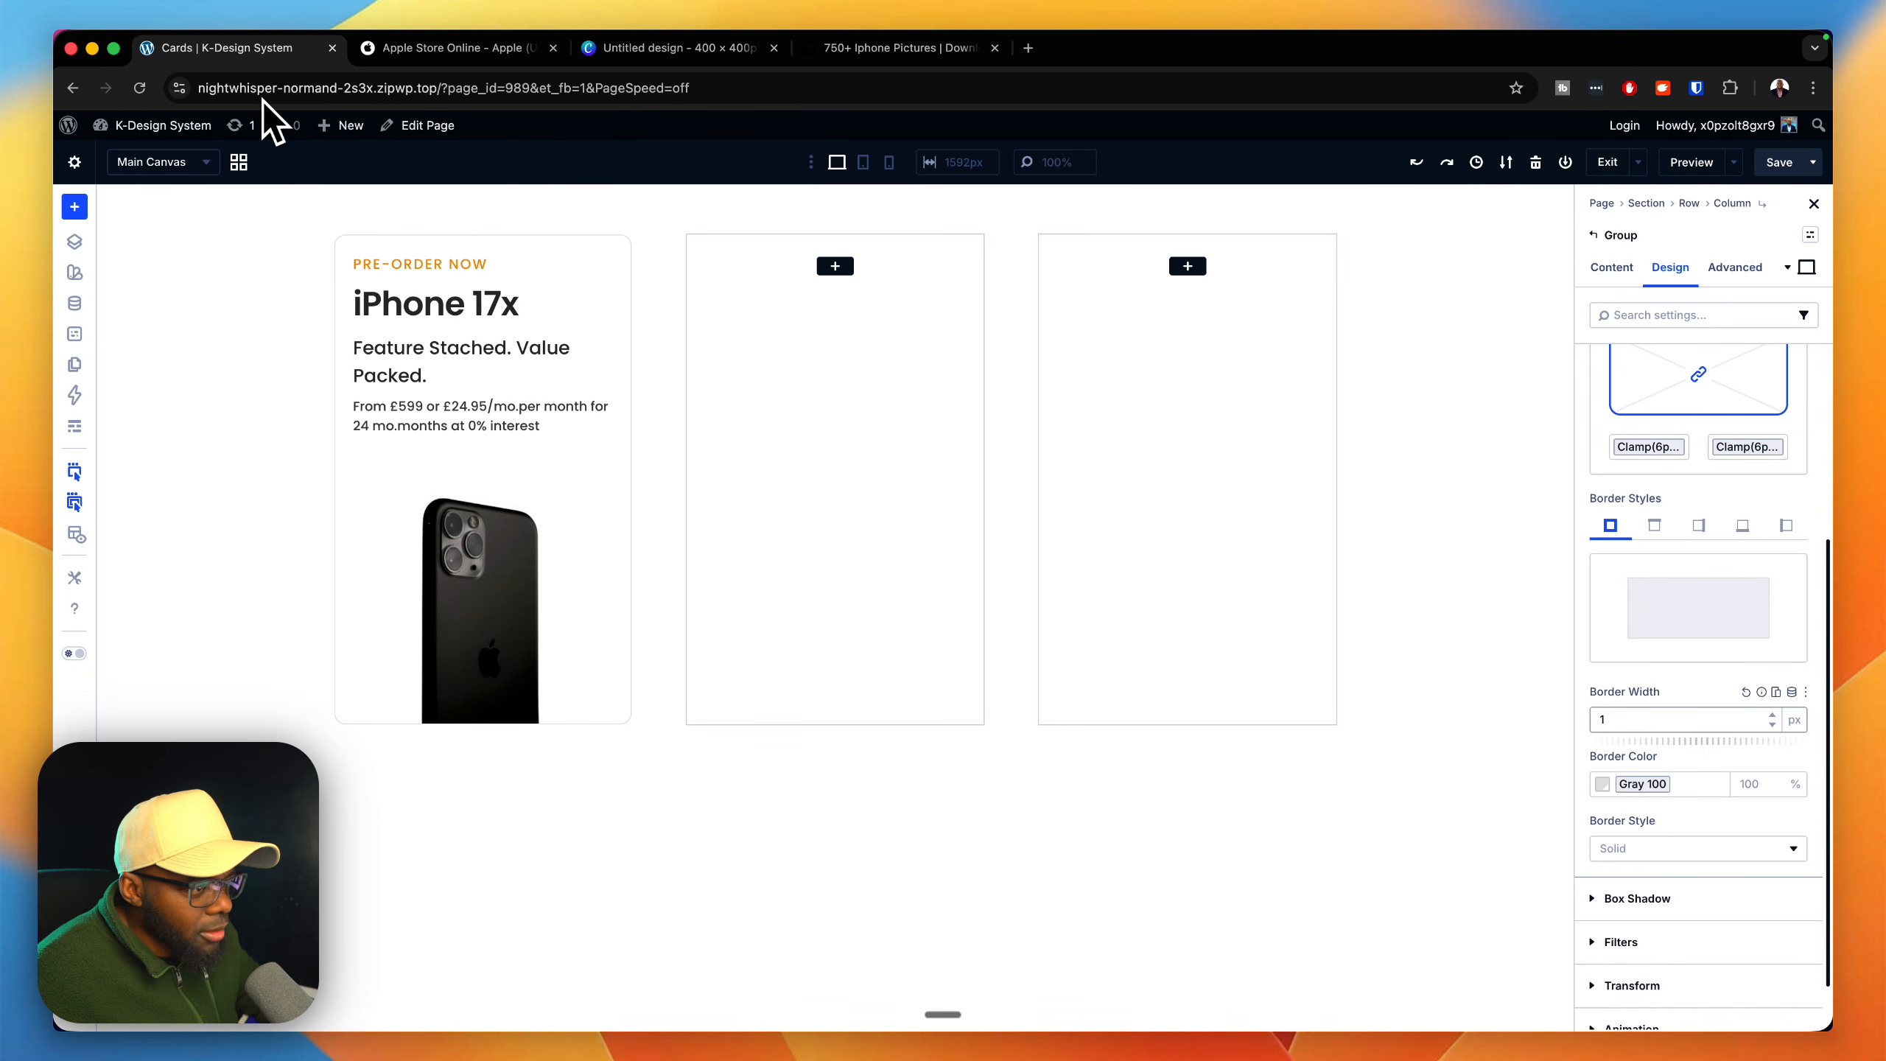
key("ctrl+Tab")
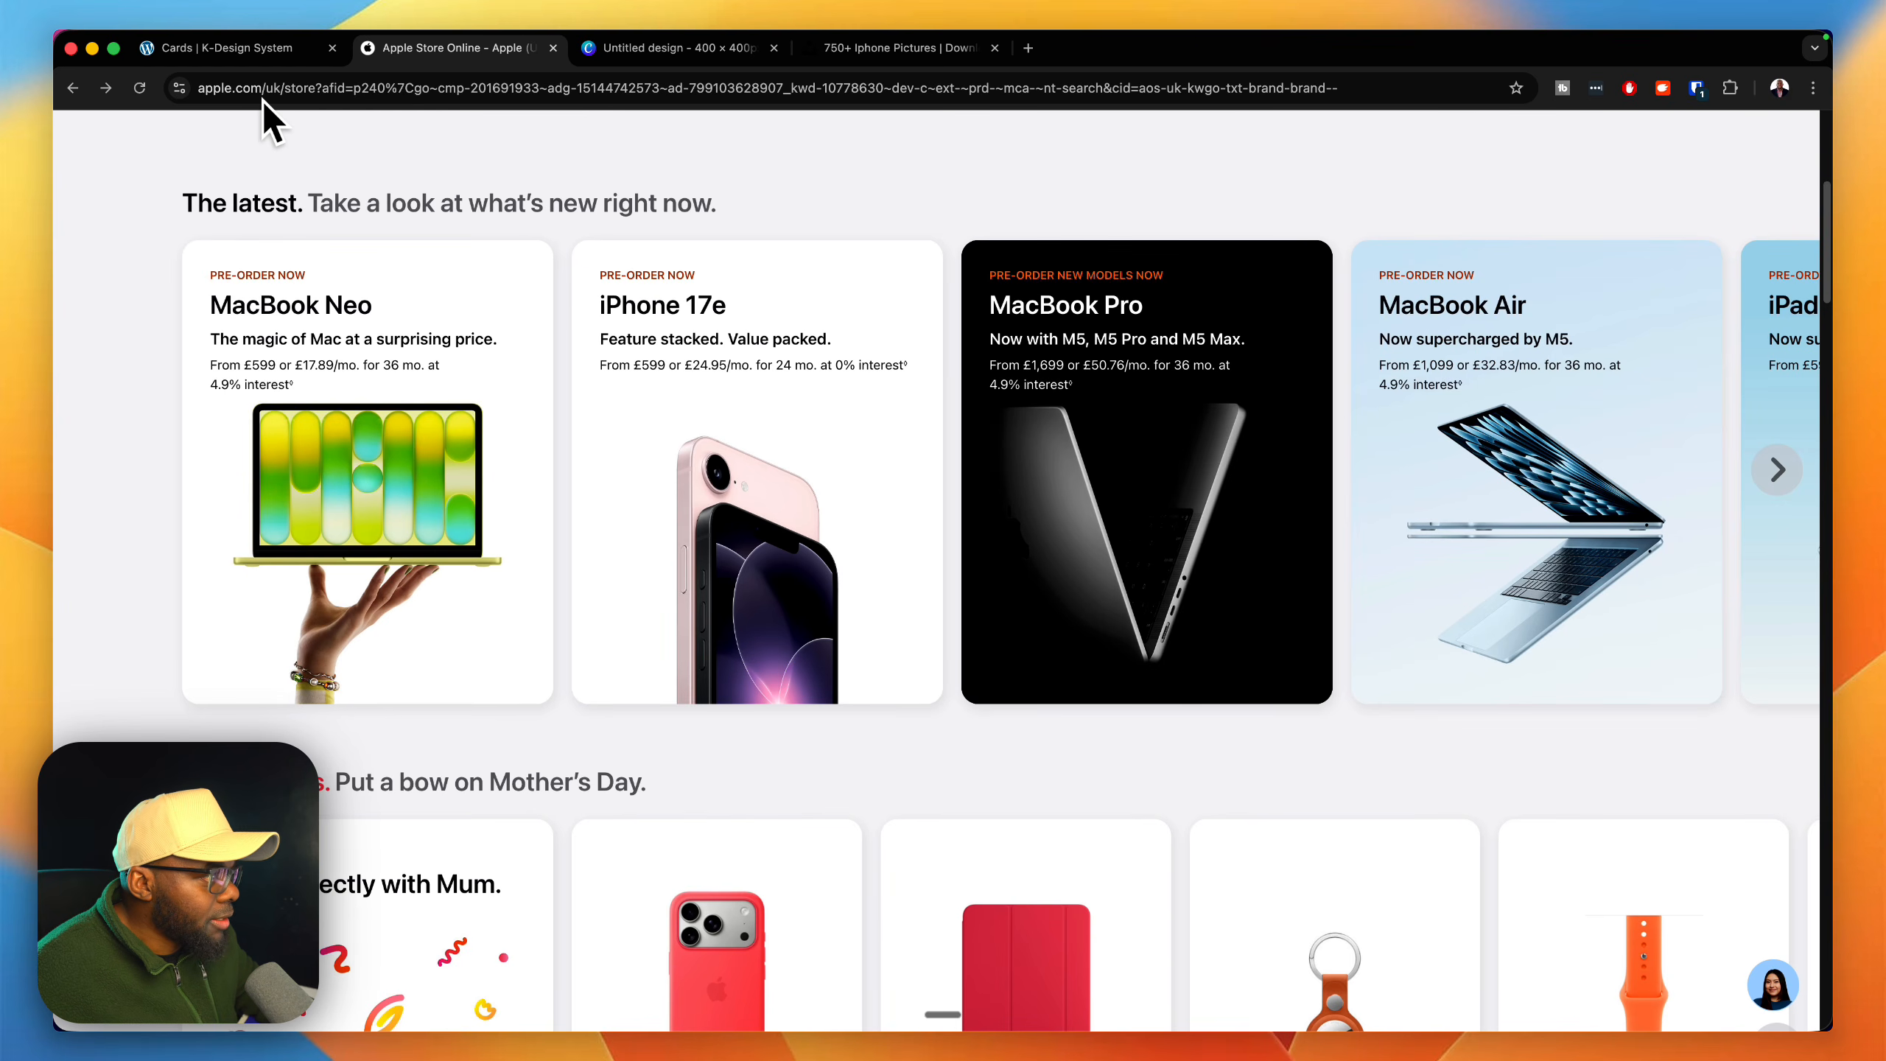
left_click(249, 49)
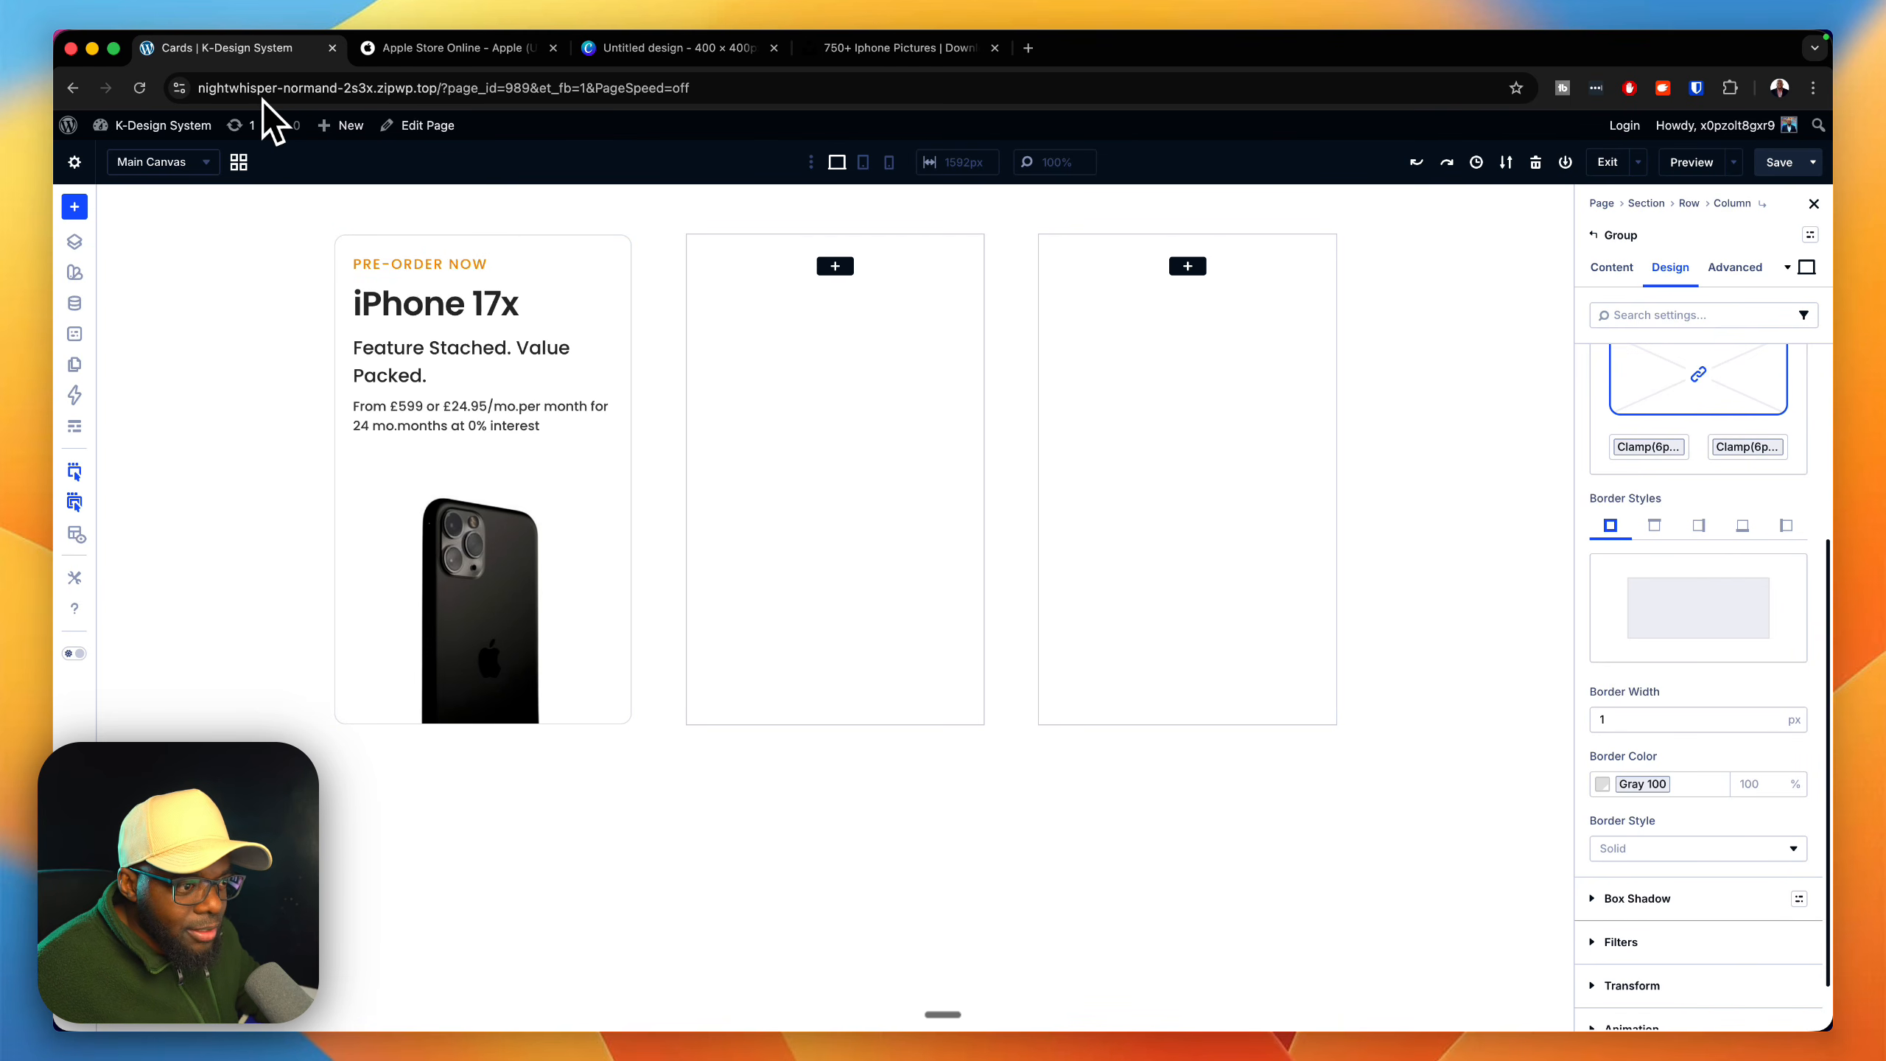
scroll(1745, 891, "down", 2)
left_click(1798, 882)
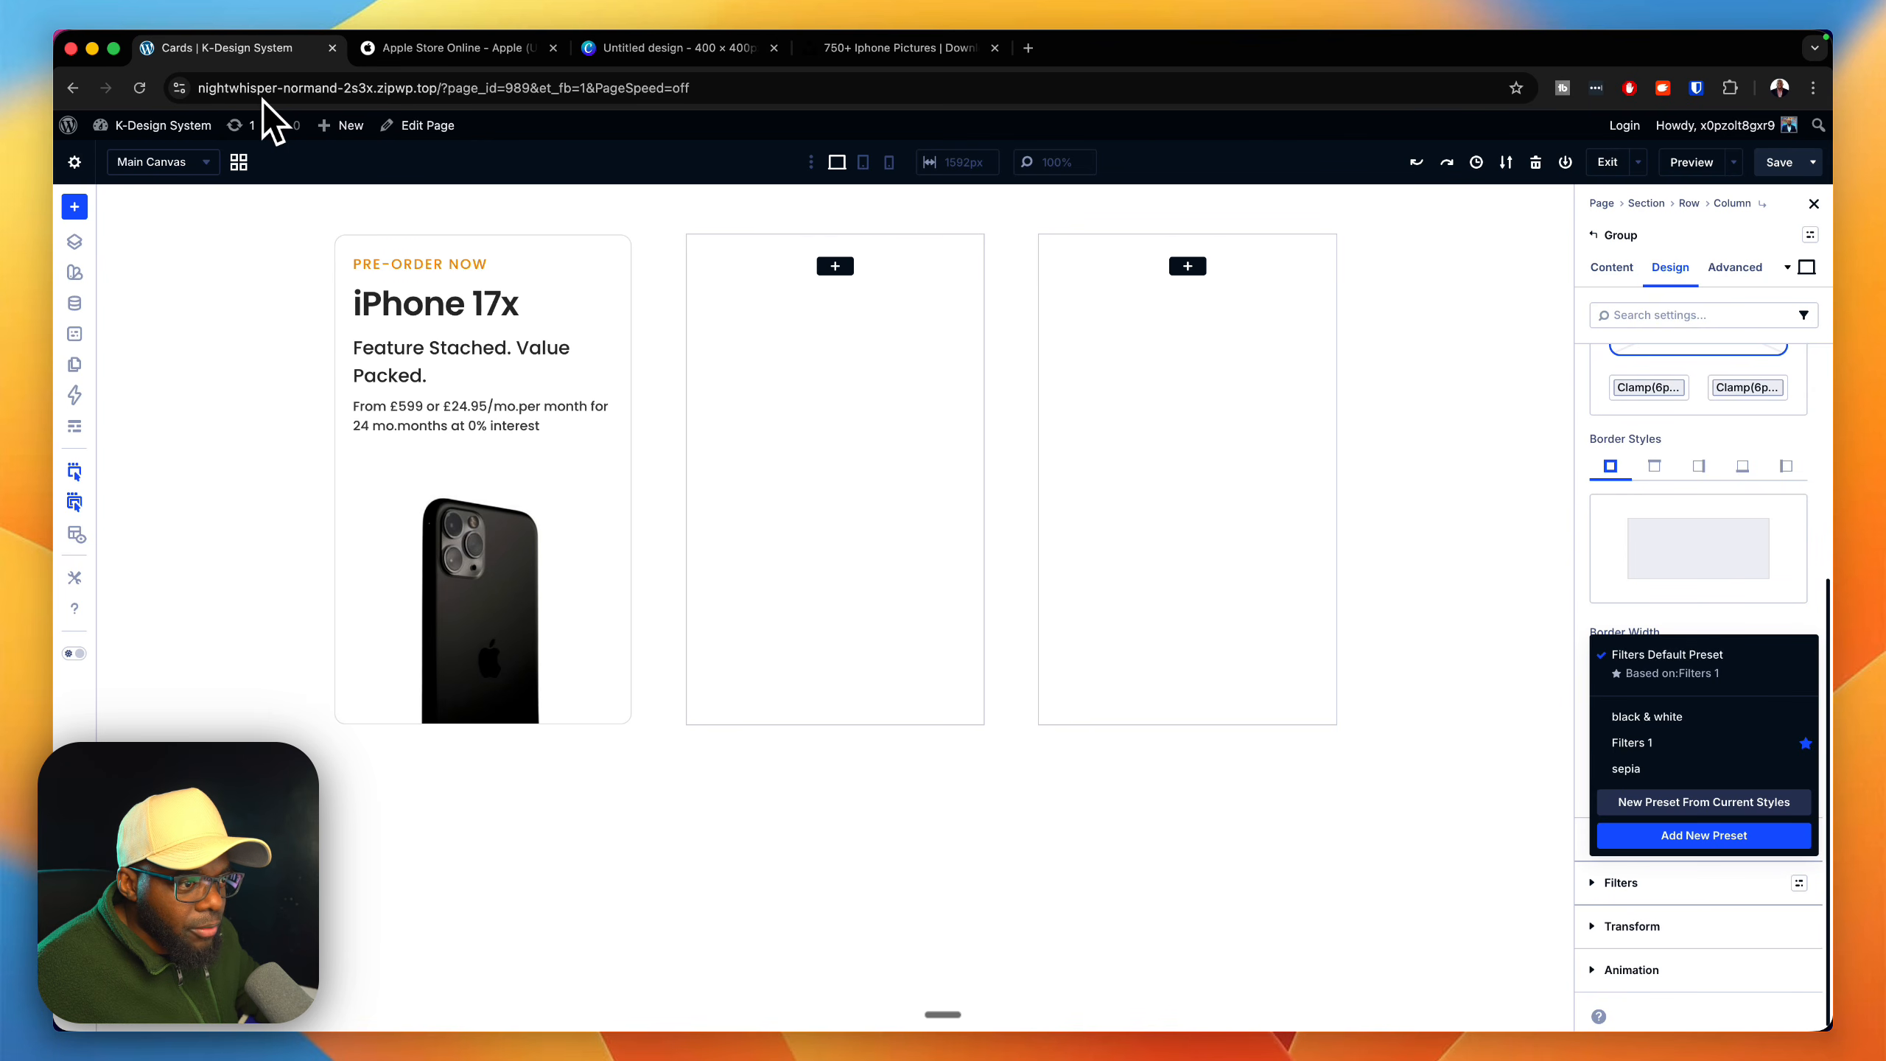
left_click(1622, 883)
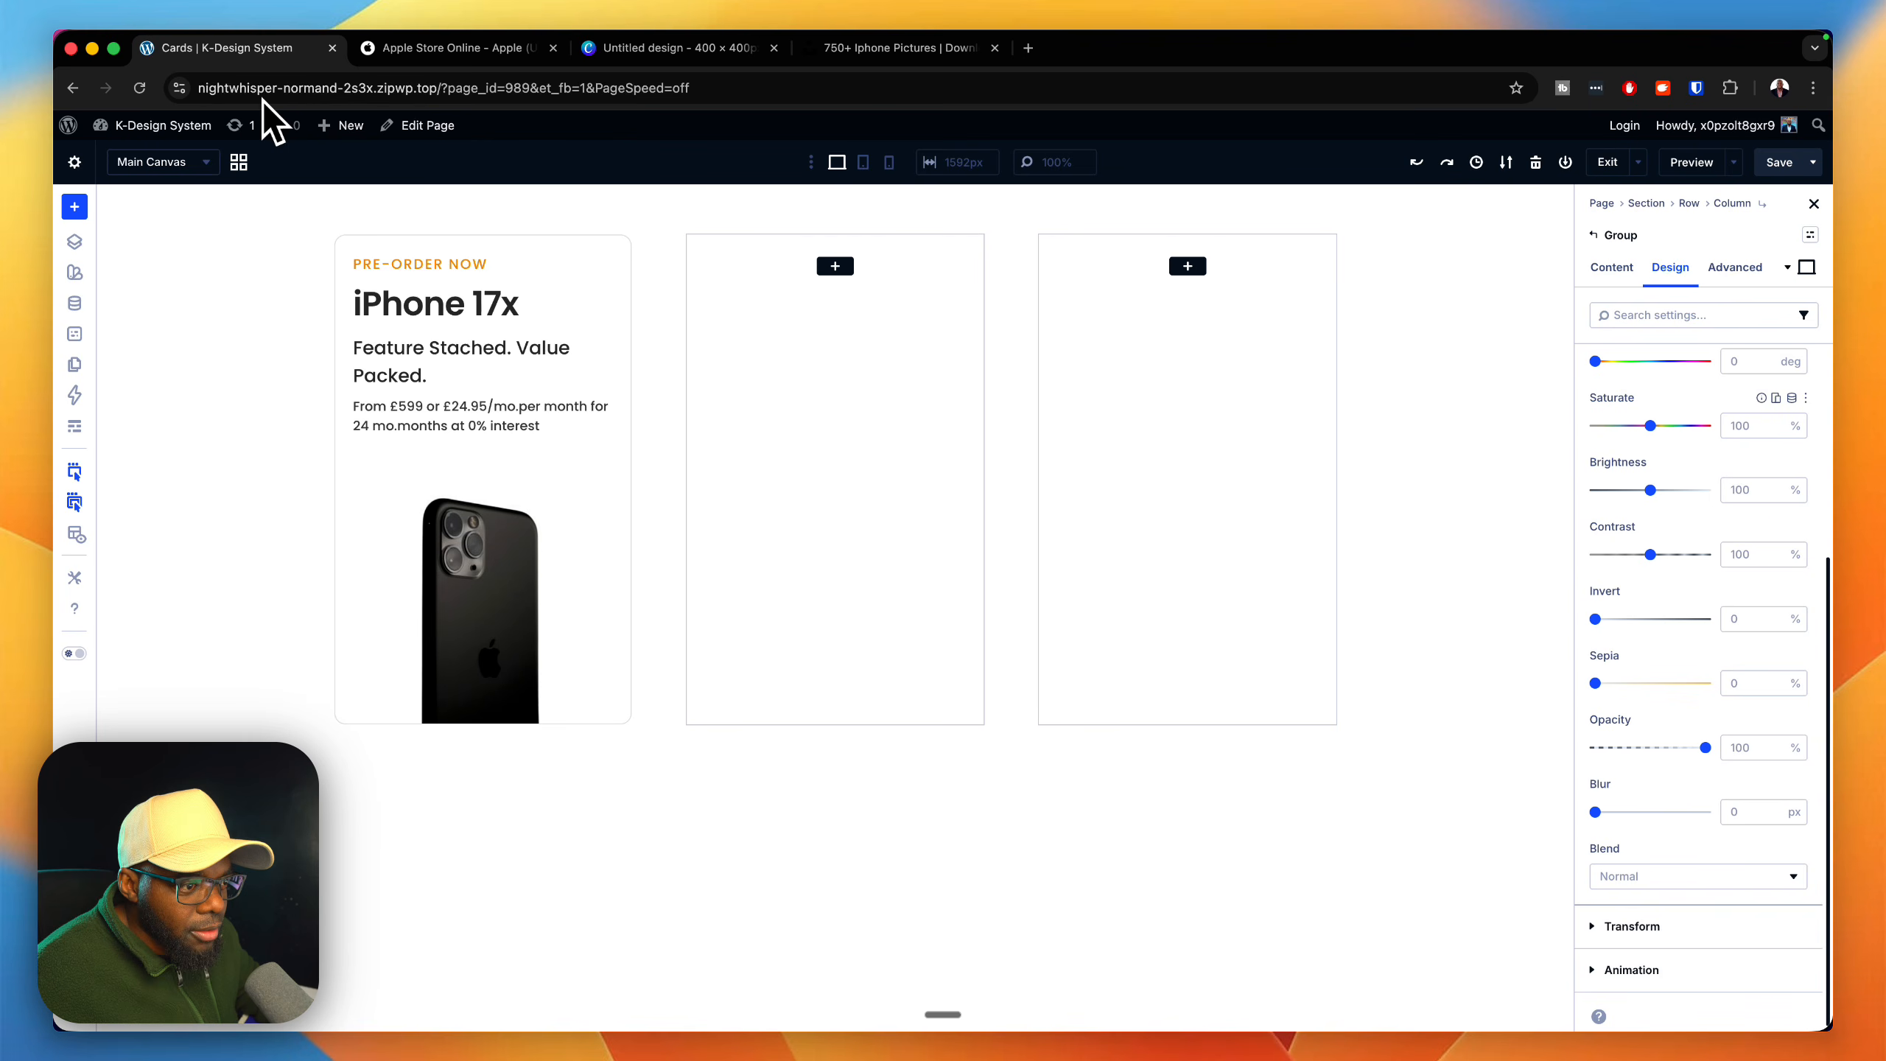
scroll(1700, 669, "up", 2)
scroll(1700, 669, "up", 3)
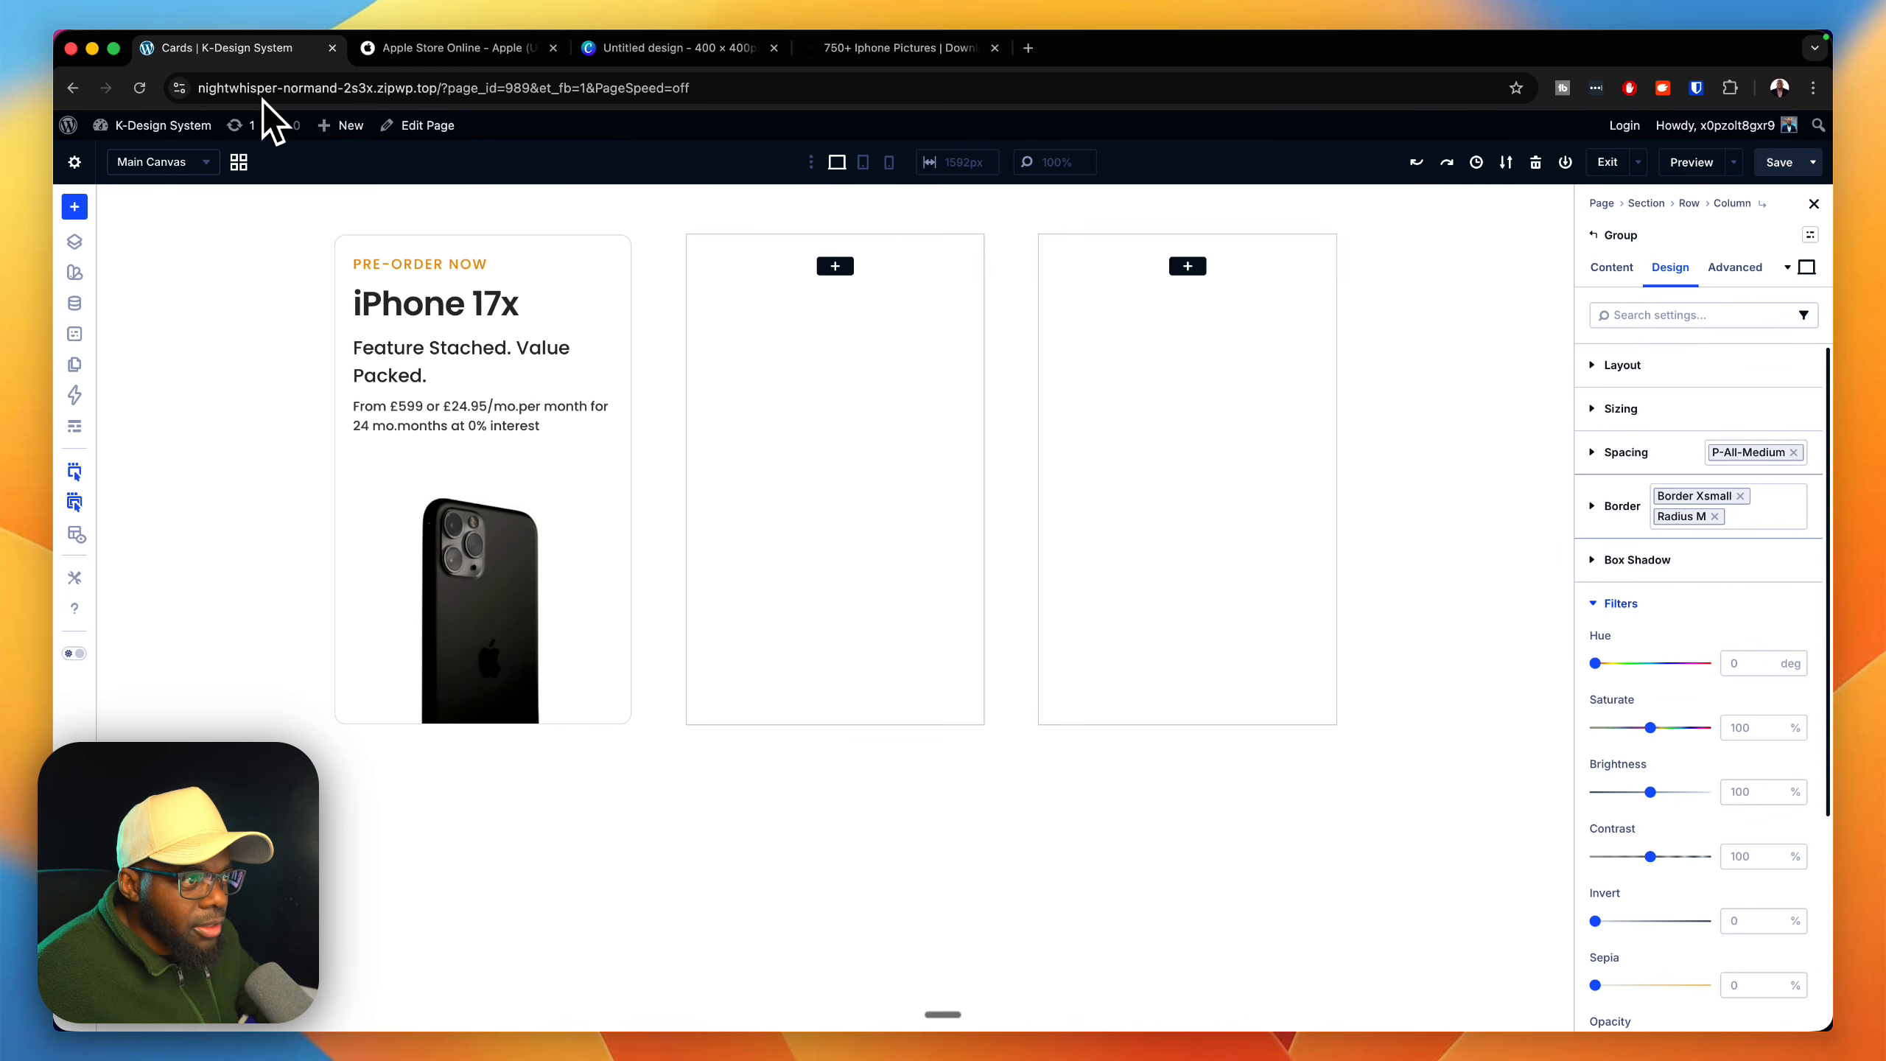
left_click(1621, 603)
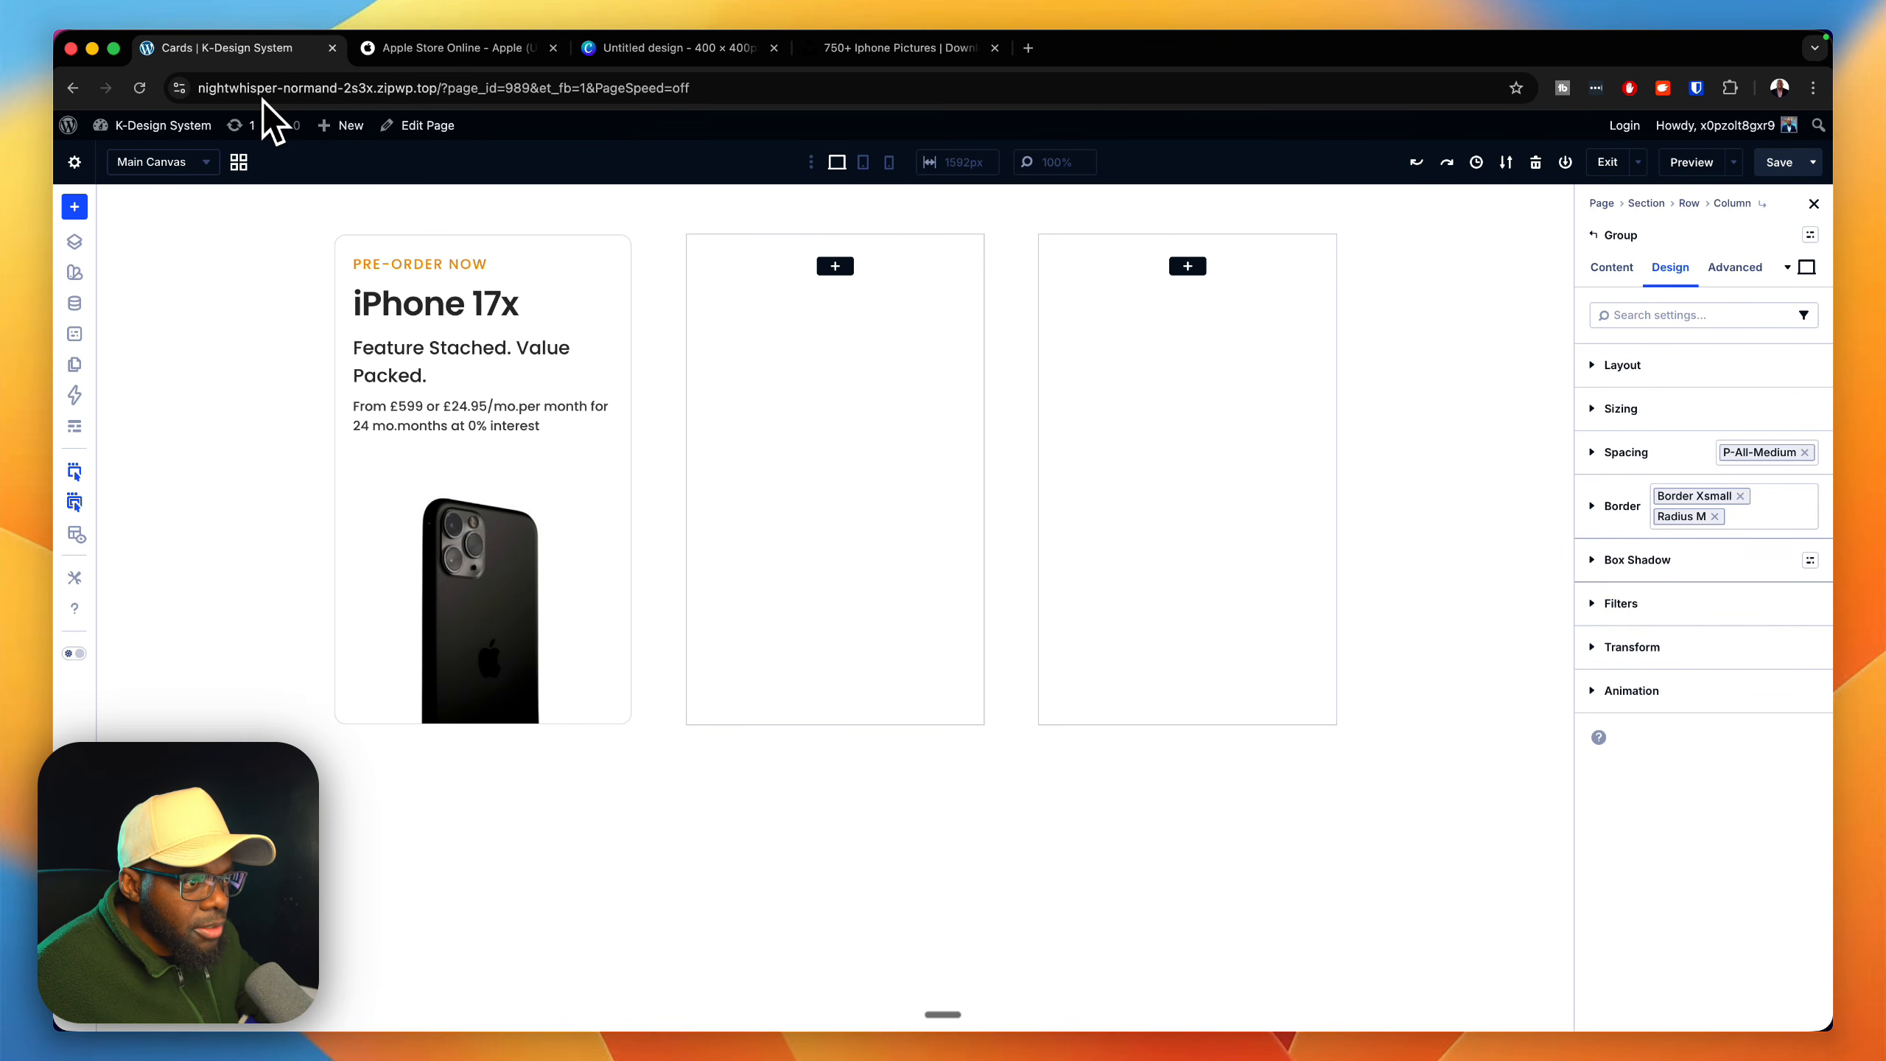
Step: Apply the shadow small box shadow preset to the outer card Group
left_click(1810, 560)
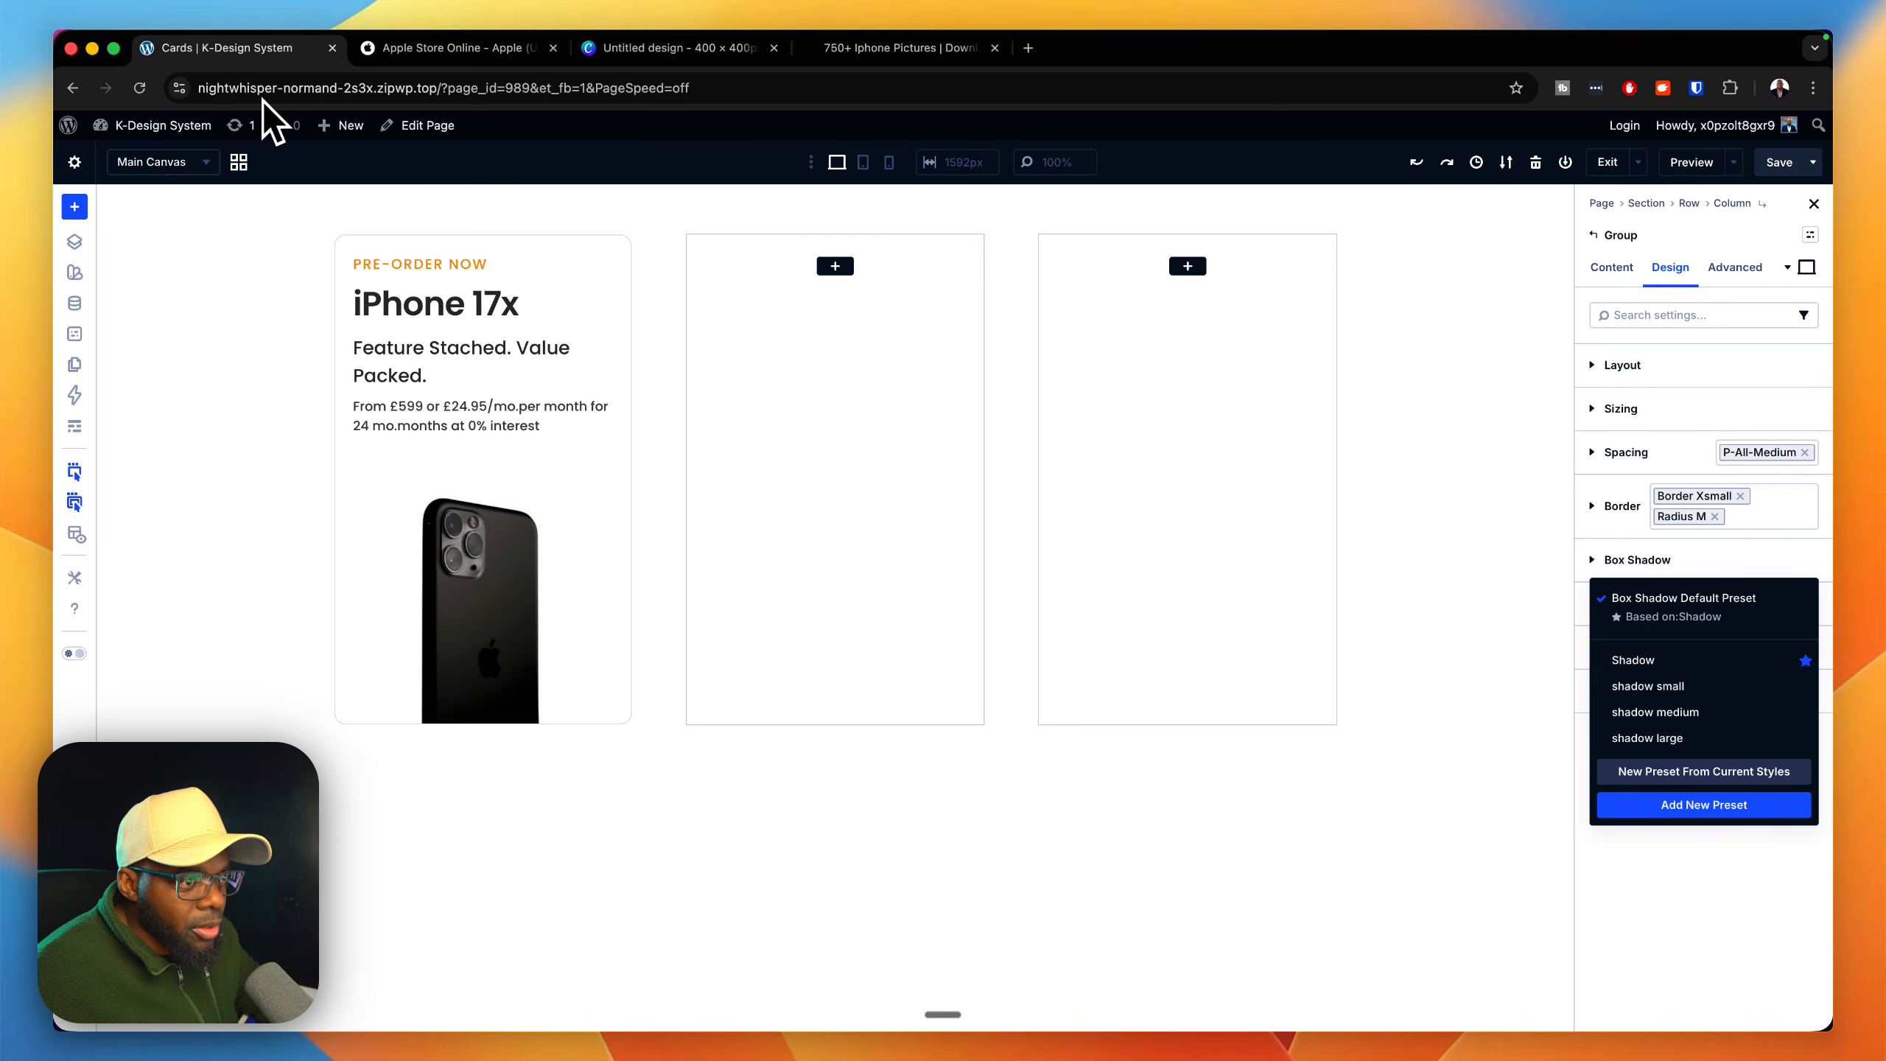
left_click(1648, 687)
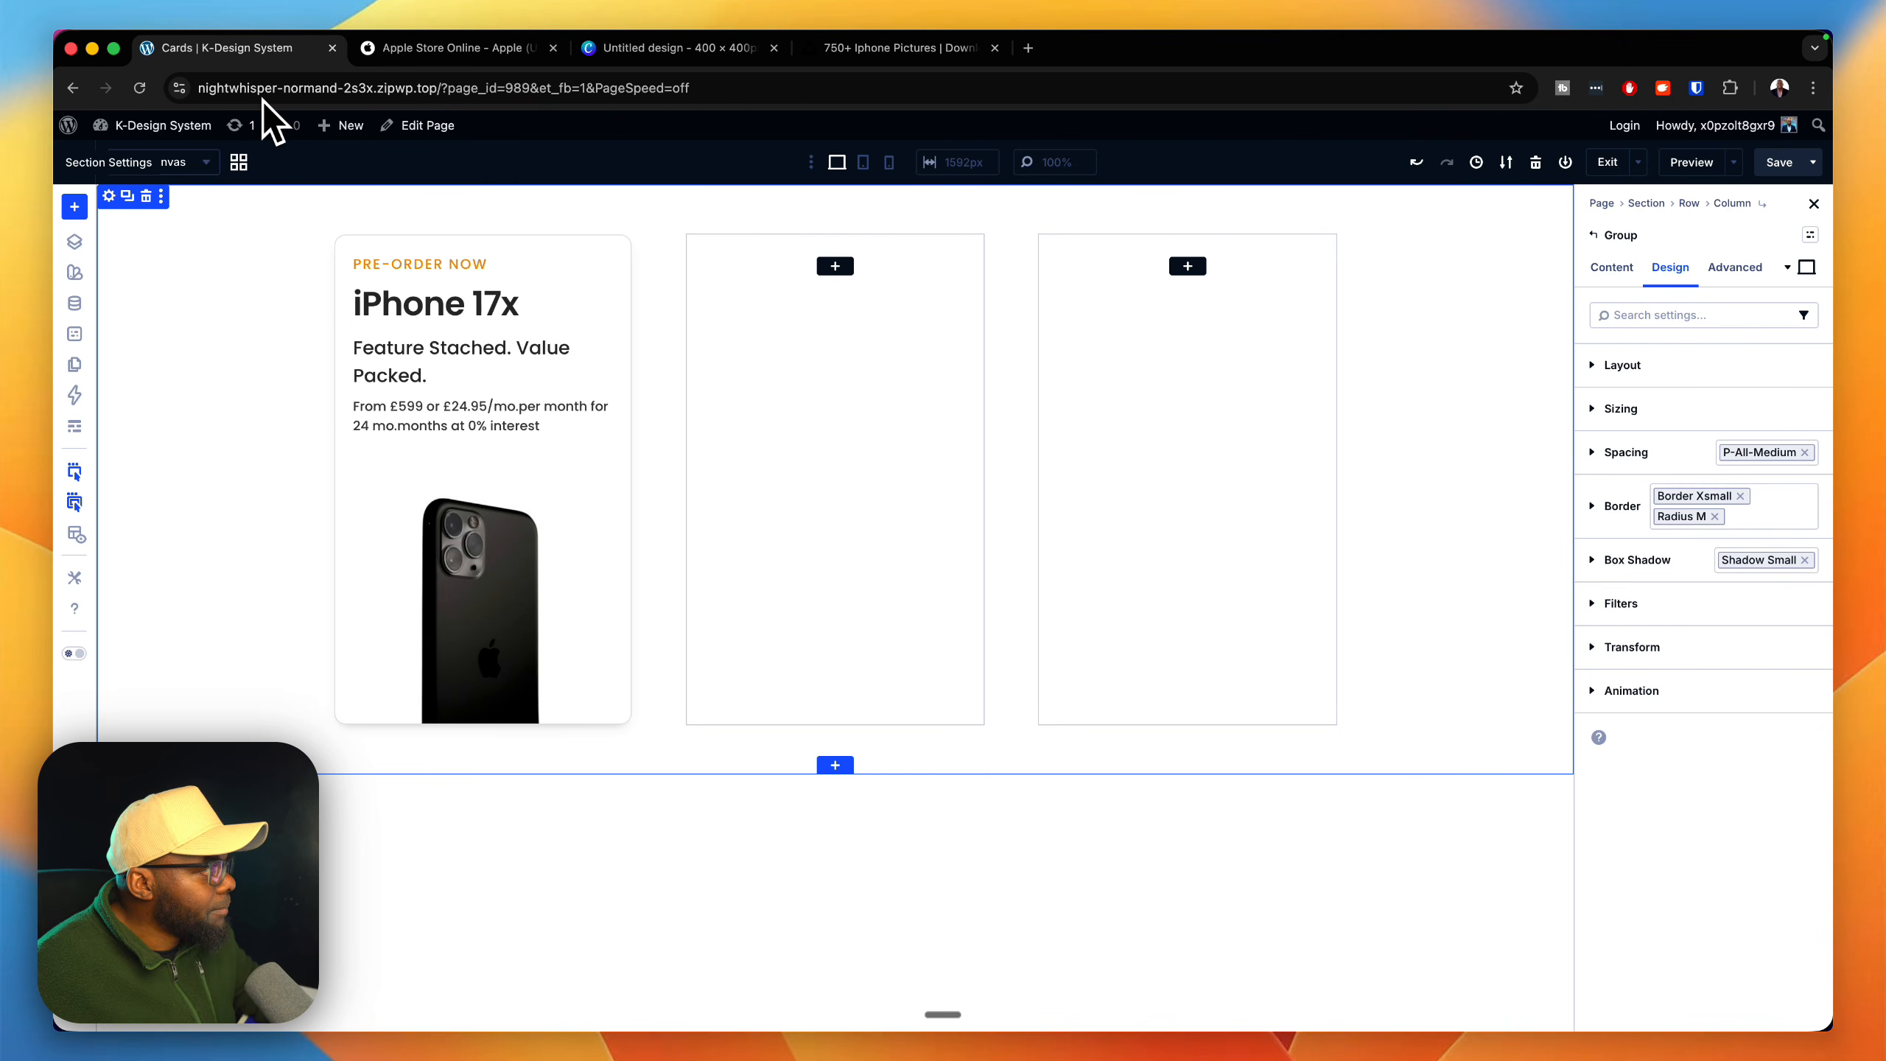
Step: Try the Gray 100 global color as the Section's background and replace it with Gray 50
left_click(108, 196)
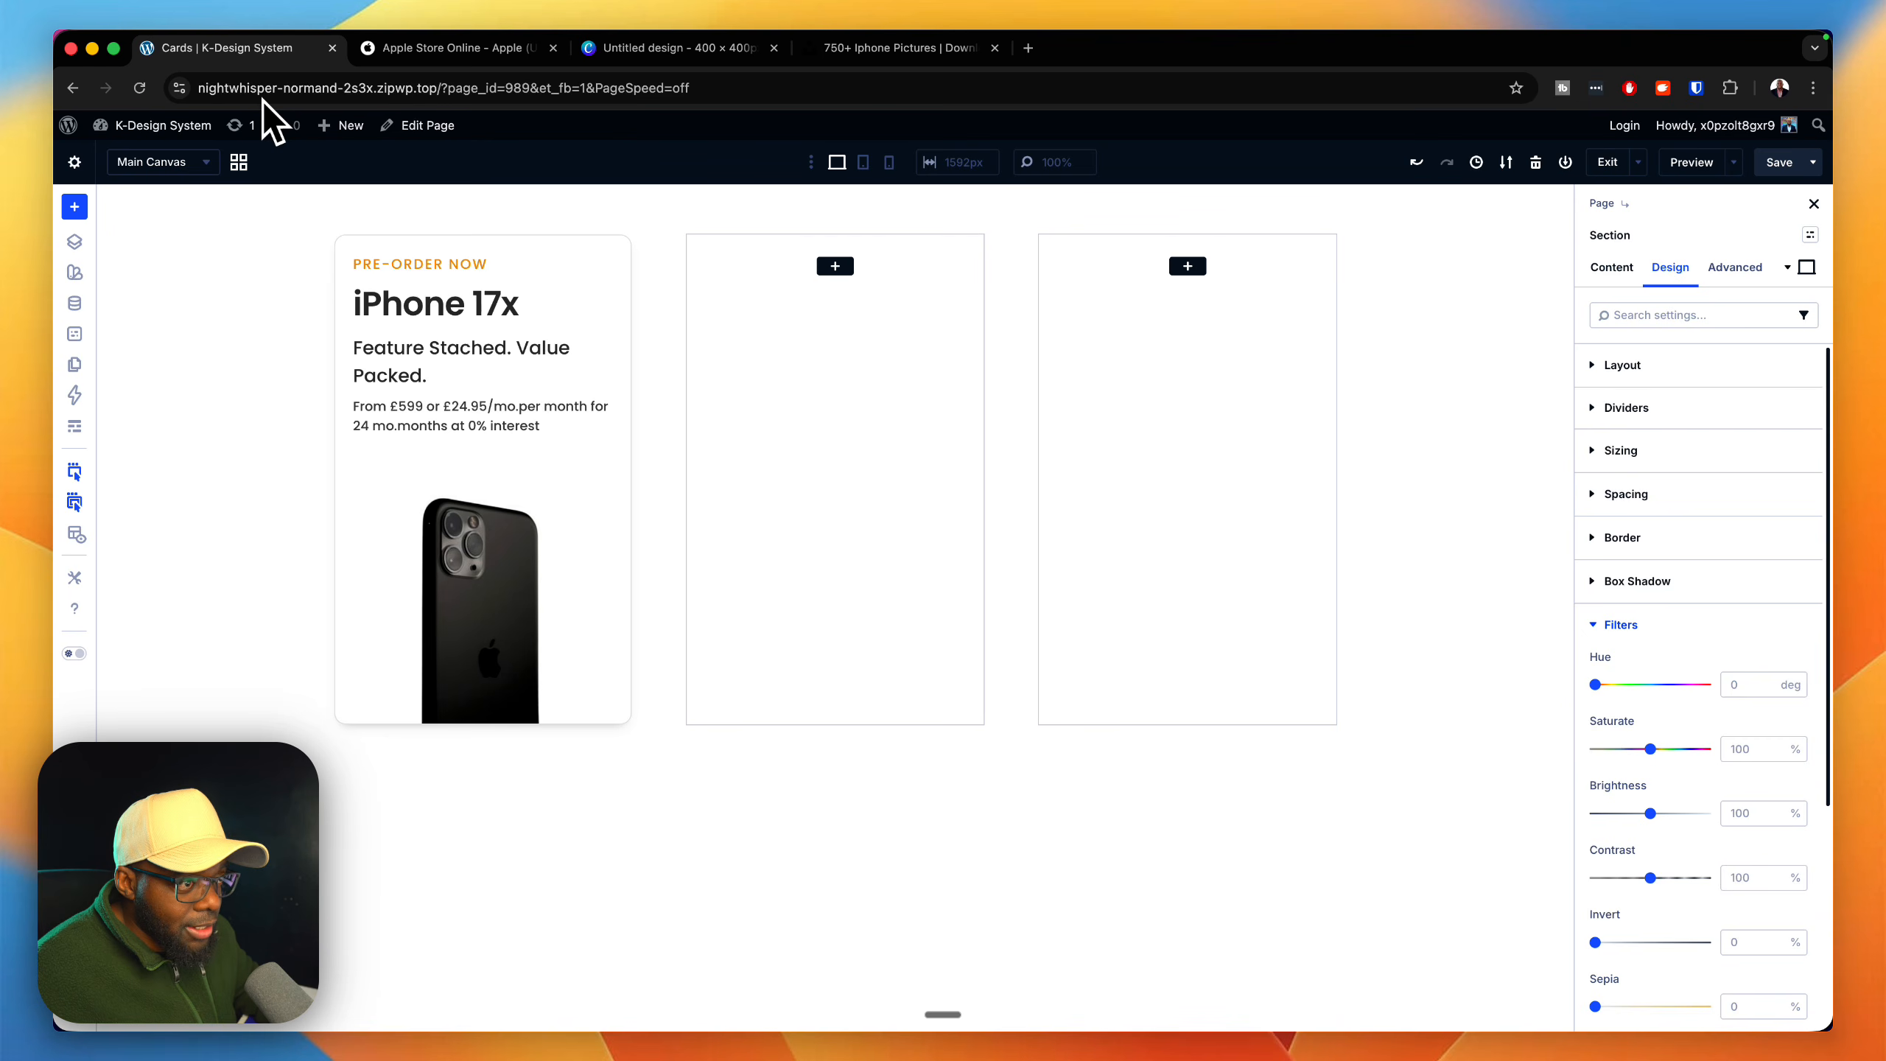
left_click(1611, 267)
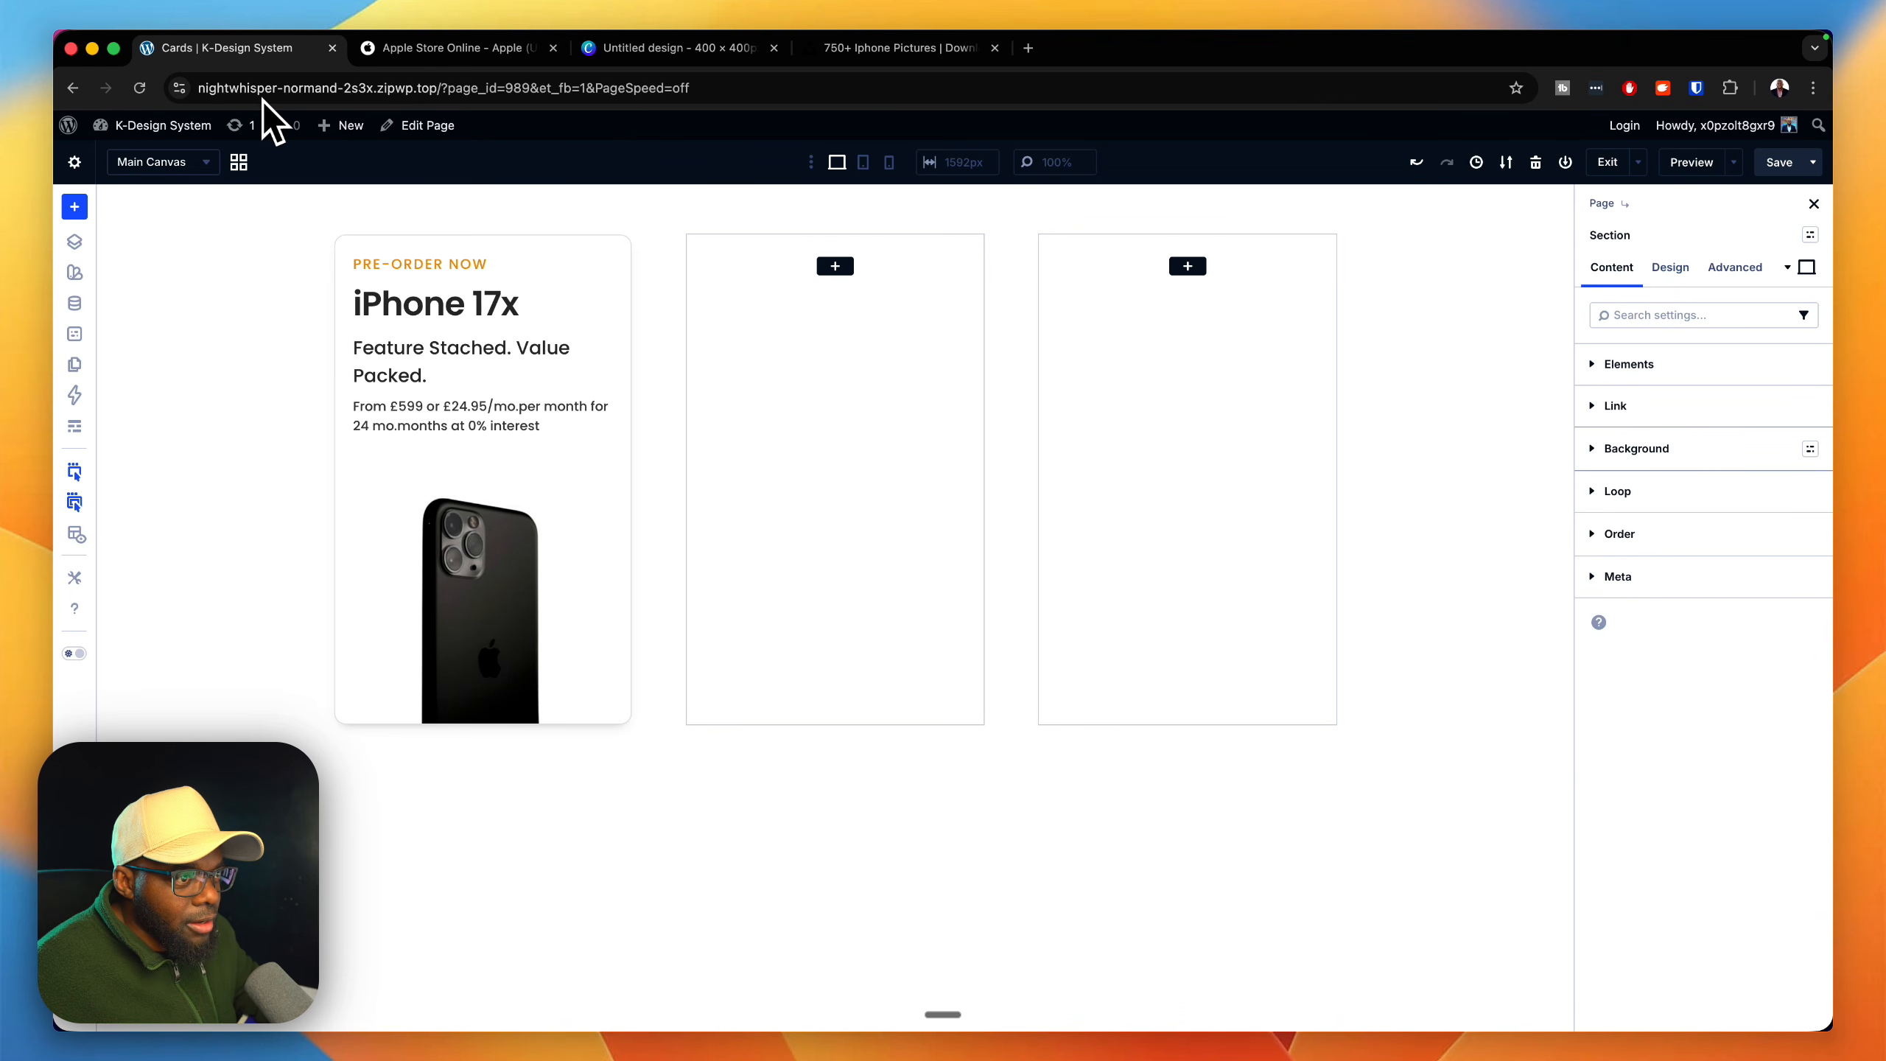
left_click(1637, 449)
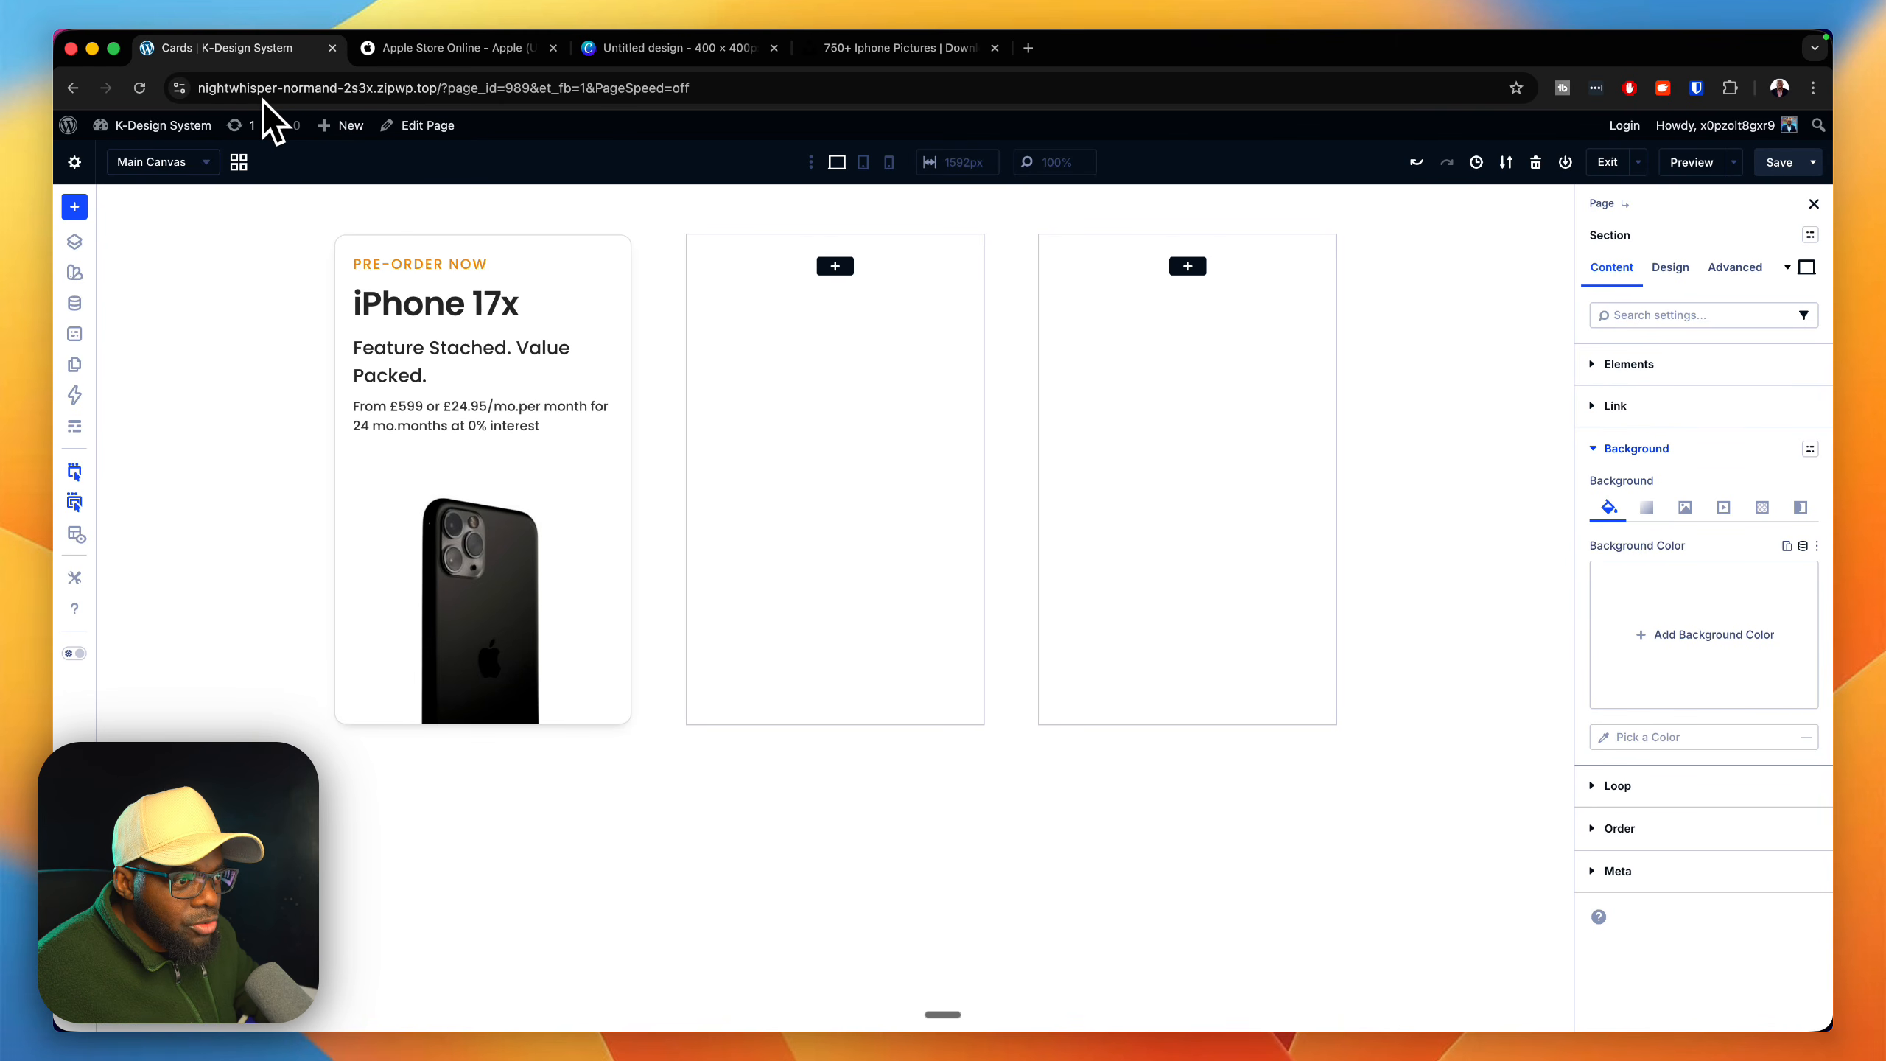
left_click(1803, 546)
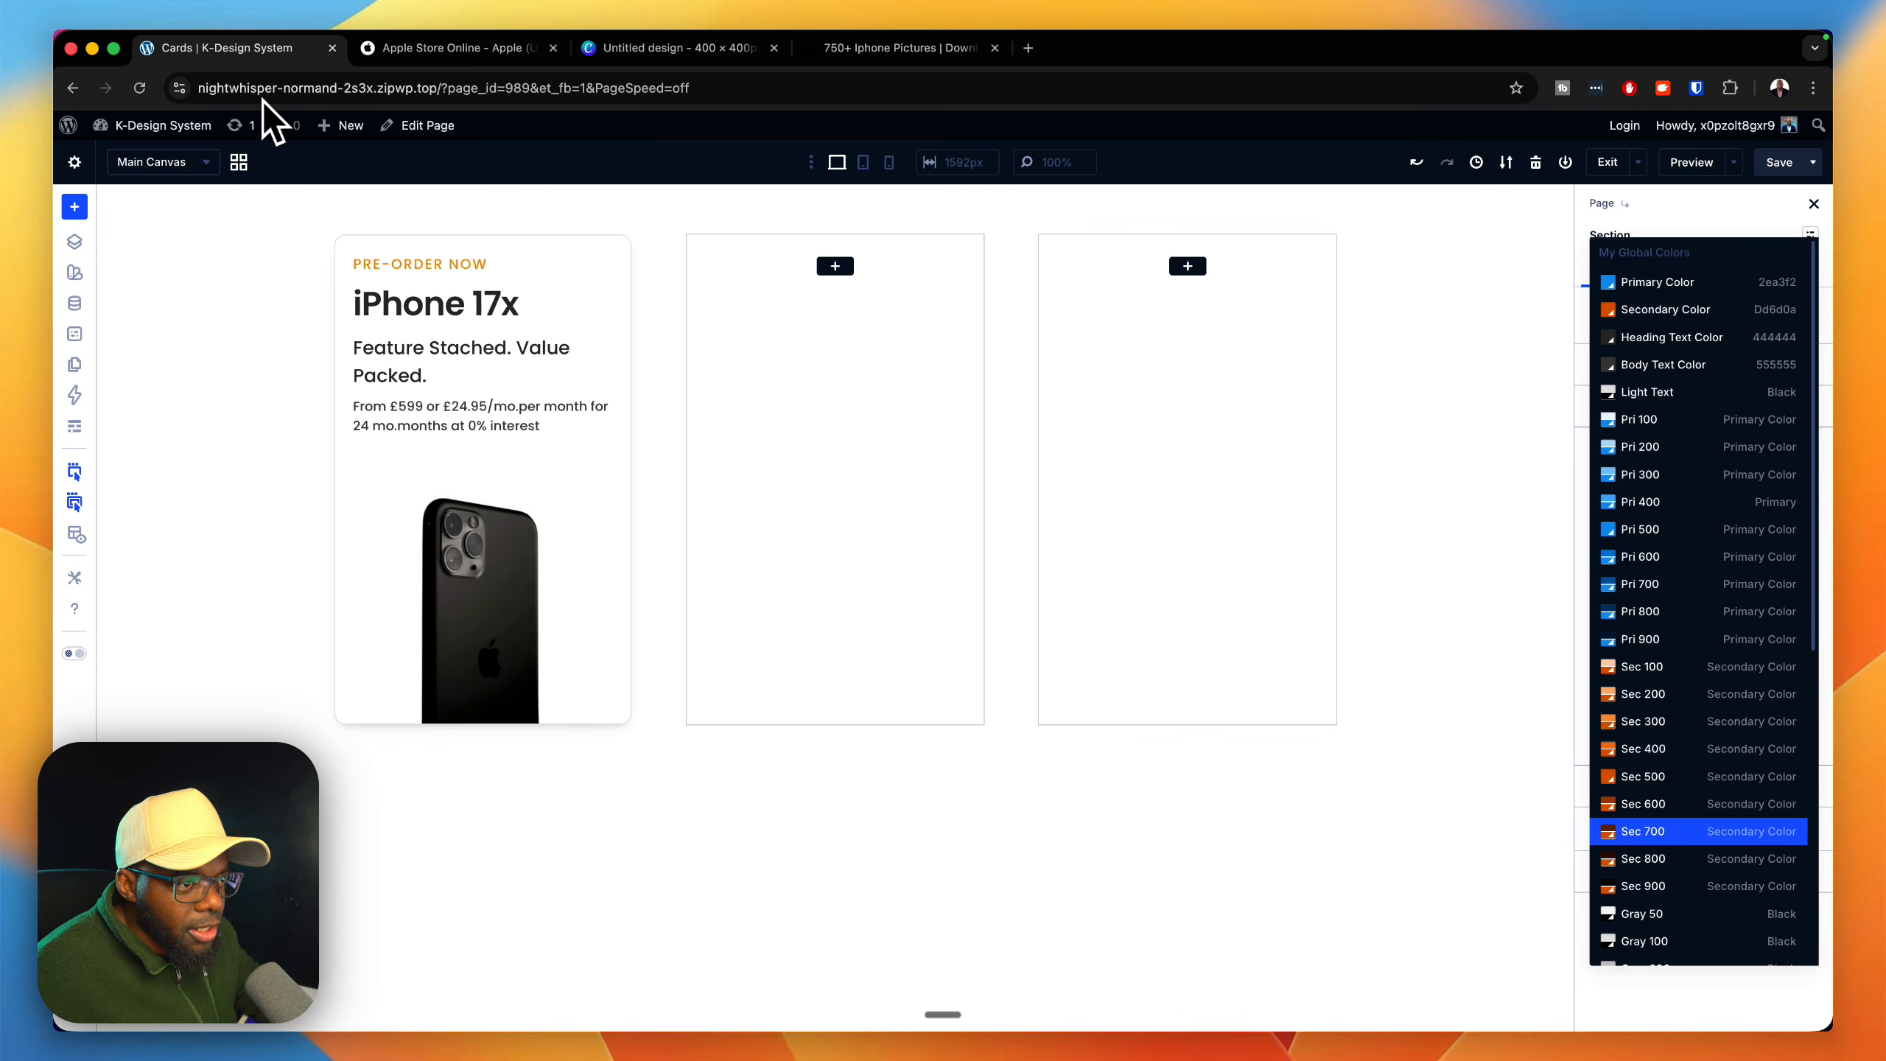
key("Escape")
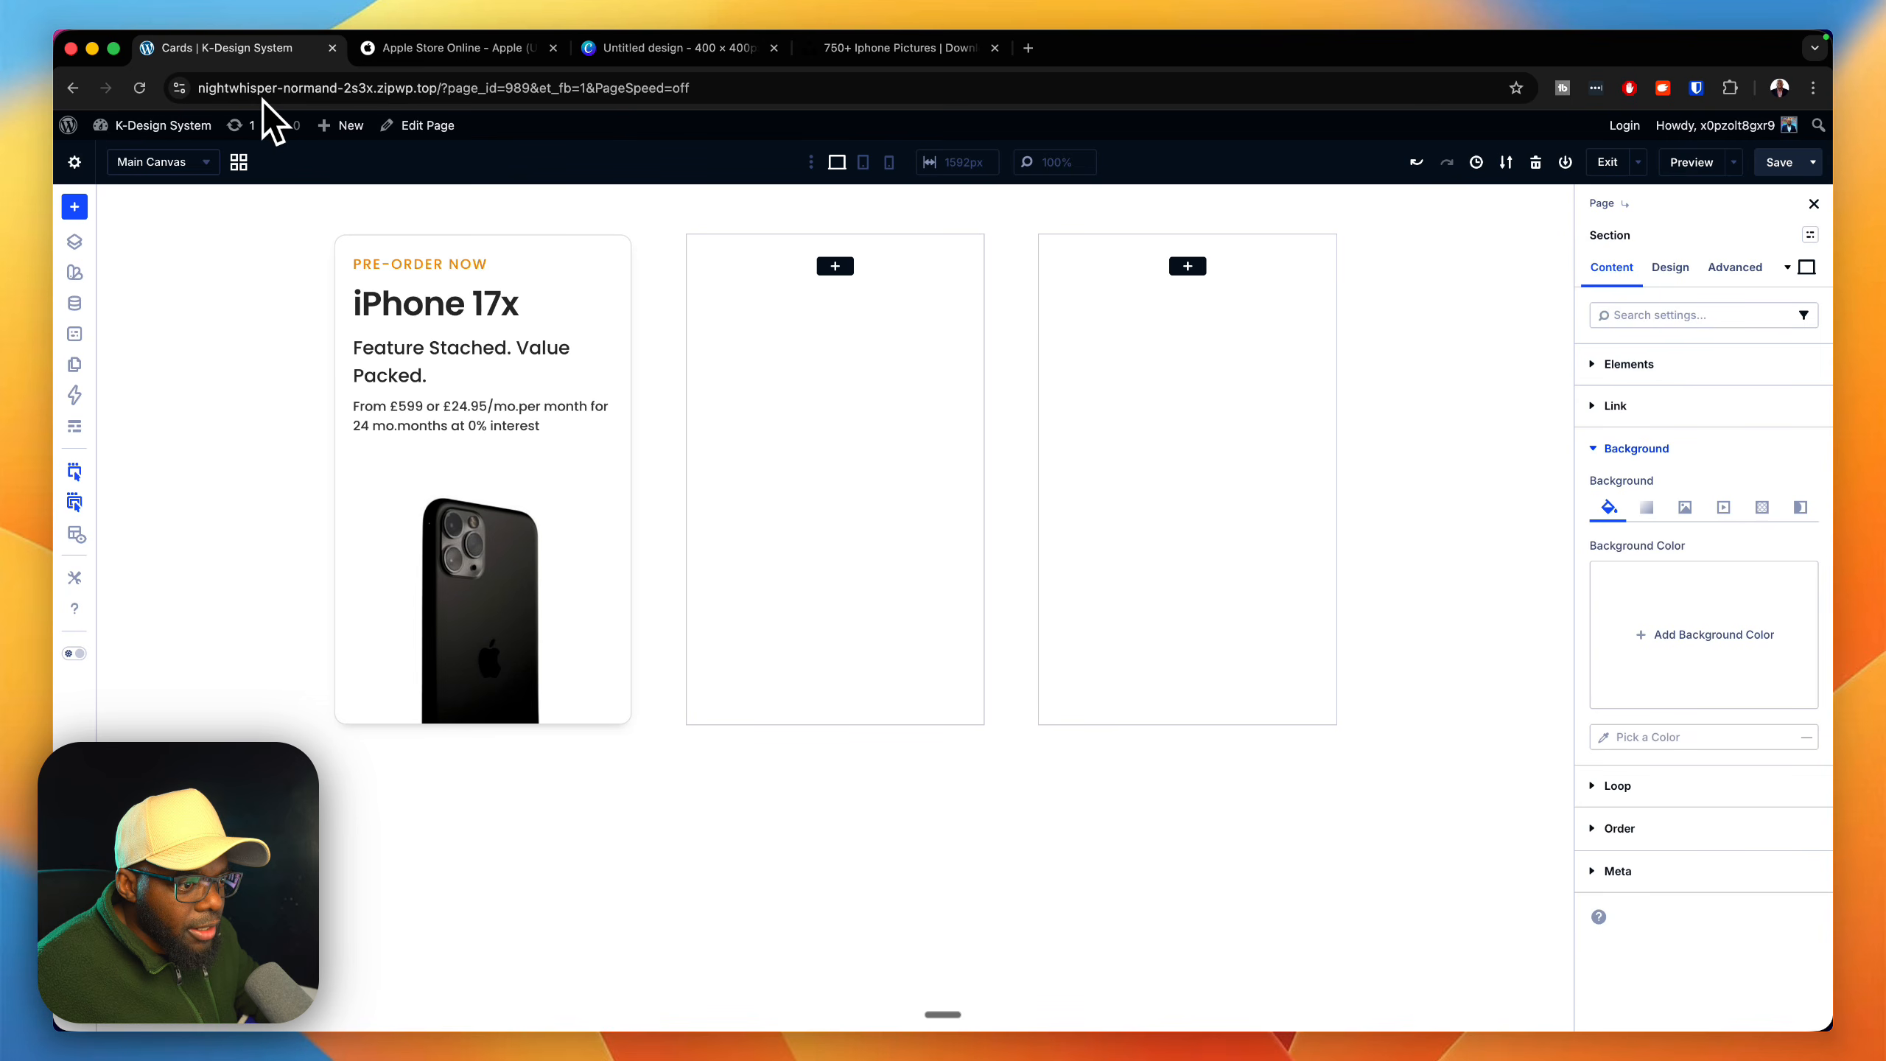
key("super+z")
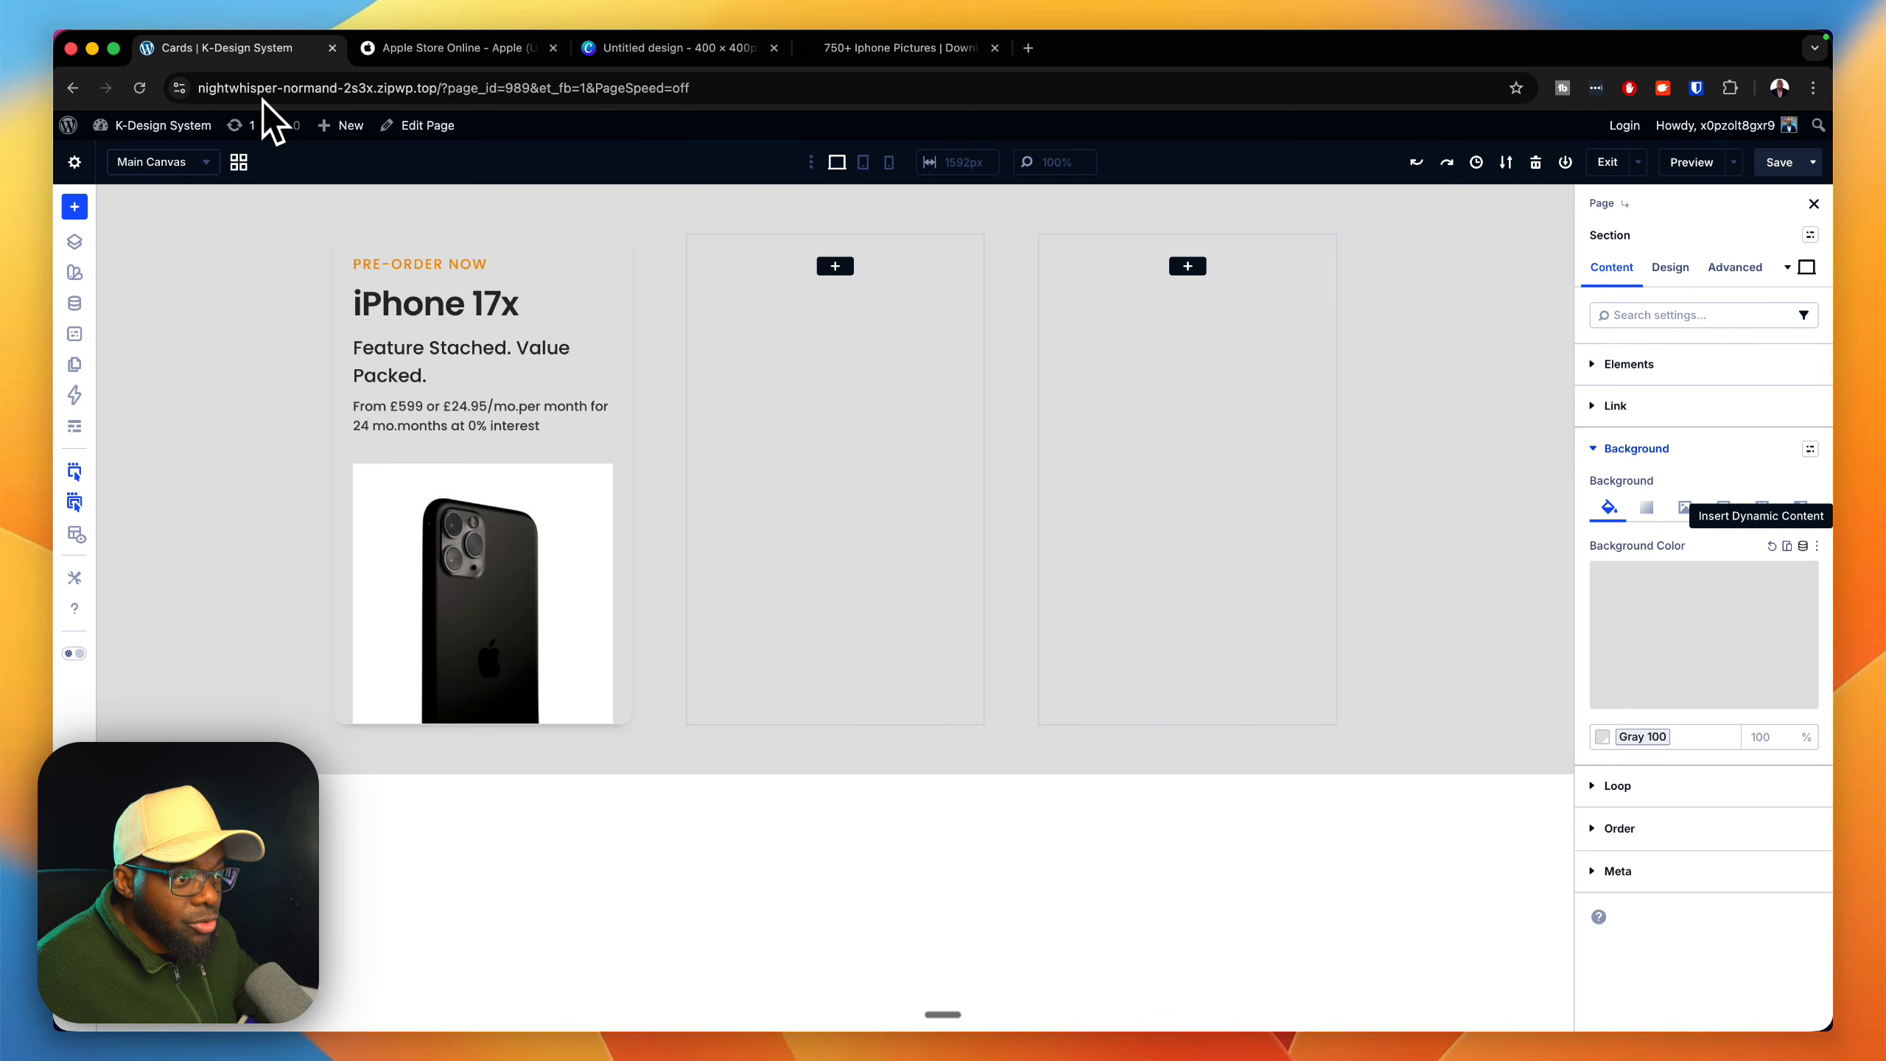
left_click(1803, 546)
scroll(1699, 776, "down", 3)
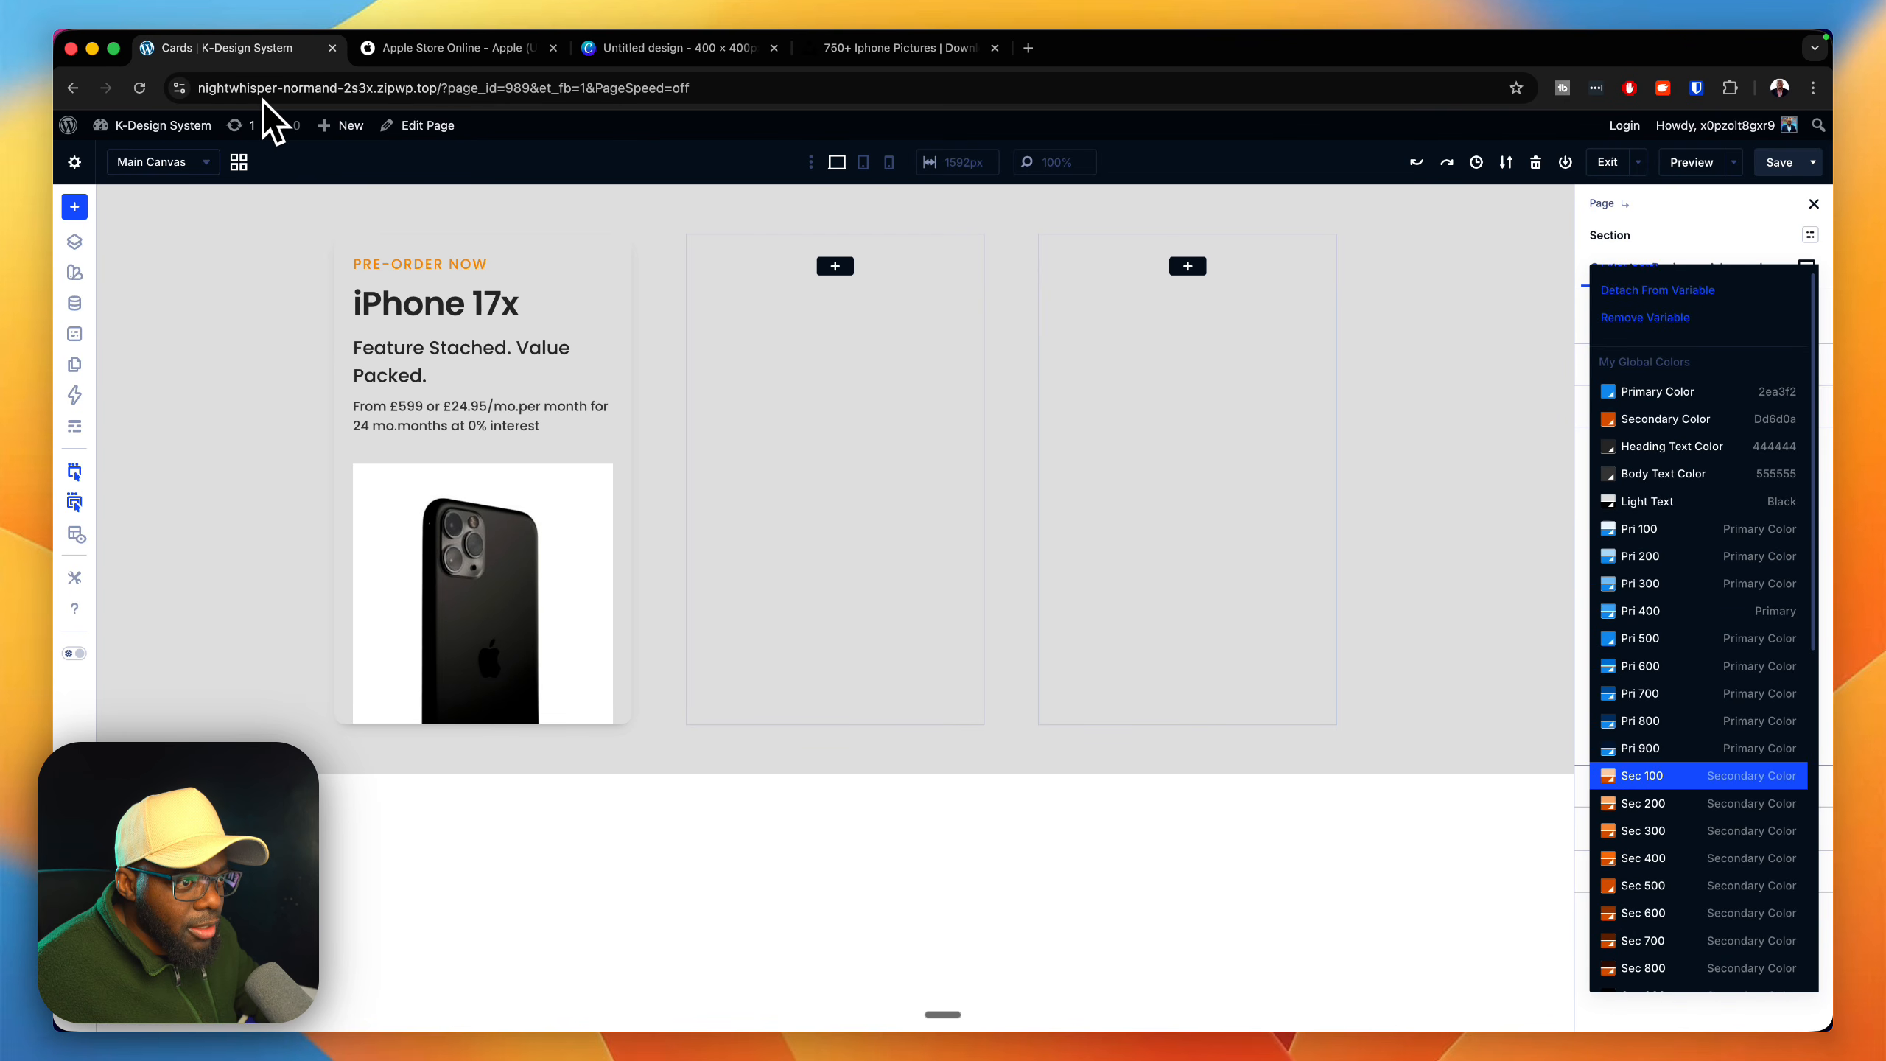
scroll(1699, 856, "down", 1)
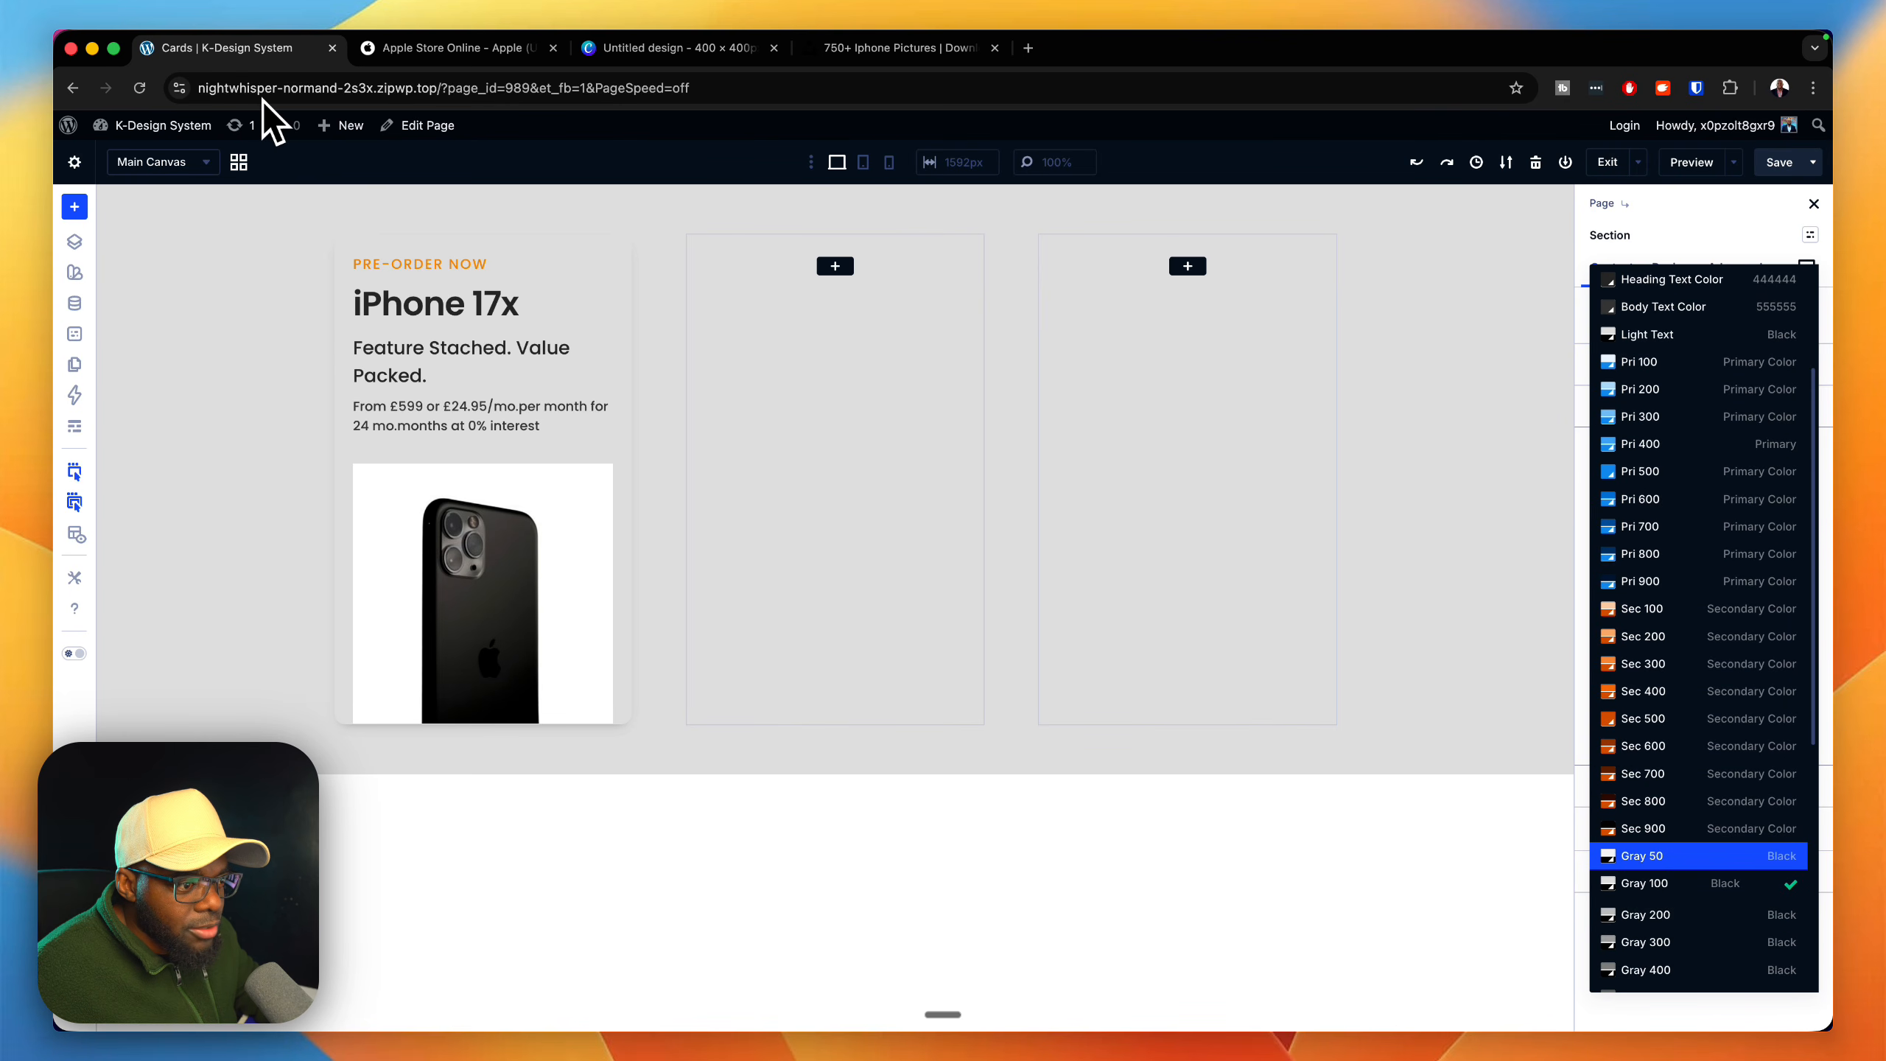
left_click(1699, 855)
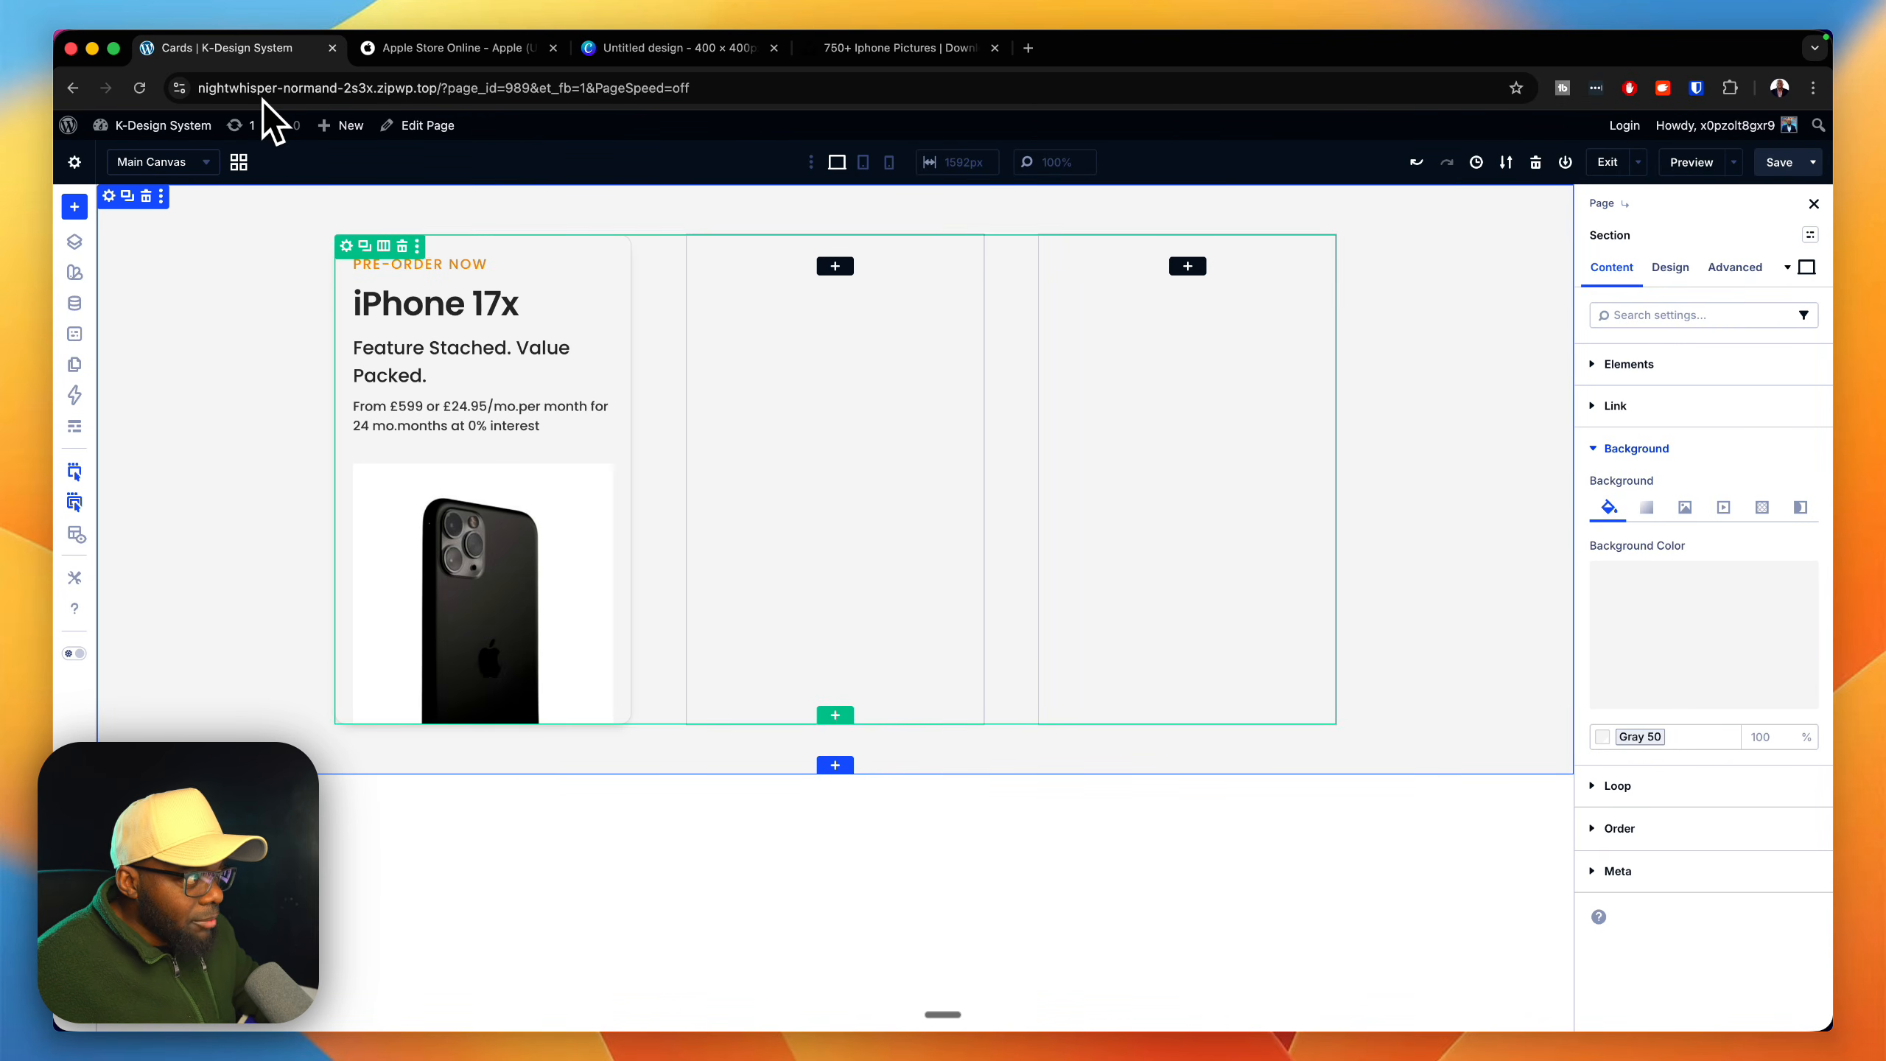
Step: Compare with the Apple Store cards and set the outer card Group's background to the White global color
key("ctrl+Tab")
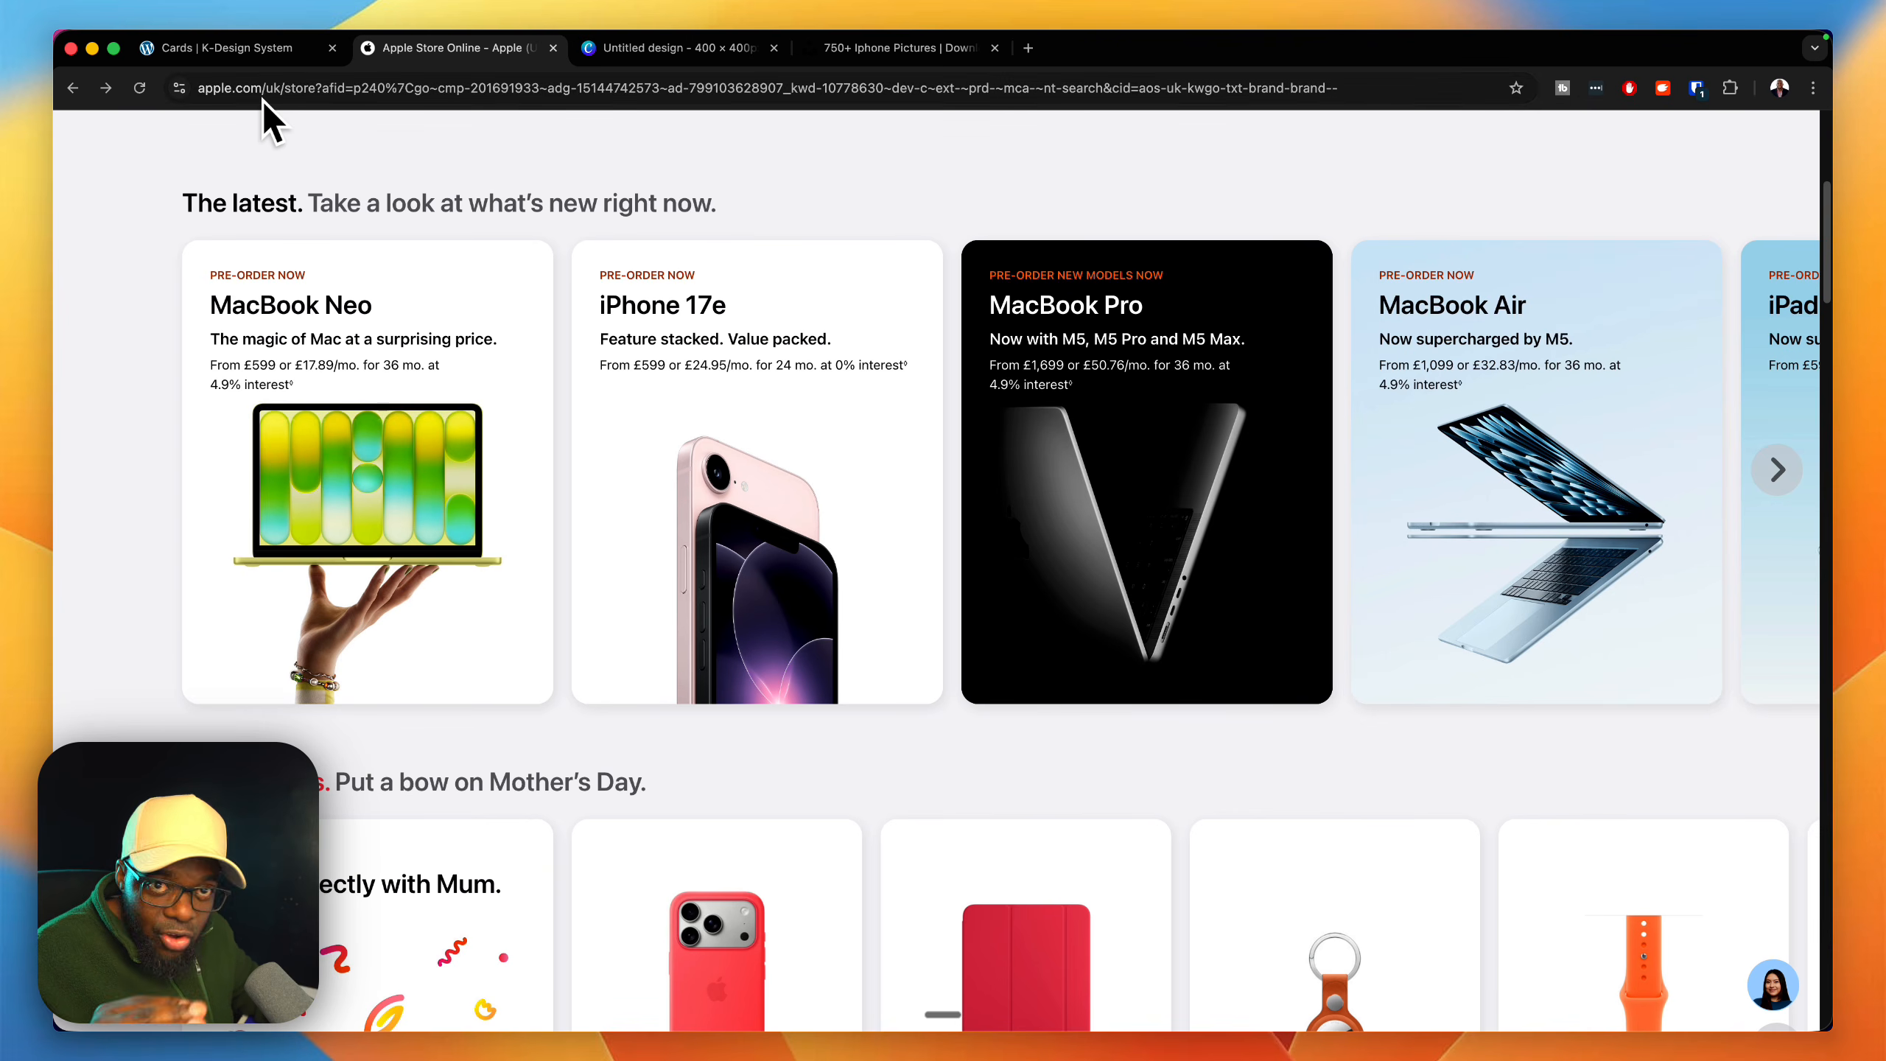
key("ctrl+shift+Tab")
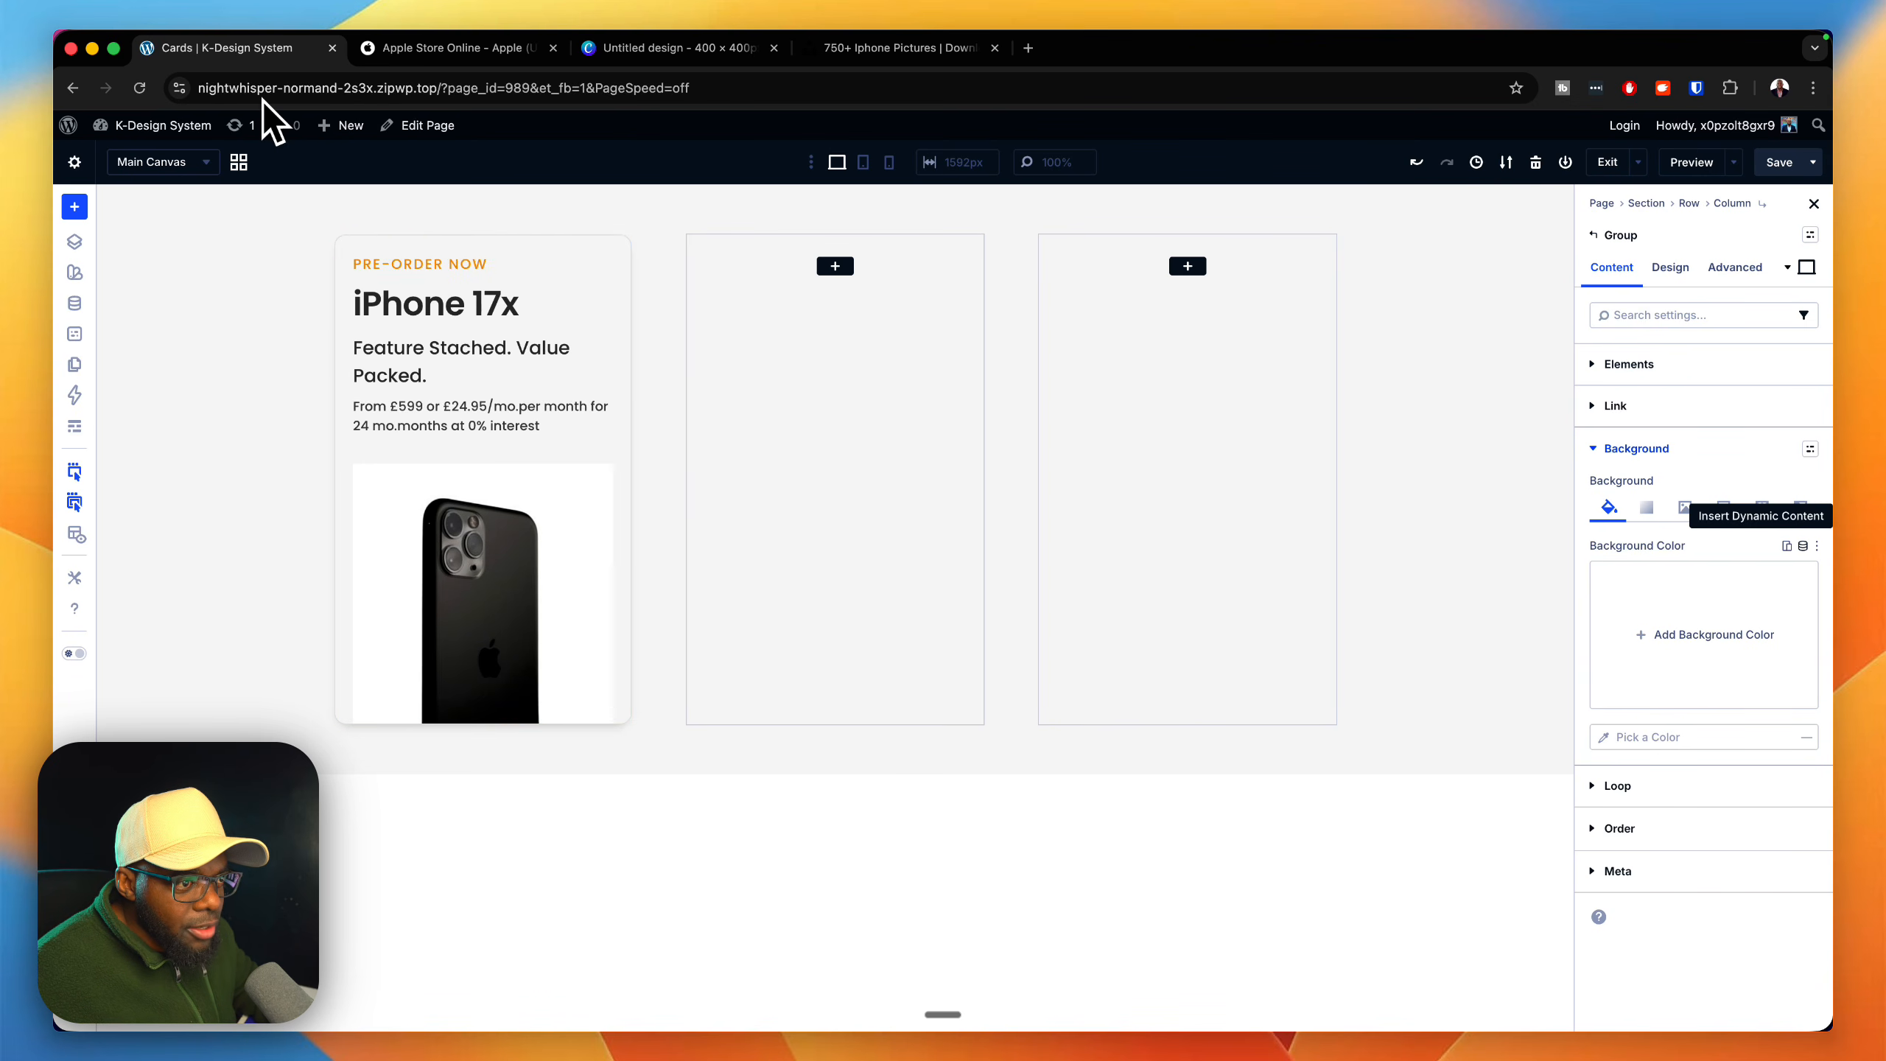
left_click(1803, 546)
scroll(1698, 653, "down", 7)
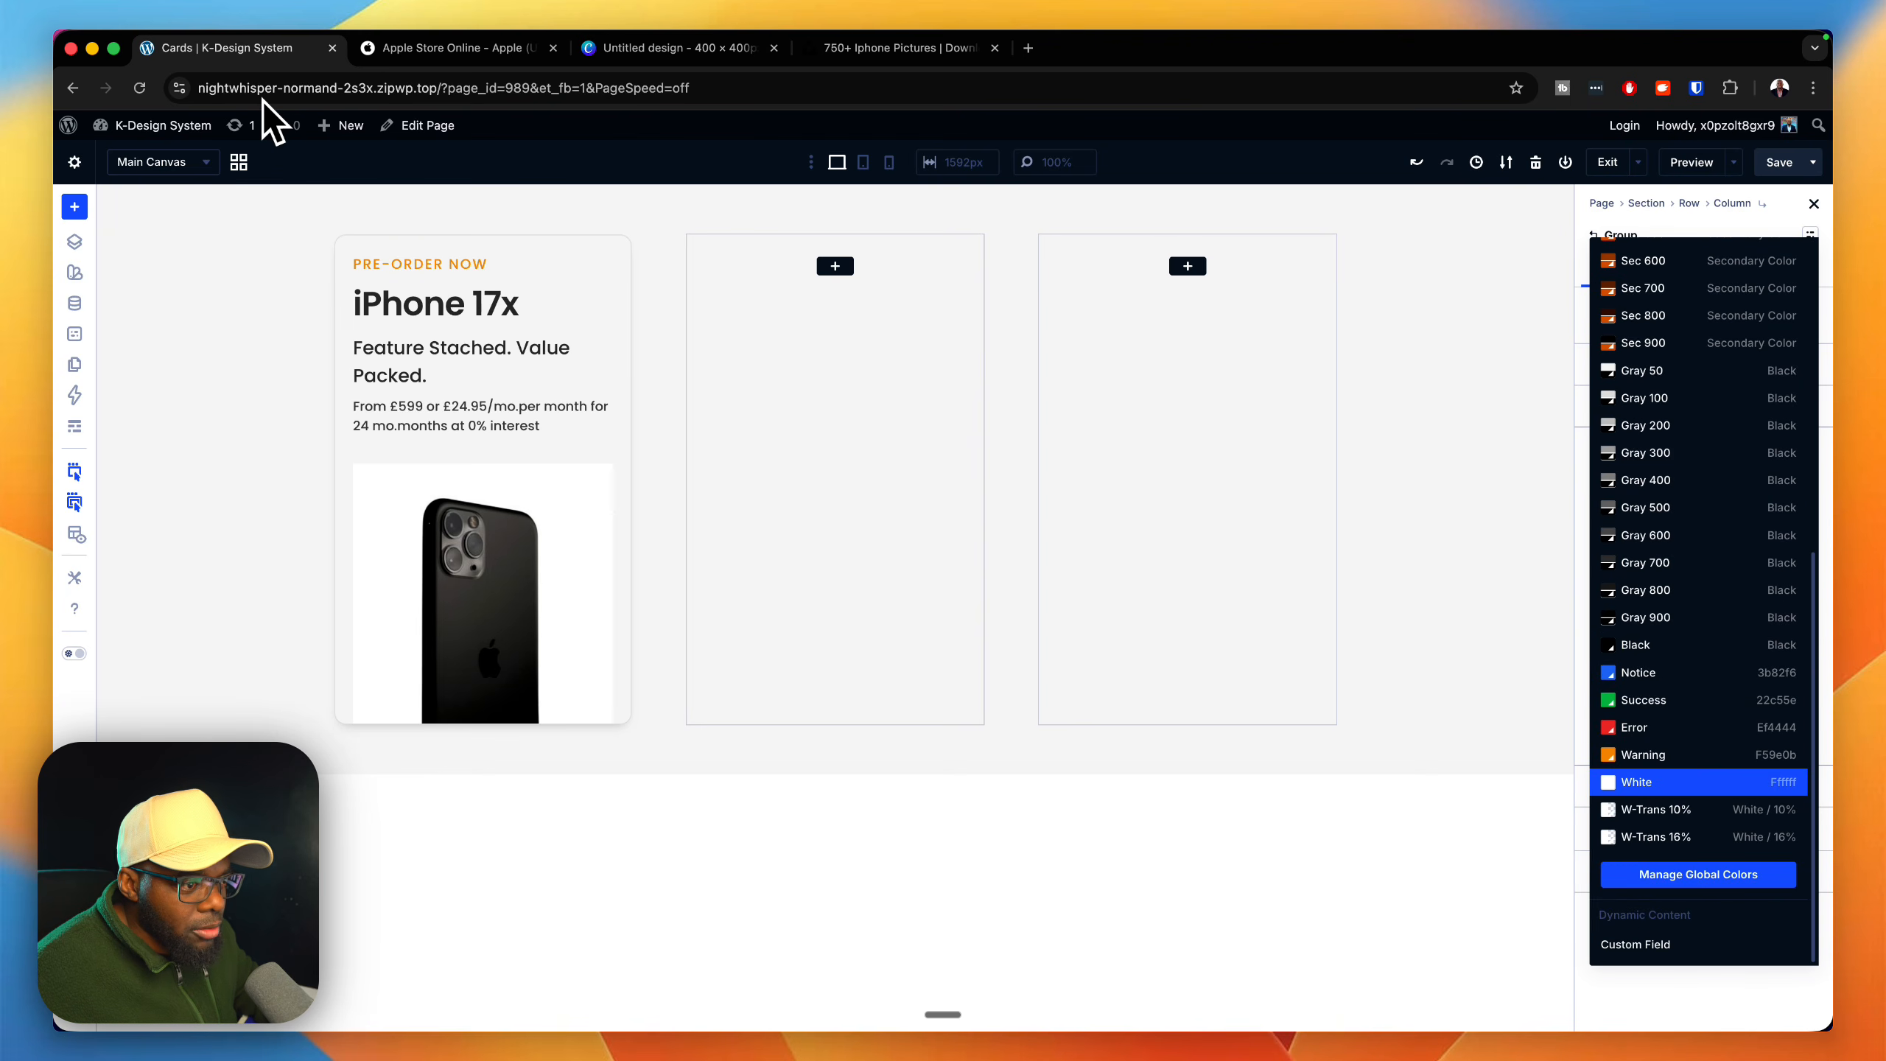
left_click(1698, 782)
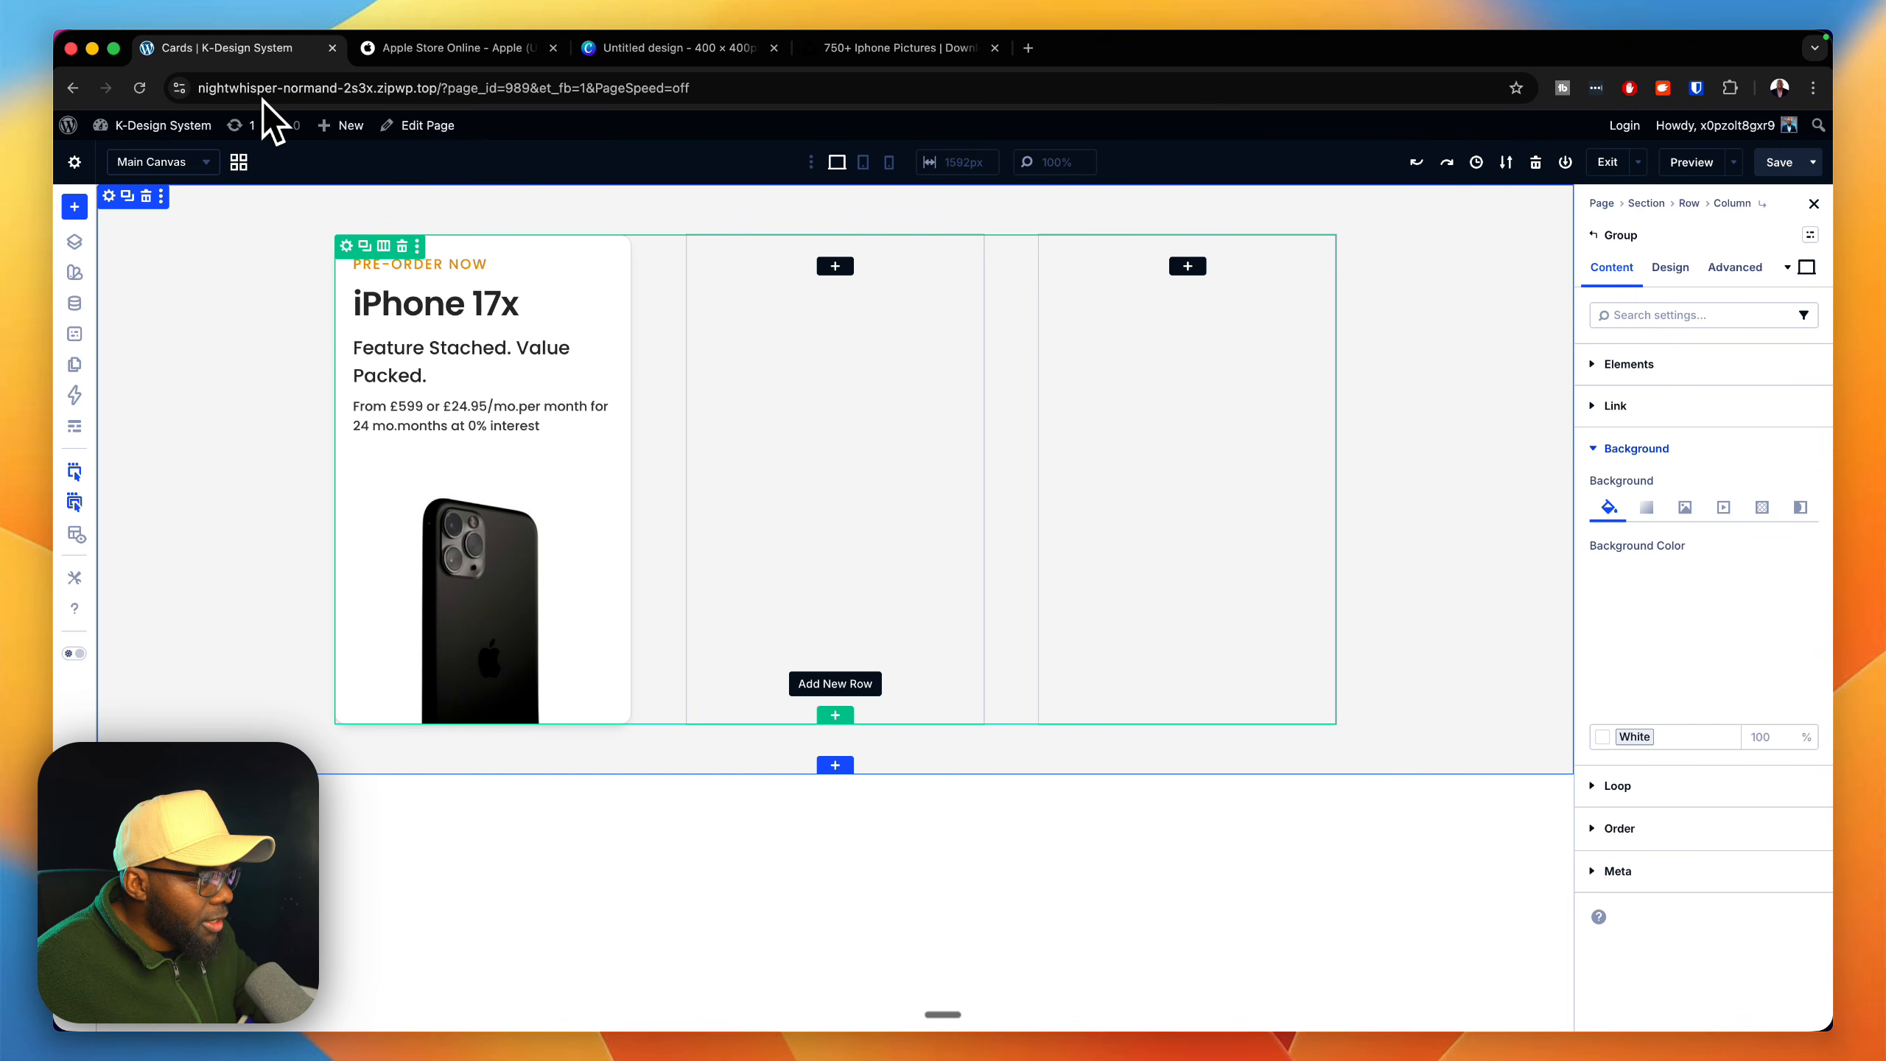
Step: Insert a single-column row below the three-column row and move the outer card Group into it
left_click(845, 715)
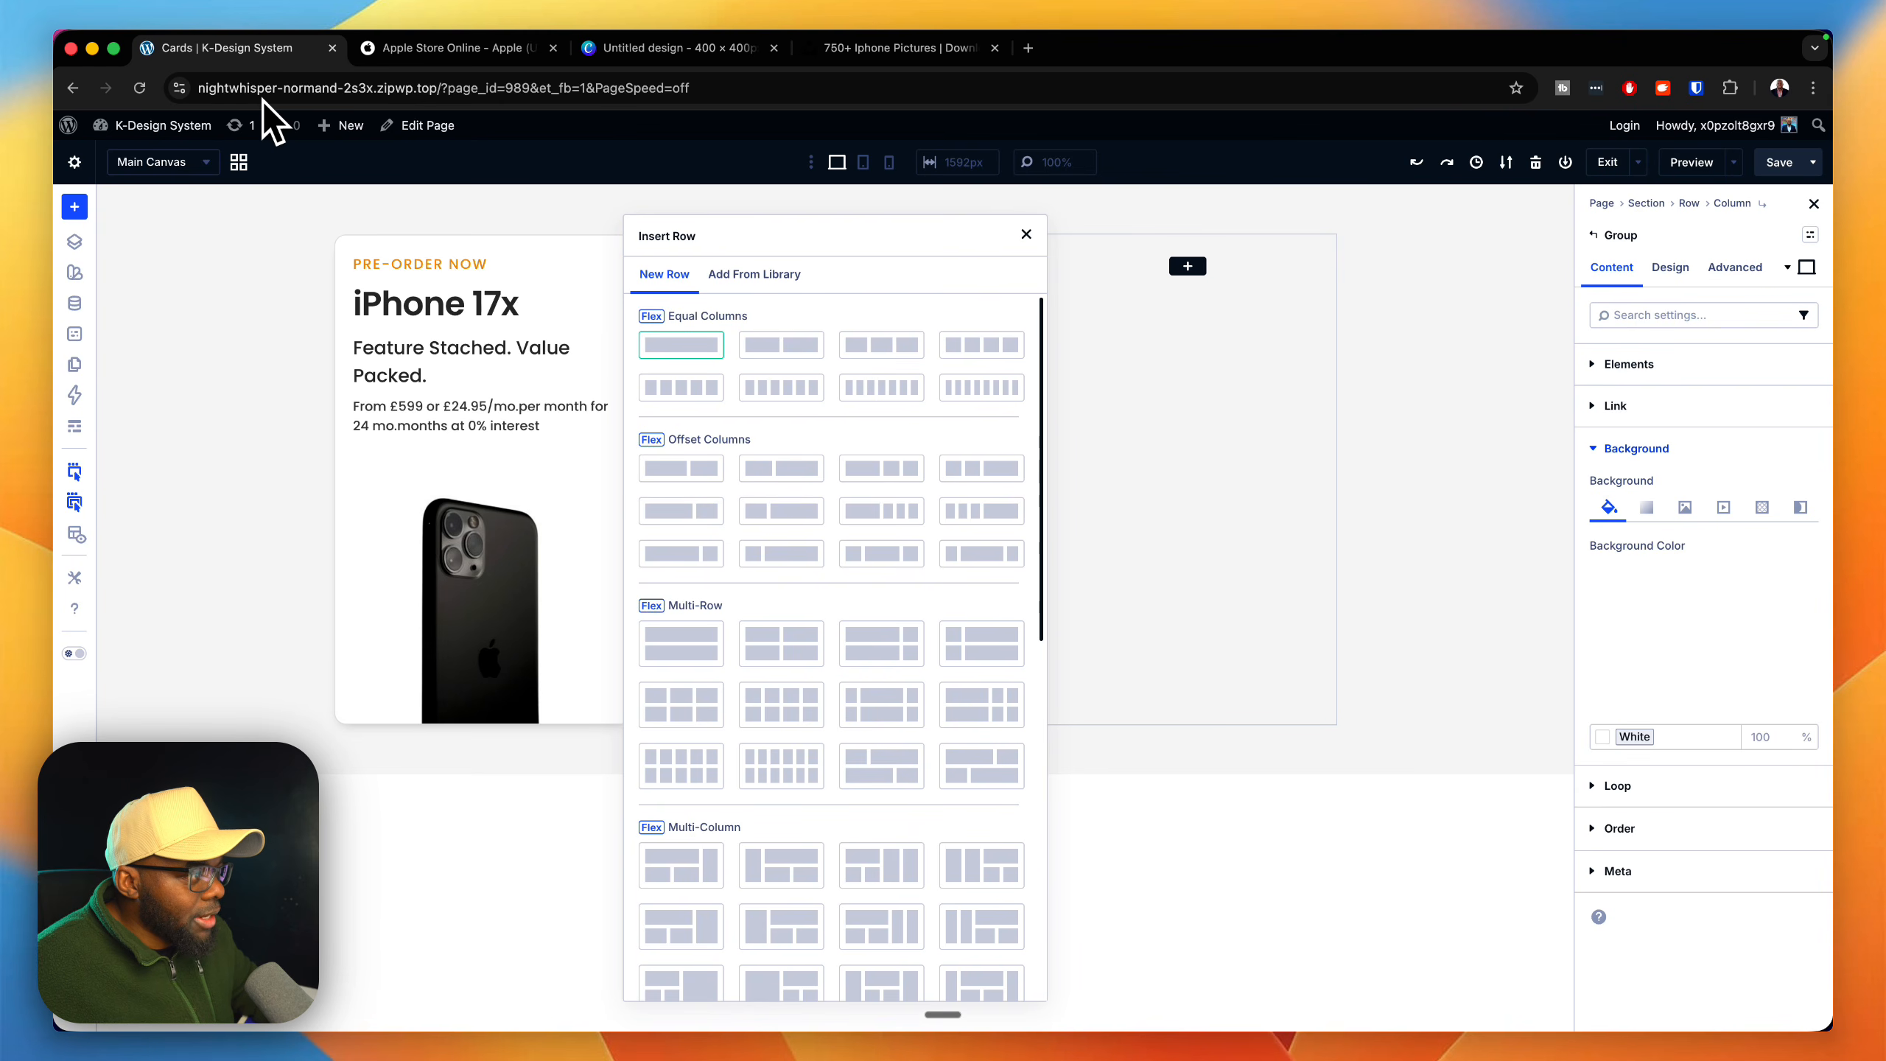
left_click(680, 345)
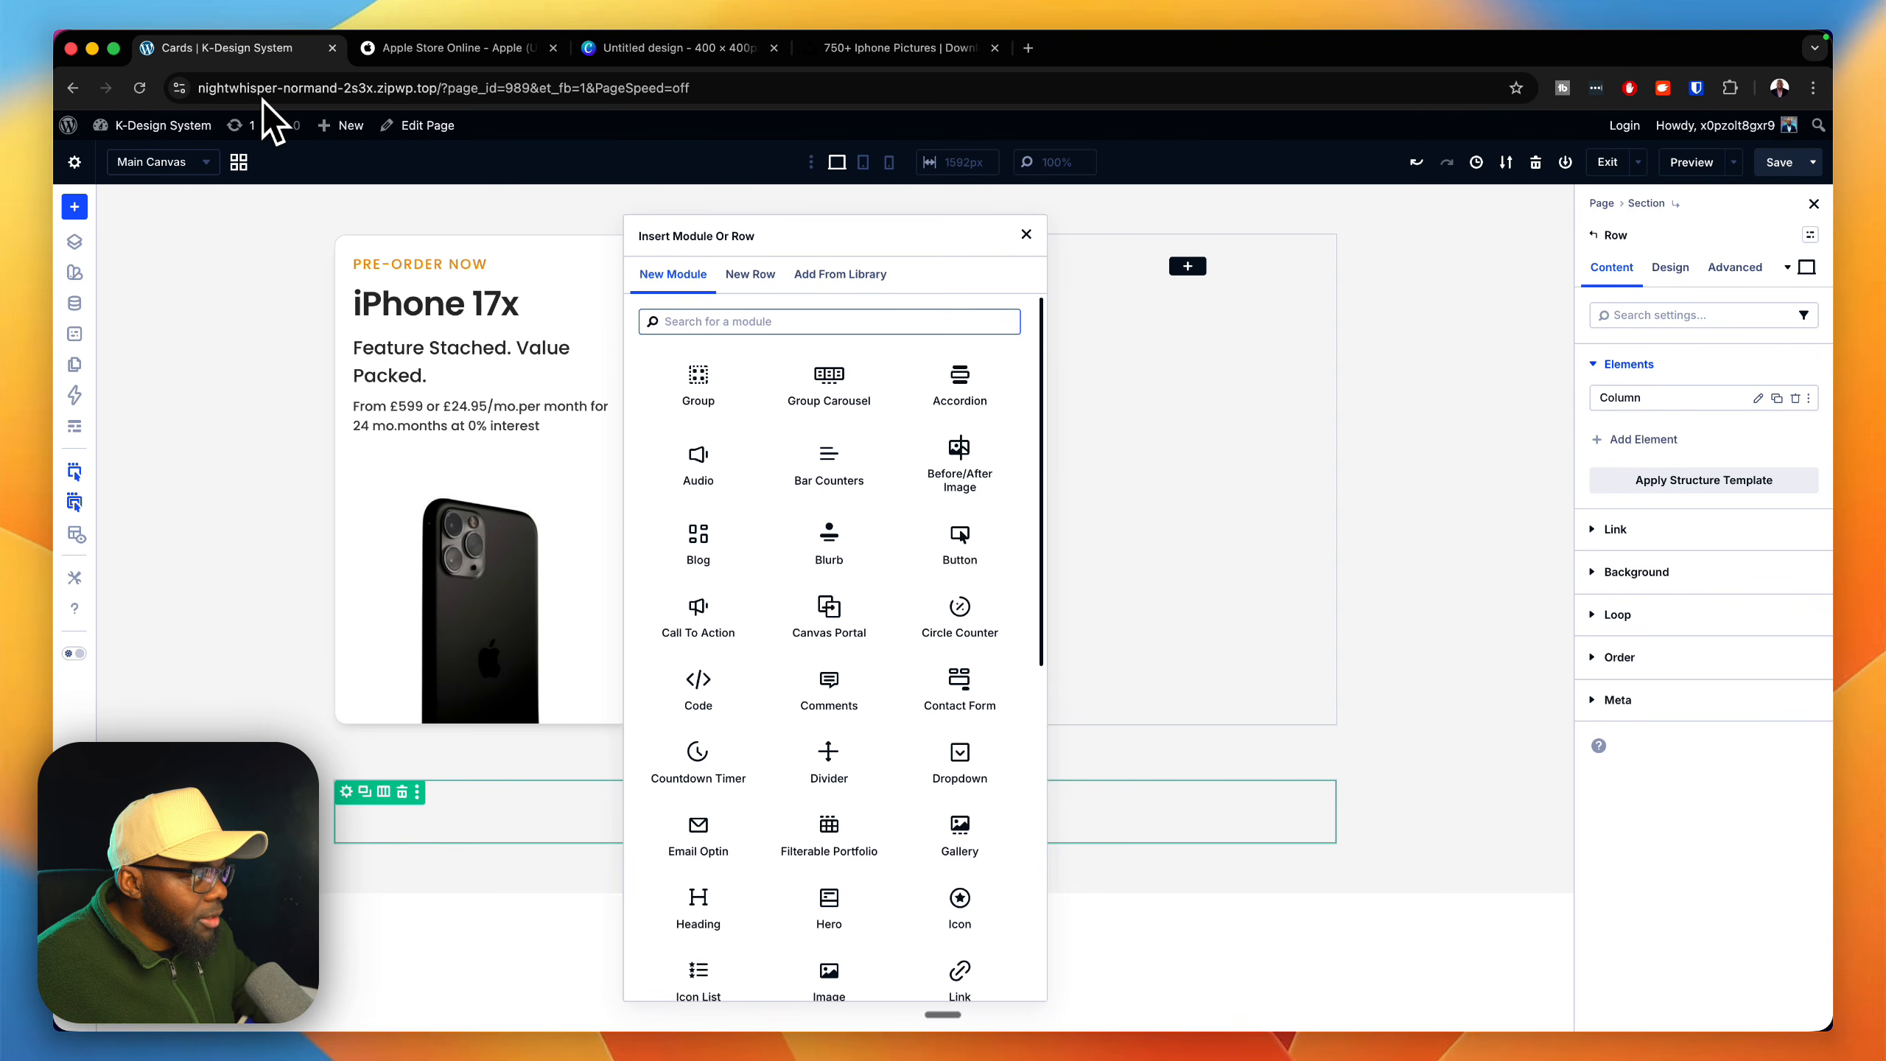
key("Escape")
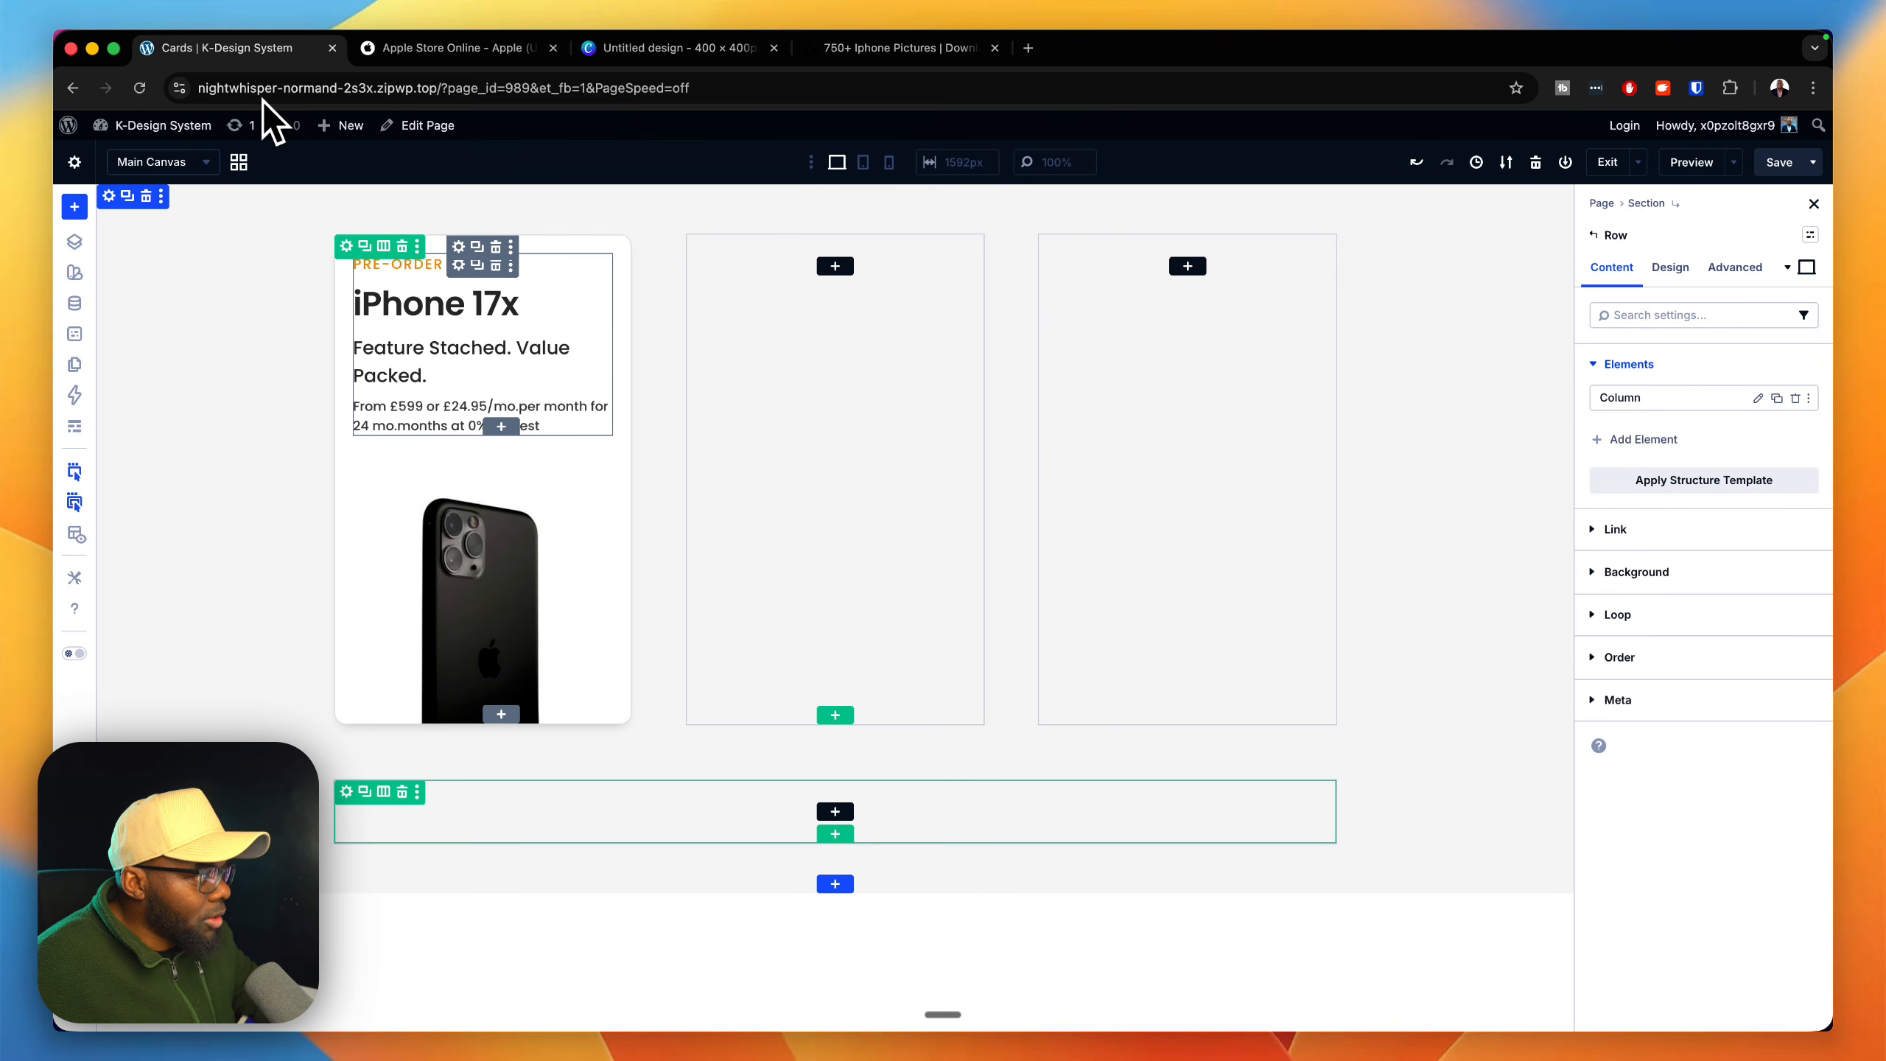
left_click_drag(459, 246, 721, 395)
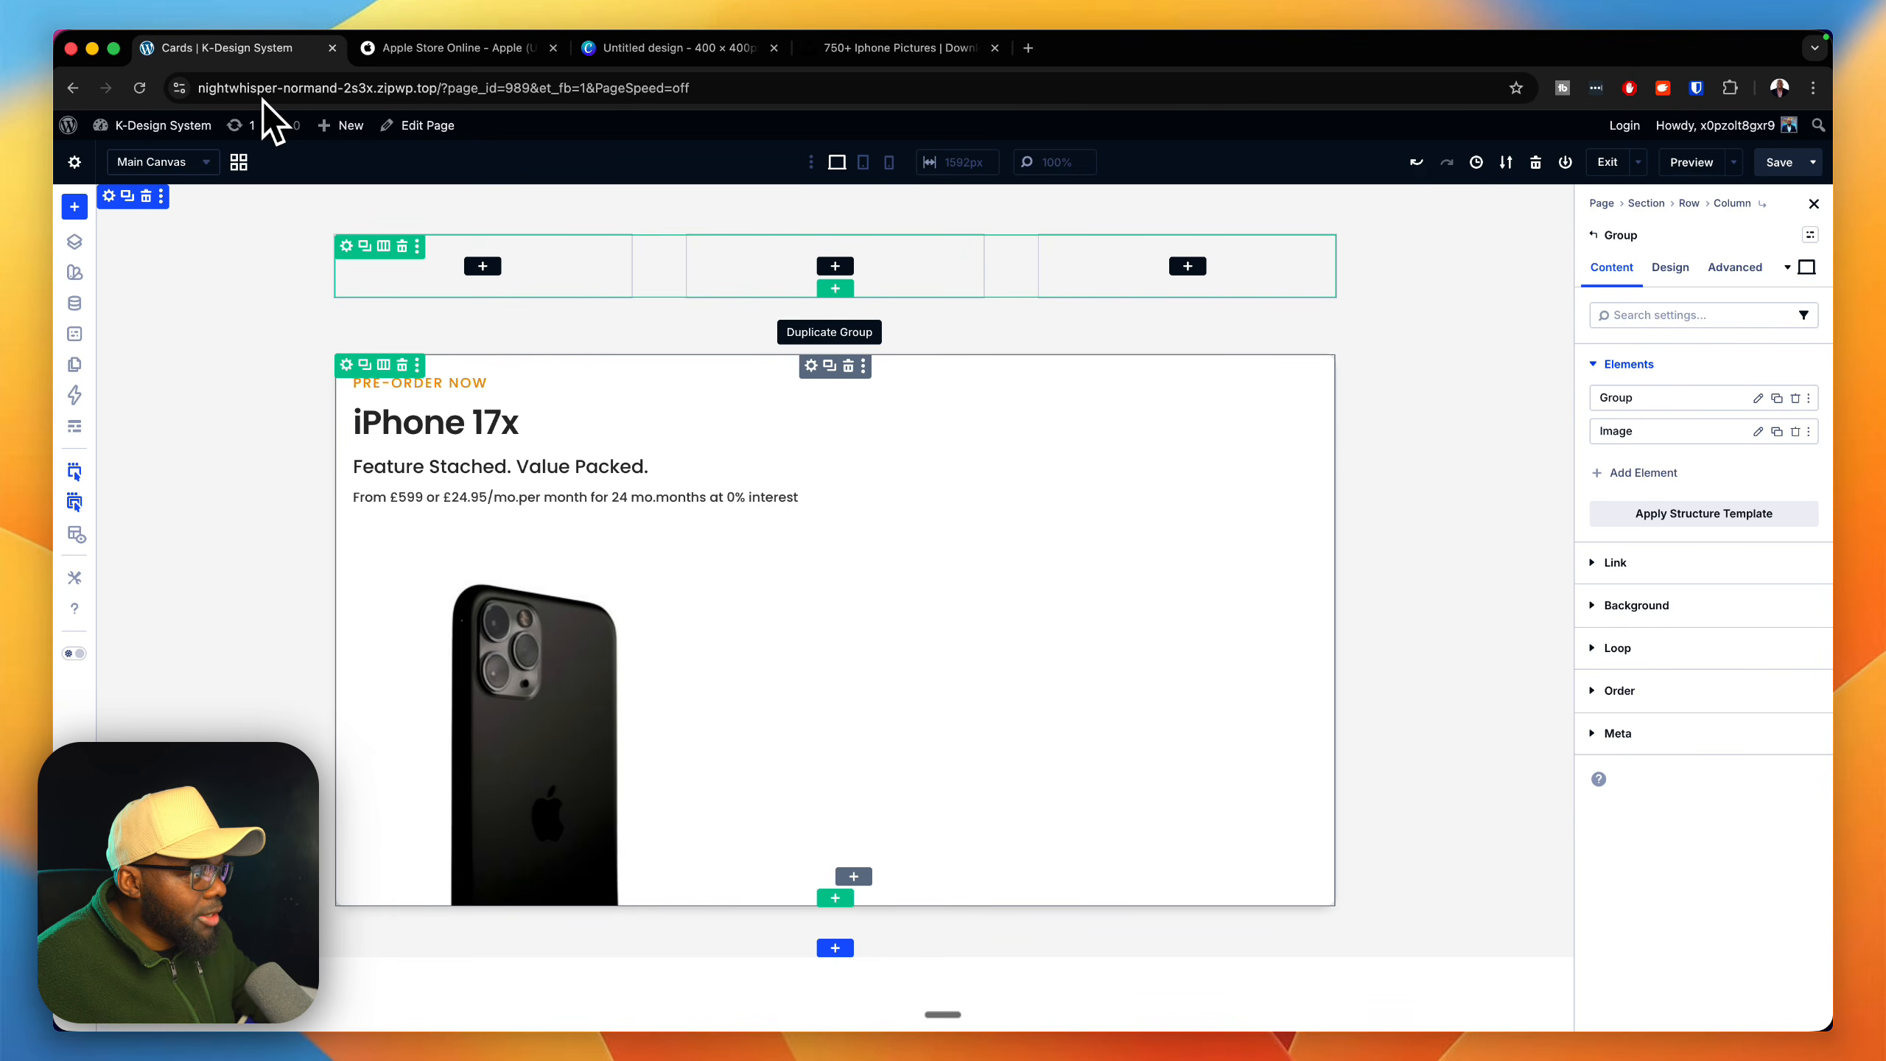
Step: Duplicate the card Group to make three cards and assign the autogrid preset to their Column
left_click(830, 366)
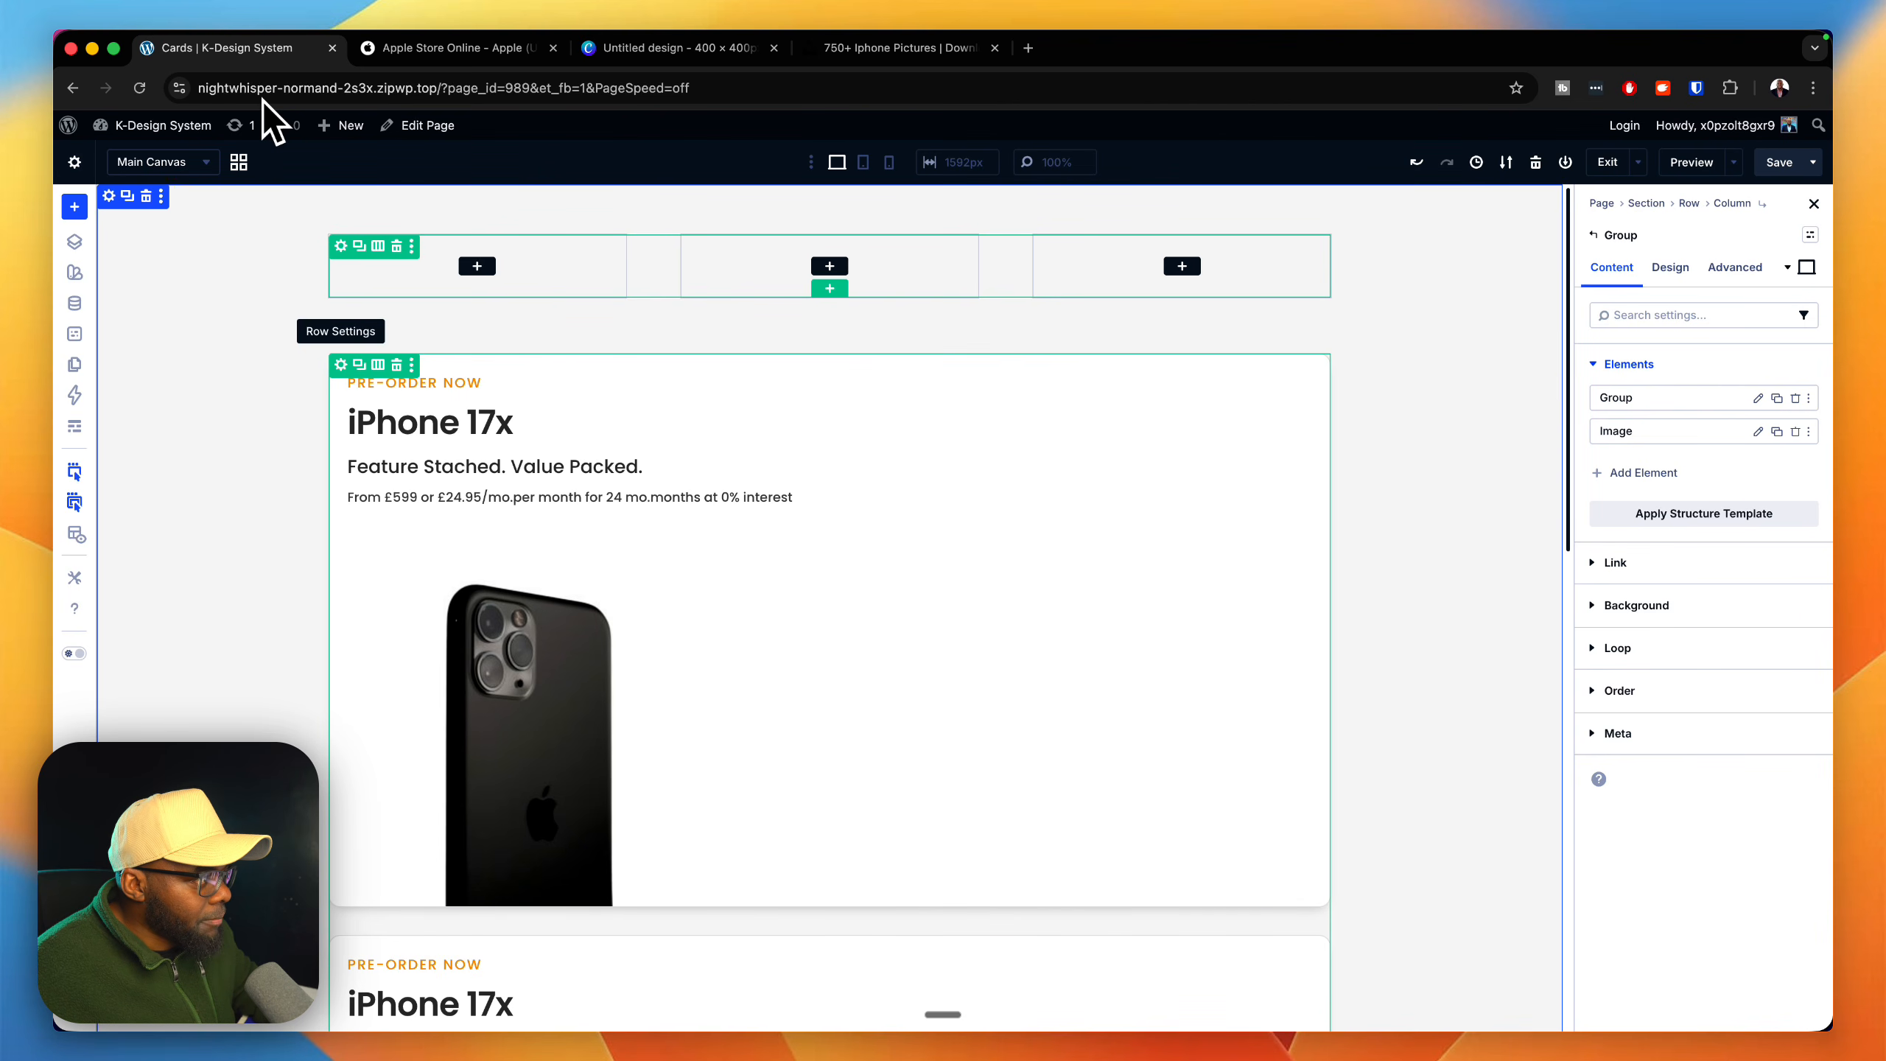
left_click(340, 365)
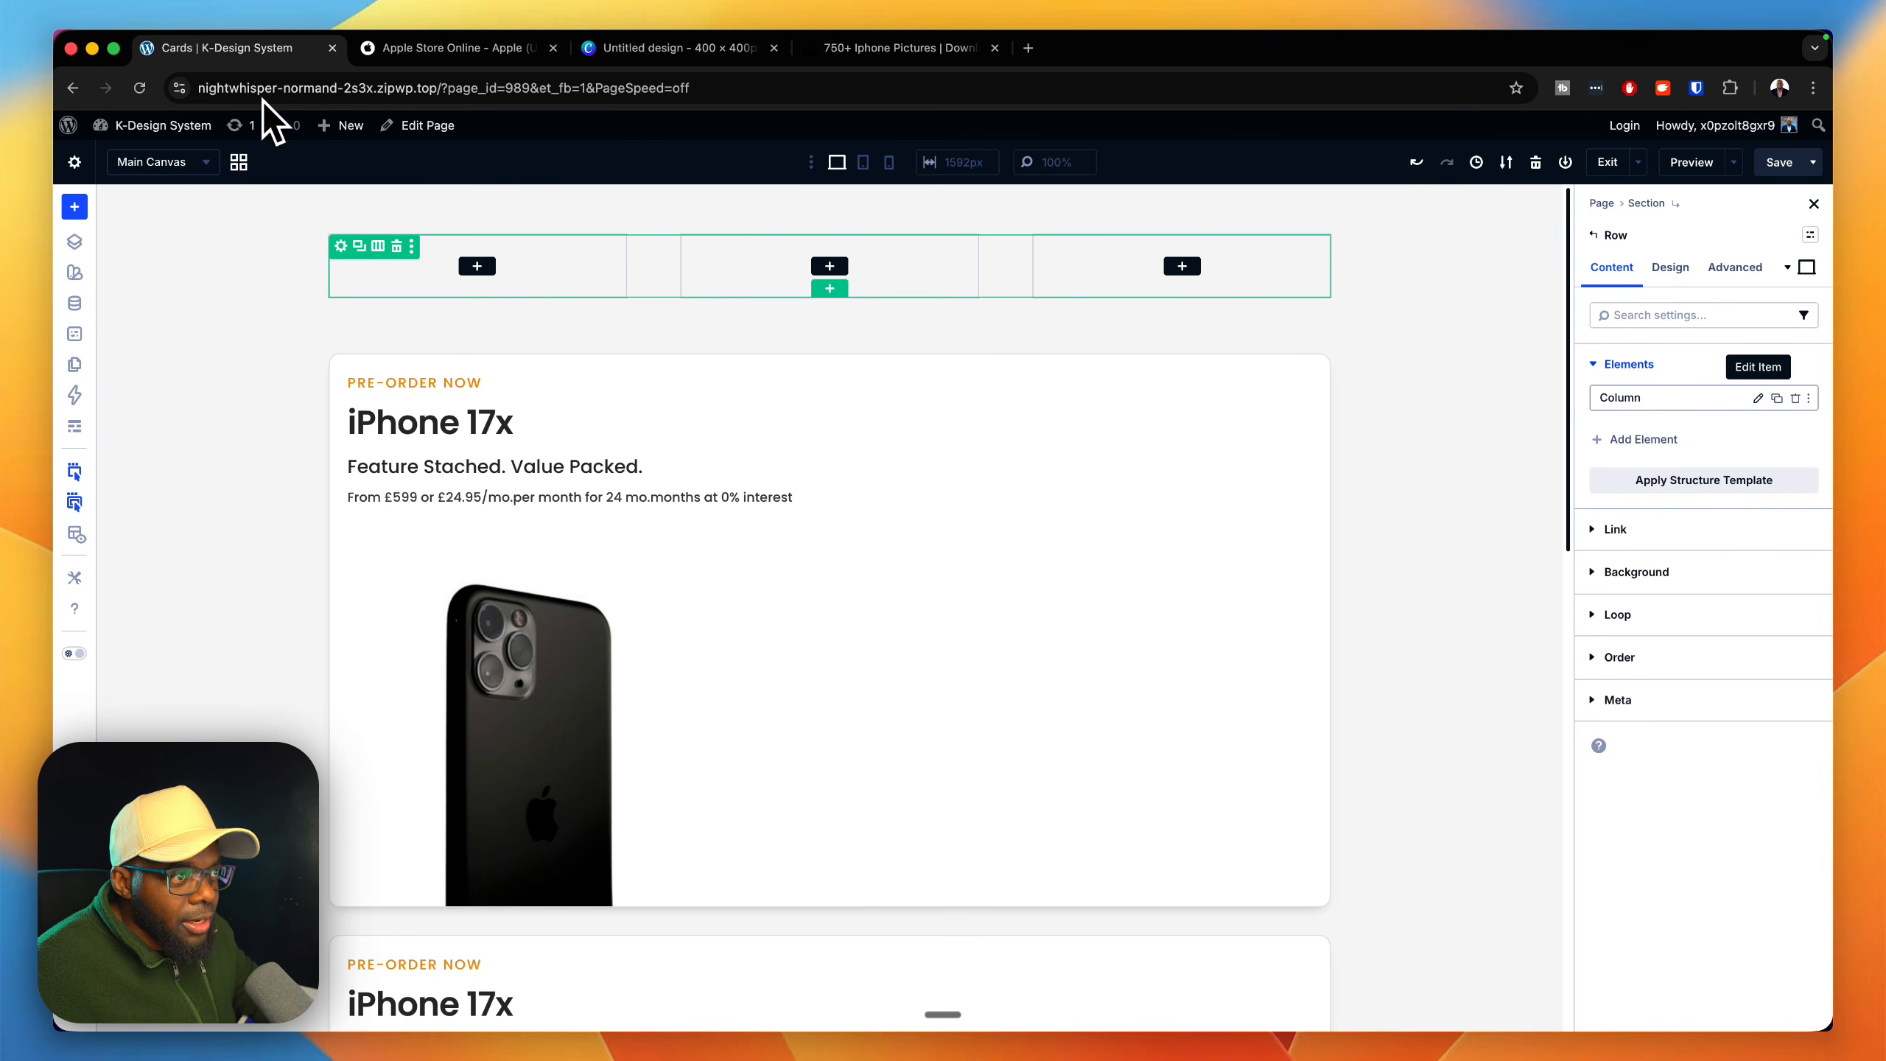
left_click(1758, 397)
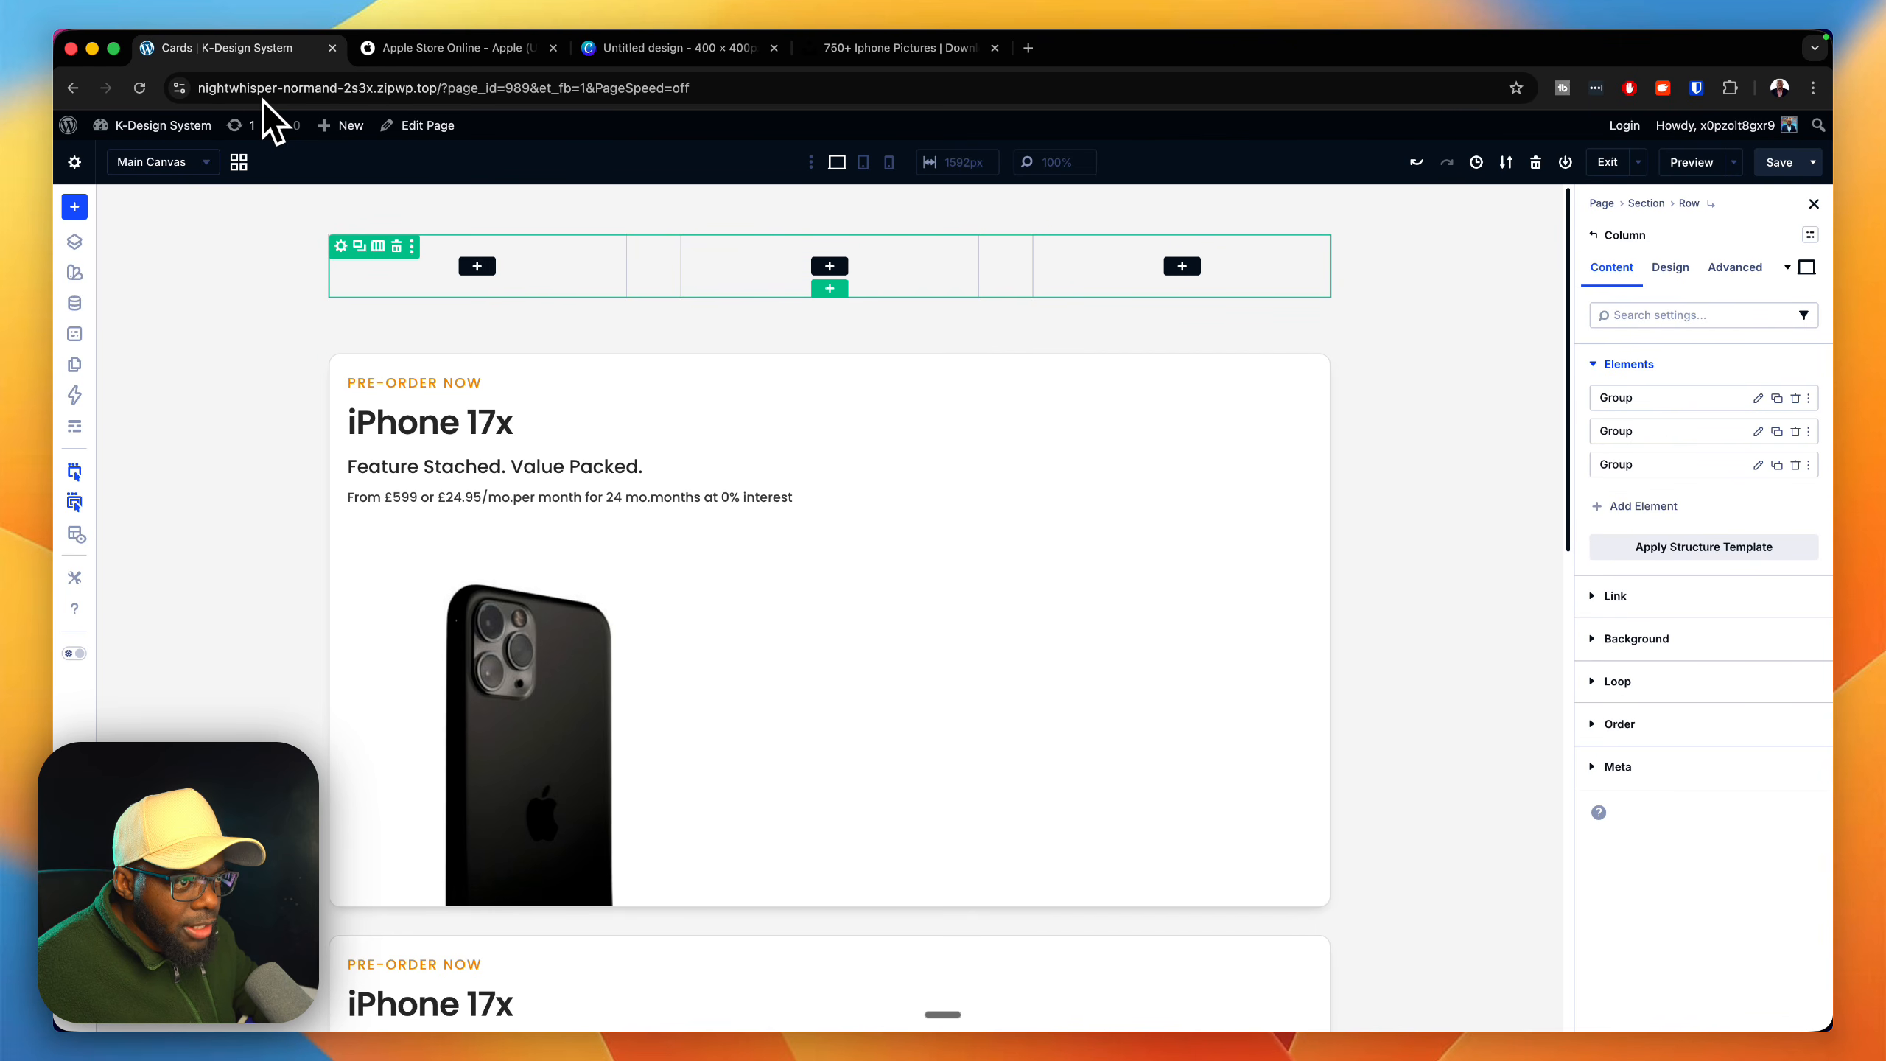
left_click(1810, 235)
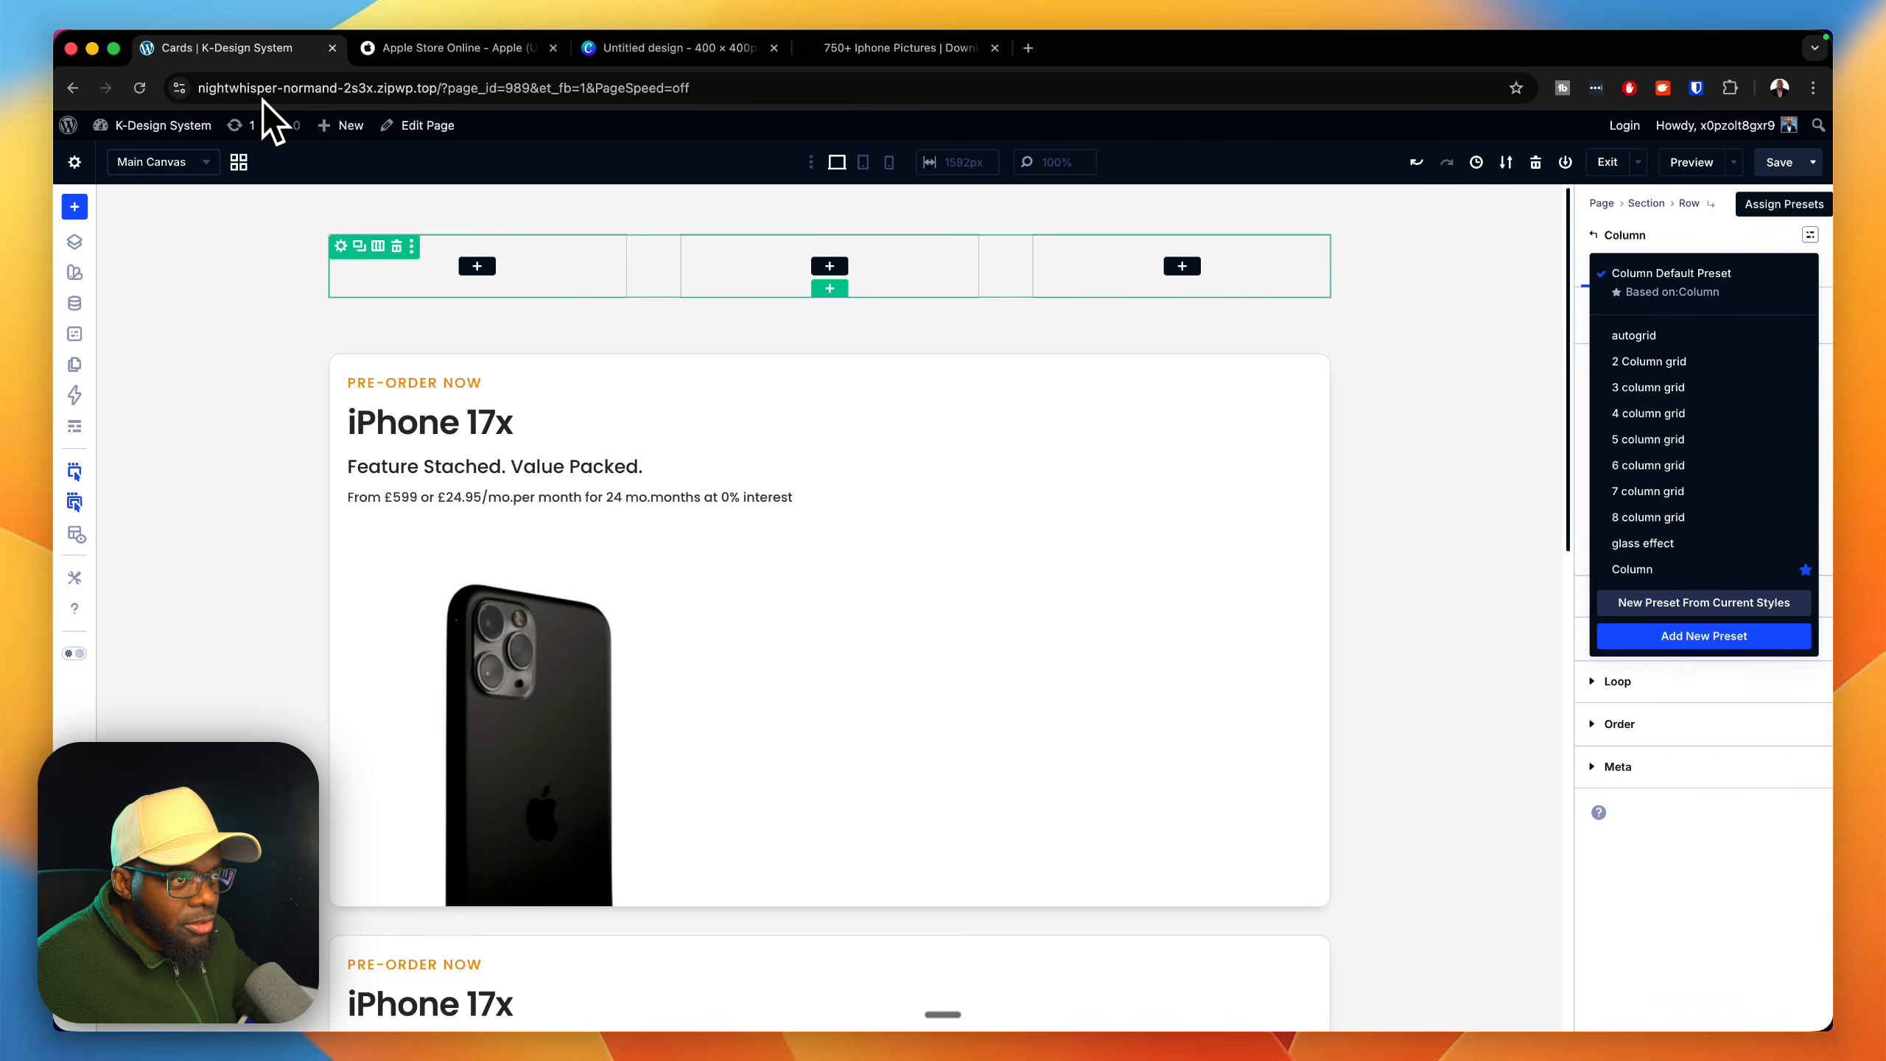
left_click(1641, 335)
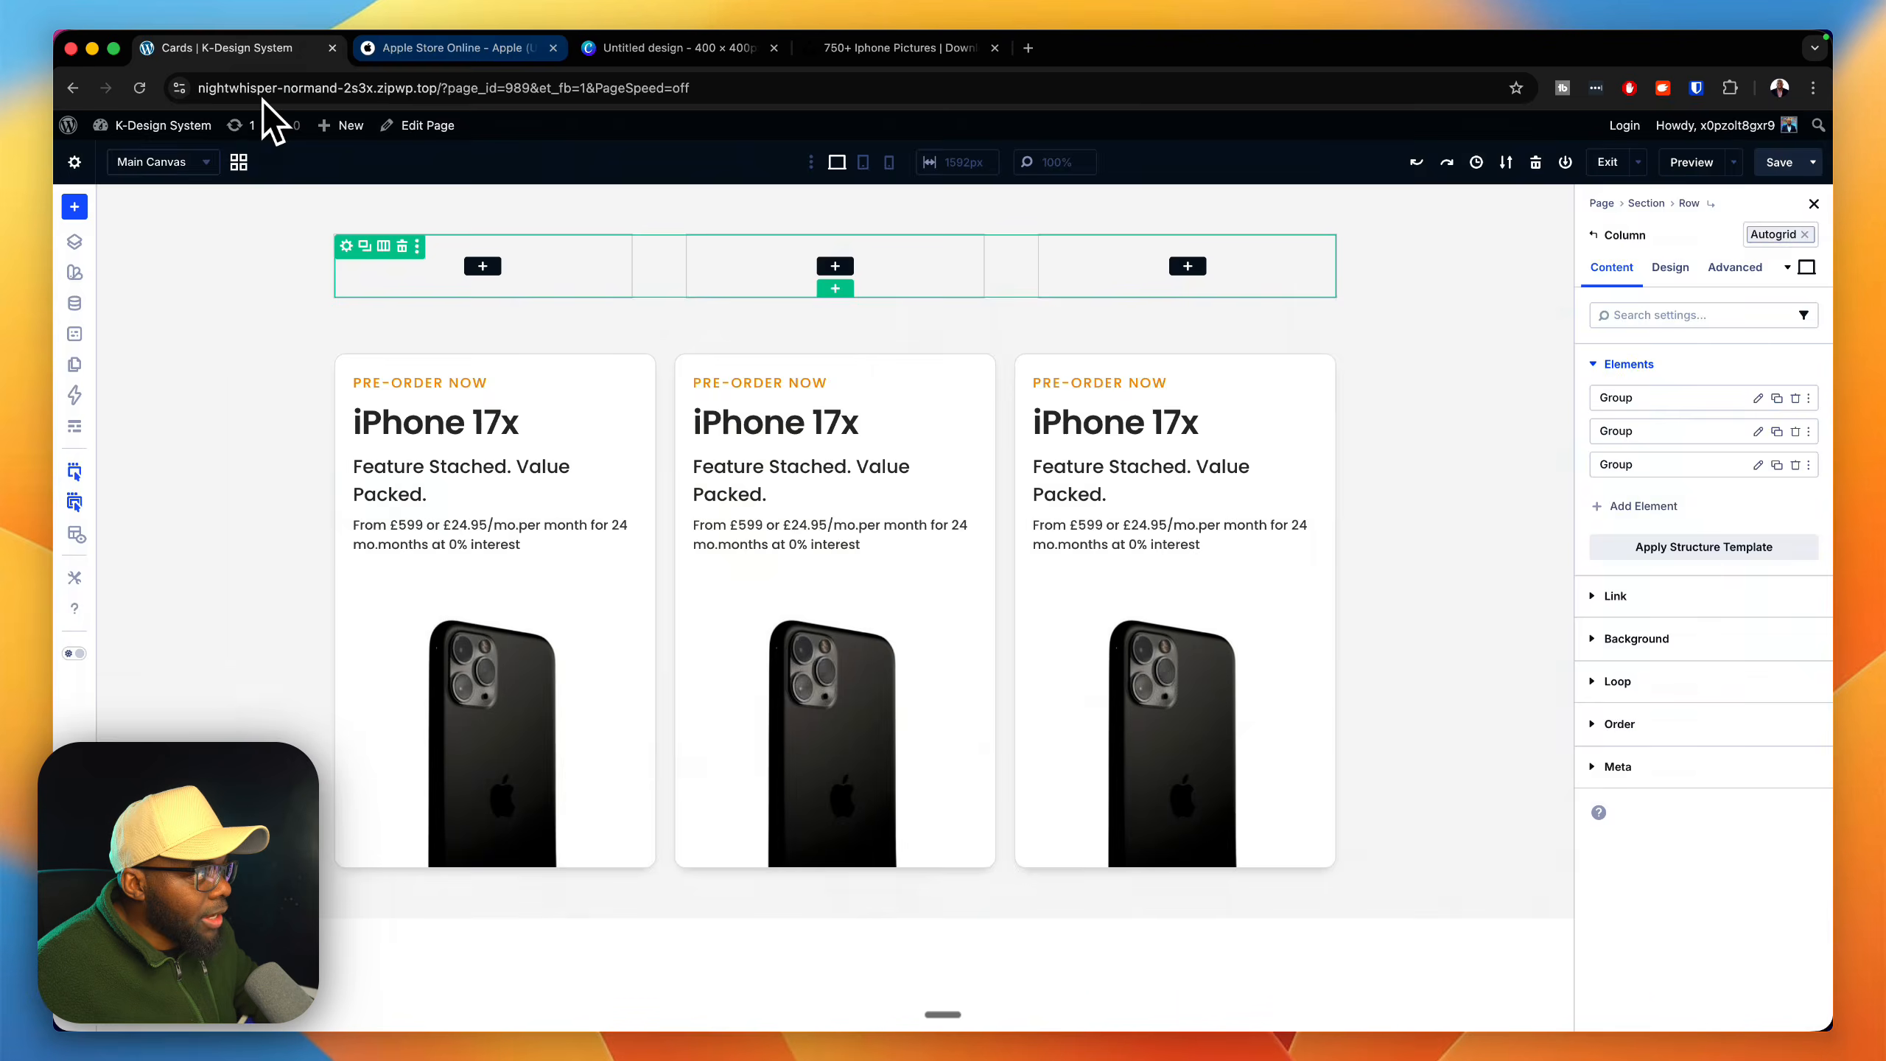
Step: Compare the three cards with the Apple Store layout and delete the empty three-column row above them
left_click(460, 49)
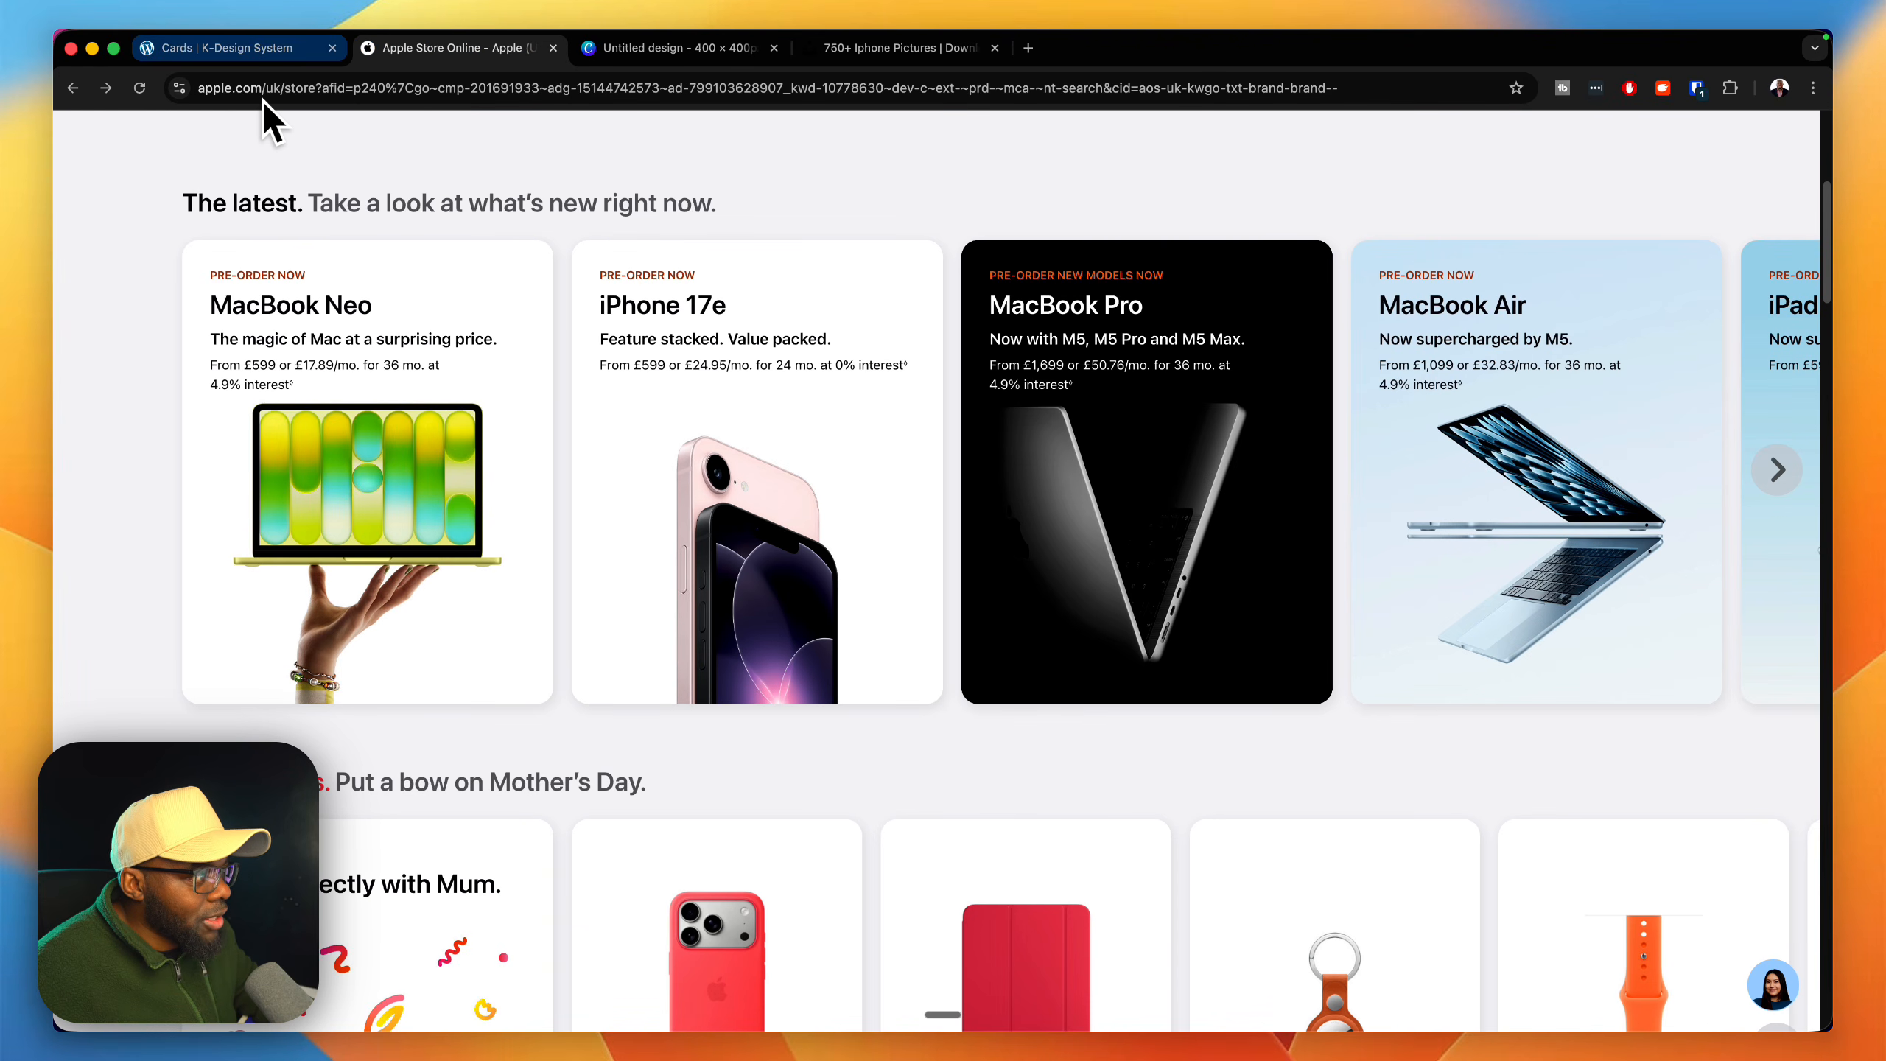
left_click(240, 49)
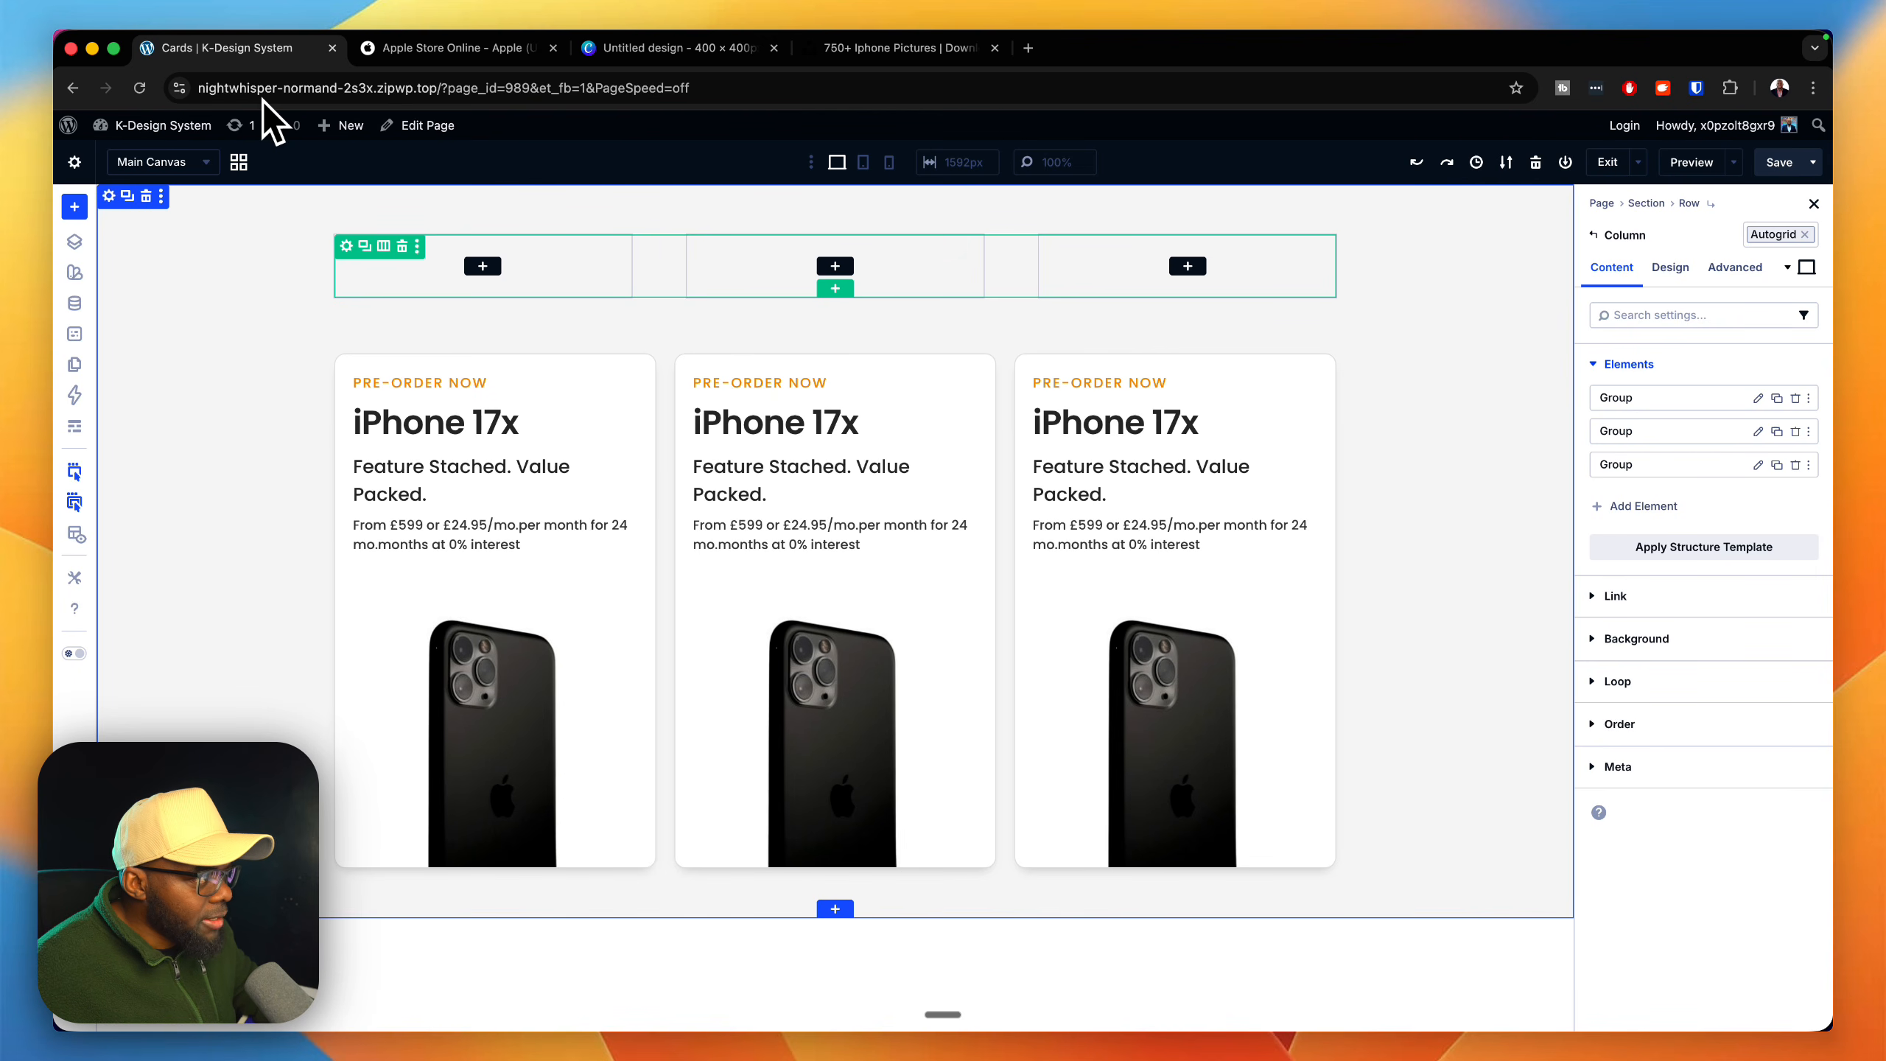
left_click(402, 247)
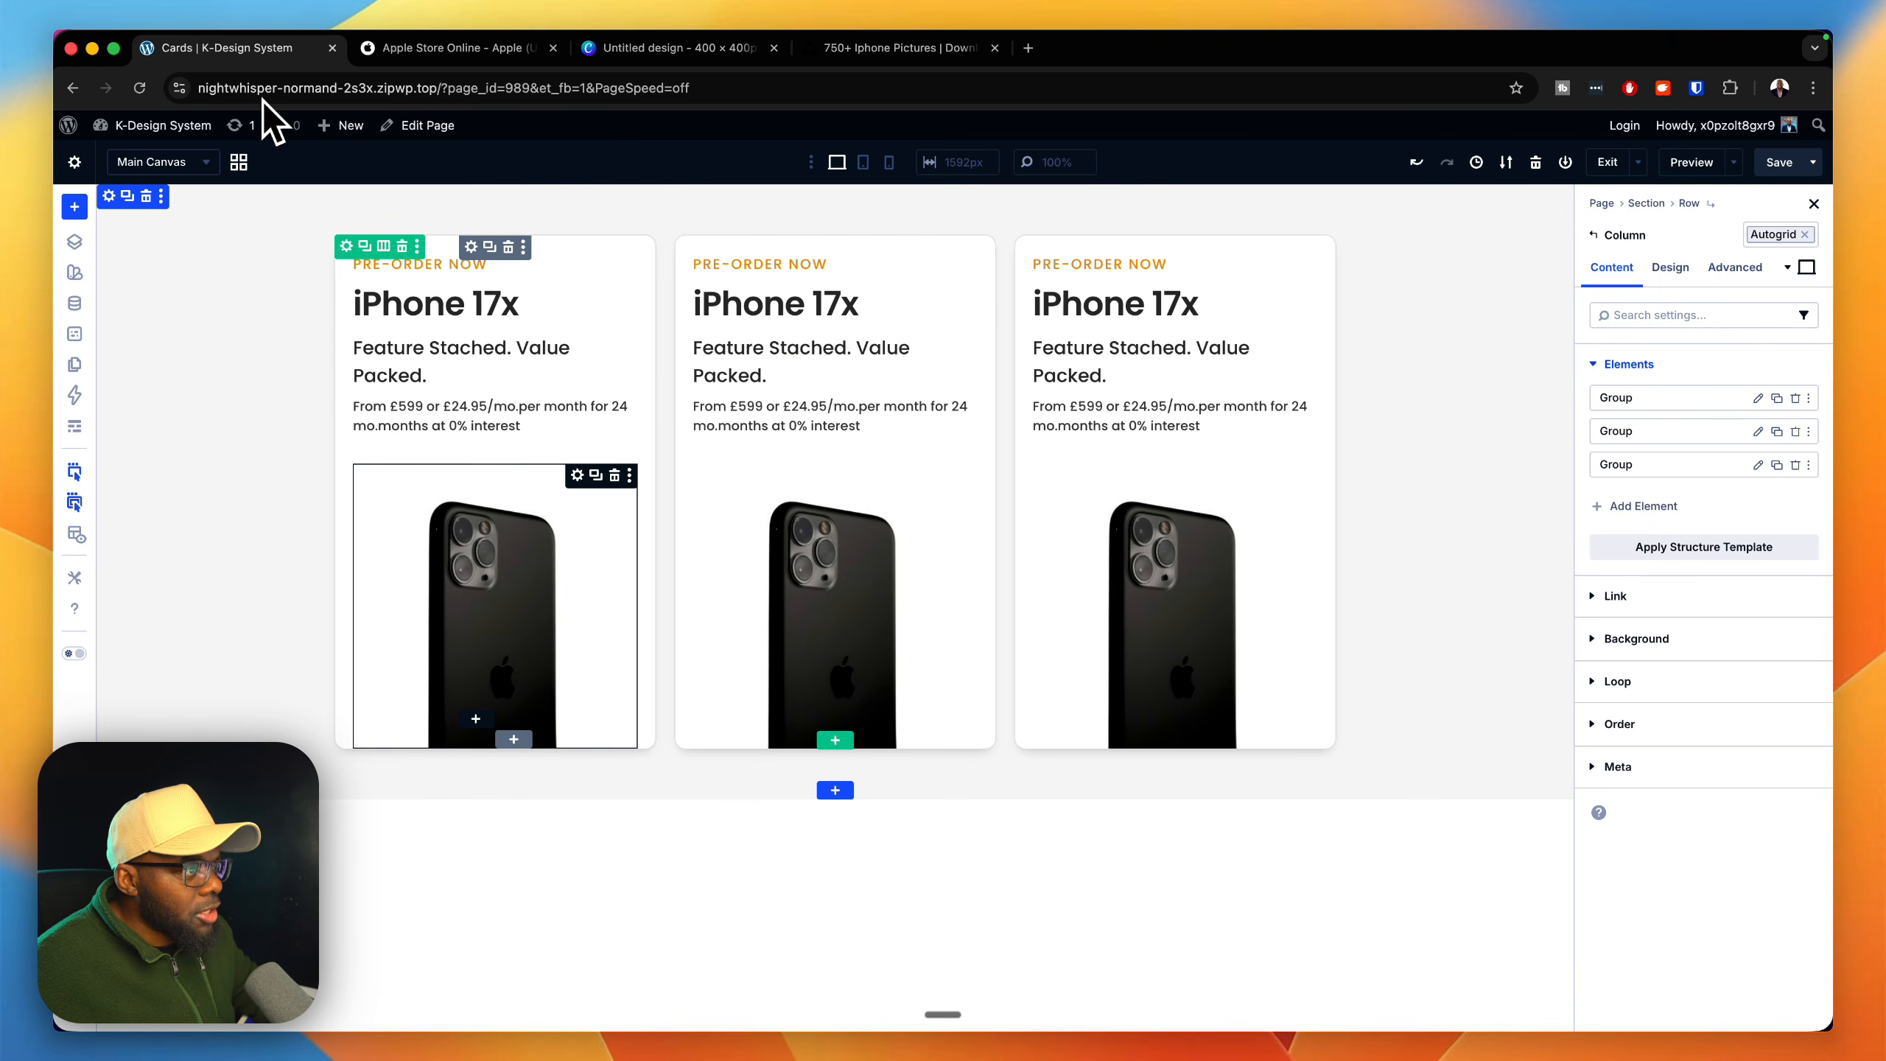
Step: Apply the content row preset to the cards' Row and compare the result with the Apple Store cards
left_click(346, 246)
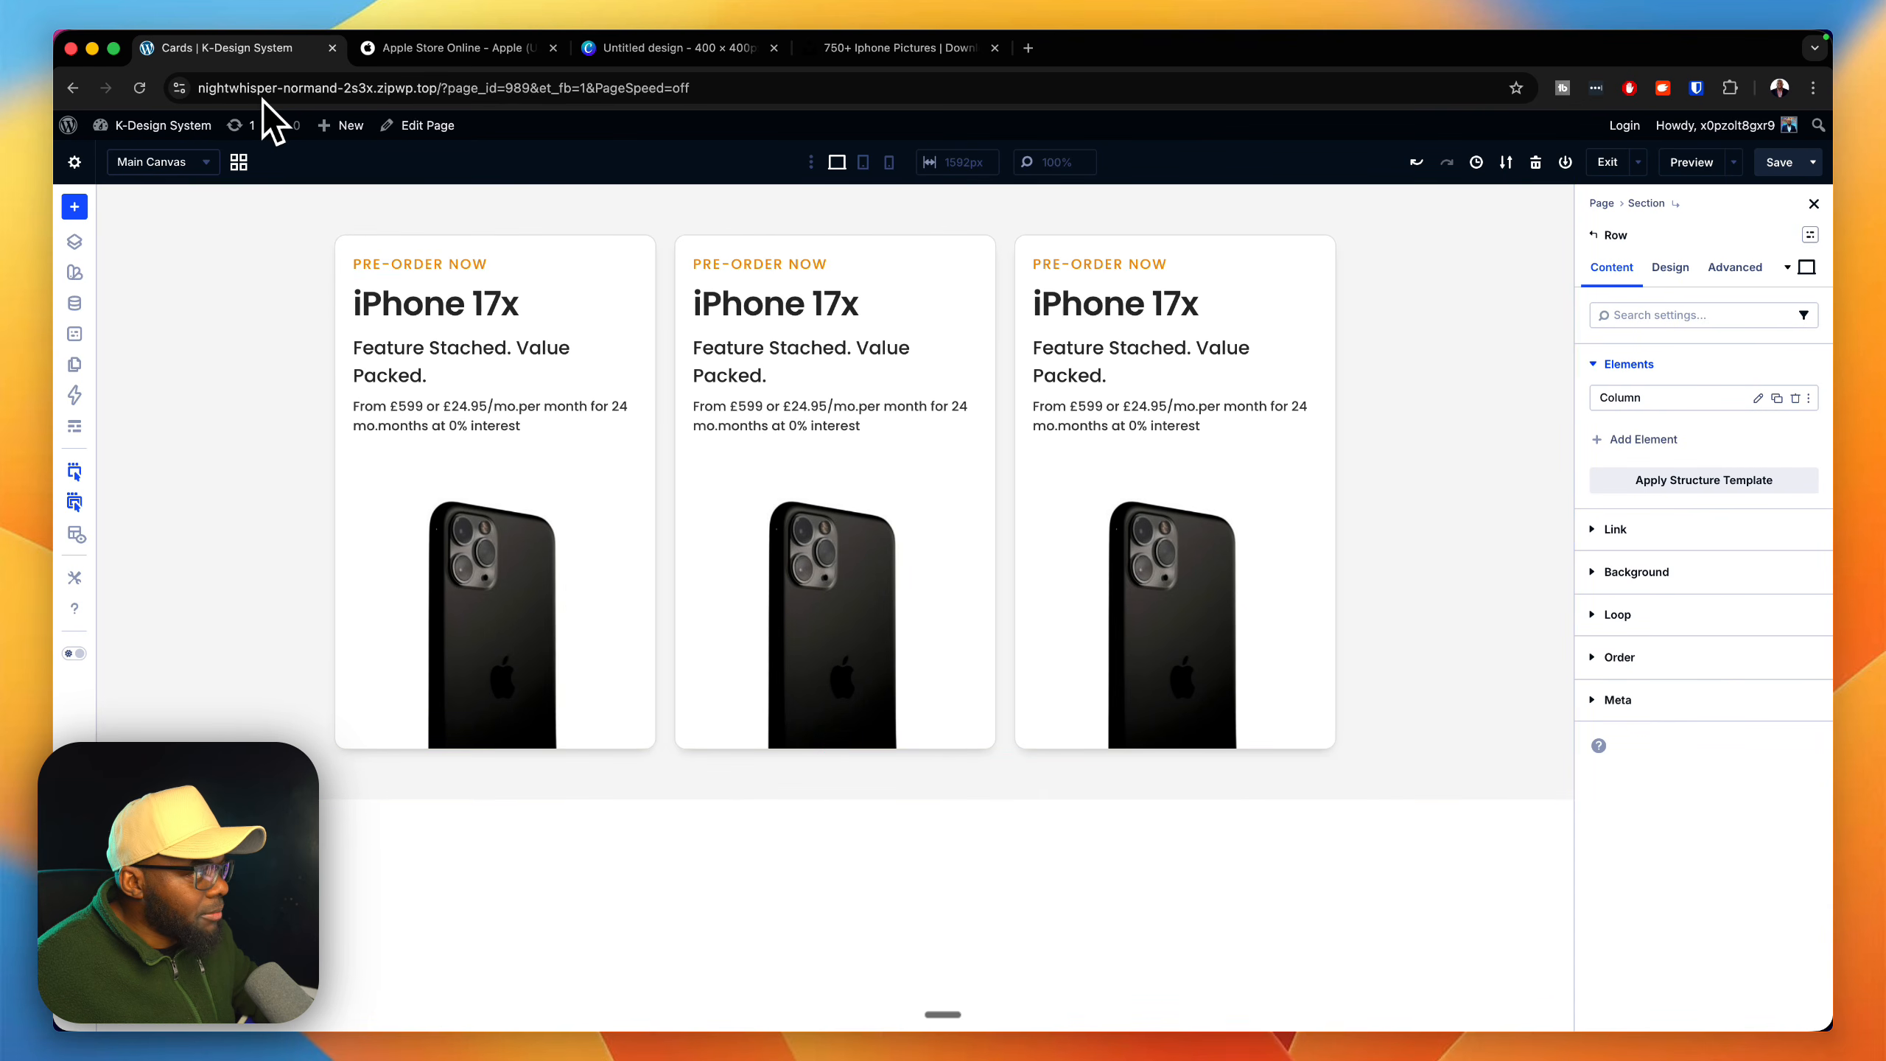
left_click(1810, 235)
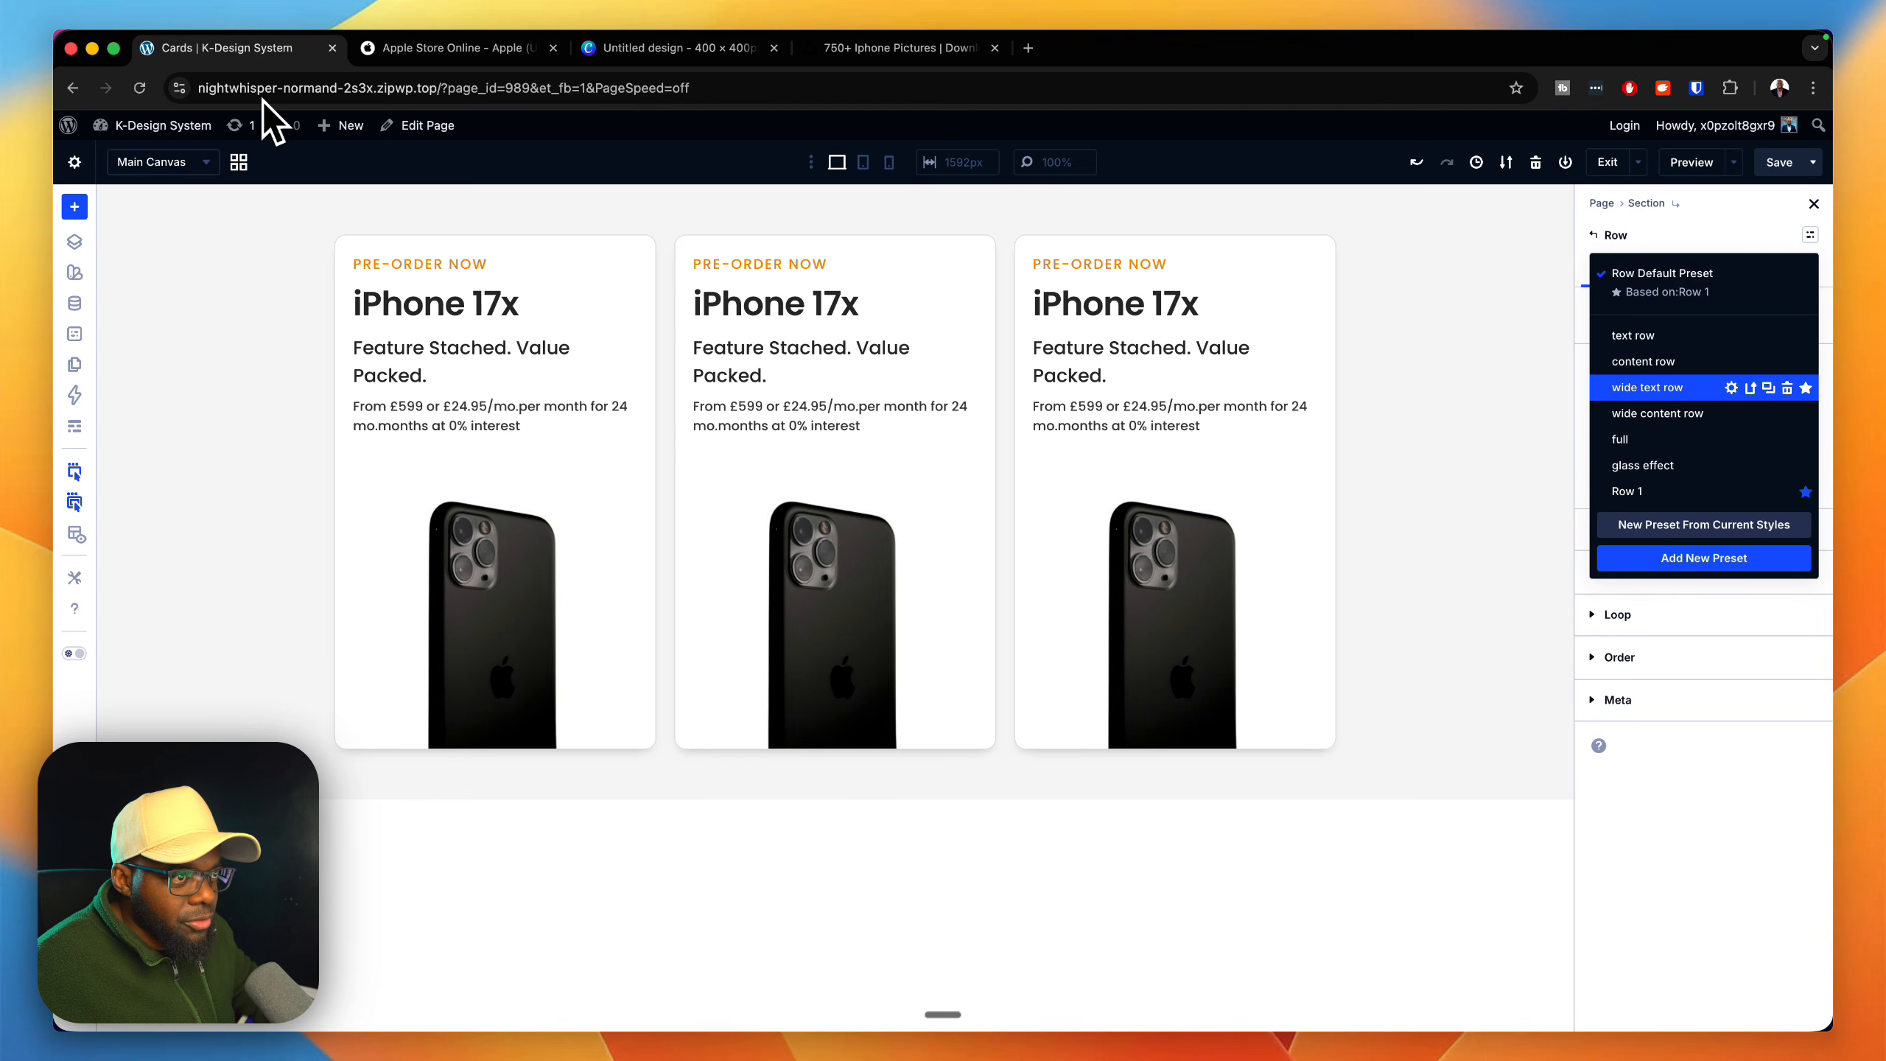
left_click(1643, 361)
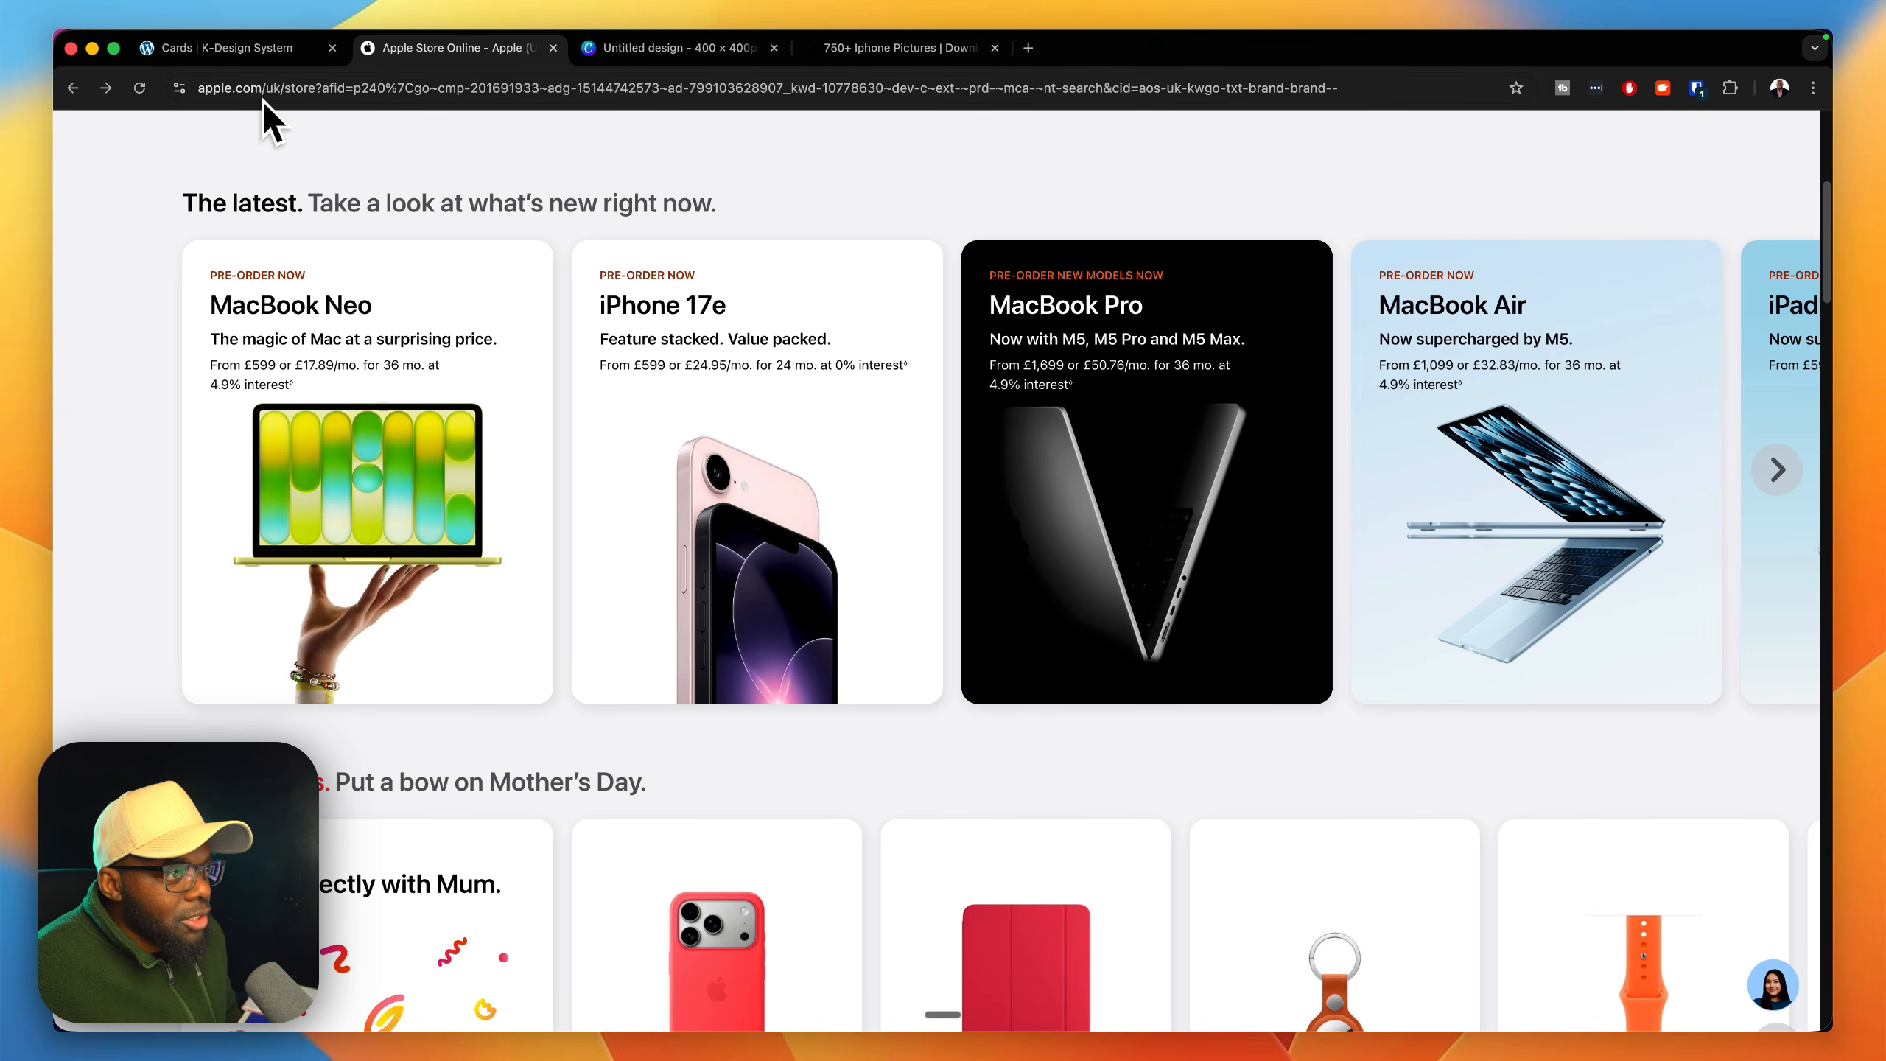
key("ctrl+shift+Tab")
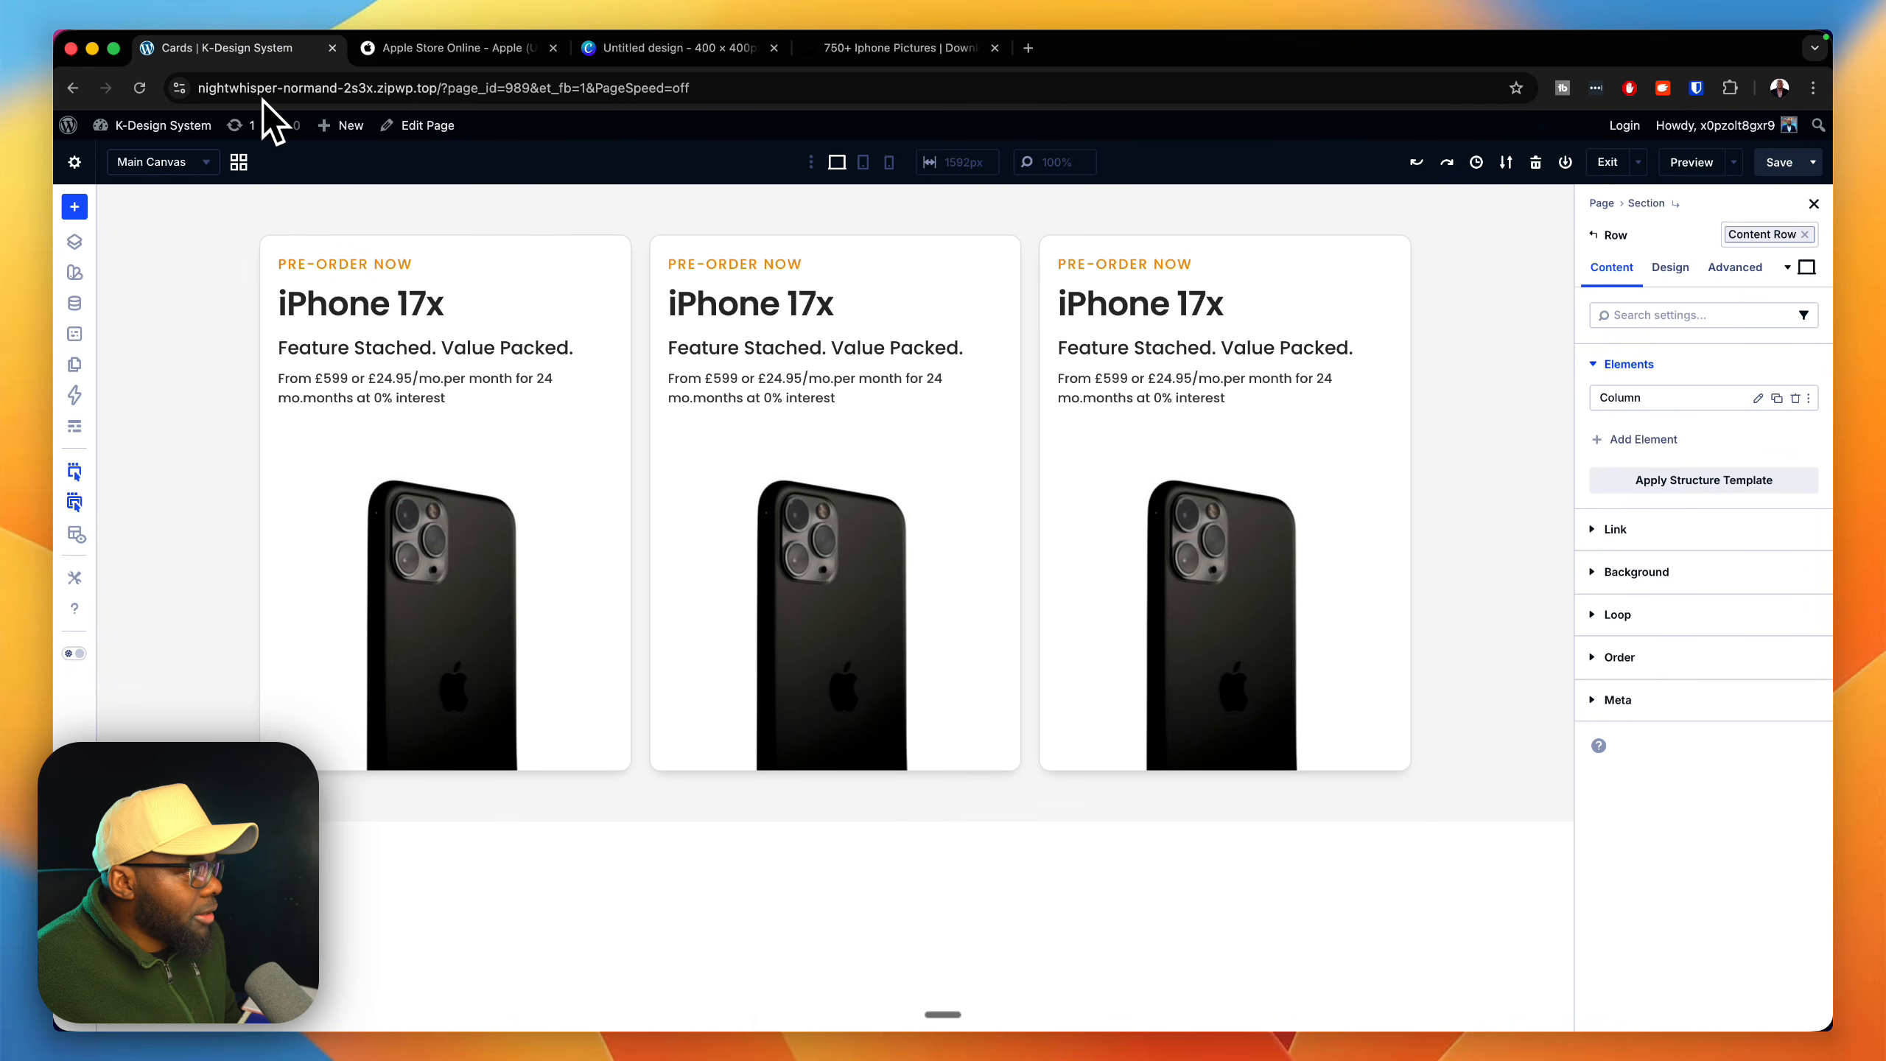